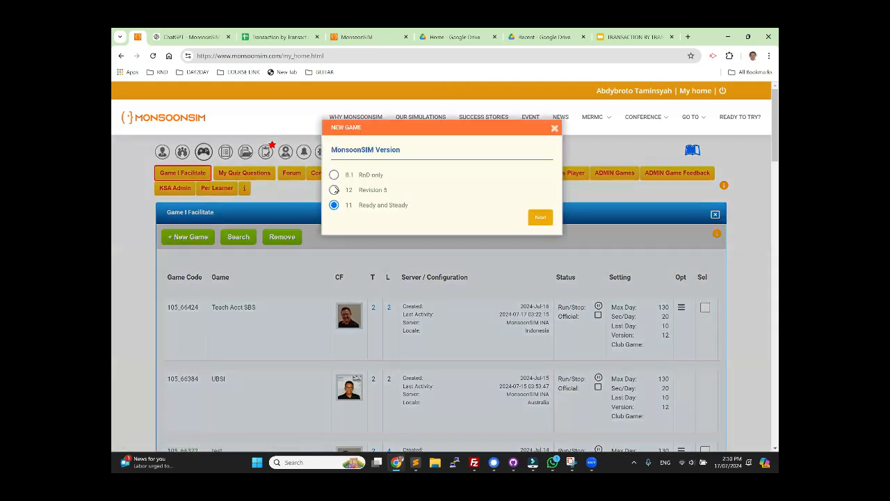
# Step: Start a new game with MonsoonSIM version 12 and title it "TBT Accounting"
pyautogui.click(334, 189)
pyautogui.click(532, 220)
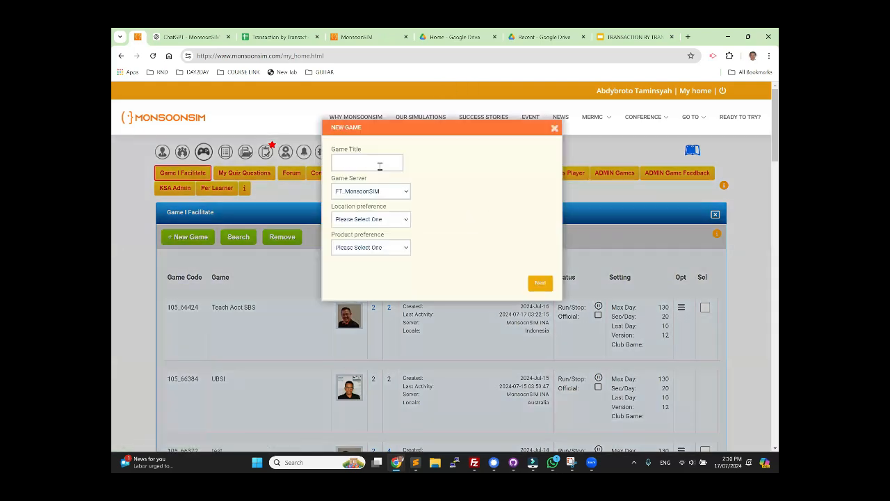
pyautogui.click(380, 164)
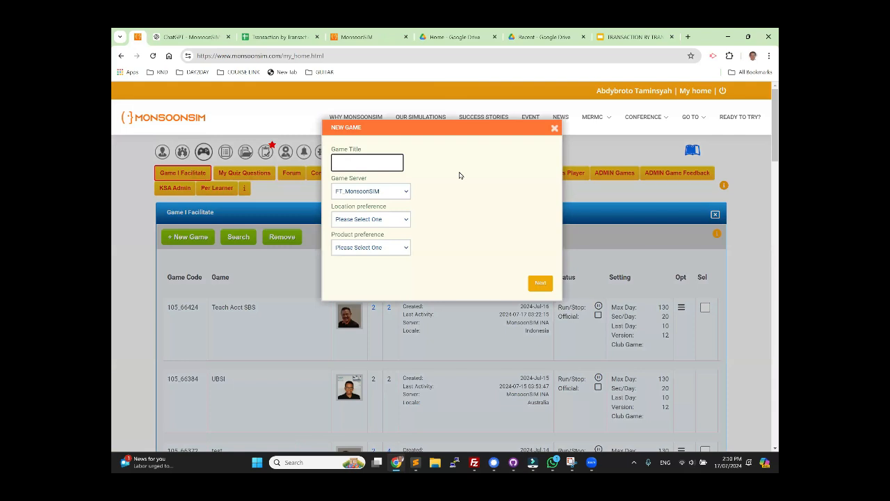
pyautogui.write('TBT Accounting')
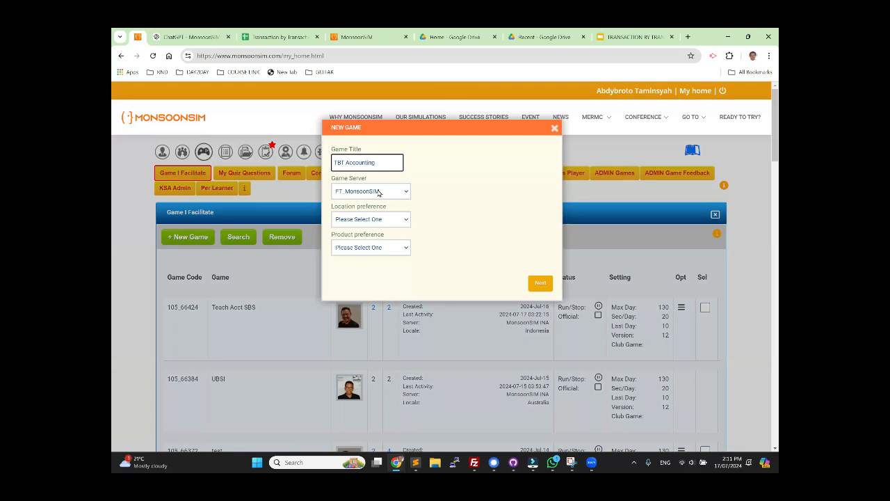
# Step: Set the new game's server to MonsoonSIM INA and its location preference to Indonesia
pyautogui.click(378, 193)
pyautogui.click(394, 212)
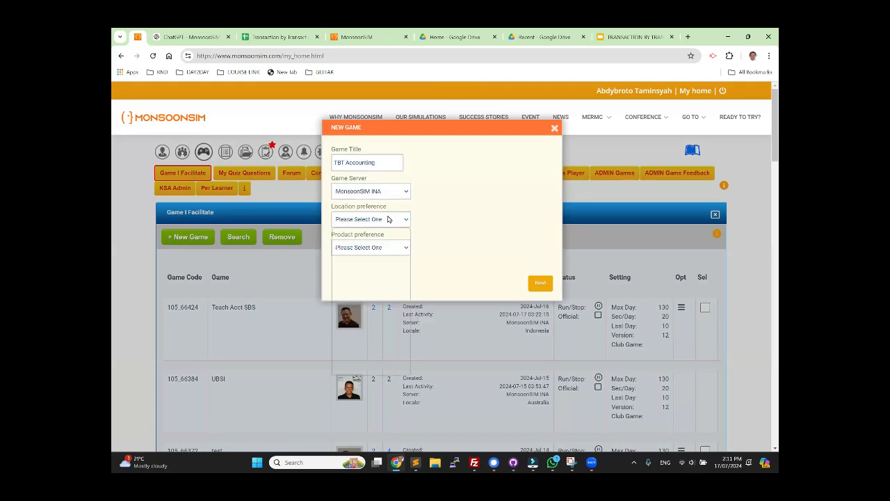
pyautogui.click(371, 220)
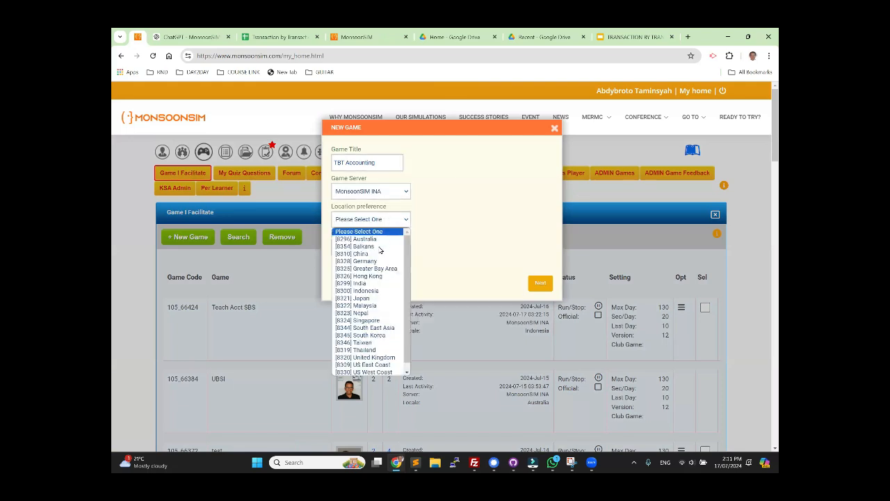
pyautogui.click(380, 290)
# Step: Set the product preference to Juices, keep Indonesia as the location, and finish creating the game
pyautogui.click(393, 249)
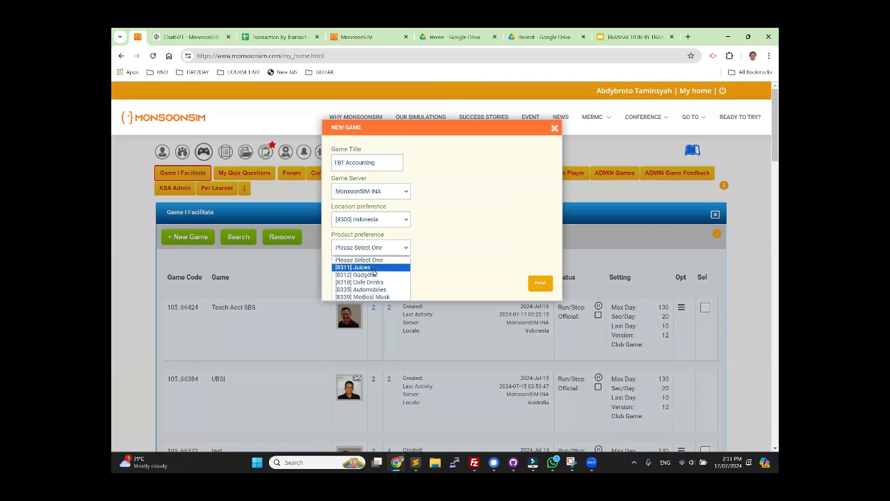
pyautogui.click(388, 268)
pyautogui.click(380, 249)
pyautogui.click(375, 267)
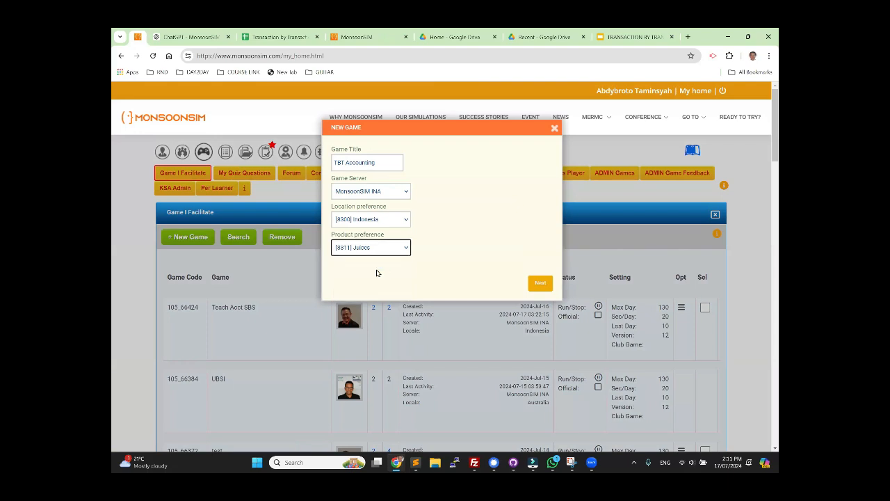
pyautogui.click(386, 221)
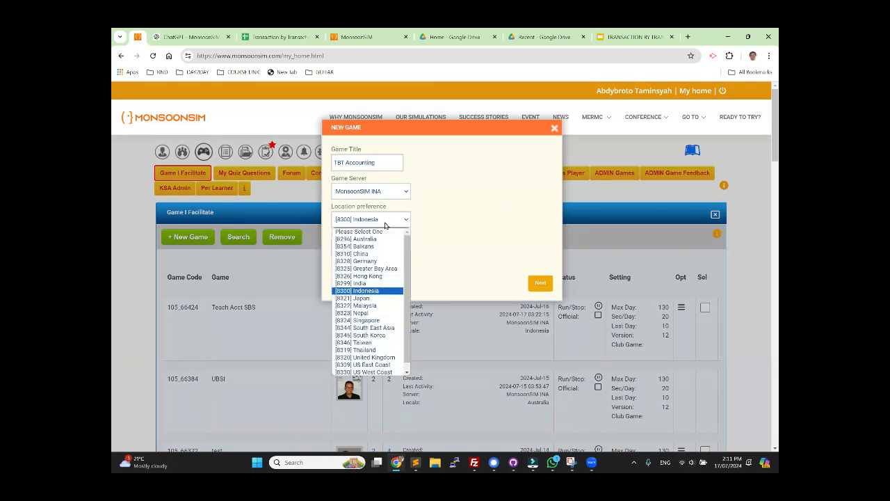
pyautogui.click(372, 292)
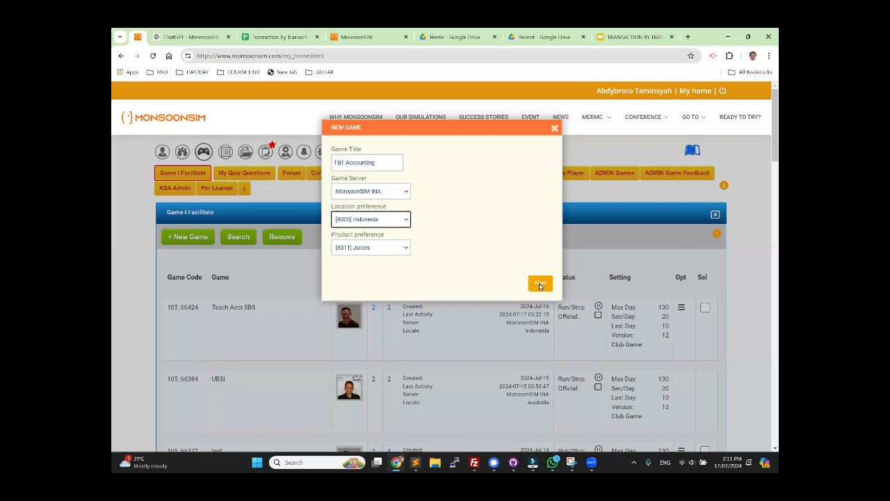
pyautogui.click(540, 283)
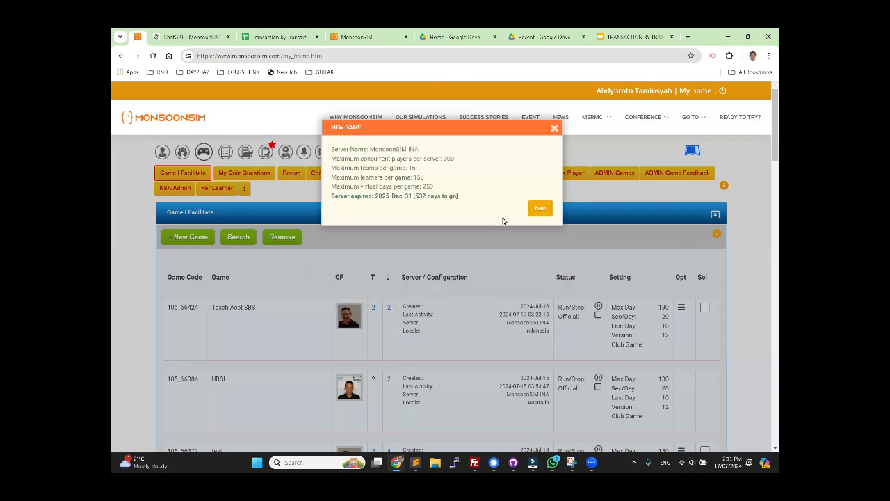
pyautogui.click(539, 208)
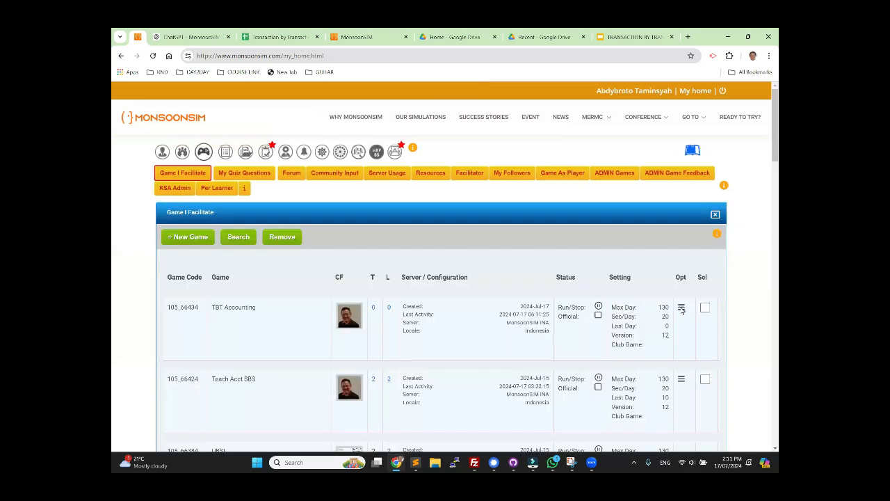
# Step: Open the administration page of the TBT Accounting game and auto-generate 3 teams titled "Team"
pyautogui.click(682, 310)
pyautogui.click(661, 325)
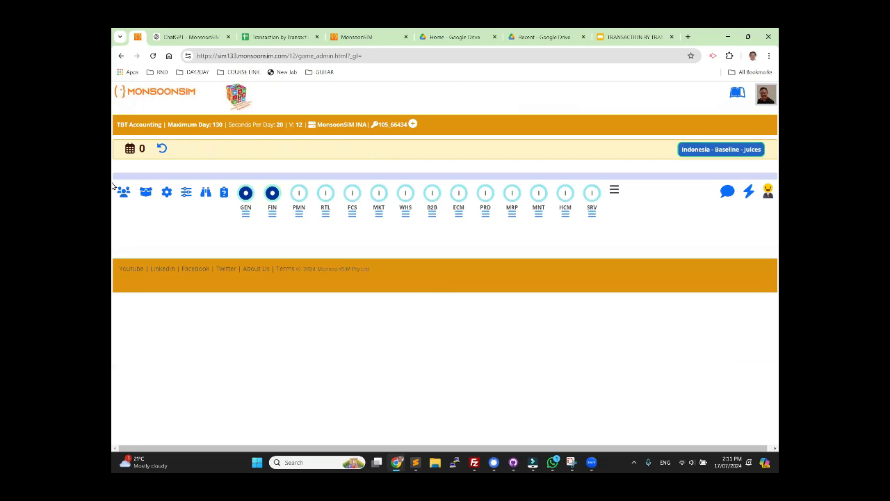
pyautogui.click(123, 192)
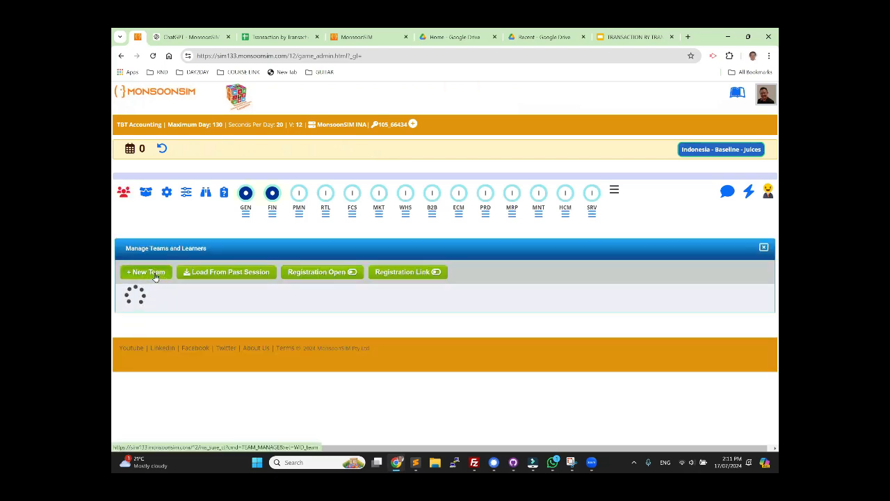
pyautogui.click(148, 272)
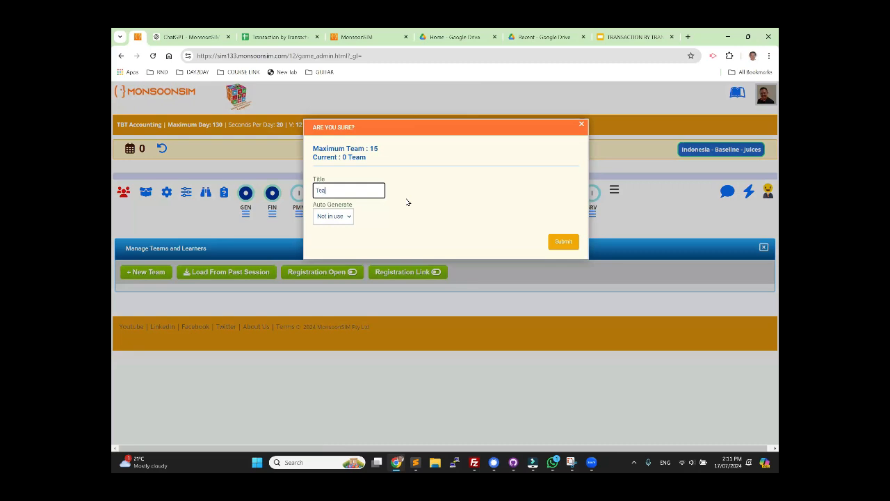
pyautogui.click(344, 220)
pyautogui.click(341, 239)
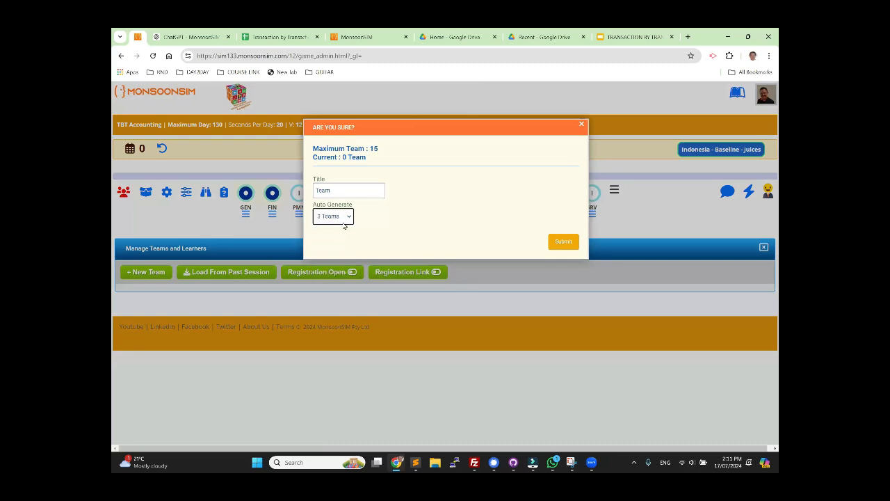
pyautogui.click(559, 243)
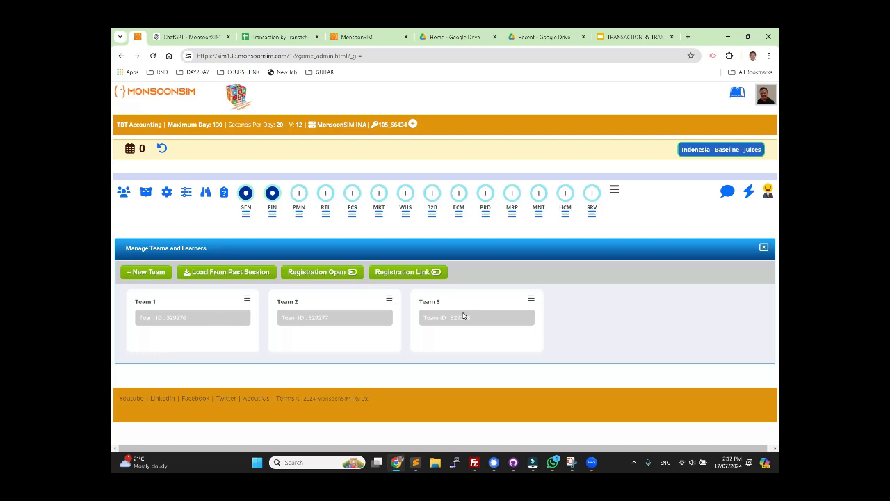
# Step: Add the virtual learner DoSim to Team 1
pyautogui.click(248, 300)
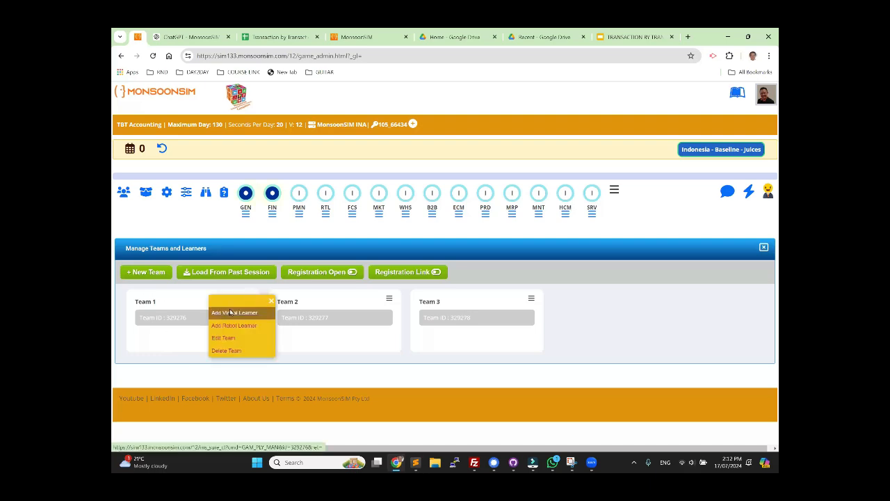
pyautogui.click(229, 313)
pyautogui.click(316, 173)
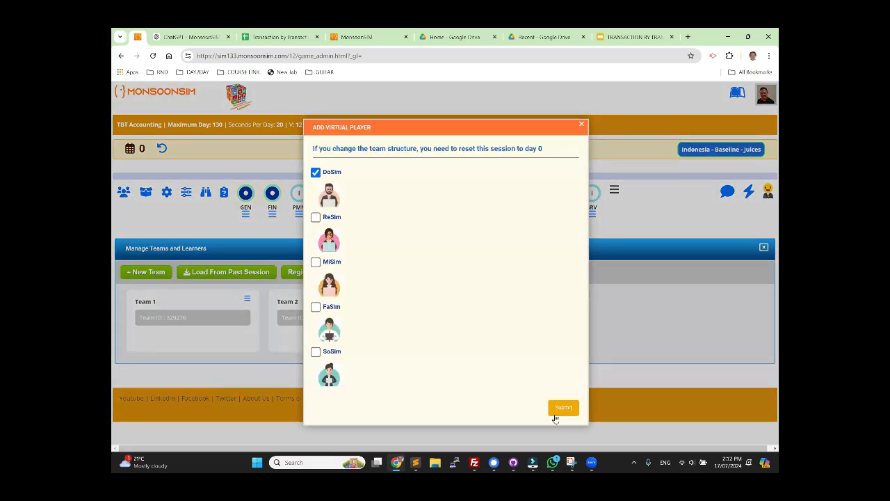
pyautogui.click(557, 411)
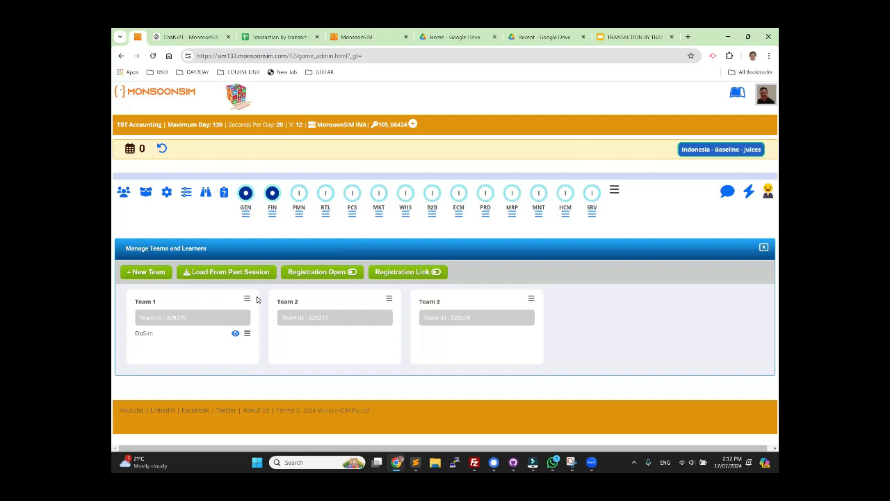
# Step: Add the virtual learner ReSim to Team 2
pyautogui.click(389, 299)
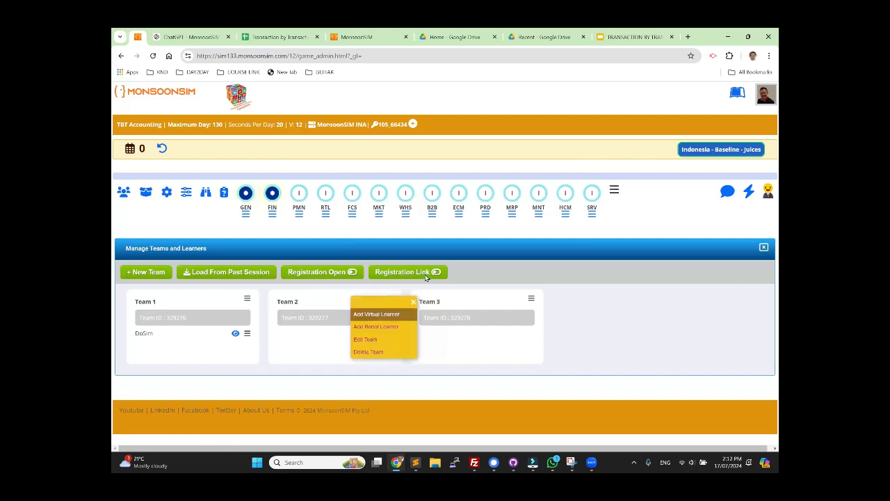
pyautogui.click(379, 314)
pyautogui.click(315, 172)
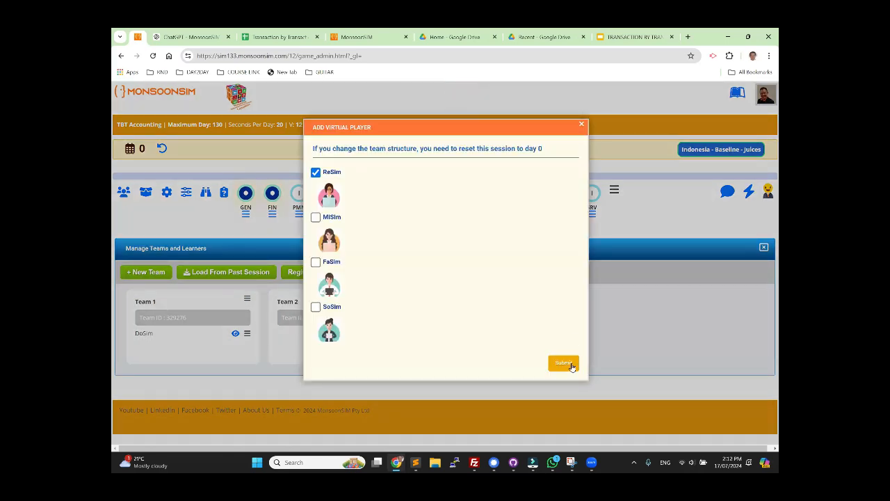
pyautogui.click(567, 363)
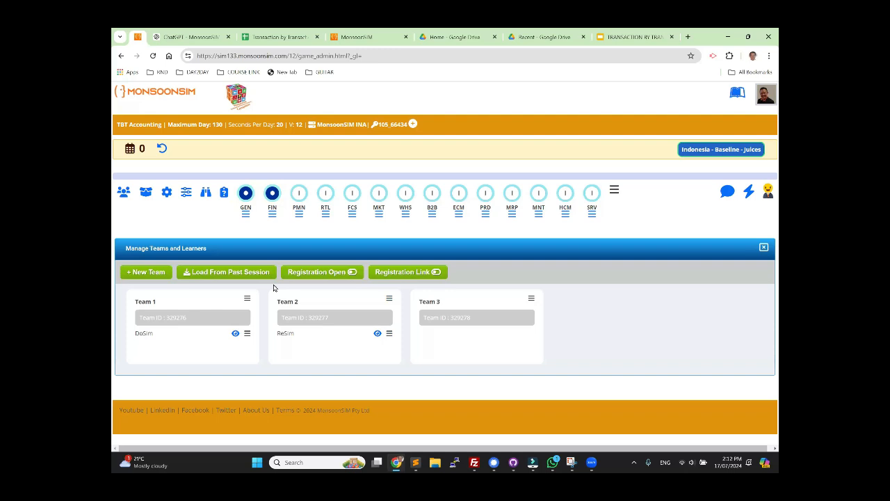
# Step: Enable the Procurement and Retail modules with immediate effect, leaving the day empty
pyautogui.click(382, 218)
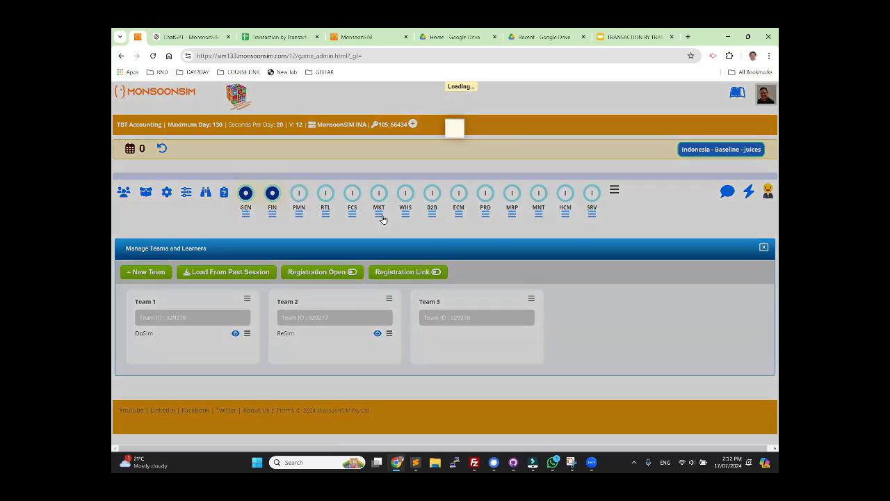
pyautogui.click(563, 277)
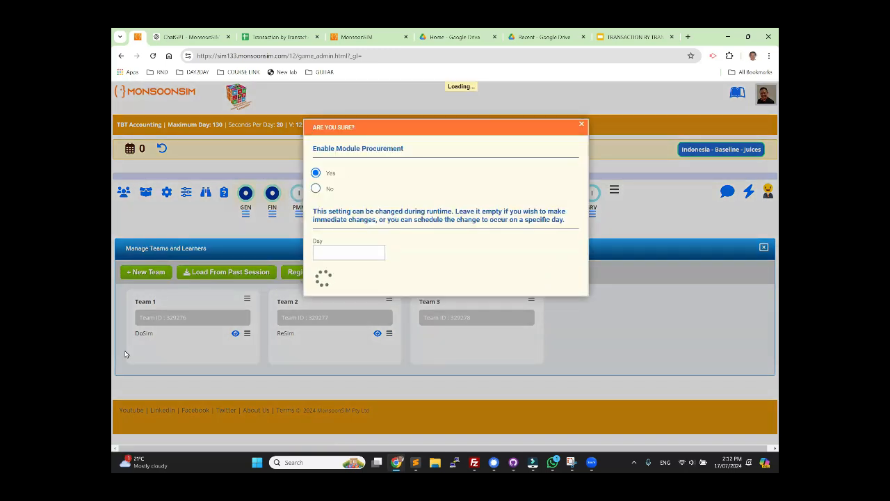
pyautogui.click(325, 193)
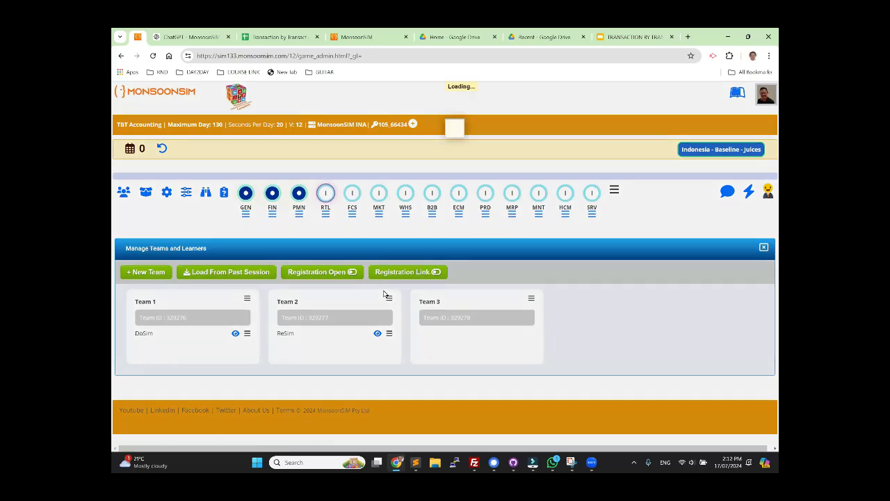
pyautogui.click(316, 173)
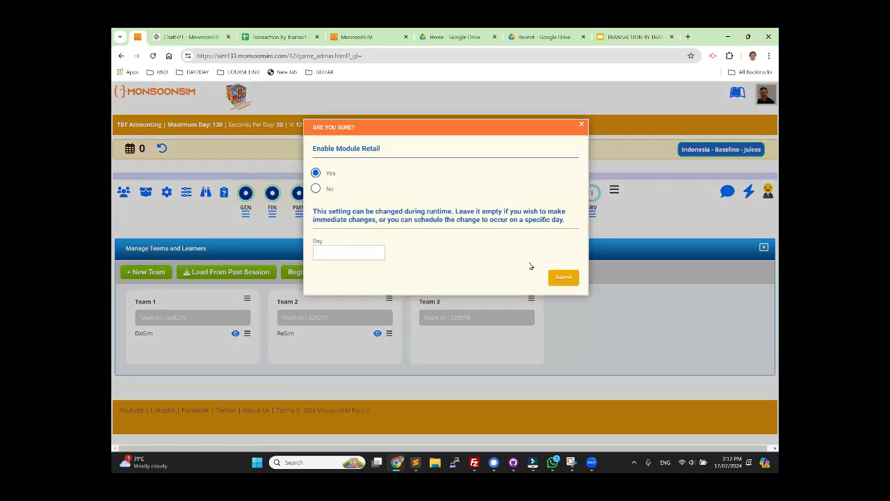
pyautogui.click(564, 278)
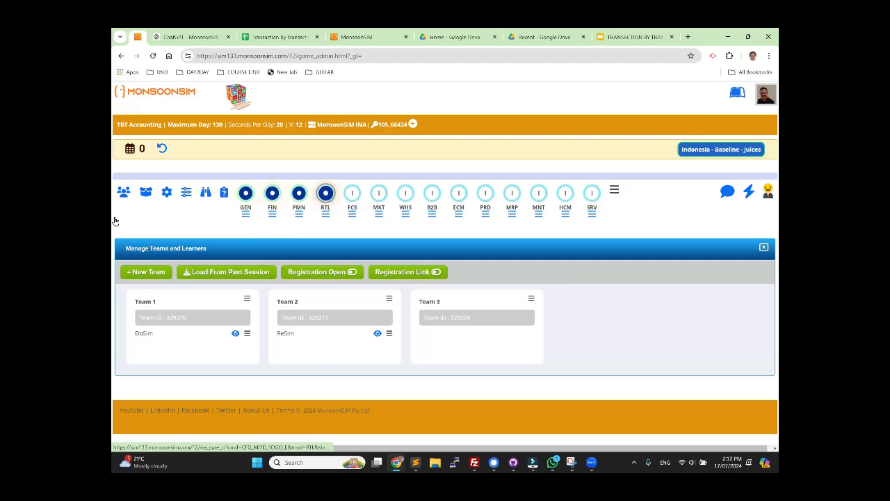
# Step: Visit the player page of Team 1's learner DoSim and reset the session to day 0
pyautogui.click(236, 334)
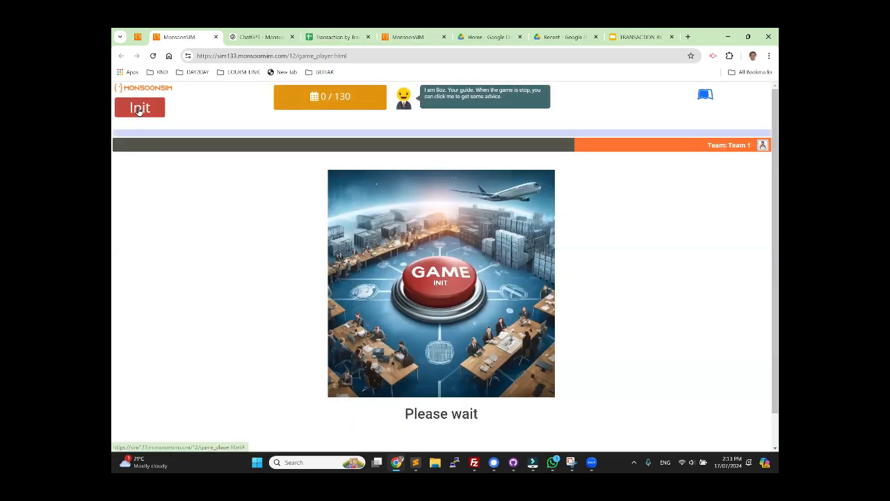
pyautogui.click(139, 108)
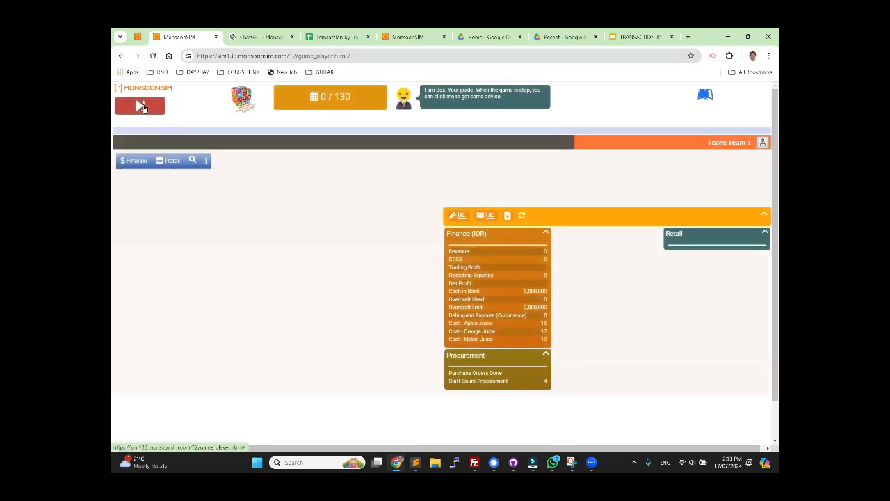
# Step: Compare the day controls on the game administration page with those on Team 1's player page
pyautogui.click(138, 37)
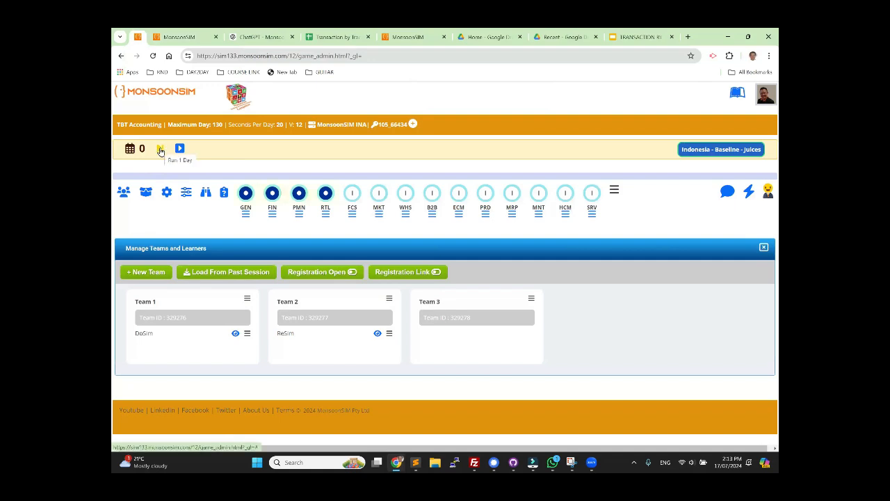
pyautogui.click(171, 38)
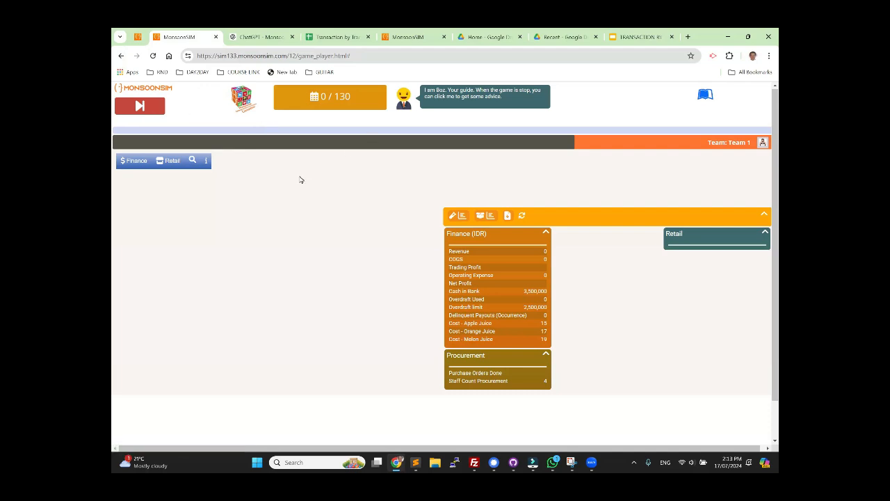
pyautogui.click(141, 40)
pyautogui.click(182, 37)
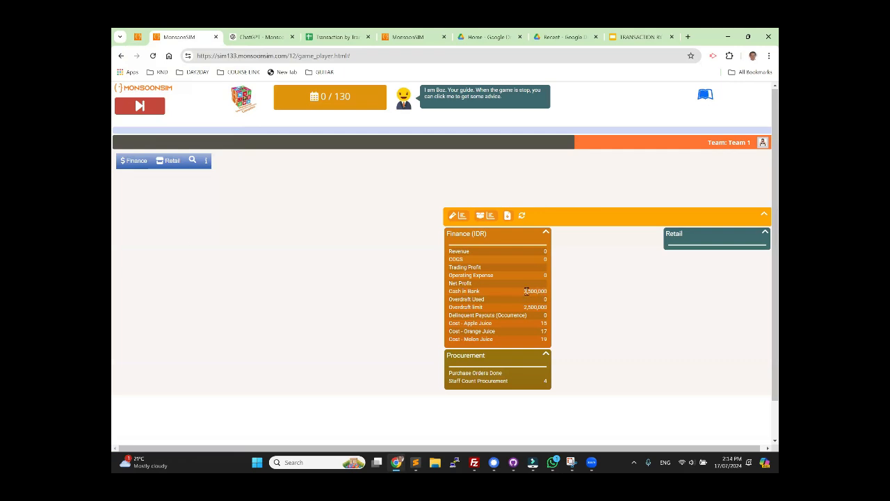
# Step: Set Journal Allow to Yes in the Finance game parameters with immediate effect, leaving the day empty
pyautogui.click(138, 37)
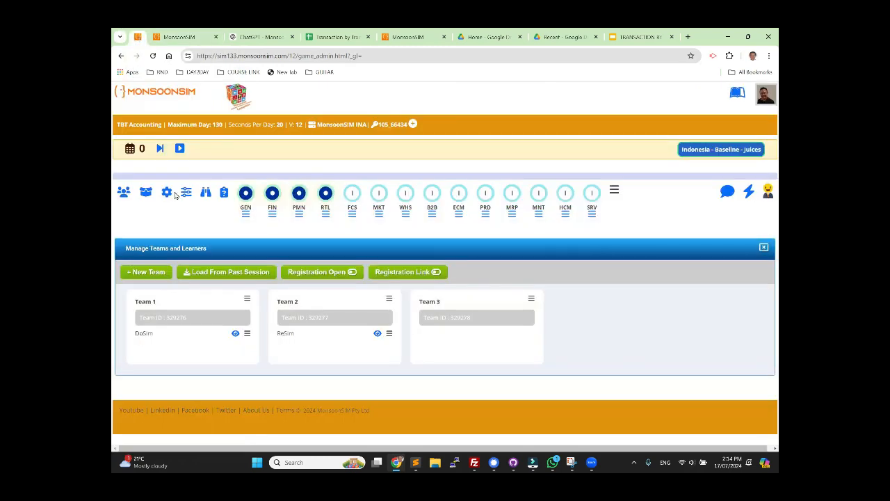
pyautogui.click(272, 214)
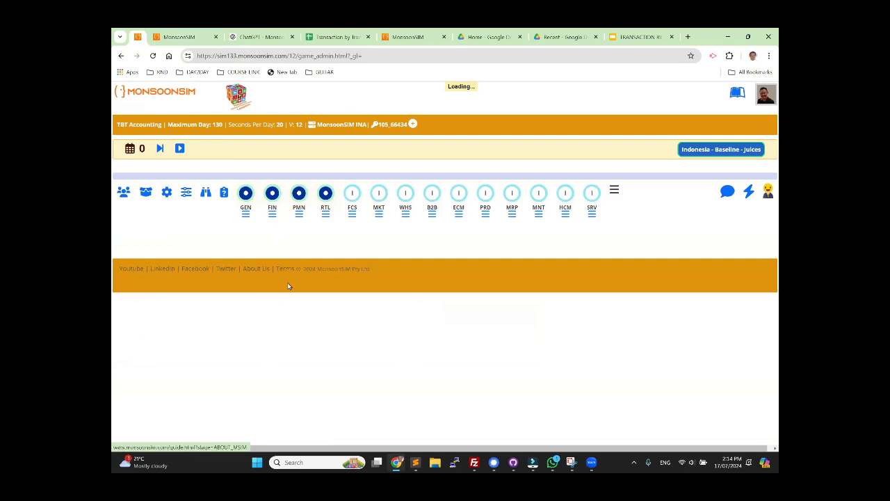
pyautogui.click(177, 38)
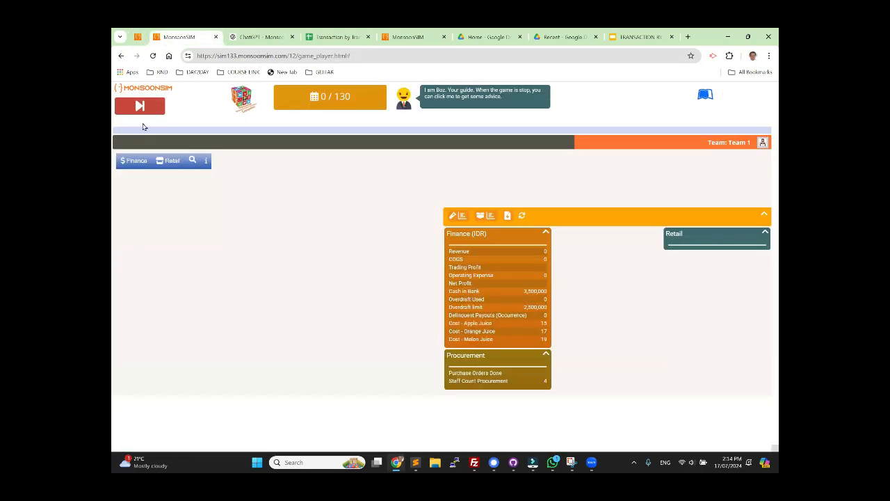
pyautogui.click(139, 160)
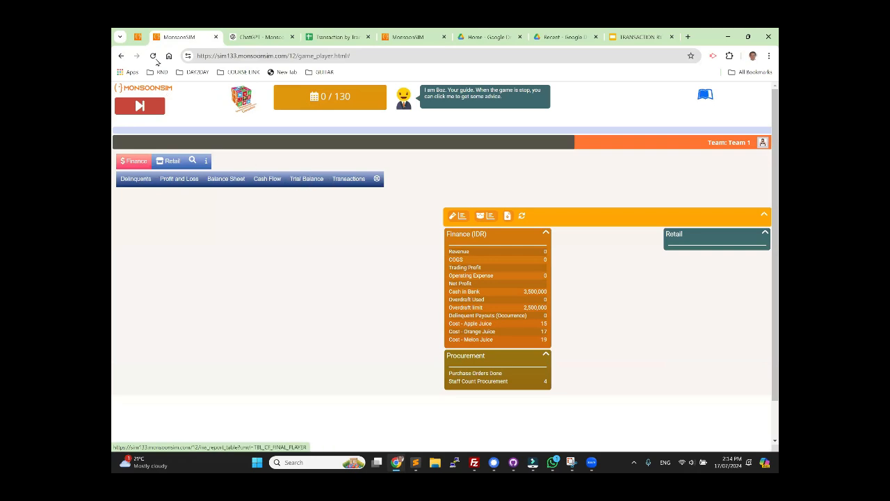
pyautogui.click(138, 37)
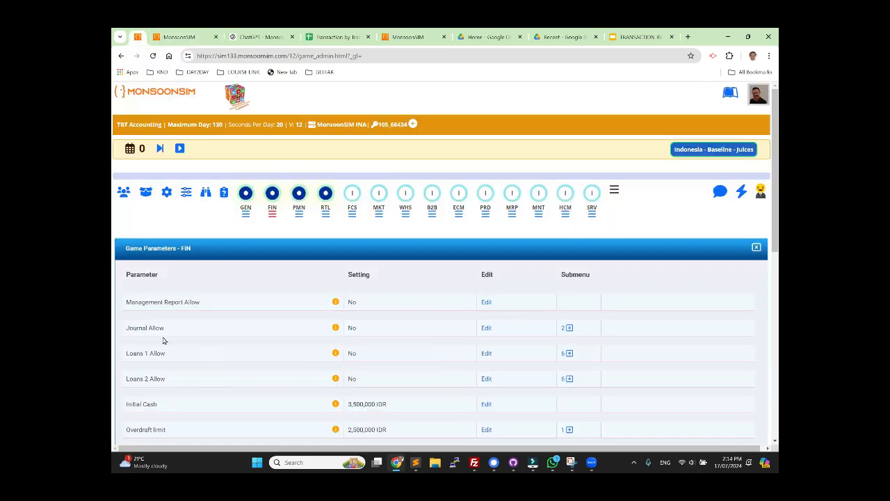
pyautogui.click(486, 327)
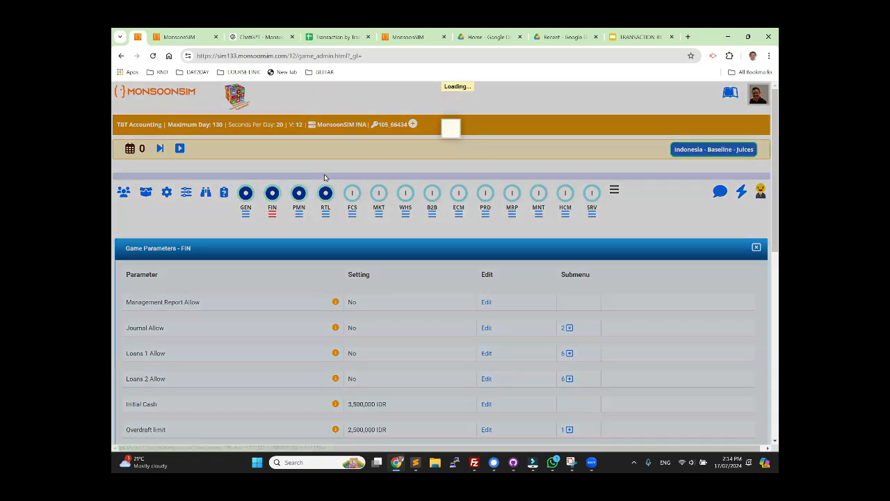
pyautogui.click(321, 174)
pyautogui.click(319, 193)
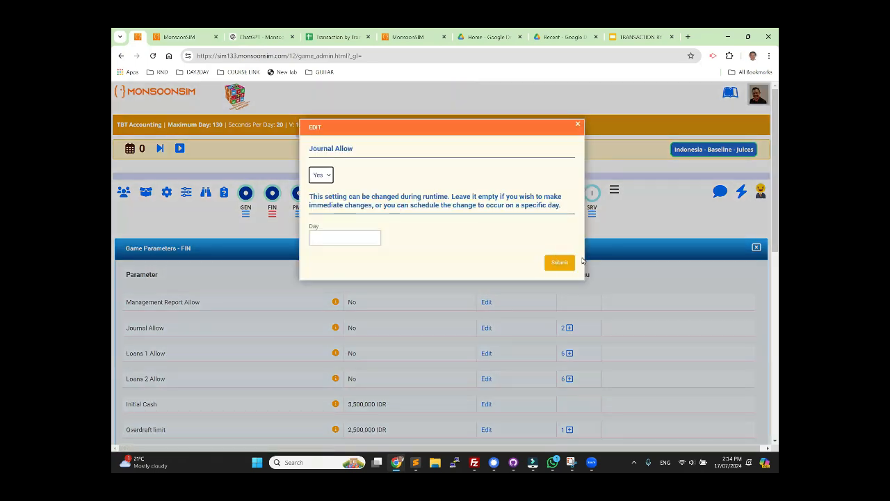
pyautogui.click(559, 267)
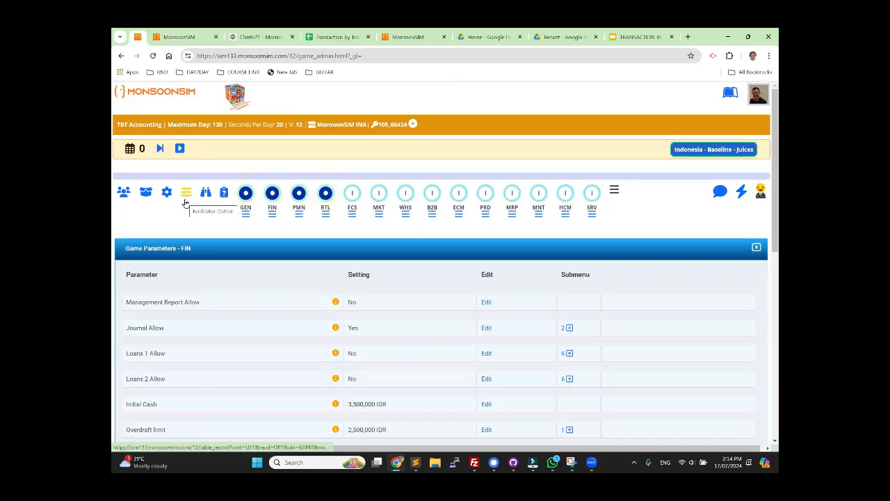
# Step: View Team 1's journal on the player page and the Expense Transaction 1 slide in Google Slides
pyautogui.click(174, 36)
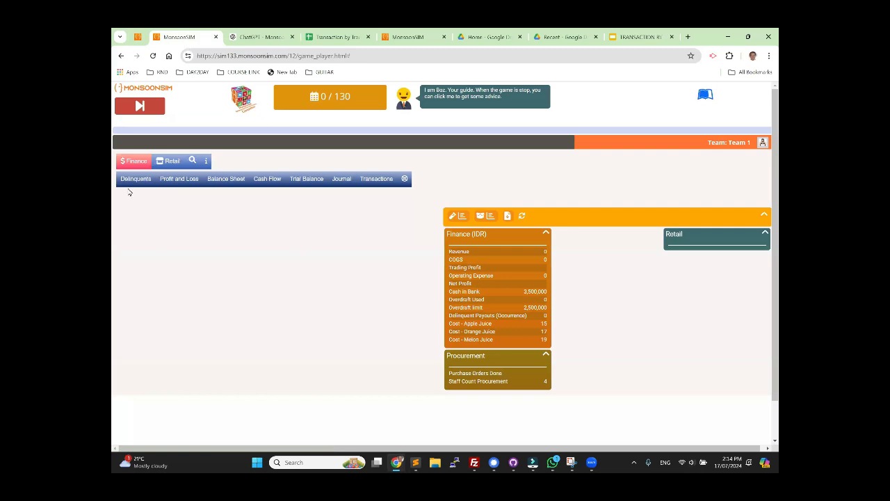
pyautogui.click(342, 179)
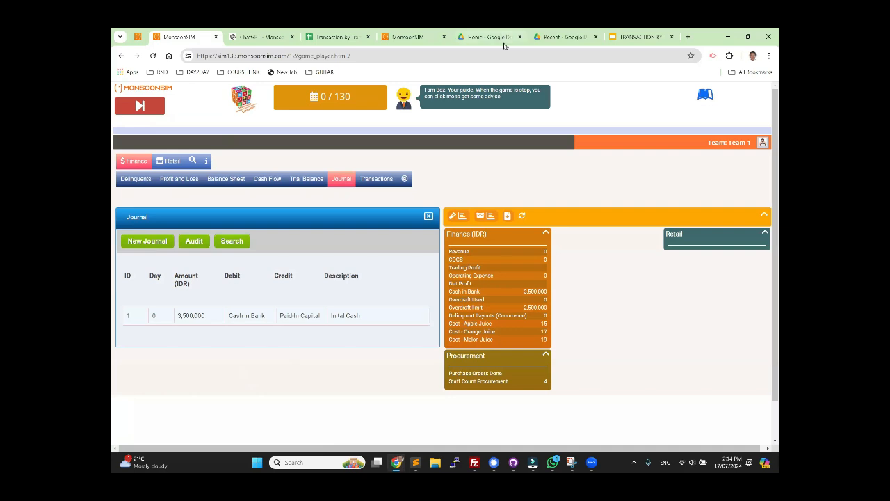
pyautogui.click(636, 37)
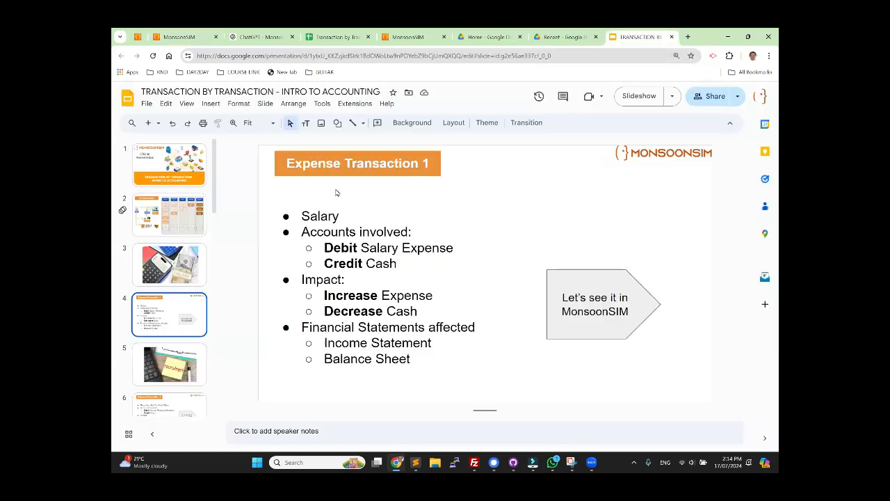
# Step: Return to Team 1's player page in MonsoonSIM and examine the Profit and Loss report before day 1
pyautogui.click(178, 36)
pyautogui.click(182, 179)
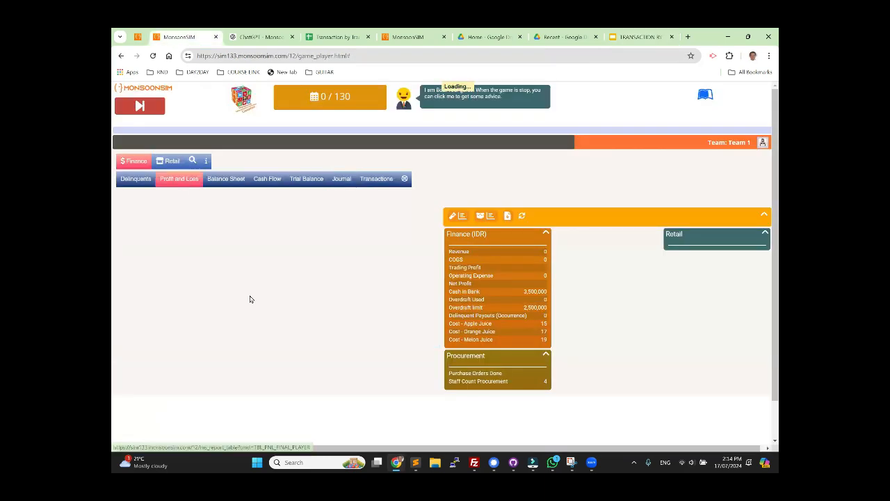
pyautogui.scroll(-2, 234, 373)
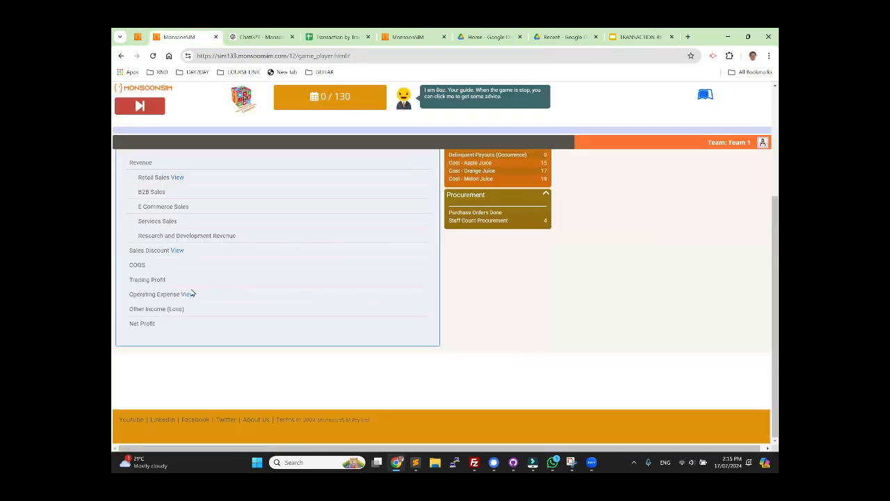
pyautogui.scroll(2, 284, 281)
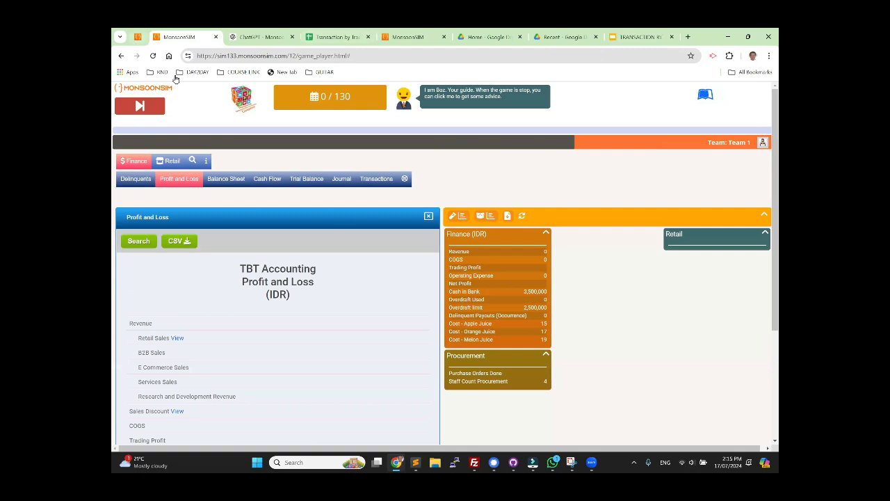
# Step: Highlight the procurement staff count in Team 1's summary and close its guide note
pyautogui.moveTo(465, 381); pyautogui.dragTo(557, 384)
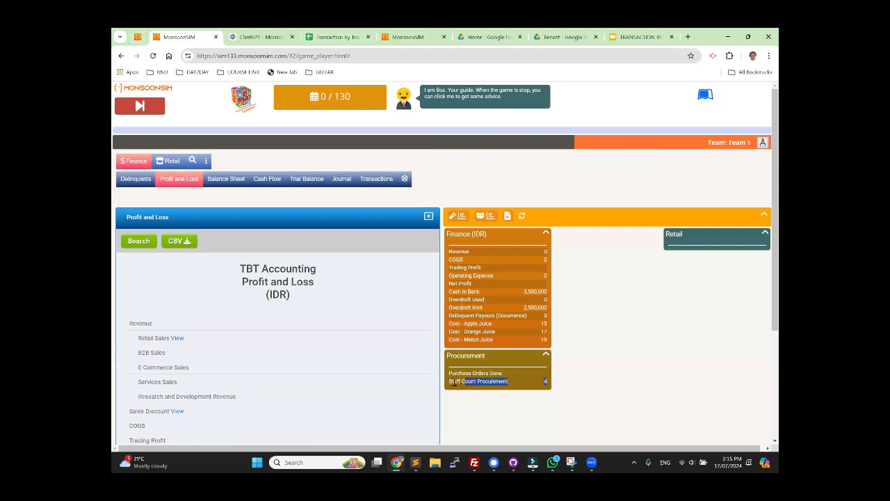
pyautogui.moveTo(450, 381); pyautogui.dragTo(547, 387)
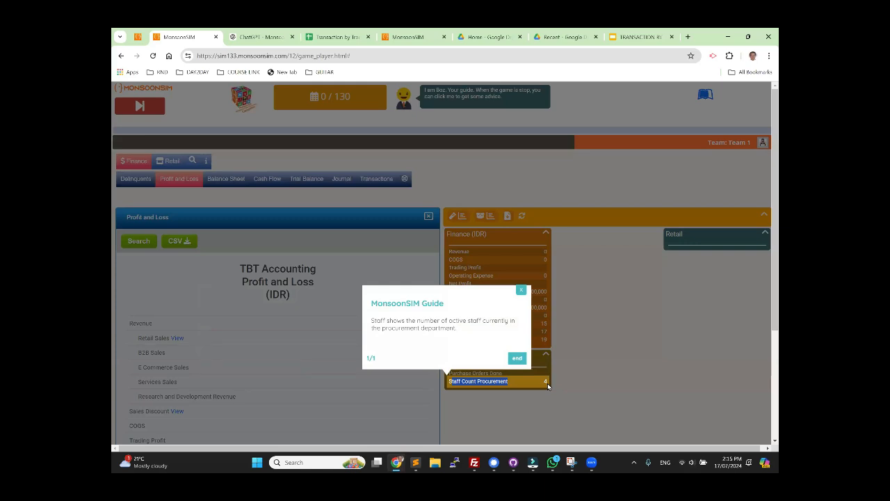
pyautogui.click(548, 383)
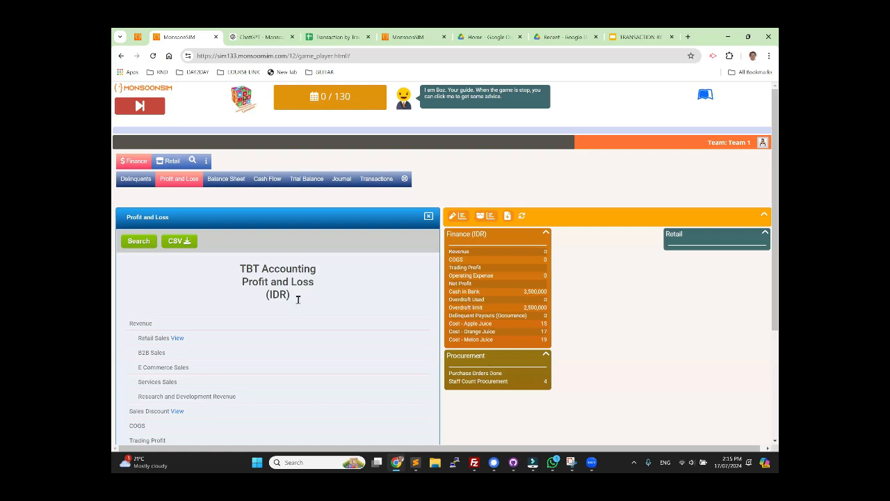
# Step: Advance the game to day 1 and check the operating expense in Team 1's Finance summary
pyautogui.click(137, 108)
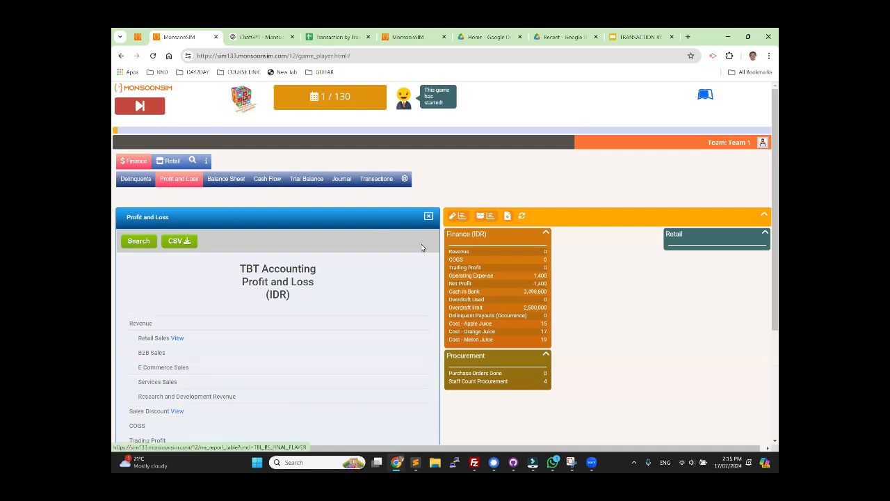
pyautogui.doubleClick(536, 275)
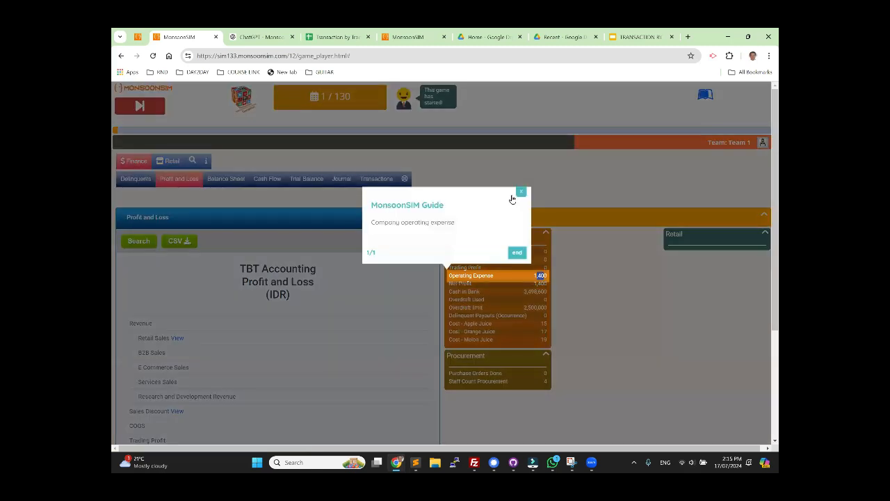
pyautogui.click(522, 191)
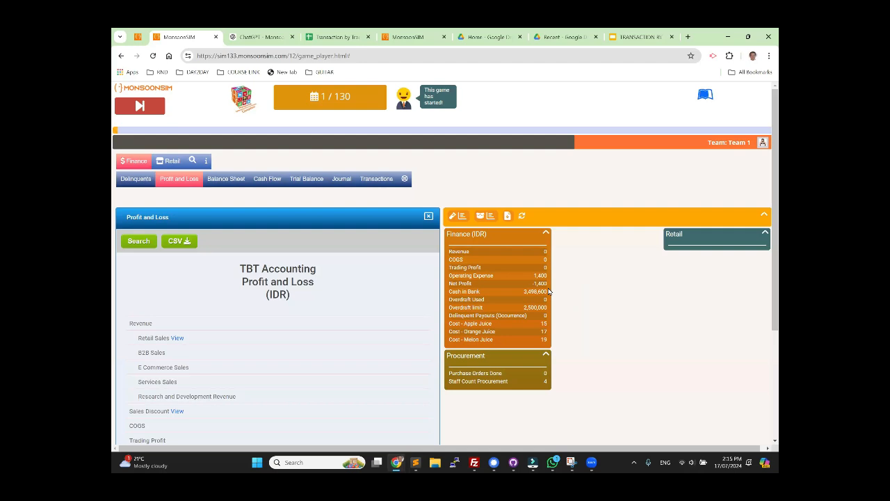
# Step: Compare the Expense Transaction 1 slide with the salary entry in Team 1's journal
pyautogui.click(626, 36)
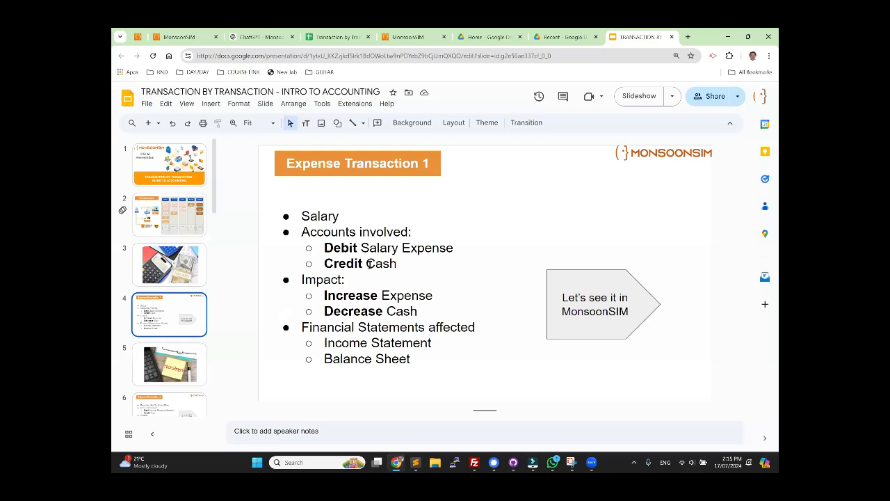
pyautogui.click(201, 39)
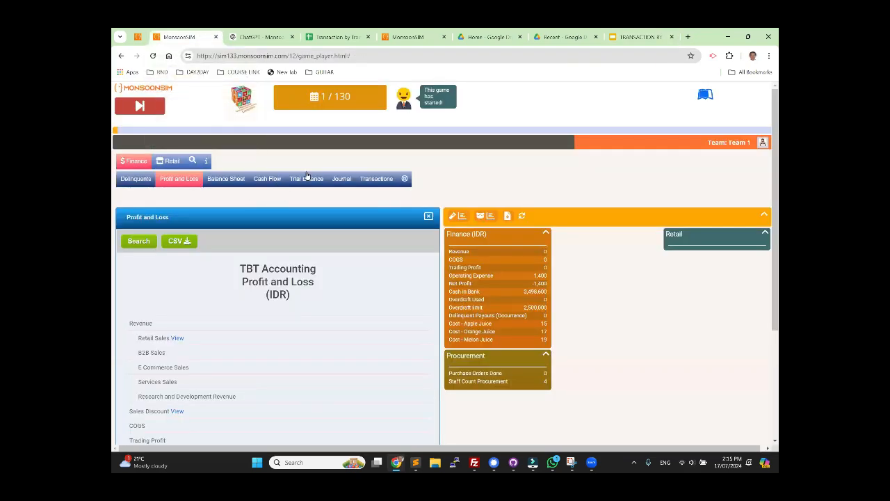
pyautogui.click(344, 179)
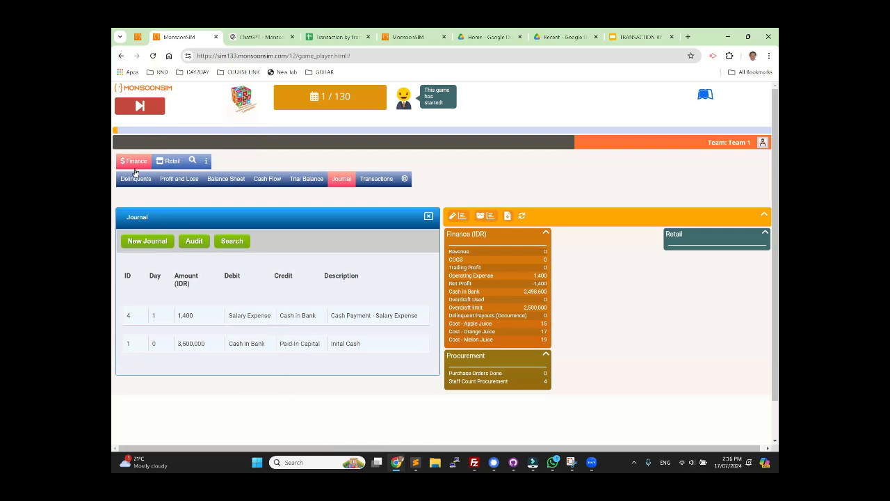
# Step: Examine Team 1's cash flow statement for day 1 from the beginning to the end-of-period cash
pyautogui.click(267, 179)
pyautogui.scroll(-3, 348, 349)
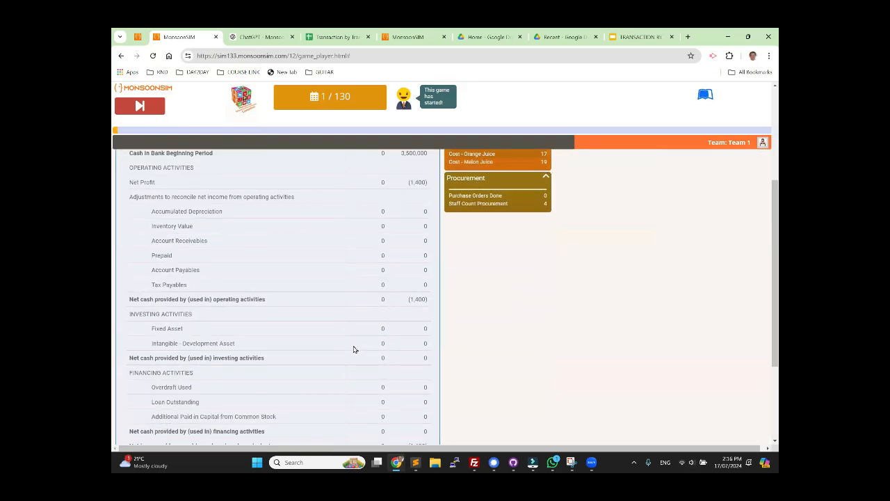
pyautogui.scroll(2, 353, 349)
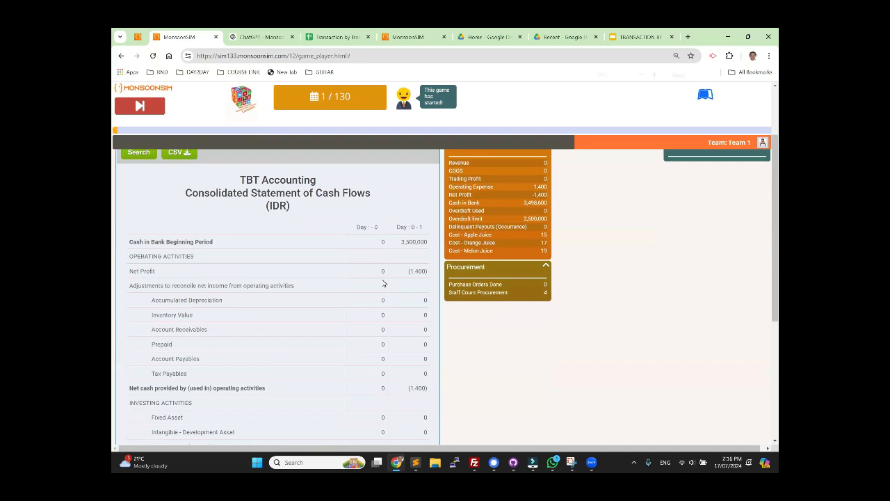
pyautogui.hotkey('ctrl', '-')
pyautogui.hotkey('ctrl', '-')
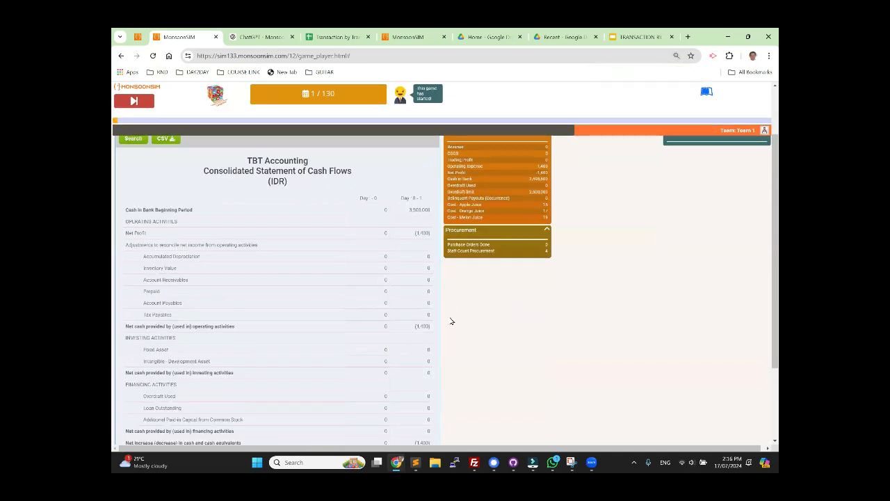
pyautogui.scroll(-3, 449, 322)
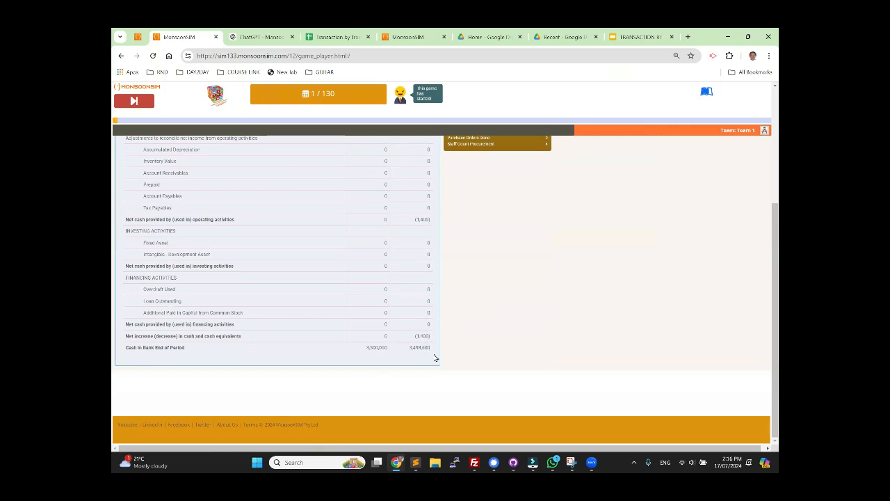
pyautogui.scroll(3, 436, 357)
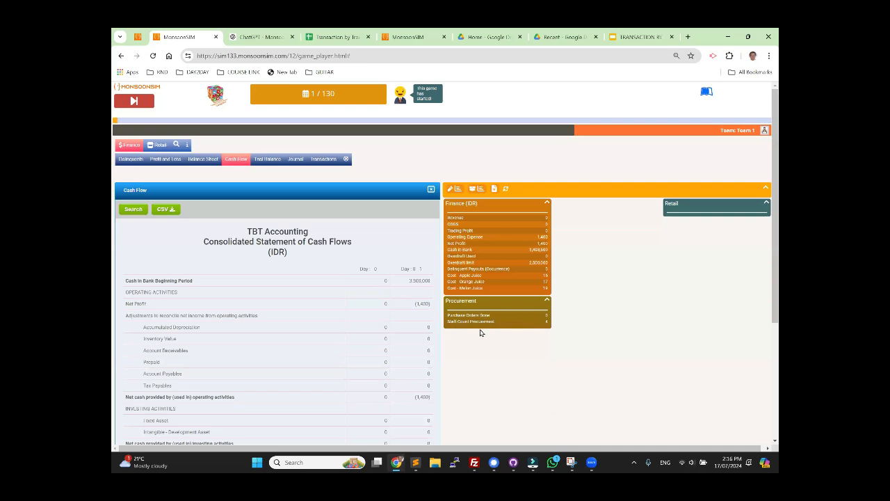
pyautogui.hotkey('ctrl', '+')
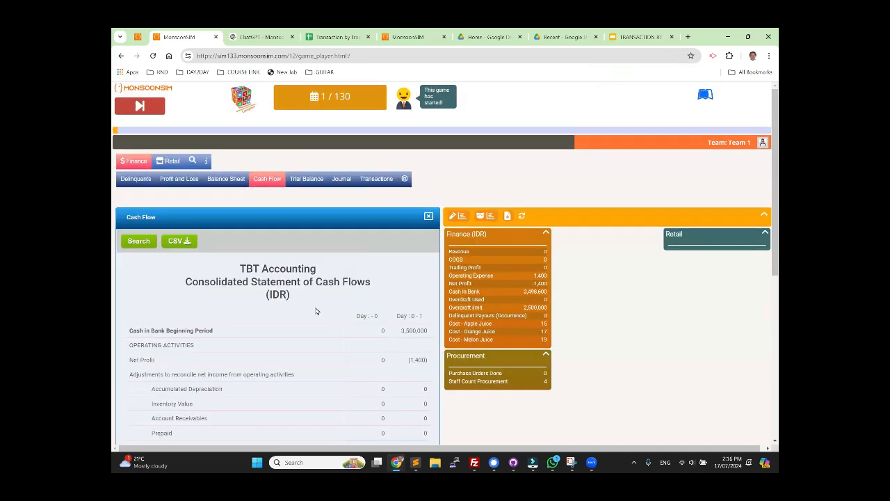
# Step: Advance the game to day 2 and review Team 1's refreshed cash flow statement
pyautogui.click(146, 111)
pyautogui.click(271, 183)
pyautogui.scroll(-5, 394, 334)
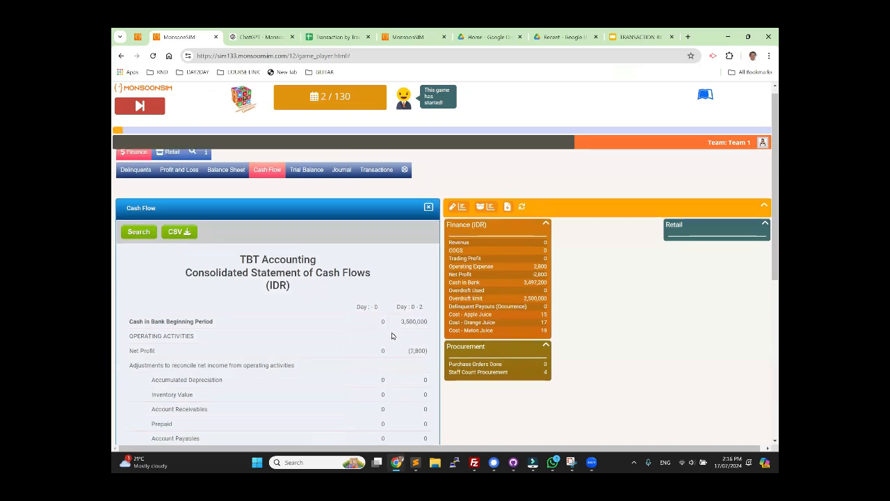
pyautogui.scroll(5, 411, 391)
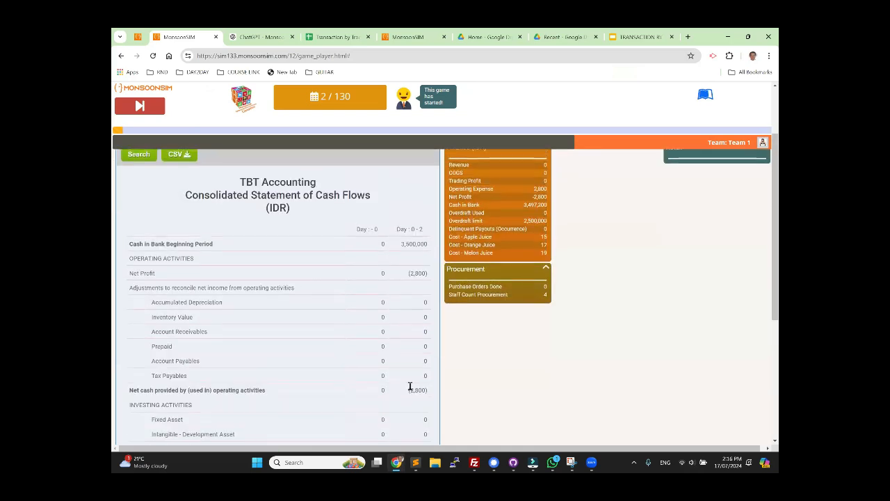
# Step: Examine the operating expense breakdown in Team 1's Profit and Loss report for day 2
pyautogui.click(179, 179)
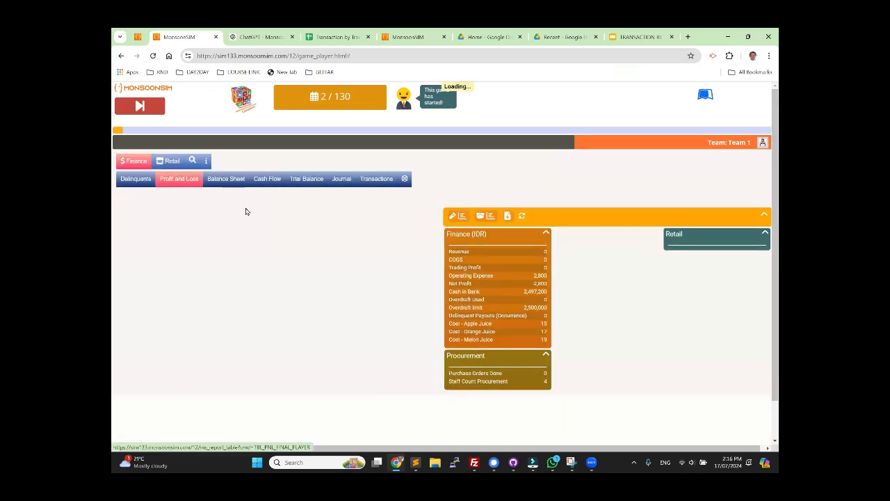
pyautogui.scroll(-3, 298, 270)
pyautogui.scroll(-2, 297, 271)
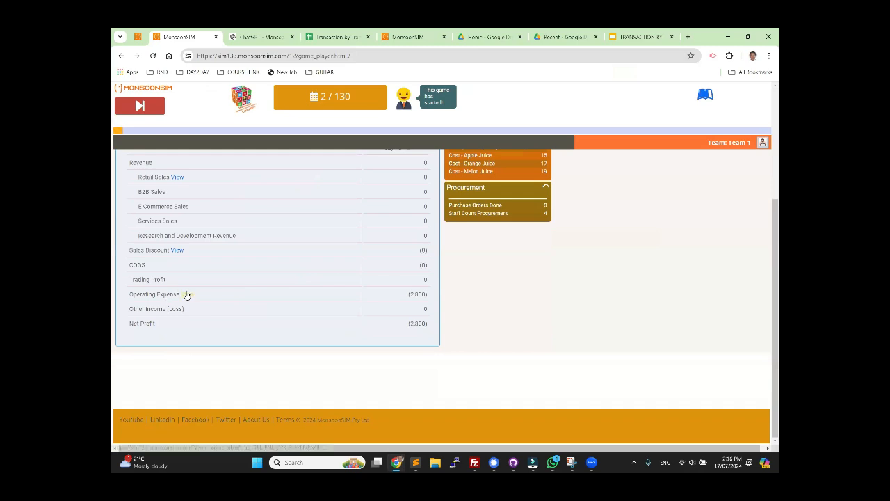
pyautogui.click(187, 294)
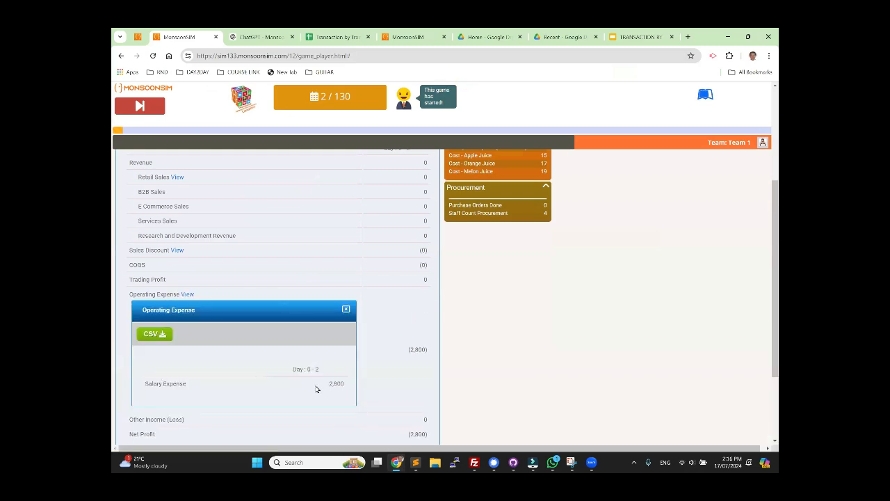
pyautogui.scroll(5, 253, 329)
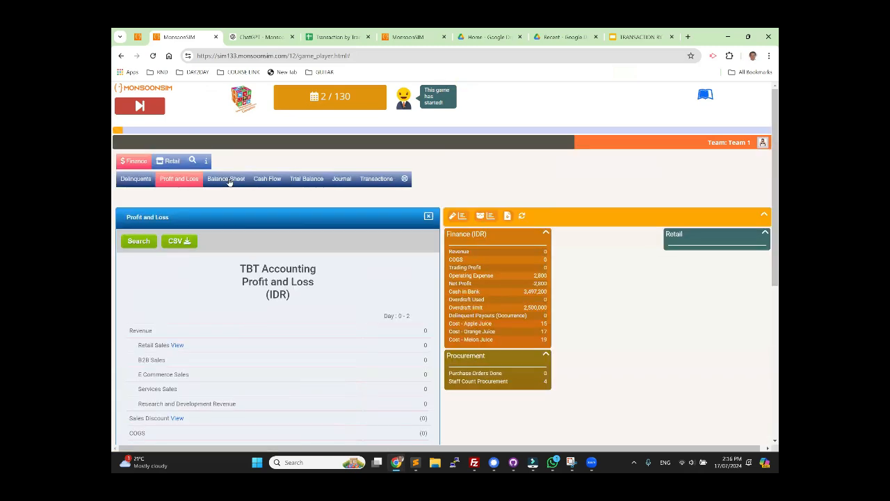
# Step: Examine Team 1's balance sheet for day 2, marking the Net Profit line under Owner's equity
pyautogui.click(227, 178)
pyautogui.scroll(-4, 328, 316)
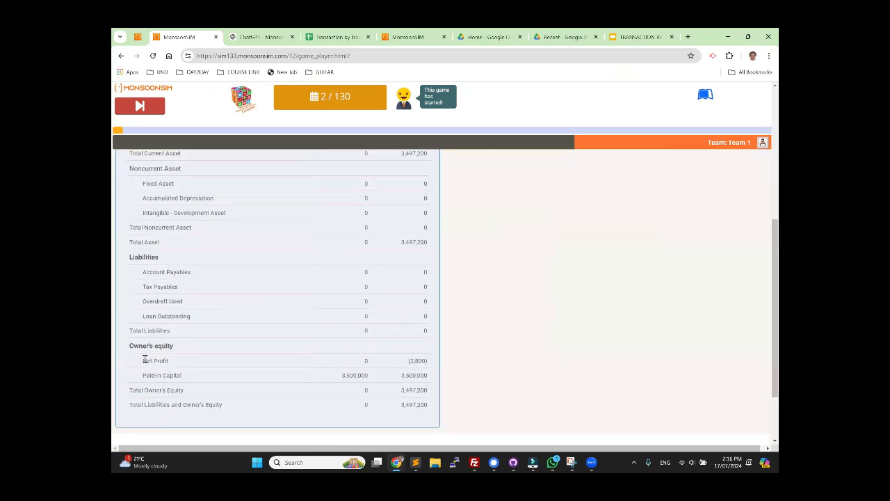
pyautogui.moveTo(148, 360); pyautogui.dragTo(426, 368)
pyautogui.scroll(4, 359, 311)
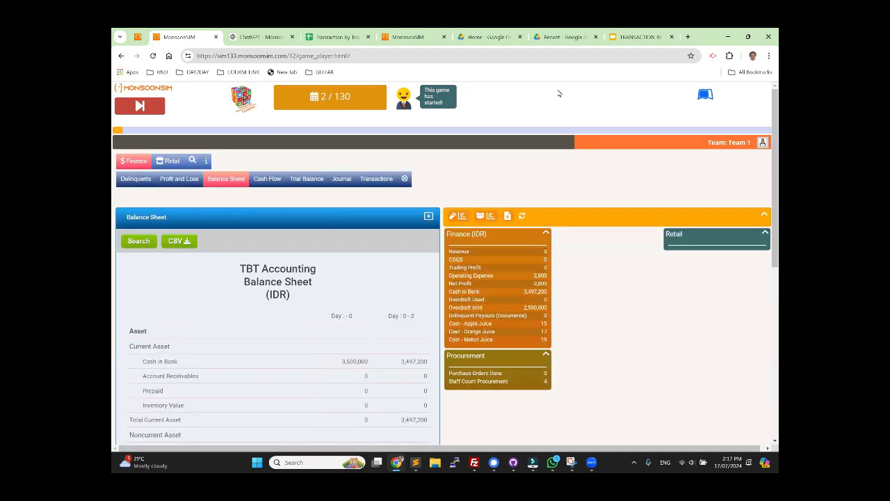
# Step: Switch to the accounting slides and present them from Expense Transaction 1 through Expense Transaction 2
pyautogui.click(656, 37)
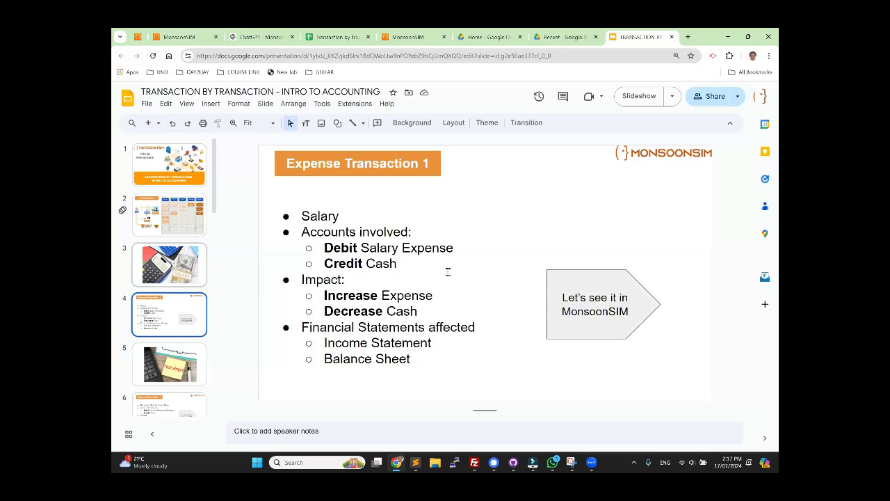
pyautogui.click(648, 101)
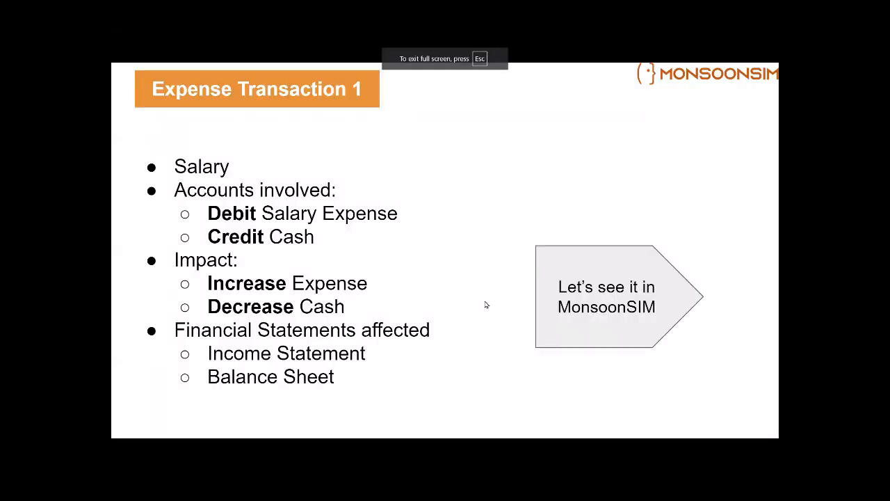
pyautogui.press('Right')
pyautogui.press('Right')
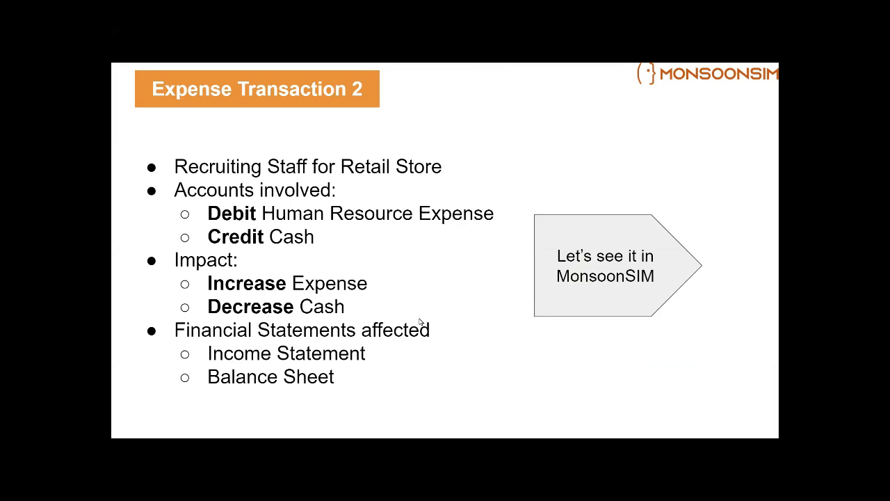
pyautogui.press('Escape')
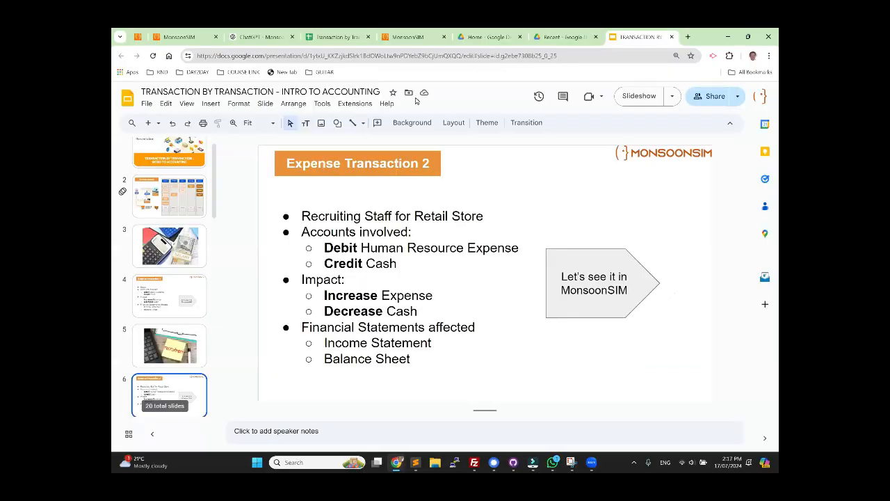
# Step: Return to MonsoonSIM, rent and approve 50 m2 of Balikpapan retail space on a daily contract, and advance the game to day 3
pyautogui.click(180, 37)
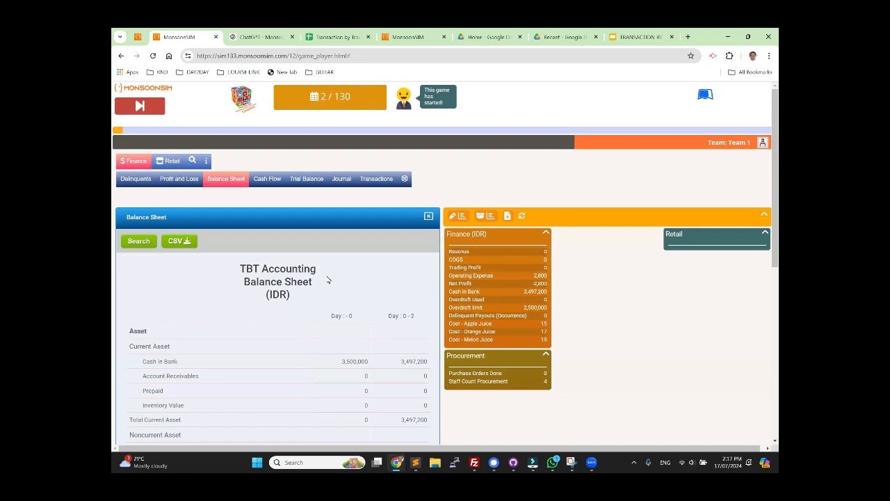
pyautogui.click(430, 217)
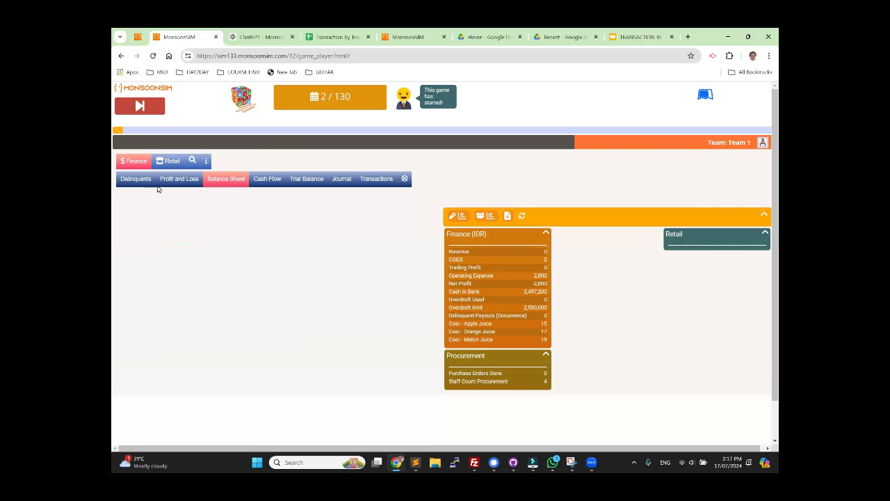
pyautogui.click(171, 160)
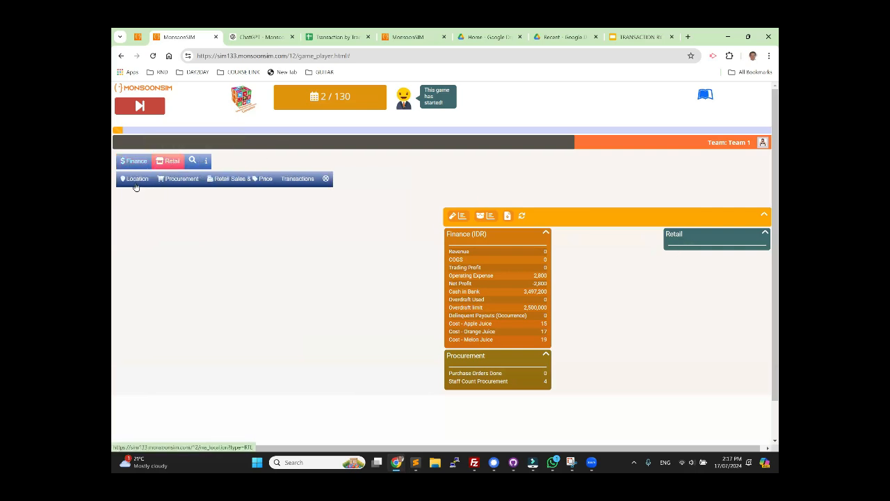
pyautogui.click(136, 180)
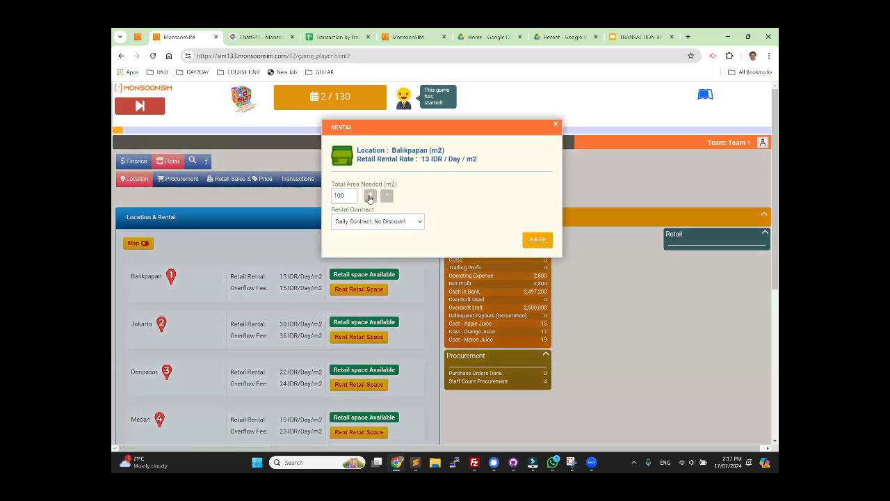
pyautogui.click(370, 198)
pyautogui.click(537, 240)
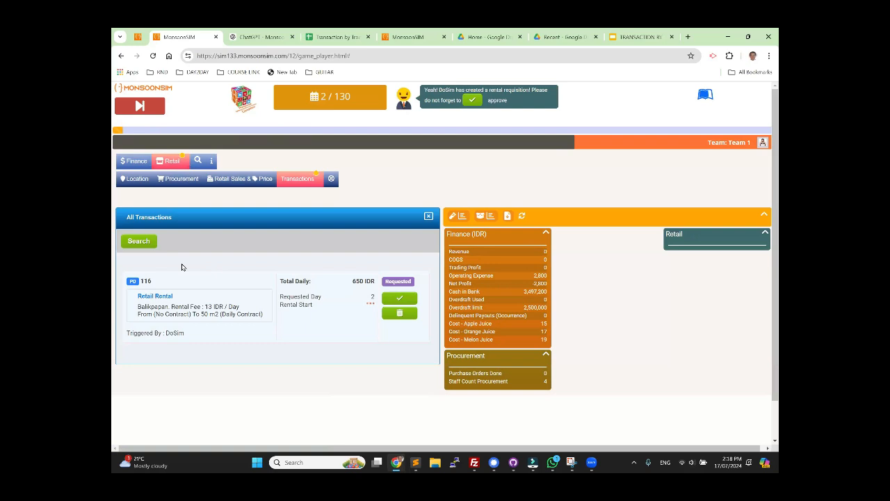
pyautogui.click(140, 107)
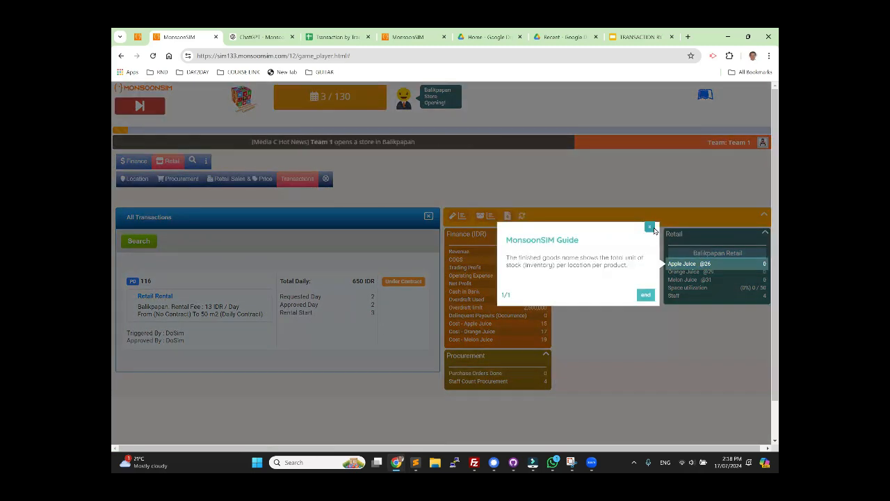
pyautogui.click(652, 228)
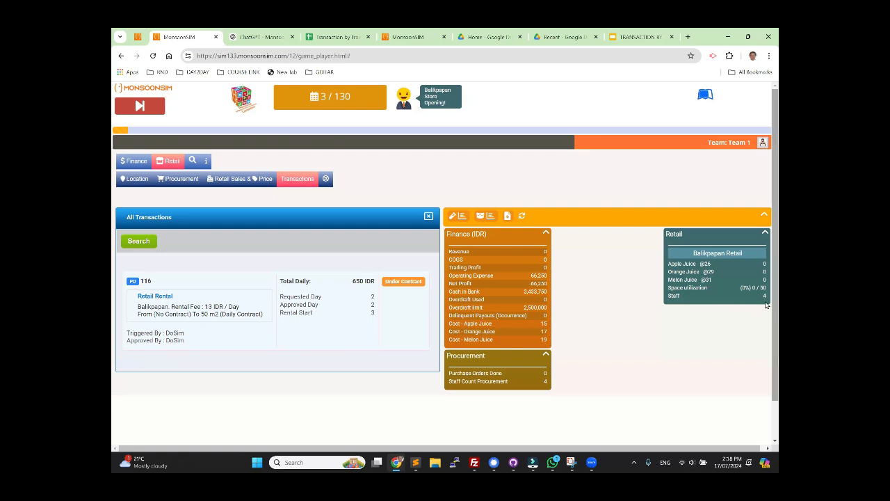
# Step: Examine Team 1's journal for day 3, comparing the salary expense amounts by day and the Balikpapan staff recruiting amount
pyautogui.click(137, 162)
pyautogui.click(341, 178)
pyautogui.scroll(-2, 257, 377)
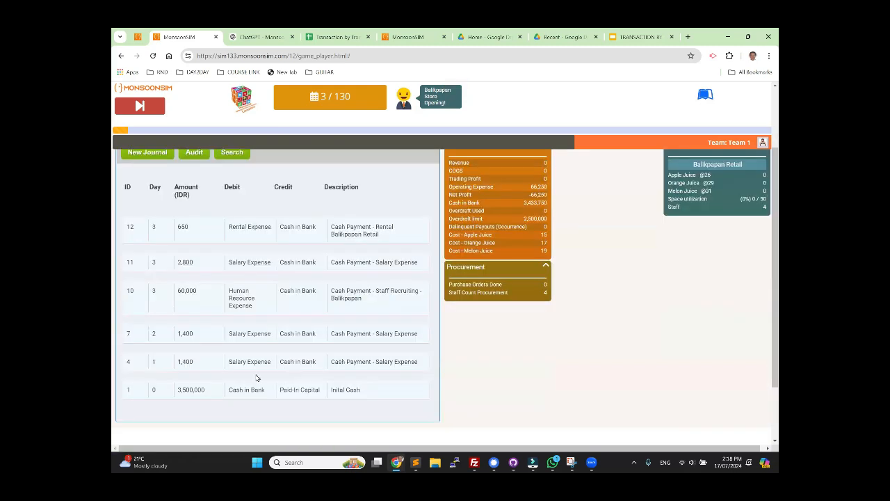
pyautogui.doubleClick(182, 361)
pyautogui.doubleClick(185, 333)
pyautogui.doubleClick(185, 291)
pyautogui.moveTo(178, 262); pyautogui.dragTo(191, 261)
# Step: Annotate the procurement and Balikpapan retail staff counts to explain the day 3 salary, and point out the rental expense entry
pyautogui.moveTo(546, 281); pyautogui.dragTo(545, 283)
pyautogui.moveTo(772, 201)
pyautogui.mouseDown()
pyautogui.moveTo(757, 207)
pyautogui.moveTo(764, 197)
pyautogui.mouseUp()
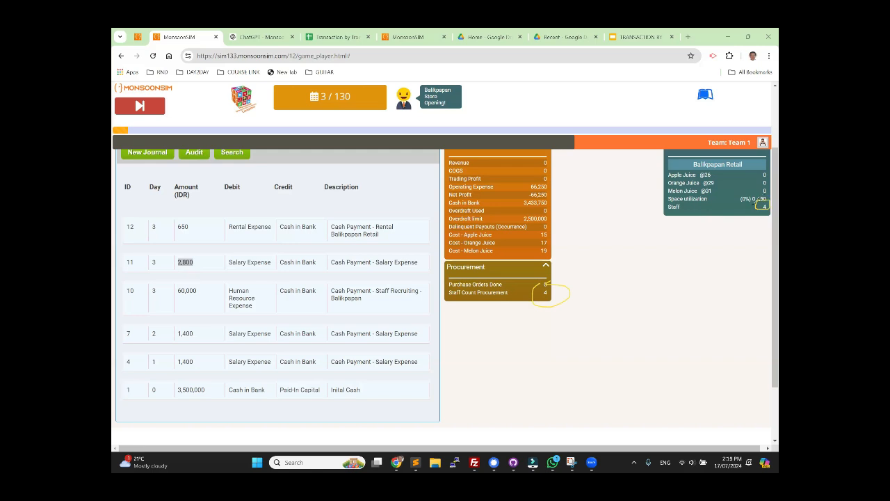
pyautogui.moveTo(624, 300)
pyautogui.mouseDown()
pyautogui.moveTo(607, 344)
pyautogui.moveTo(630, 307)
pyautogui.moveTo(572, 299)
pyautogui.mouseUp()
pyautogui.moveTo(531, 402); pyautogui.dragTo(550, 379)
pyautogui.moveTo(537, 387)
pyautogui.mouseDown()
pyautogui.moveTo(549, 400)
pyautogui.moveTo(571, 390)
pyautogui.moveTo(572, 404)
pyautogui.mouseUp()
pyautogui.moveTo(577, 373)
pyautogui.mouseDown()
pyautogui.moveTo(583, 387)
pyautogui.moveTo(605, 364)
pyautogui.moveTo(651, 376)
pyautogui.mouseUp()
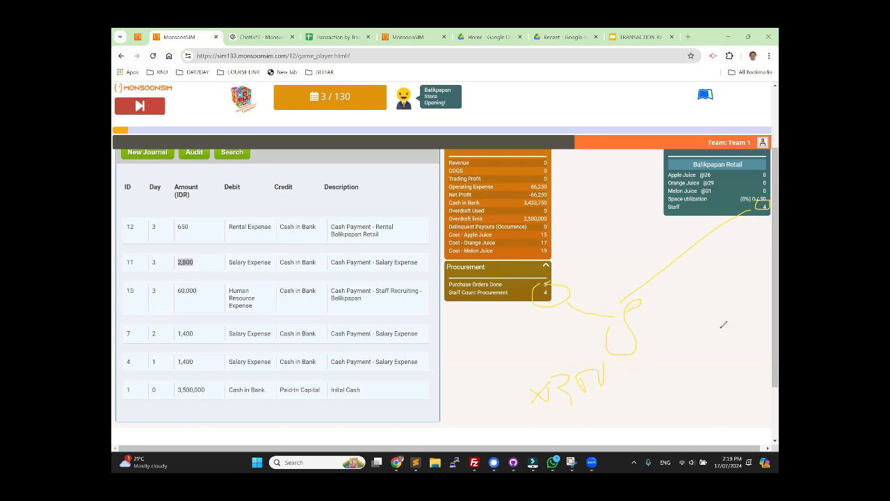
pyautogui.moveTo(607, 220); pyautogui.dragTo(204, 265)
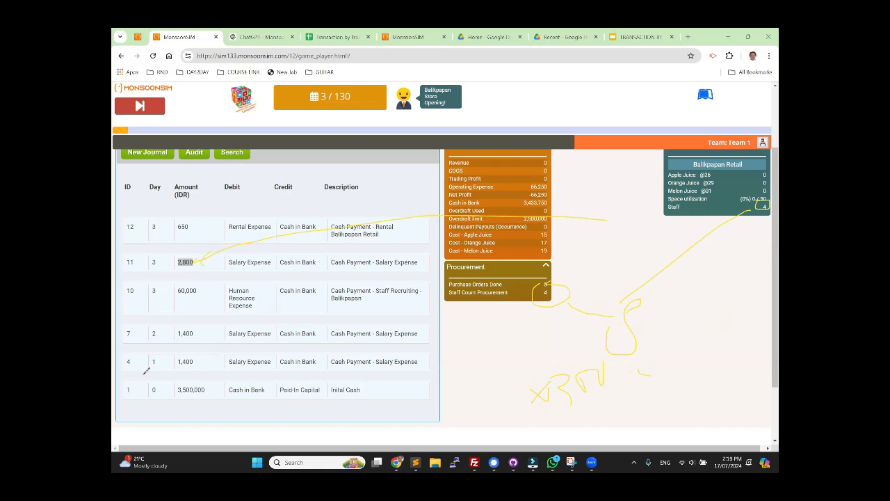
pyautogui.click(185, 226)
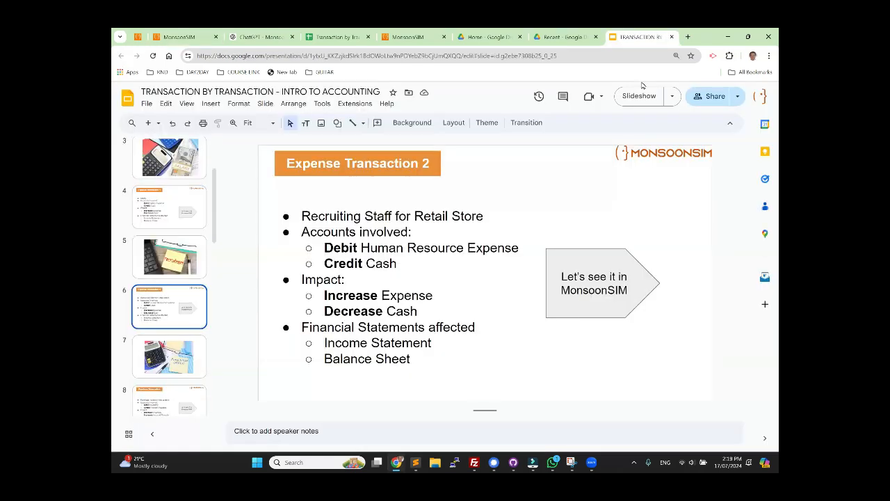
# Step: Switch to the accounting slides and review the accounts involved on the Purchase Transaction slide
pyautogui.click(642, 98)
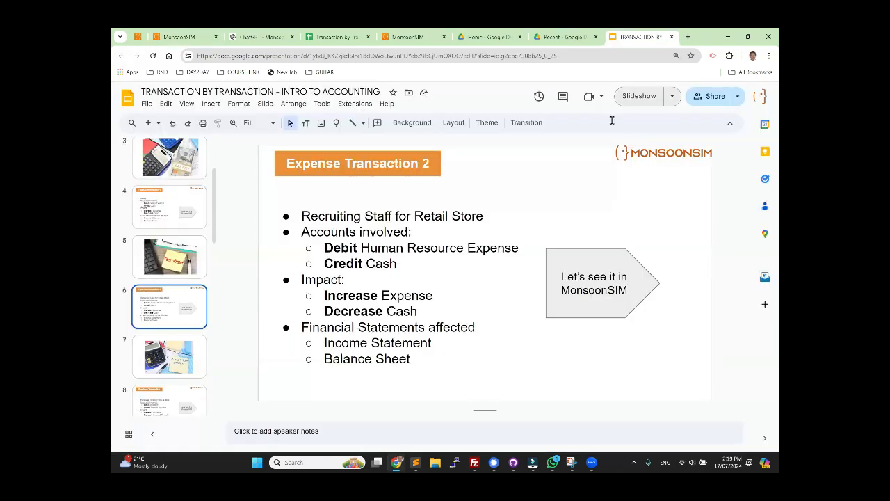
pyautogui.click(170, 360)
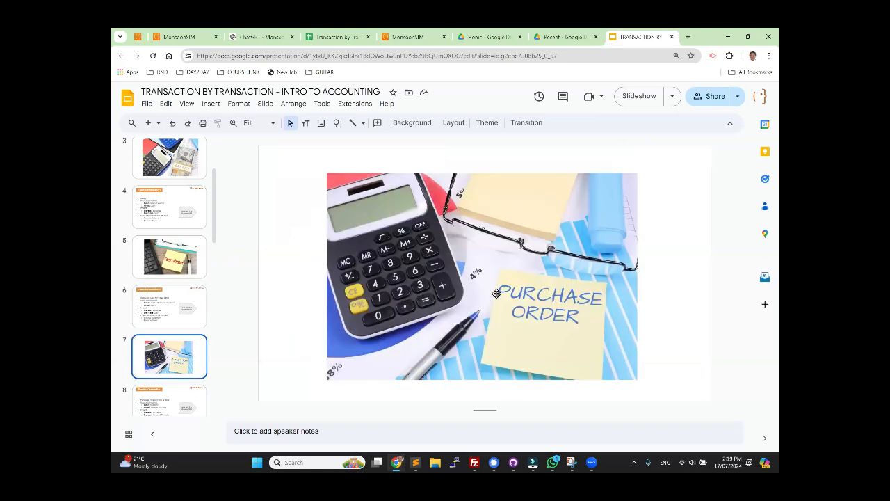
pyautogui.press('Down')
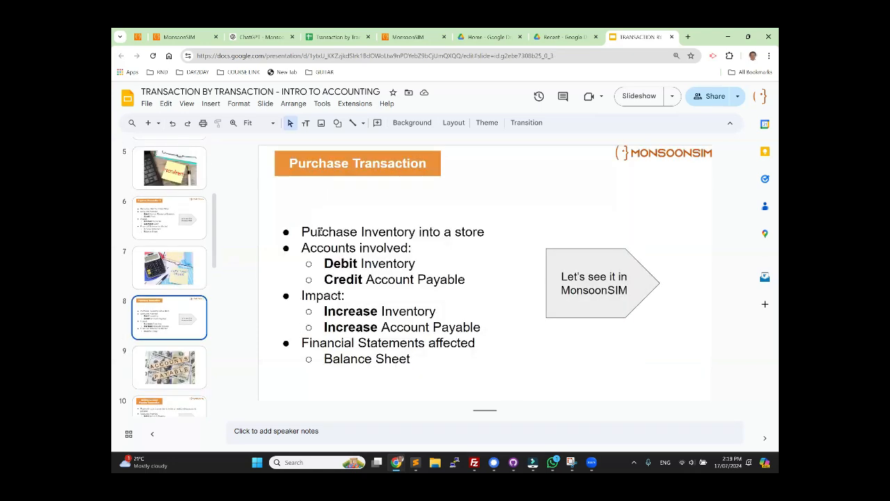
pyautogui.moveTo(308, 230); pyautogui.dragTo(419, 276)
pyautogui.click(413, 264)
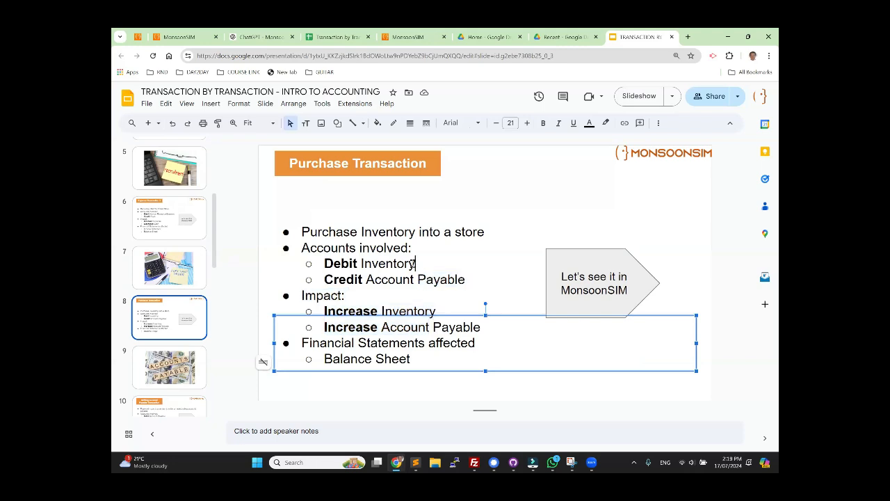
pyautogui.click(471, 273)
pyautogui.click(492, 281)
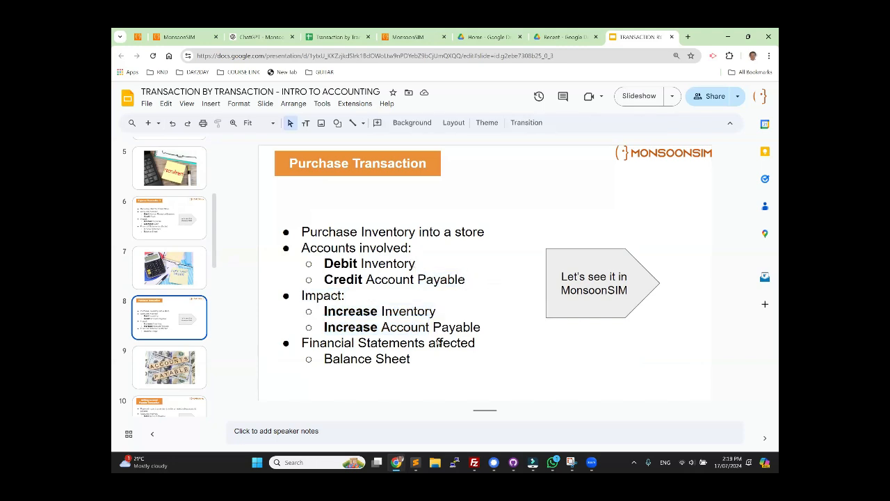
# Step: In the MonsoonSIM game administration, set the finance parameter Accrual Accounting Allow to Yes with immediate effect
pyautogui.click(170, 37)
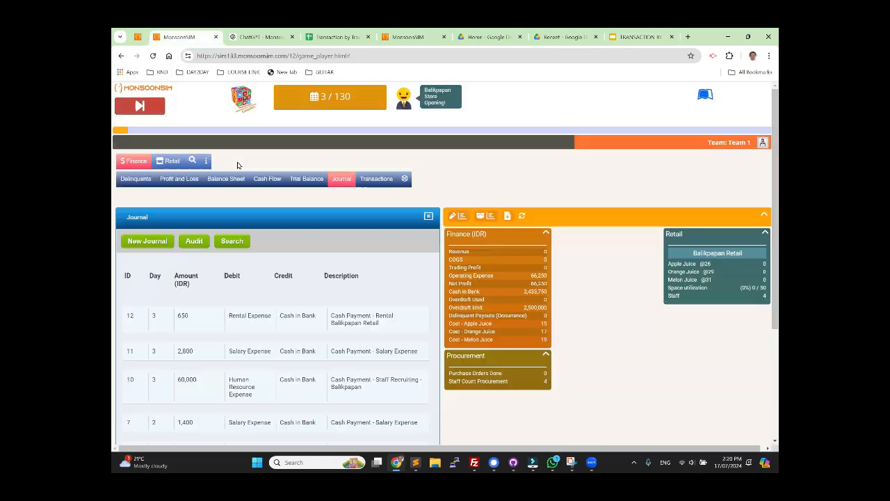
pyautogui.click(137, 37)
pyautogui.click(272, 213)
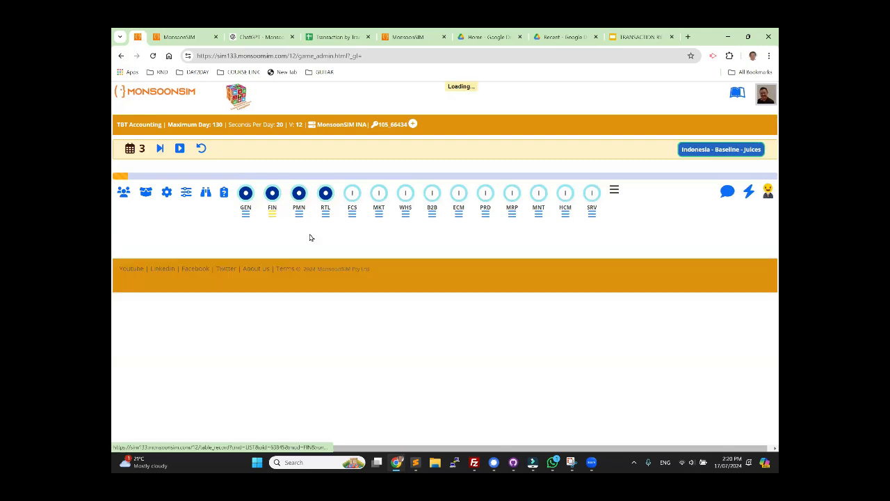
pyautogui.scroll(-3, 274, 324)
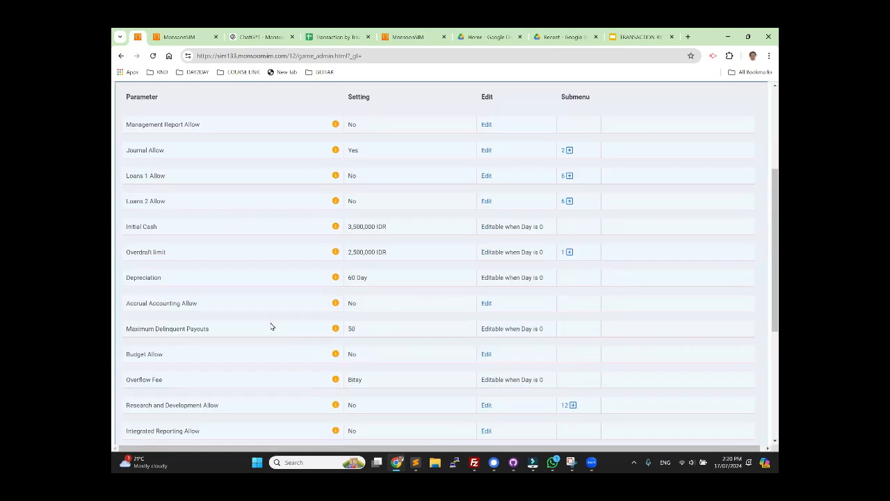
pyautogui.doubleClick(352, 303)
pyautogui.click(489, 304)
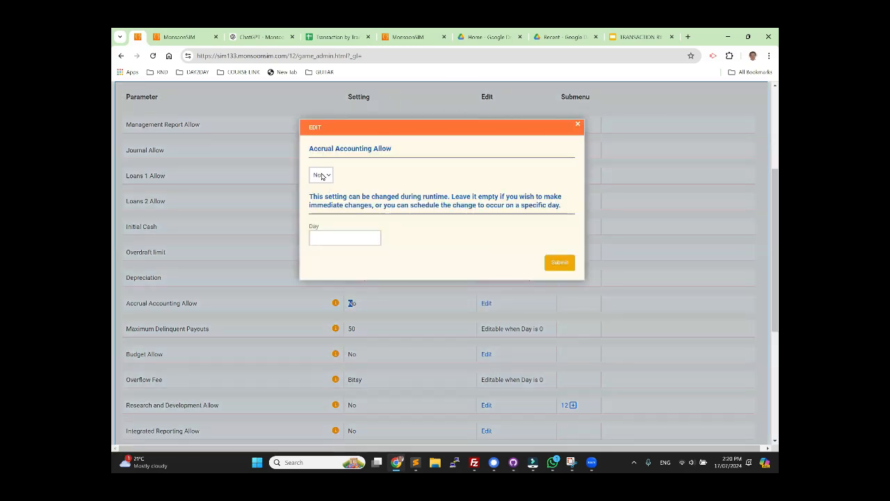
pyautogui.click(324, 176)
pyautogui.click(325, 190)
pyautogui.click(560, 262)
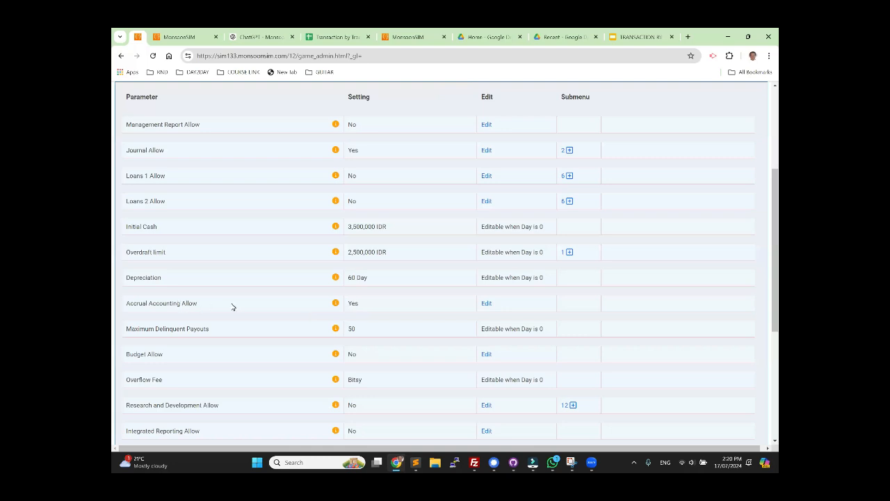
# Step: As Team 1, purchase 20,000 apple juice from VFG1 for Balikpapan Retail on credit with immediate delivery, and advance the game to day 4
pyautogui.click(183, 37)
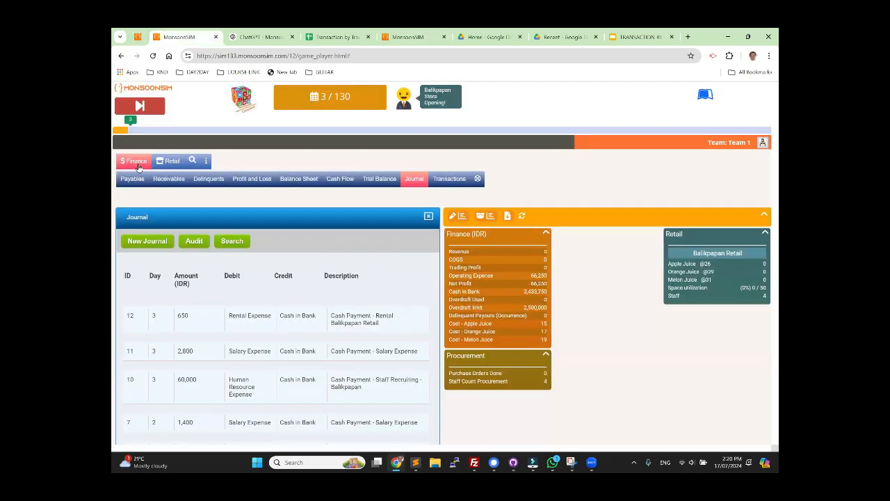
pyautogui.click(169, 161)
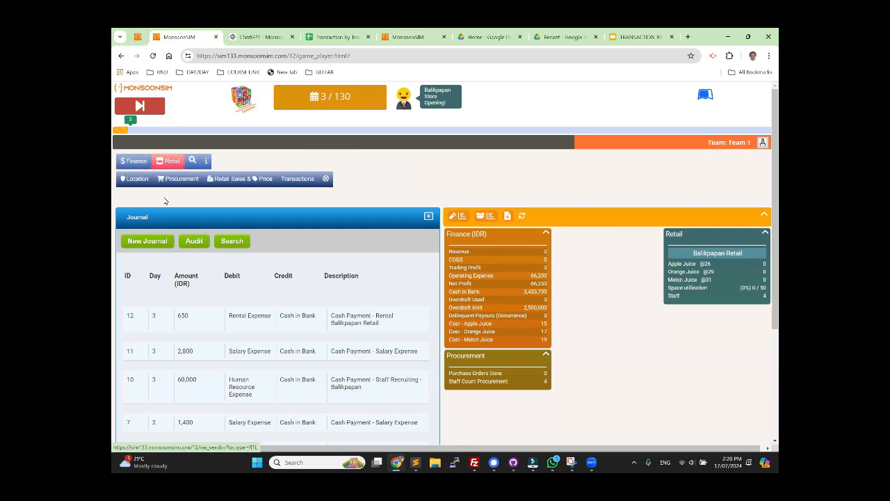
pyautogui.click(177, 180)
pyautogui.moveTo(149, 397); pyautogui.dragTo(256, 407)
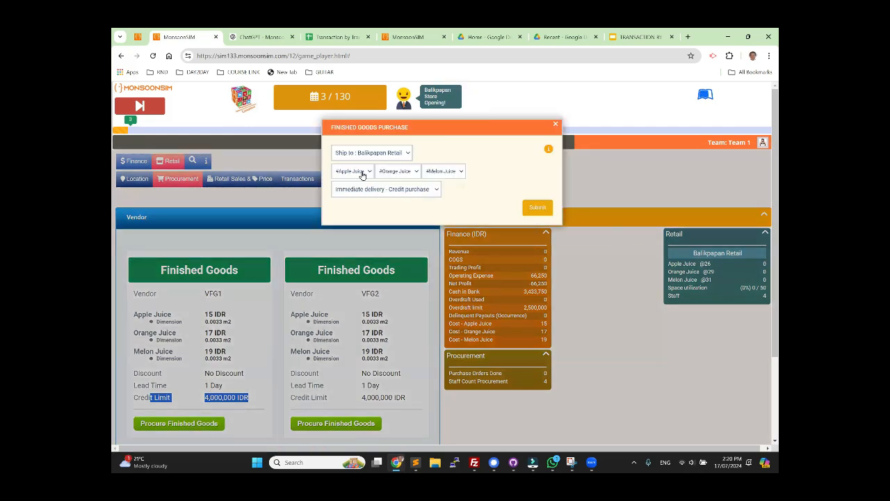
pyautogui.click(360, 172)
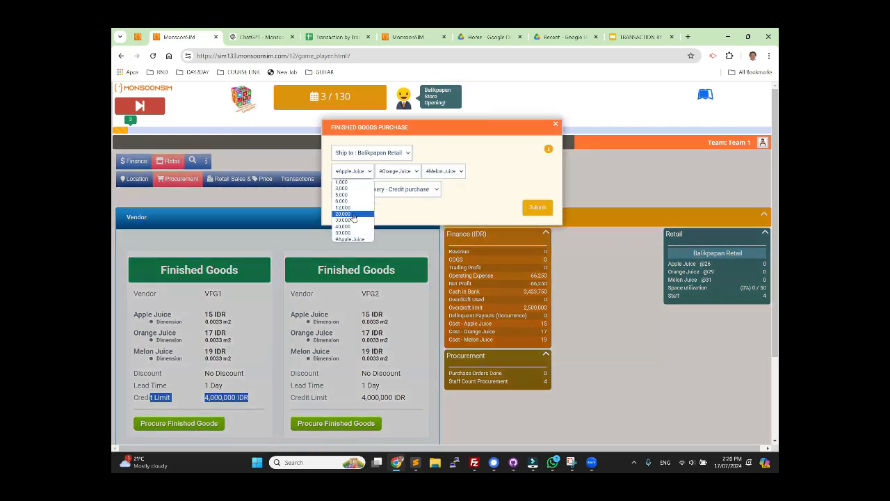
pyautogui.click(351, 213)
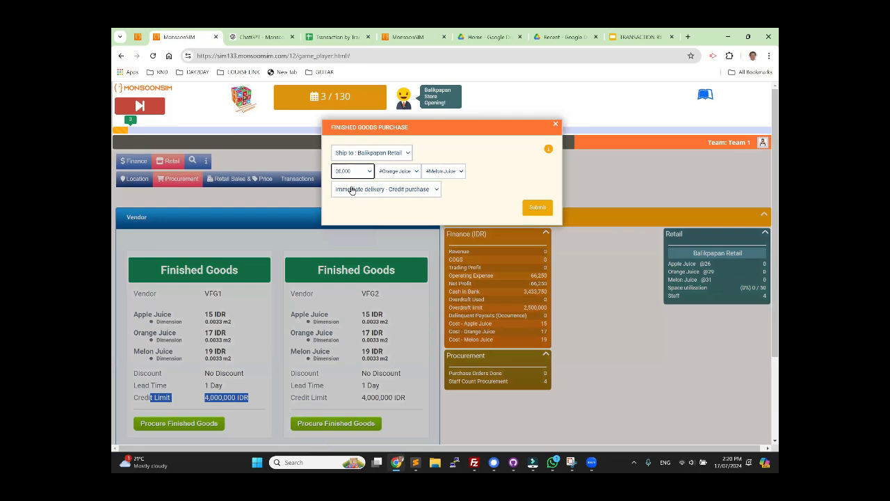
pyautogui.click(538, 207)
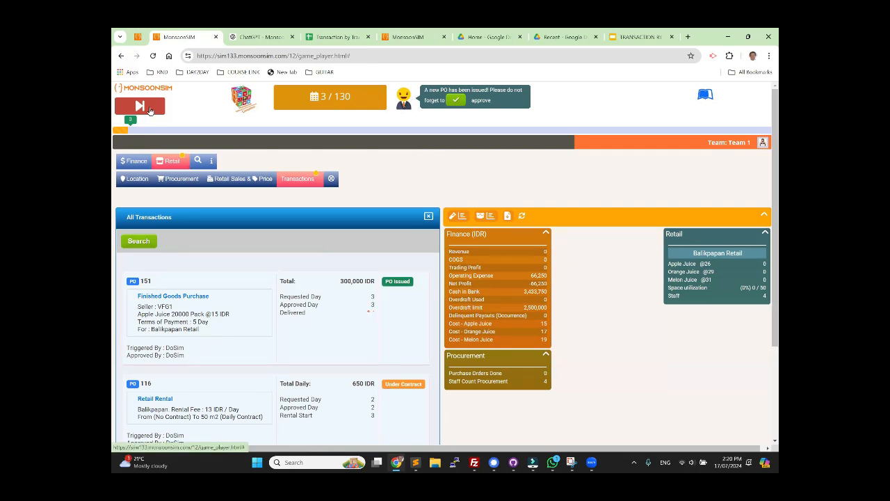
pyautogui.click(149, 110)
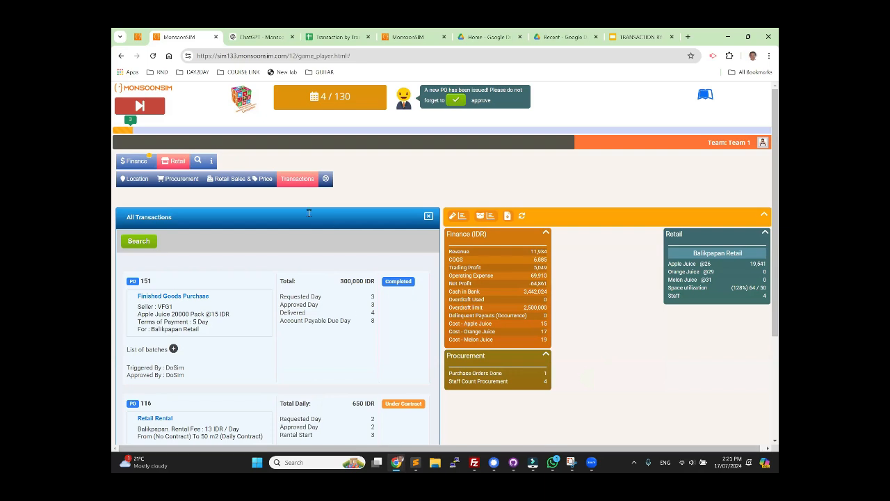
# Step: After rechecking the Purchase Transaction slide, highlight the debit and credit accounts of the day 4 purchase and retail sales entries in Team 1's journal
pyautogui.click(634, 36)
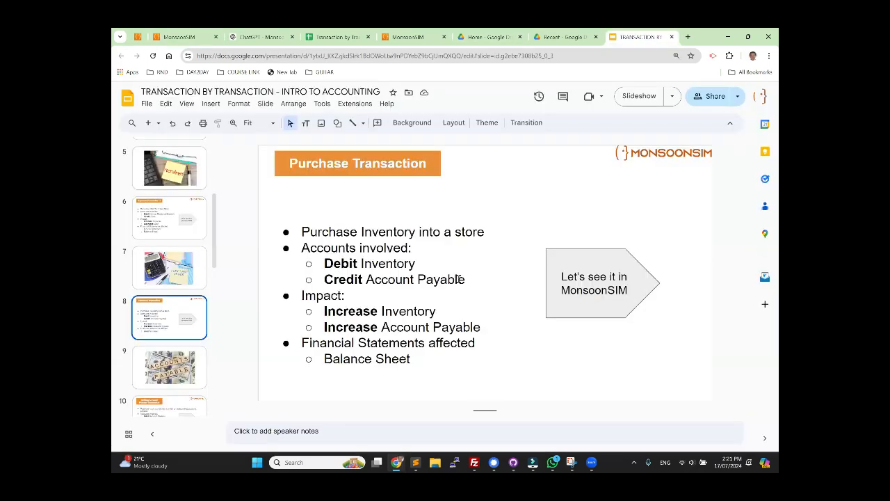
pyautogui.click(164, 37)
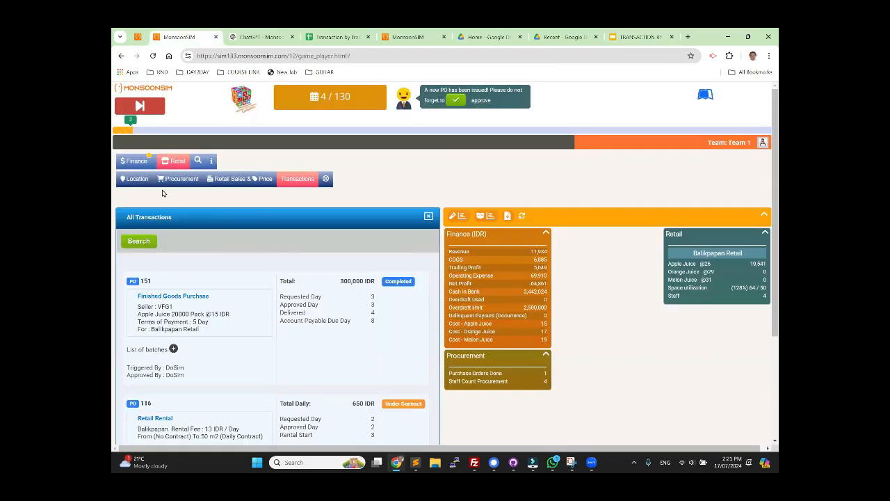
pyautogui.click(136, 161)
pyautogui.click(424, 179)
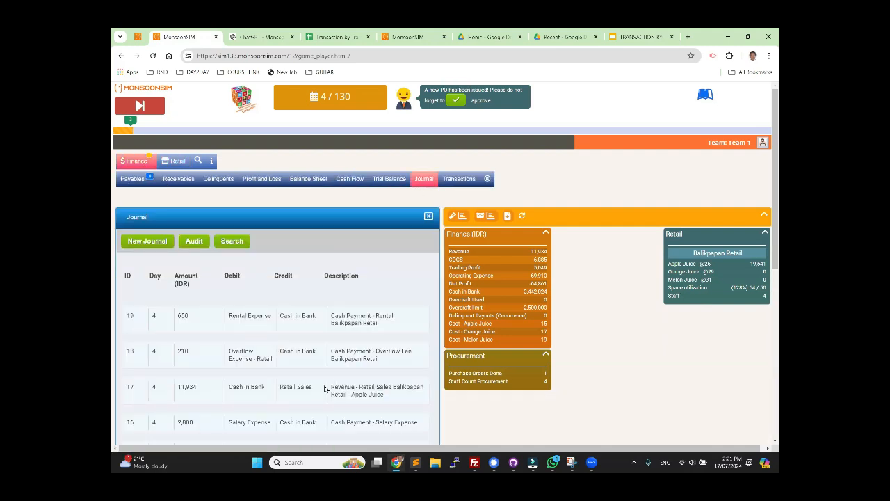
pyautogui.scroll(-1, 321, 376)
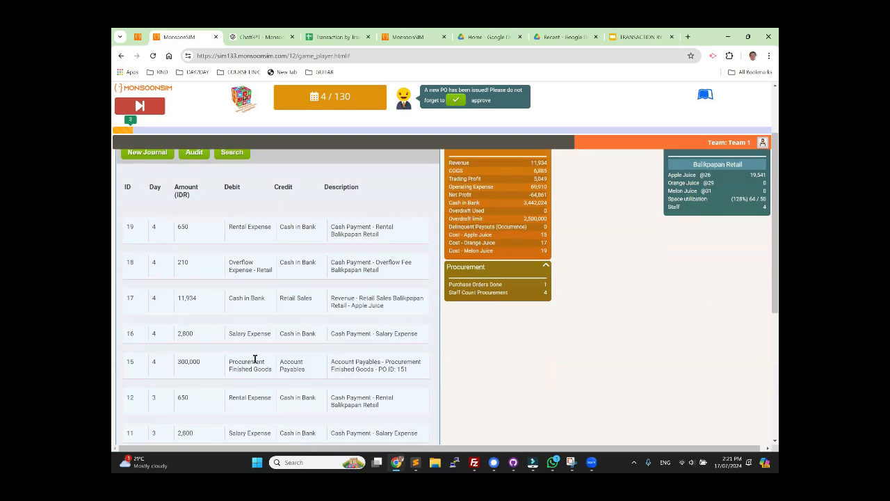
pyautogui.moveTo(232, 360); pyautogui.dragTo(304, 372)
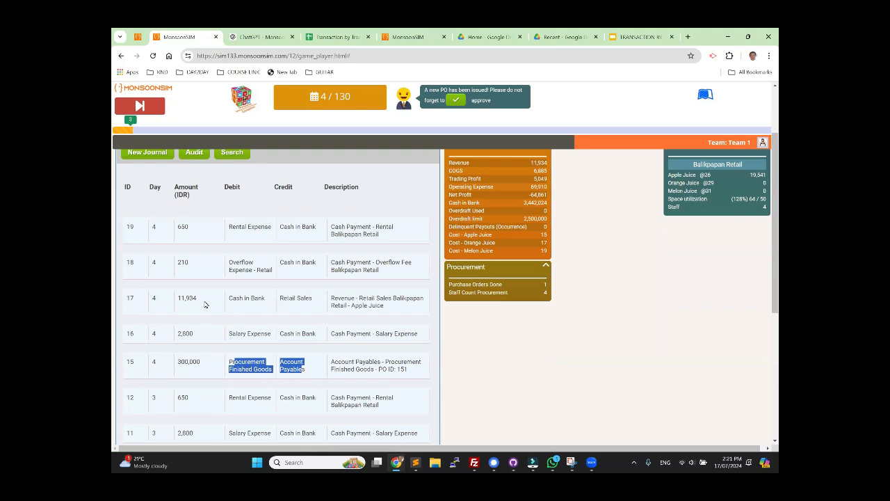
pyautogui.moveTo(258, 299); pyautogui.dragTo(314, 304)
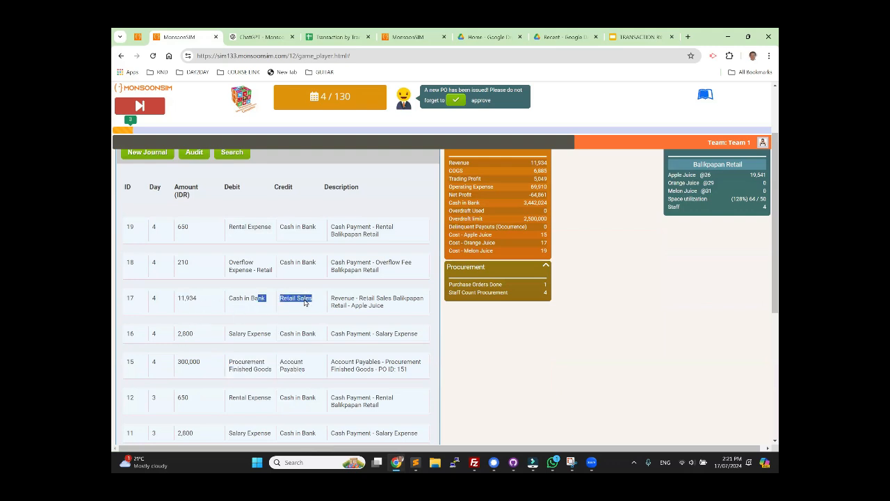
pyautogui.click(306, 300)
# Step: Examine the apple juice purchase in the payables, and highlight Balance Sheet as the affected financial statement on the Purchase Transaction slide
pyautogui.scroll(3, 271, 303)
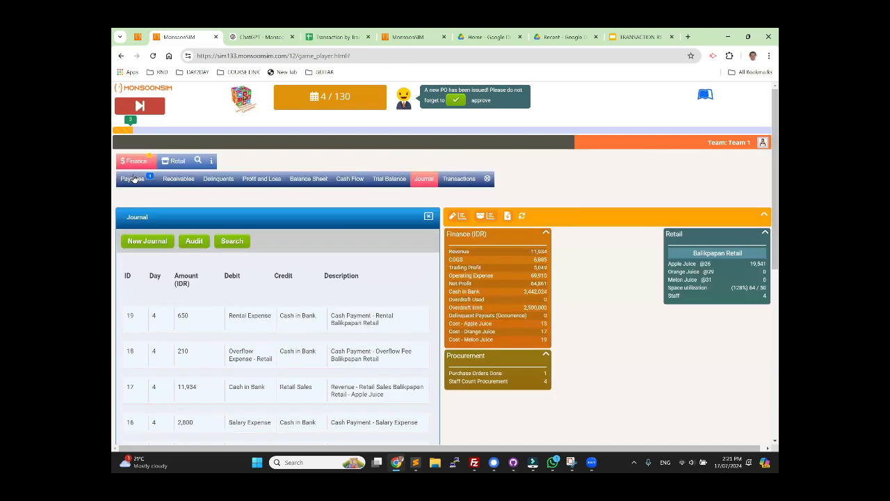
pyautogui.click(133, 179)
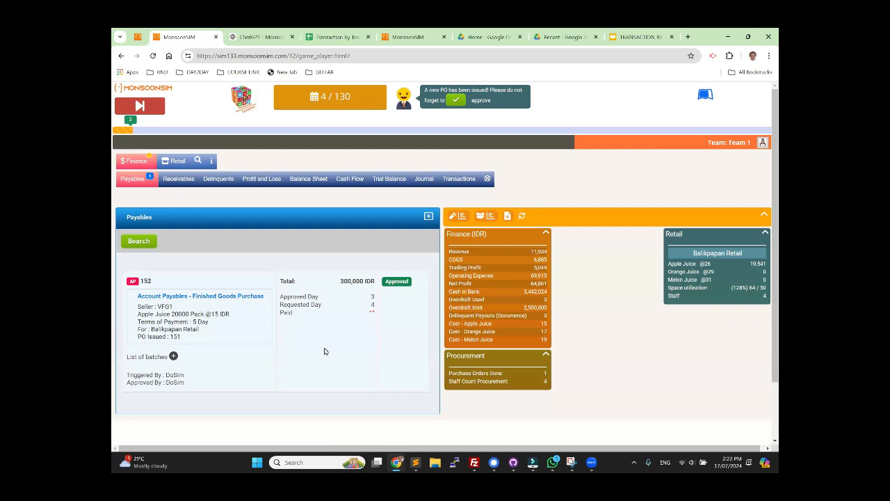
pyautogui.click(635, 40)
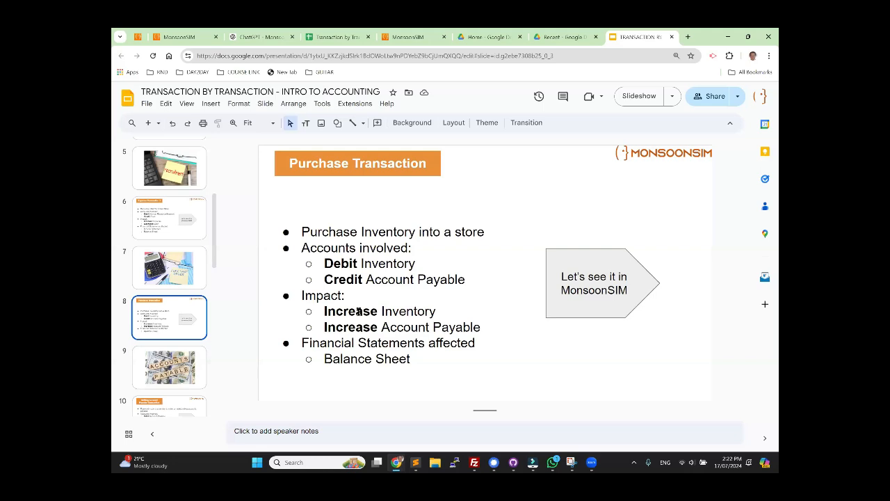
pyautogui.click(348, 361)
pyautogui.click(398, 358)
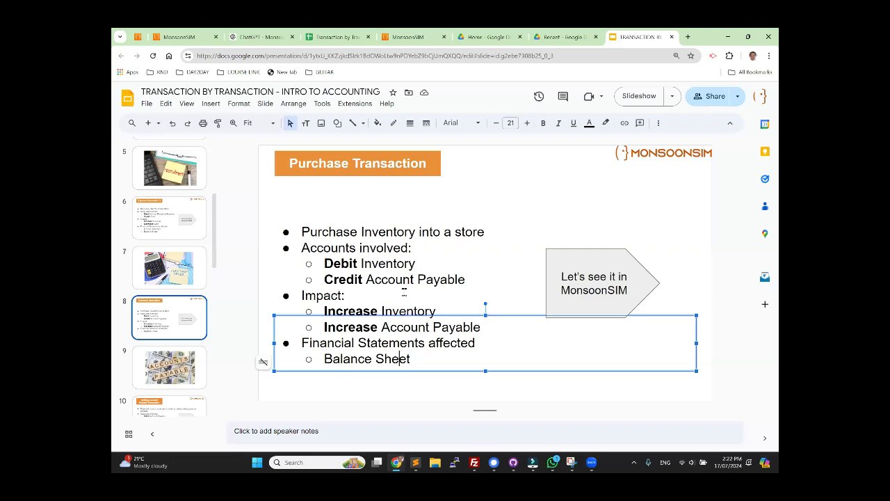
pyautogui.click(404, 295)
pyautogui.moveTo(333, 359); pyautogui.dragTo(417, 360)
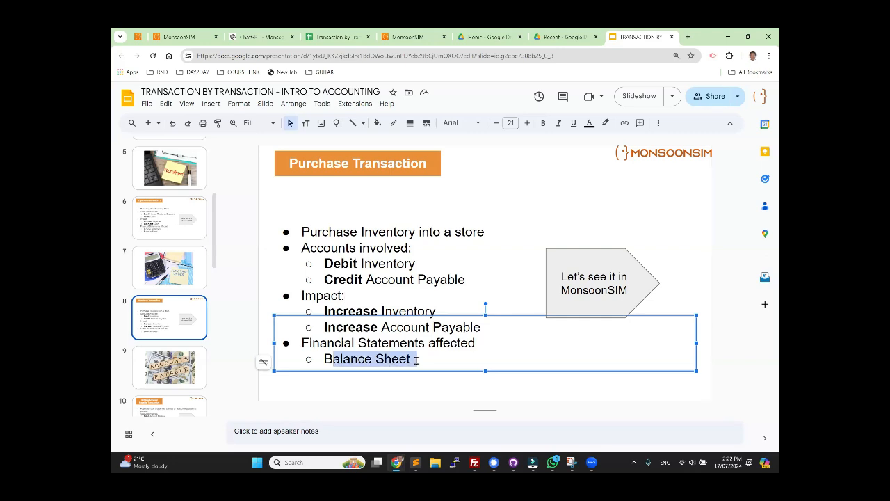
pyautogui.click(418, 360)
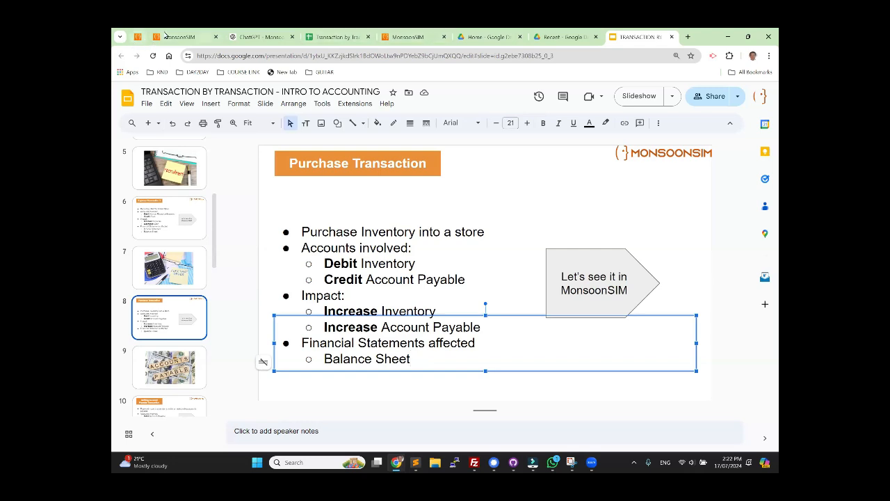
# Step: Return to Team 1's game and highlight the day 4 inventory value and account payables in the balance sheet
pyautogui.click(179, 37)
pyautogui.click(309, 179)
pyautogui.scroll(-2, 351, 302)
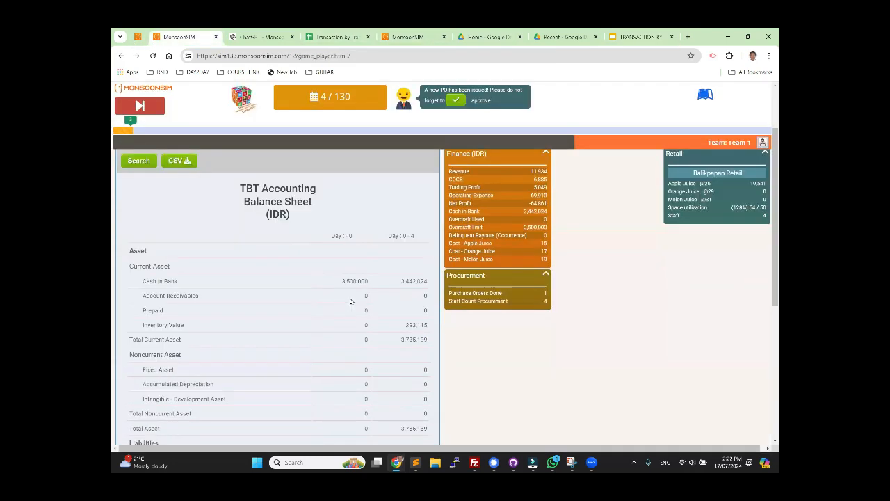
pyautogui.moveTo(154, 316); pyautogui.dragTo(424, 318)
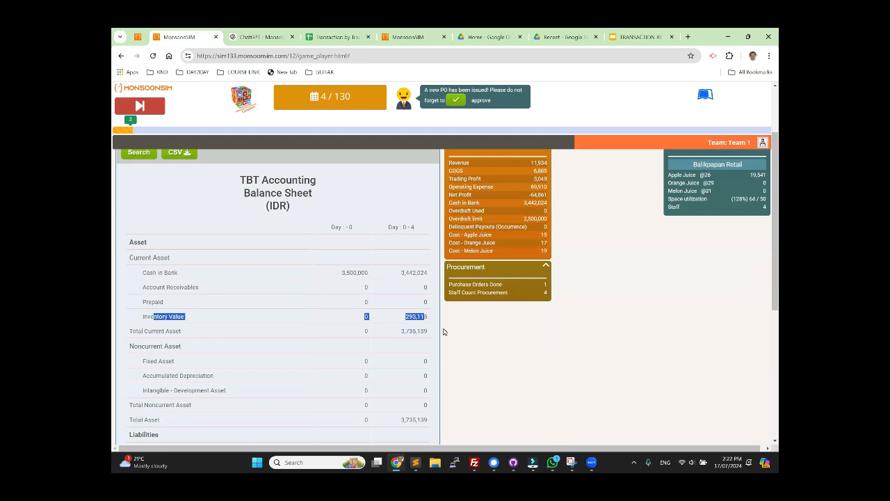
pyautogui.scroll(-2, 397, 333)
pyautogui.scroll(-2, 399, 344)
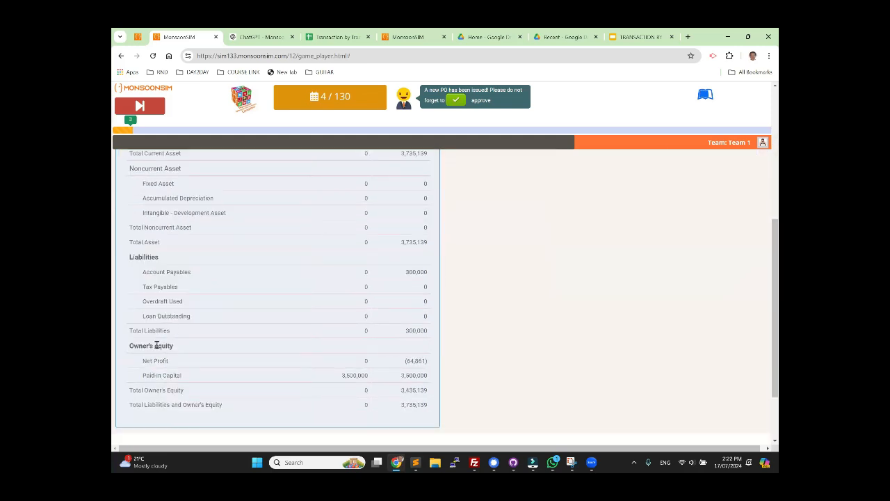
pyautogui.doubleClick(425, 273)
pyautogui.scroll(3, 323, 273)
pyautogui.scroll(2, 323, 273)
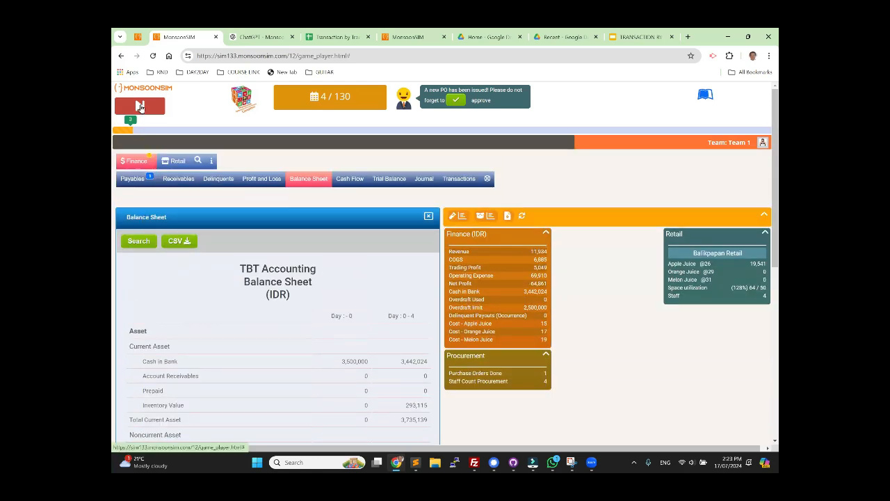
# Step: Advance the game to day 8 and check the payment status of the apple juice purchase in the payables
pyautogui.click(140, 105)
pyautogui.click(142, 107)
pyautogui.click(142, 107)
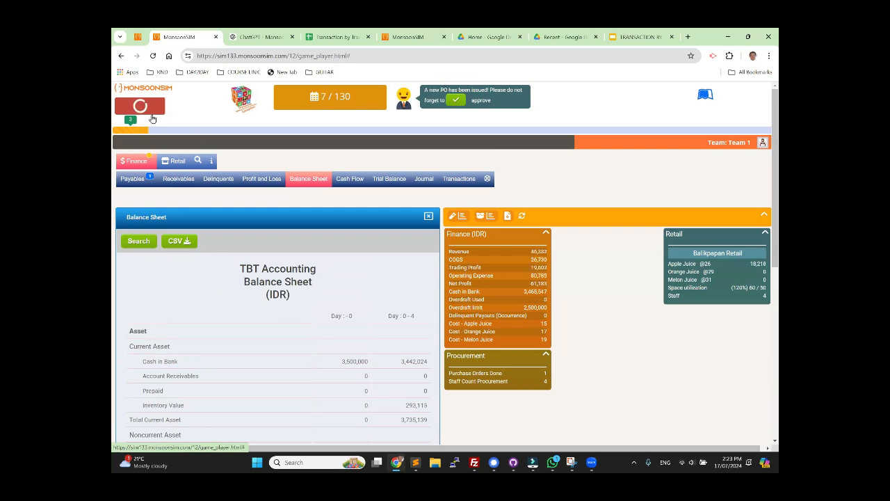
pyautogui.click(140, 181)
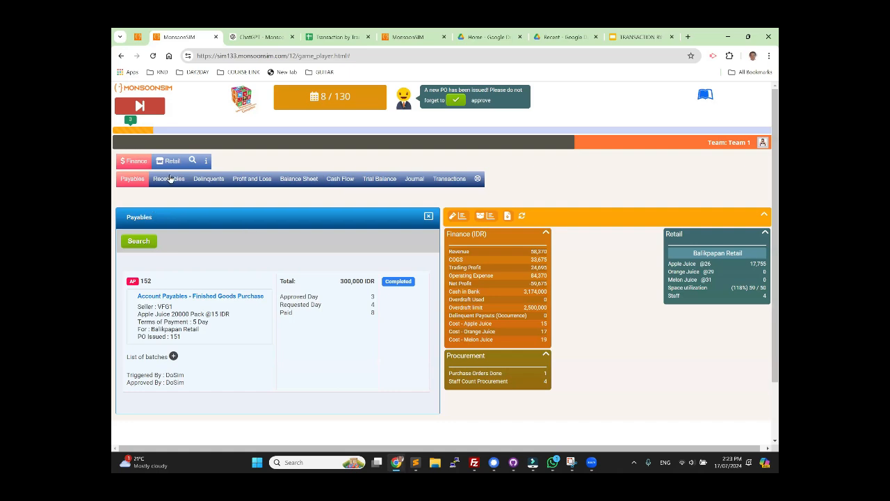
# Step: Examine the account payables and cash in bank on the day 8 balance sheet
pyautogui.click(295, 182)
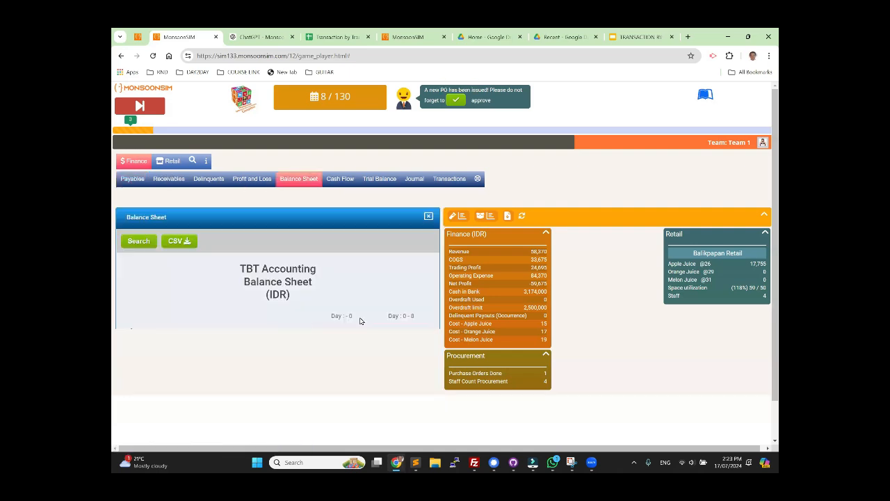
pyautogui.scroll(-5, 342, 328)
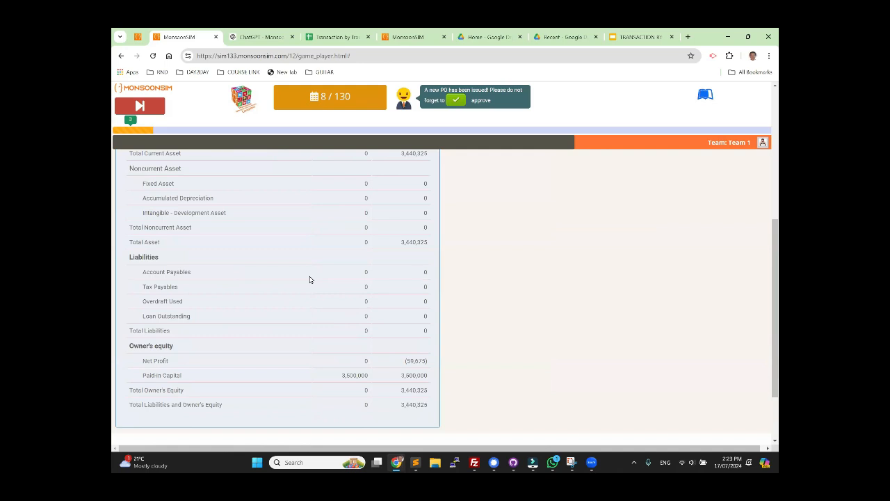
pyautogui.scroll(5, 301, 278)
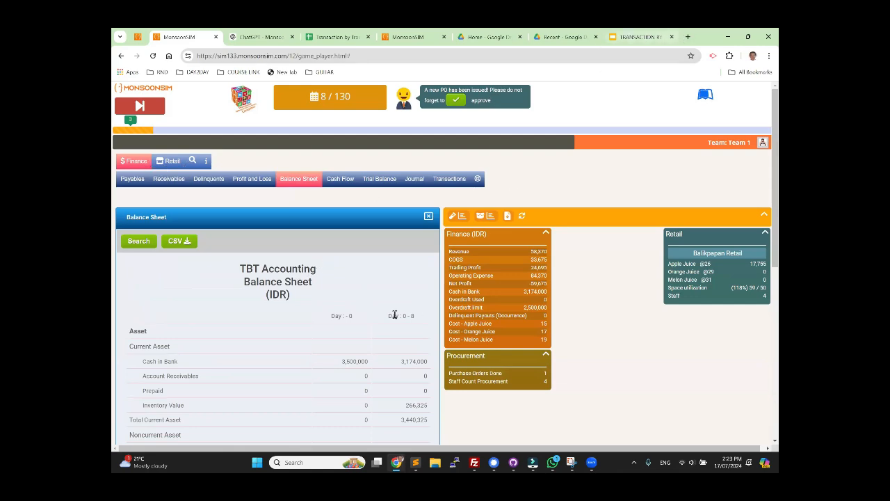
# Step: Switch to the accounting slides and review the accounts and impact on the Settling Account Payable Transaction slide
pyautogui.click(647, 39)
pyautogui.scroll(-3, 174, 292)
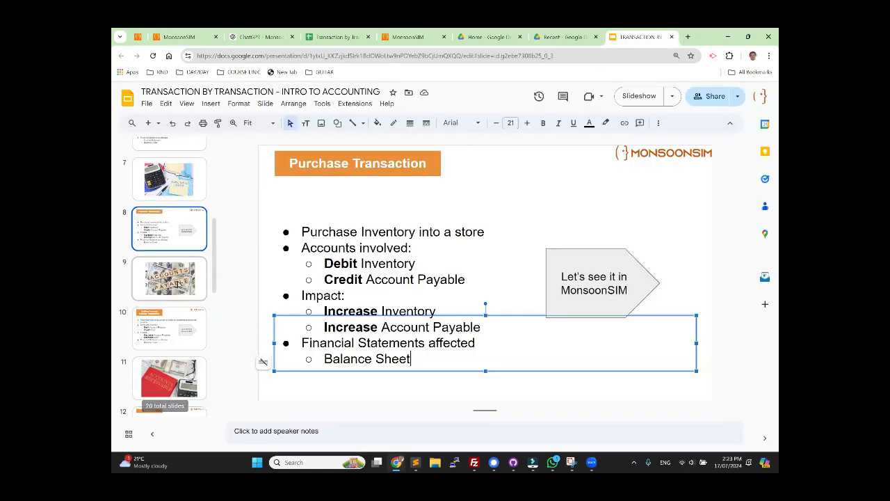
pyautogui.click(179, 283)
pyautogui.click(170, 329)
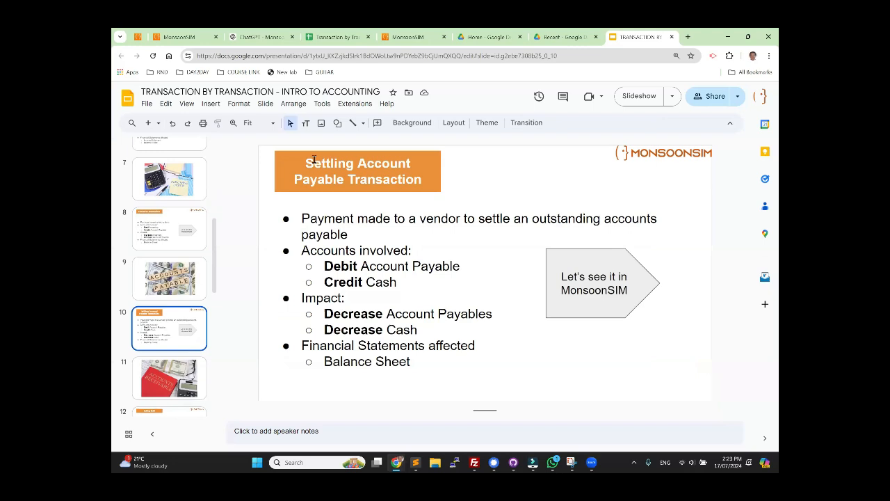
pyautogui.click(390, 160)
pyautogui.click(340, 265)
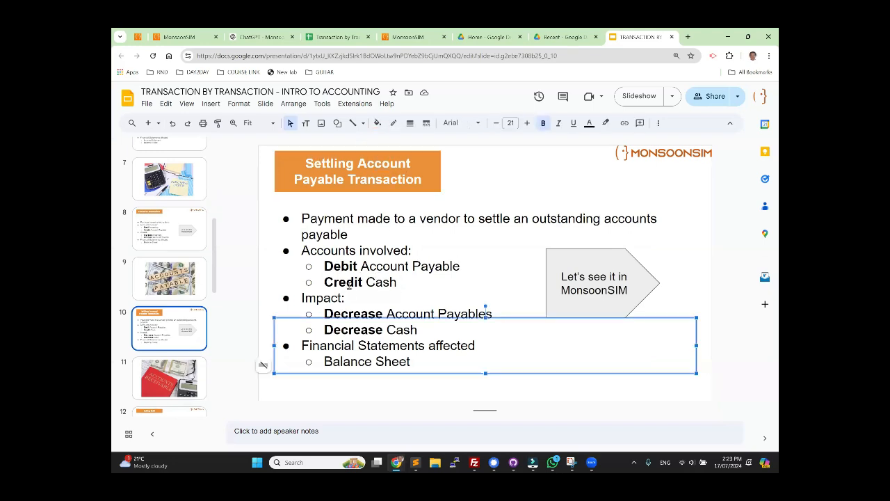
pyautogui.click(400, 286)
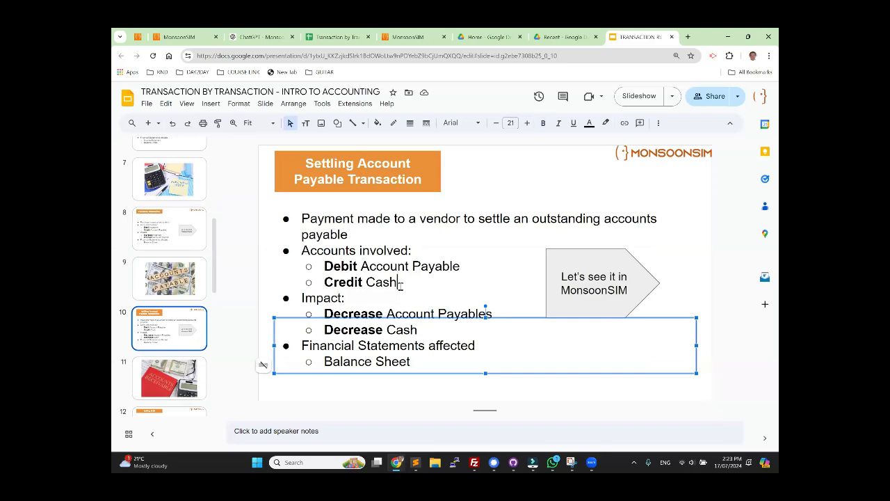
# Step: In Team 1's journal, highlight the debit and credit accounts of the day 8 payables settlement for the apple juice purchase
pyautogui.click(178, 38)
pyautogui.click(415, 179)
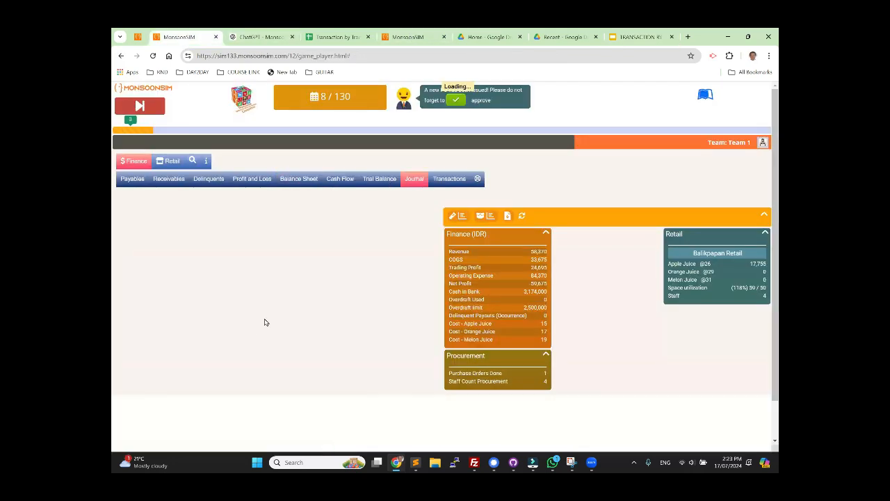
pyautogui.scroll(-2, 290, 381)
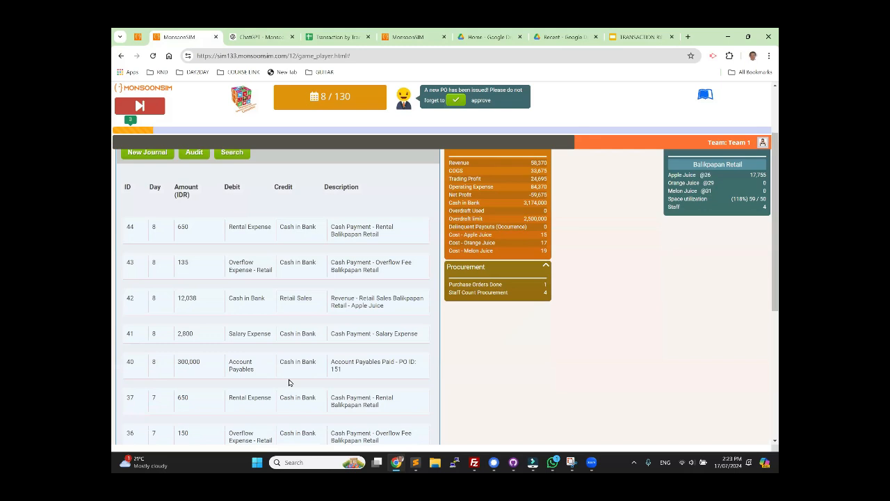
pyautogui.moveTo(235, 362); pyautogui.dragTo(316, 363)
# Step: Show the Accounts Receivable slide, and enable the Warehouse/Logistics module with immediate effect in the MonsoonSIM game administration
pyautogui.click(639, 37)
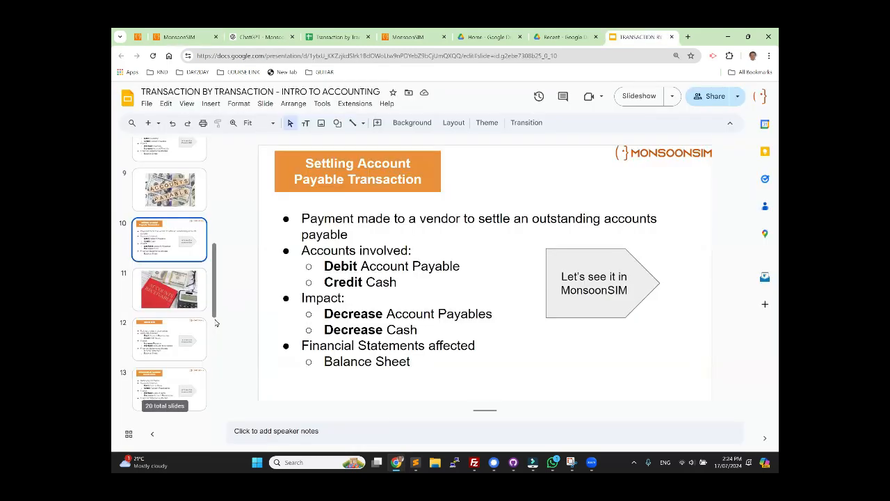
pyautogui.click(185, 298)
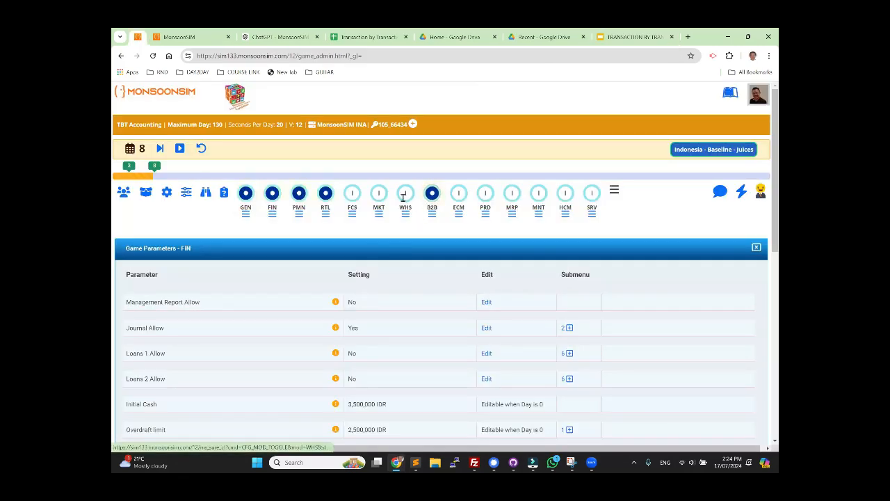
pyautogui.click(404, 194)
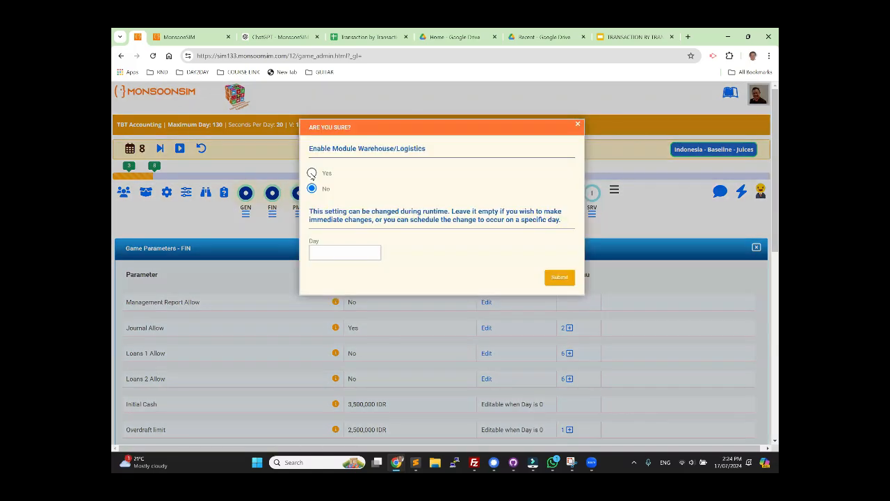
pyautogui.click(312, 173)
pyautogui.click(560, 278)
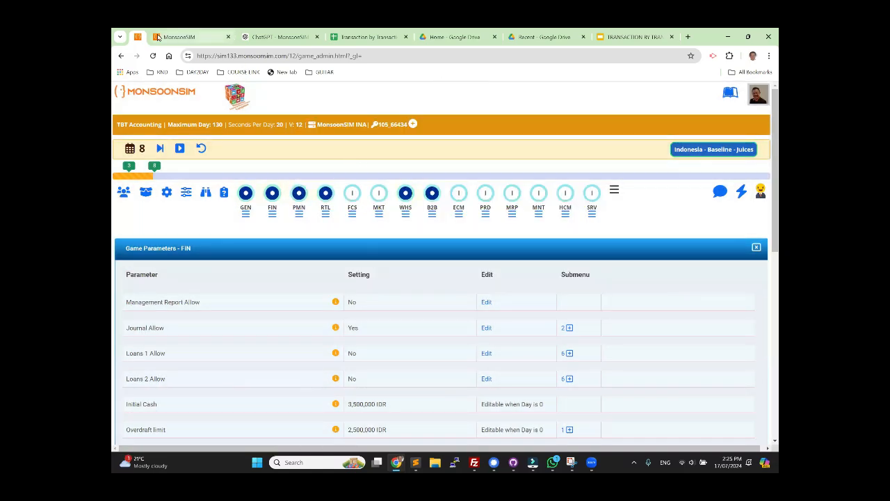
# Step: As Team 1, advance the game to day 9 and review the incoming B2B wholesale offers
pyautogui.click(178, 36)
pyautogui.click(141, 108)
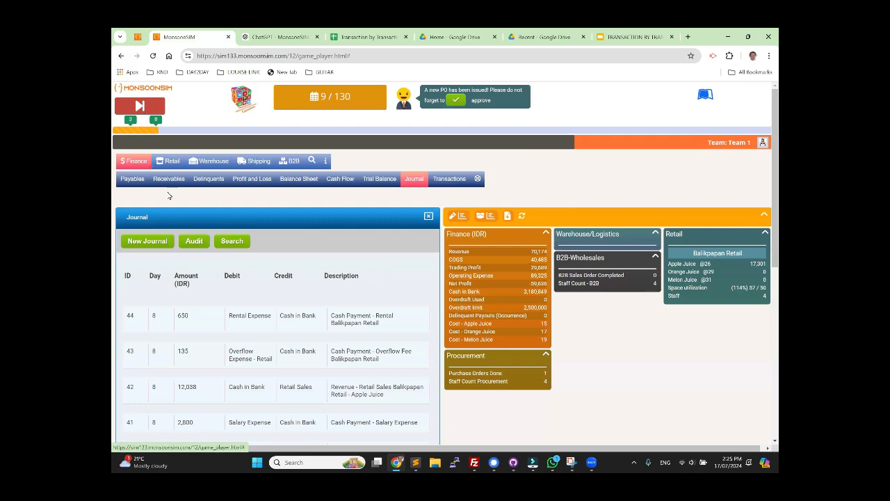
pyautogui.click(287, 162)
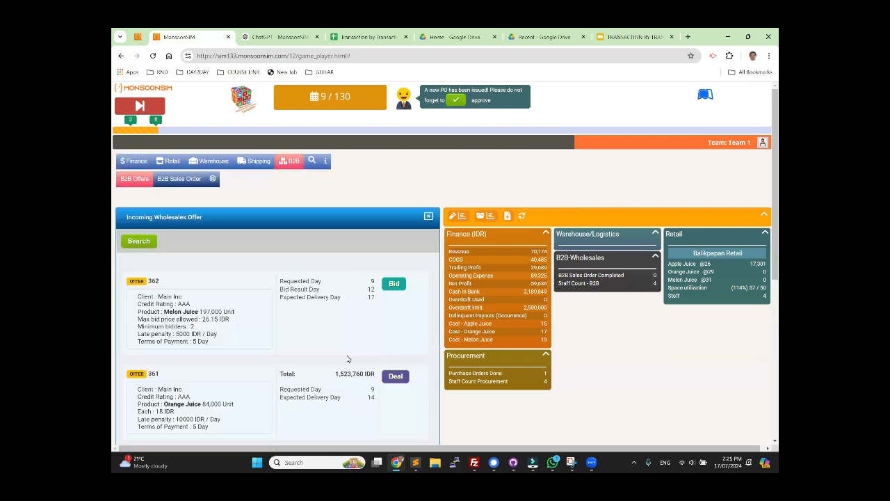
pyautogui.scroll(-2, 341, 320)
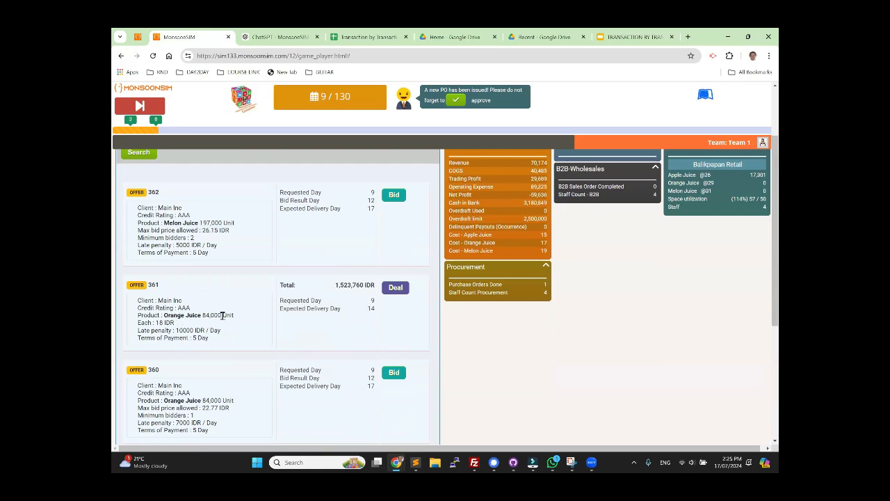
pyautogui.scroll(2, 590, 317)
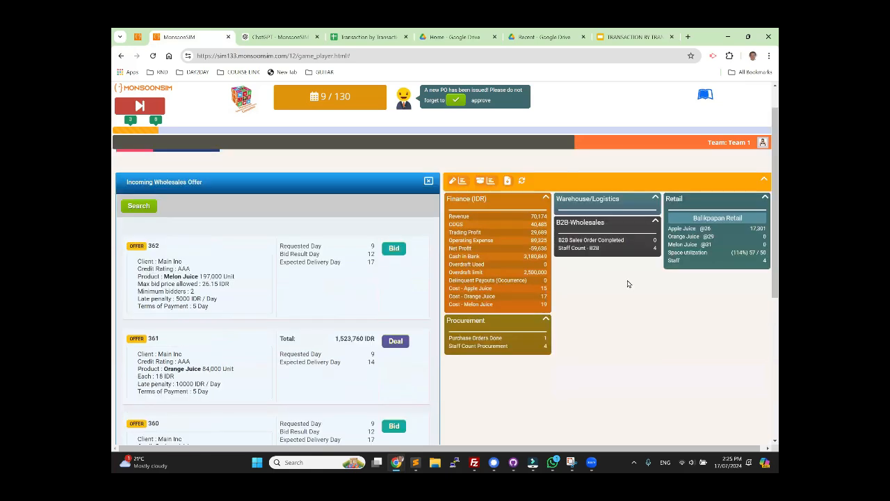
# Step: Accept Main Inc's wholesale deal for 84,000 units of orange juice at 18 IDR each
pyautogui.scroll(-2, 387, 313)
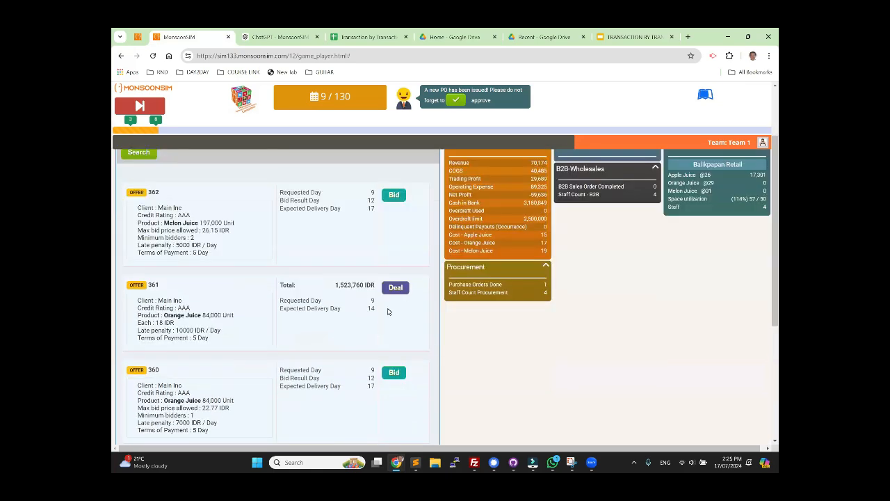
pyautogui.click(396, 288)
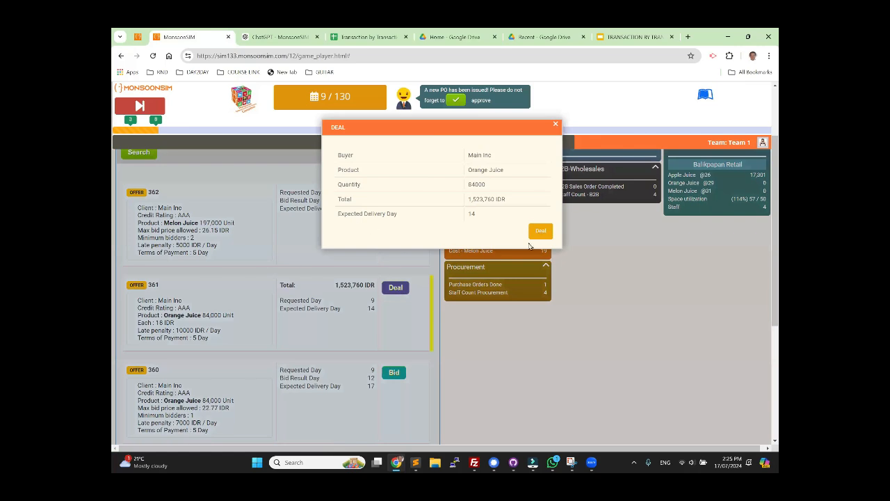
pyautogui.click(540, 231)
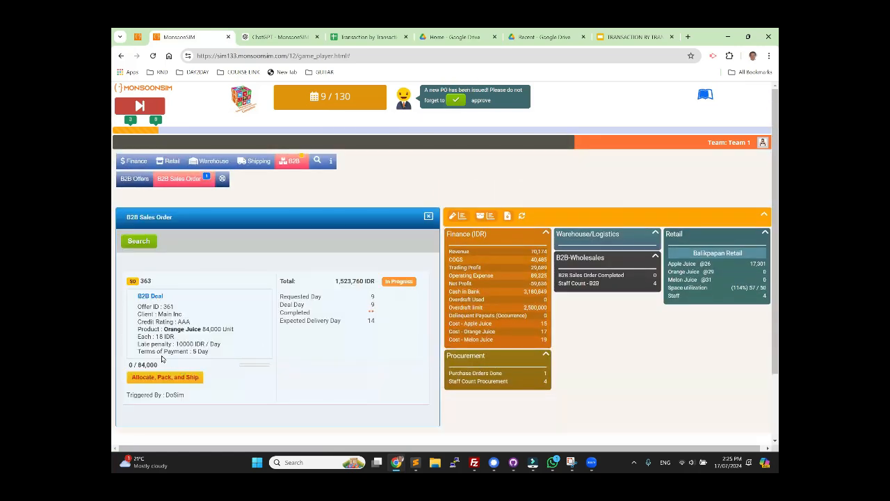
# Step: Highlight the terms of payment, the client and the ordered quantity in the new B2B sales order
pyautogui.moveTo(162, 351); pyautogui.dragTo(205, 353)
pyautogui.click(336, 346)
pyautogui.moveTo(162, 314); pyautogui.dragTo(184, 317)
pyautogui.moveTo(273, 328); pyautogui.dragTo(202, 329)
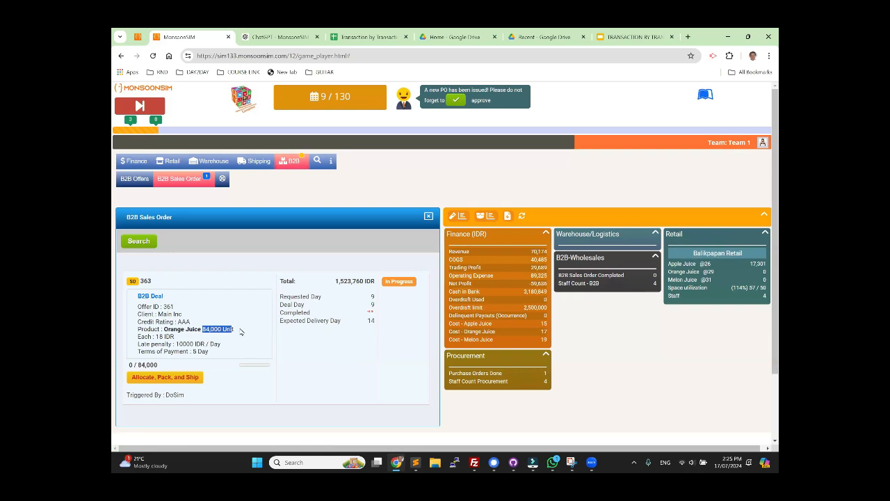
# Step: Order 120,000 packs of orange juice on credit with immediate delivery from vendor VFG1 for Balikpapan Retail, and approve the purchase order
pyautogui.click(171, 162)
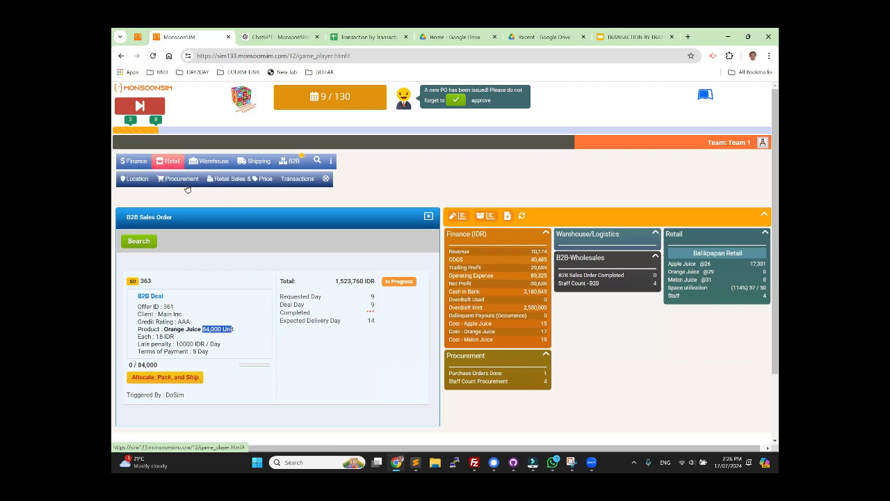
pyautogui.click(183, 179)
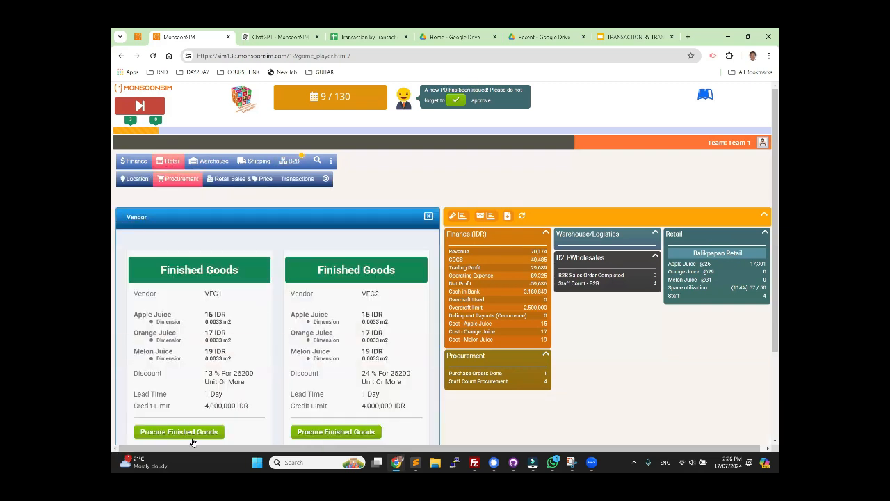
pyautogui.click(194, 433)
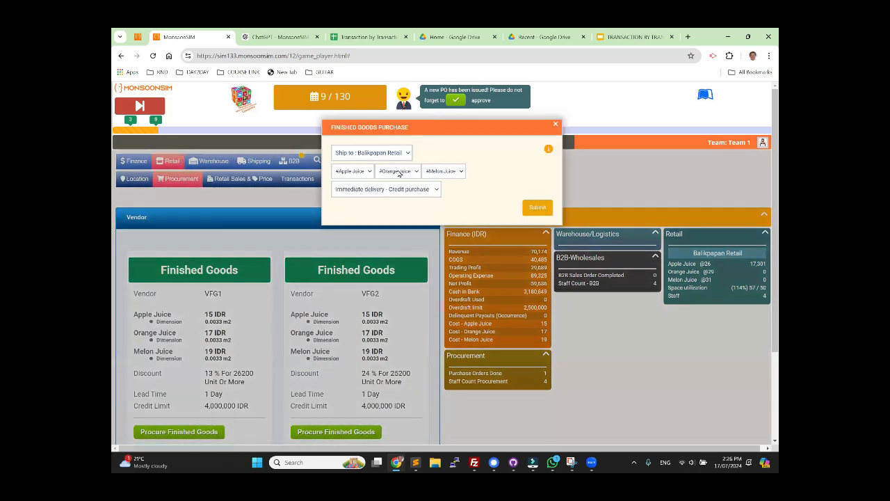
pyautogui.click(399, 171)
pyautogui.click(393, 262)
pyautogui.click(538, 211)
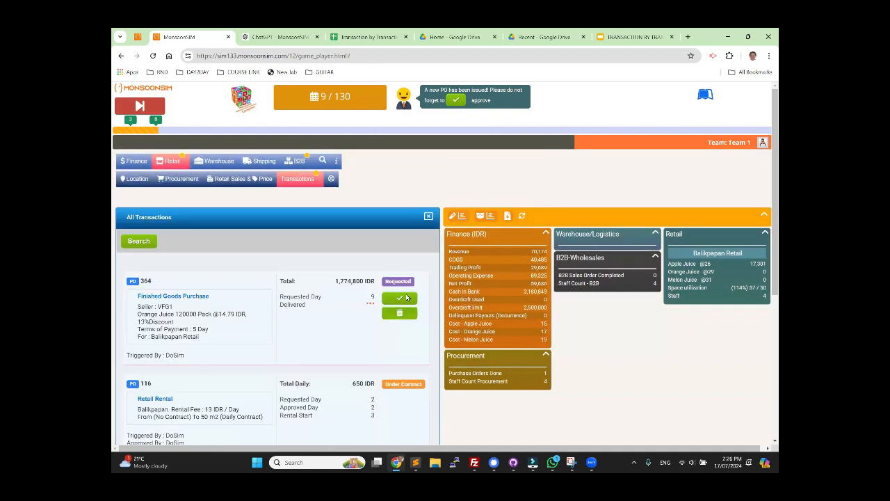
pyautogui.click(407, 298)
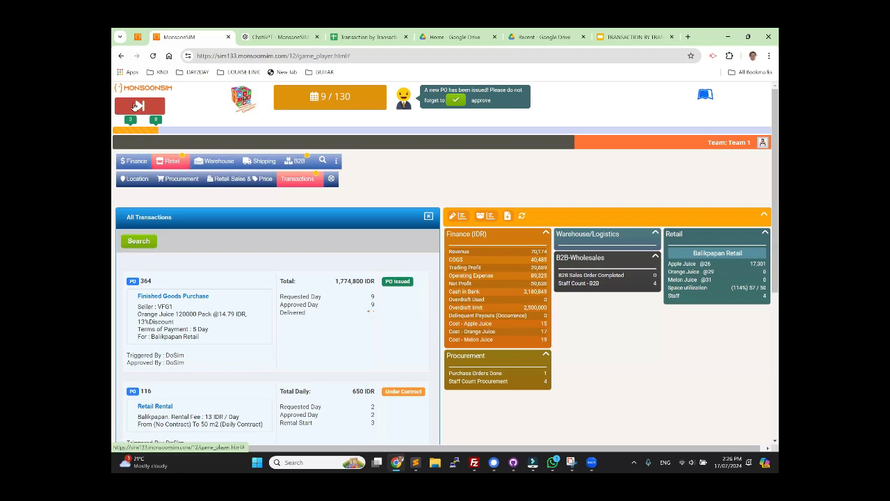
# Step: Advance the game to day 10 and allocate 84,000 units of orange juice from Balikpapan Retail to Main Inc's B2B sales order
pyautogui.click(137, 106)
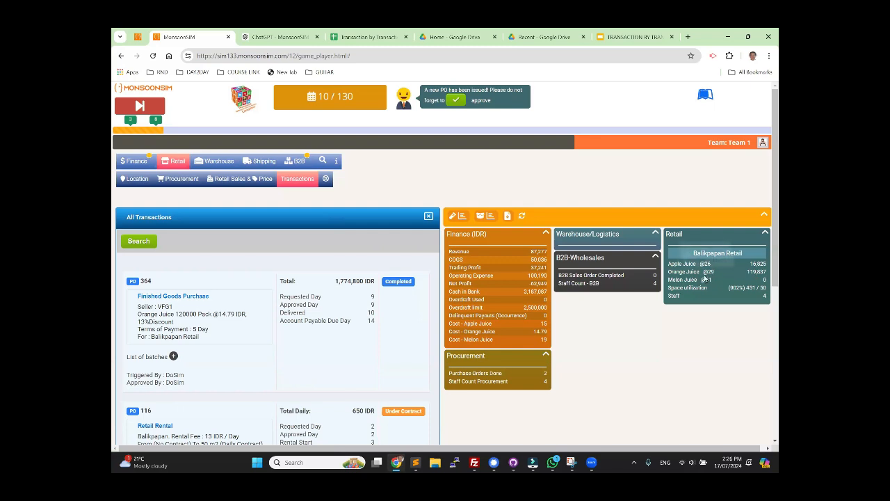
pyautogui.click(299, 161)
pyautogui.click(177, 183)
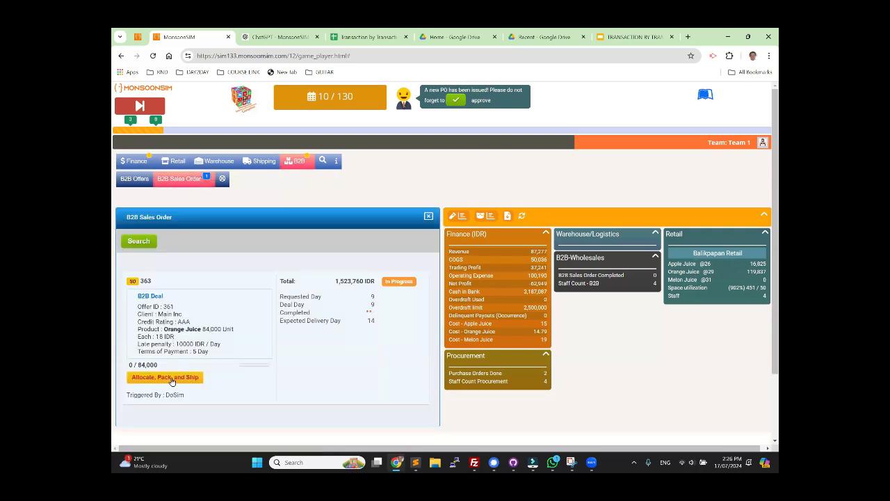
pyautogui.click(173, 377)
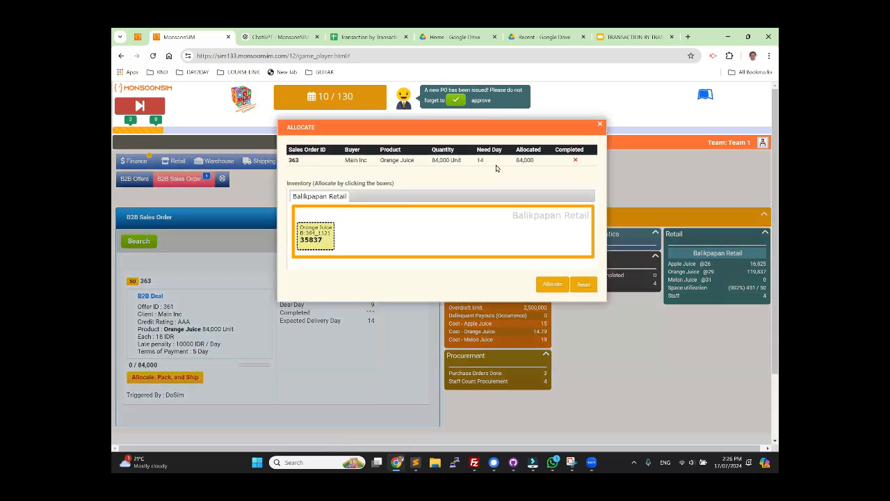
pyautogui.moveTo(431, 160); pyautogui.dragTo(483, 161)
pyautogui.click(551, 285)
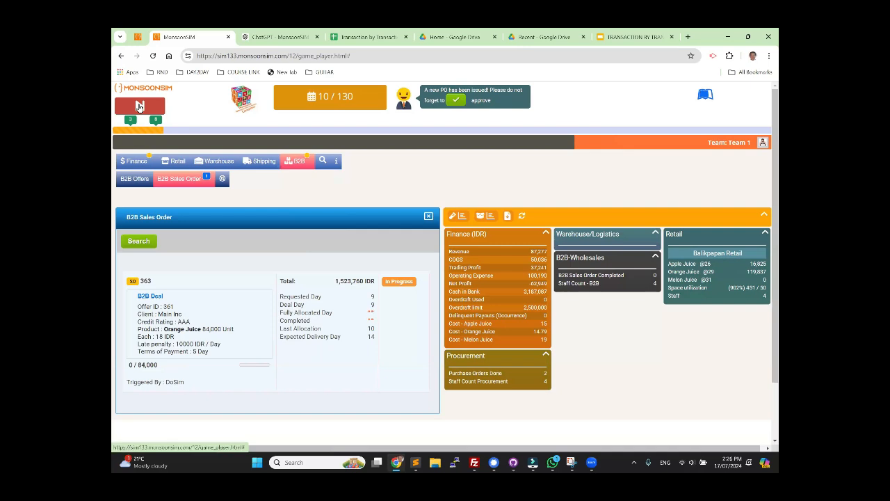
# Step: Advance the game to day 12 and open Team 1's receivables for the B2B deal
pyautogui.click(140, 106)
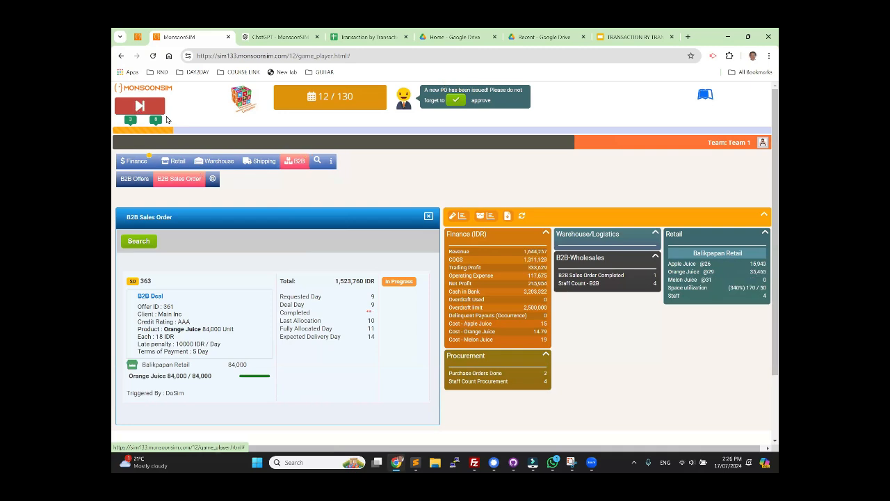
pyautogui.click(136, 161)
pyautogui.click(179, 179)
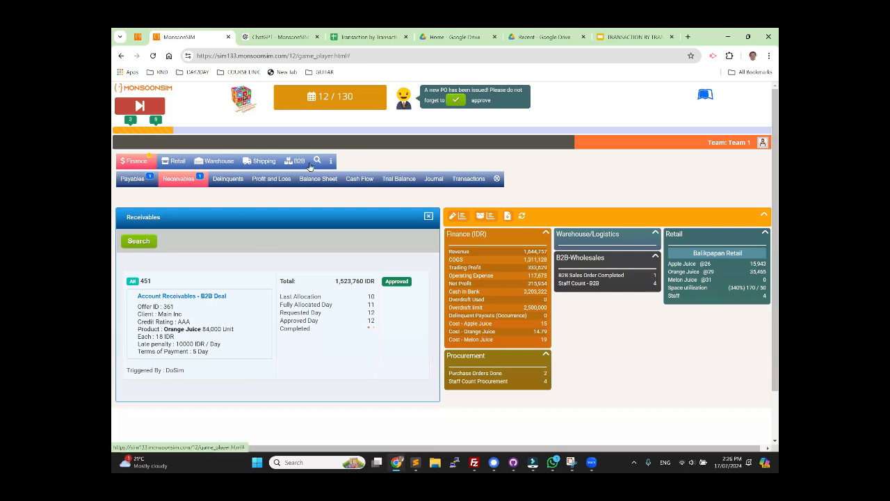
# Step: Highlight the debit and credit accounts of the day 12 B2B sale in the journal, and return to the receivables
pyautogui.click(432, 182)
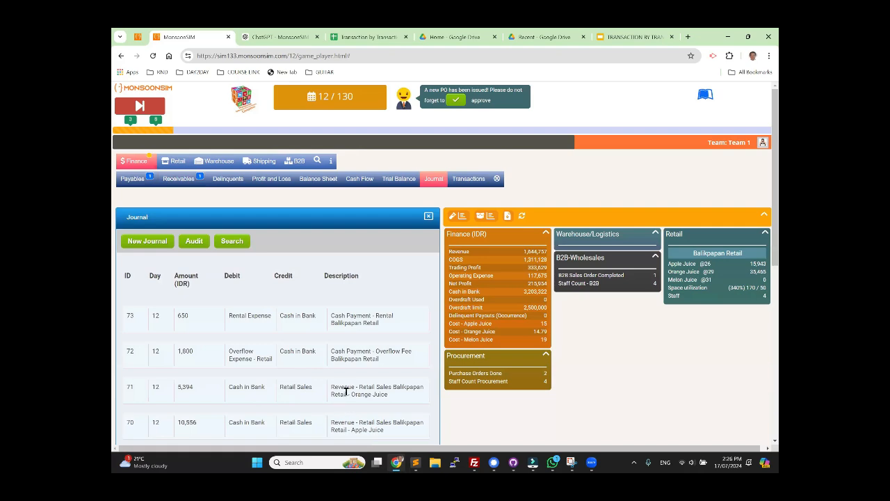
pyautogui.scroll(-2, 346, 391)
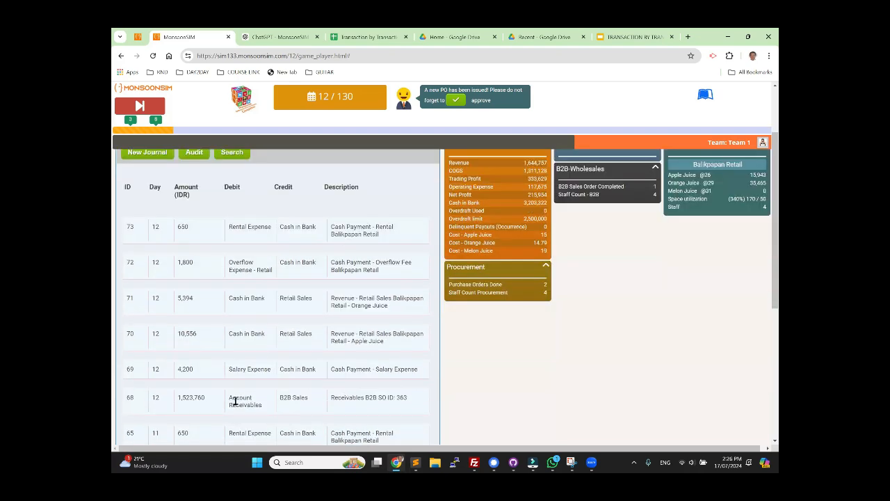
pyautogui.moveTo(237, 401); pyautogui.dragTo(316, 407)
pyautogui.scroll(2, 325, 322)
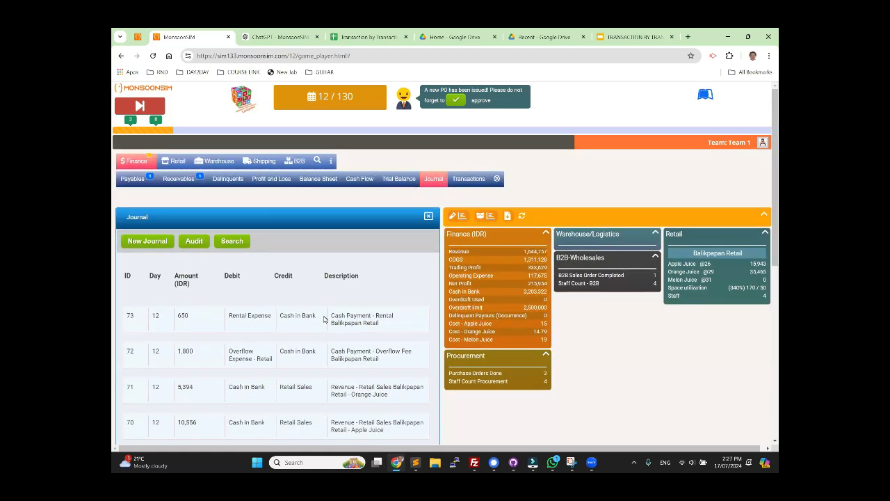
pyautogui.click(178, 179)
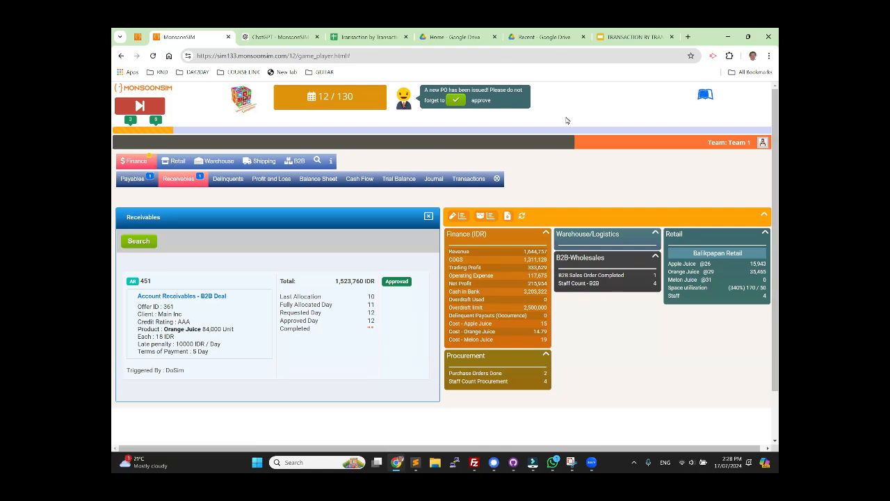
# Step: Switch to the accounting slides and highlight the debit and credit accounts on the Sales Transaction slide
pyautogui.click(608, 37)
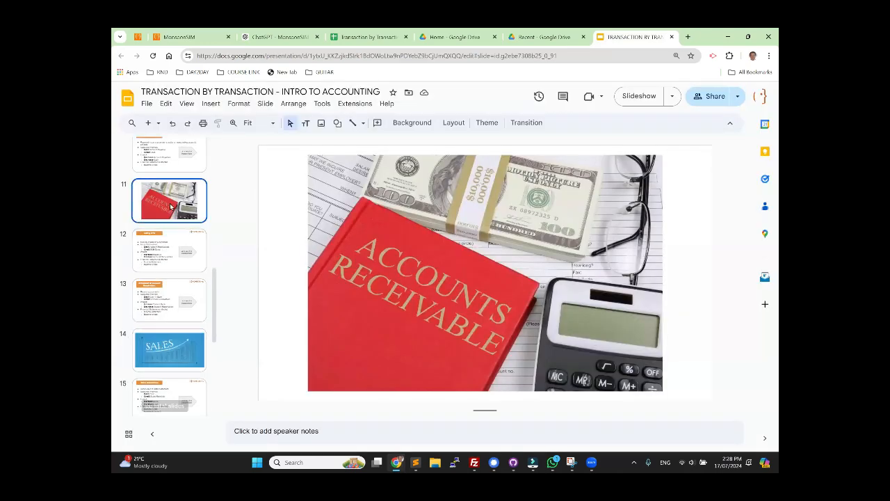
pyautogui.click(161, 368)
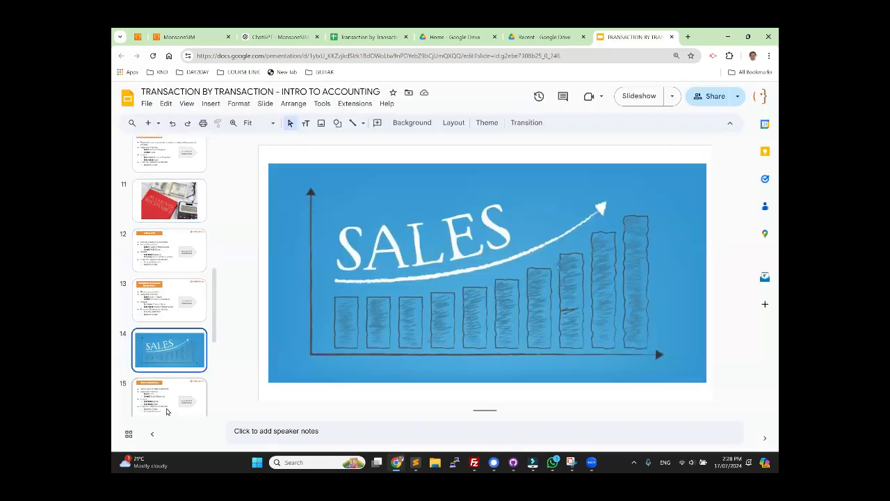
pyautogui.click(167, 410)
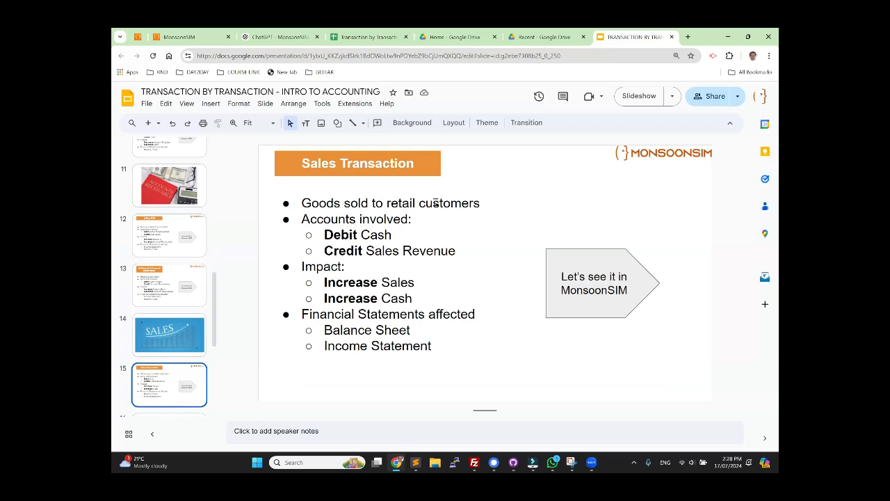
pyautogui.moveTo(333, 234); pyautogui.dragTo(384, 234)
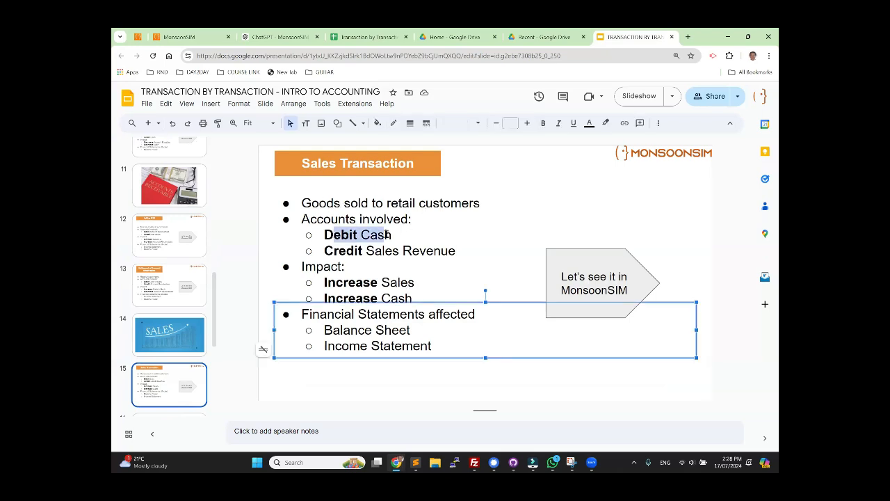
pyautogui.moveTo(338, 250); pyautogui.dragTo(443, 250)
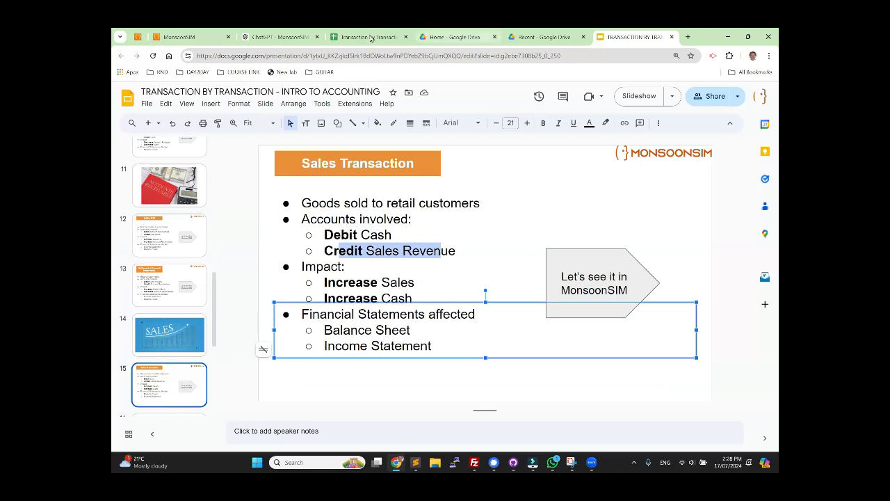
# Step: Switch back to MonsoonSIM and review Team 1's journal for the retail sales entries
pyautogui.click(170, 37)
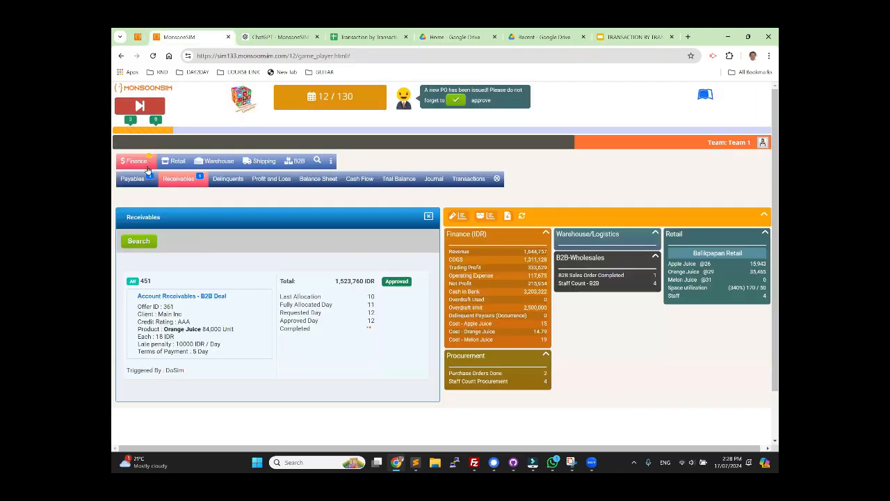
pyautogui.click(433, 178)
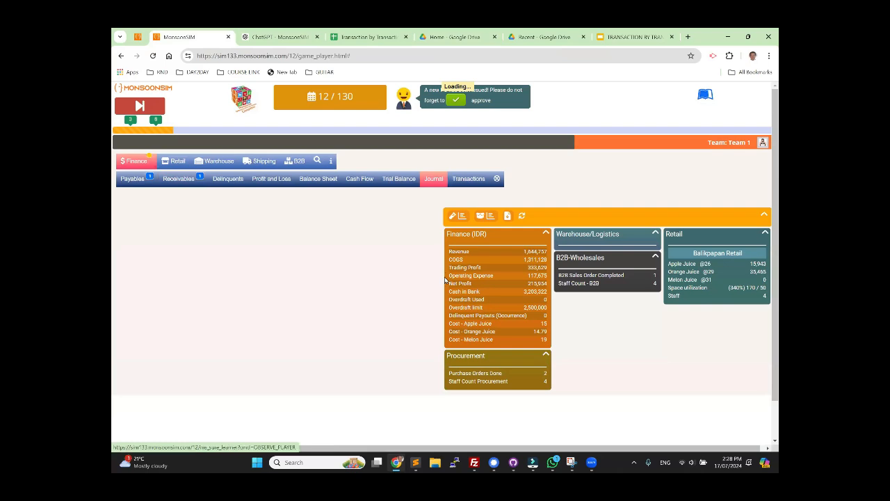
pyautogui.scroll(-2, 235, 332)
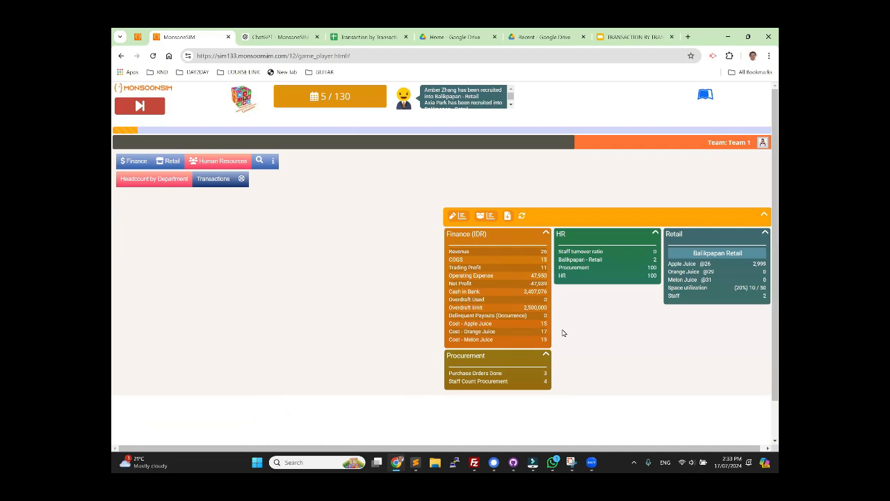
# Step: Switch to the Transaction by Transaction spreadsheet and change the label in cell A5 to "Day sold unit" on the Average Costing sheet
pyautogui.click(364, 37)
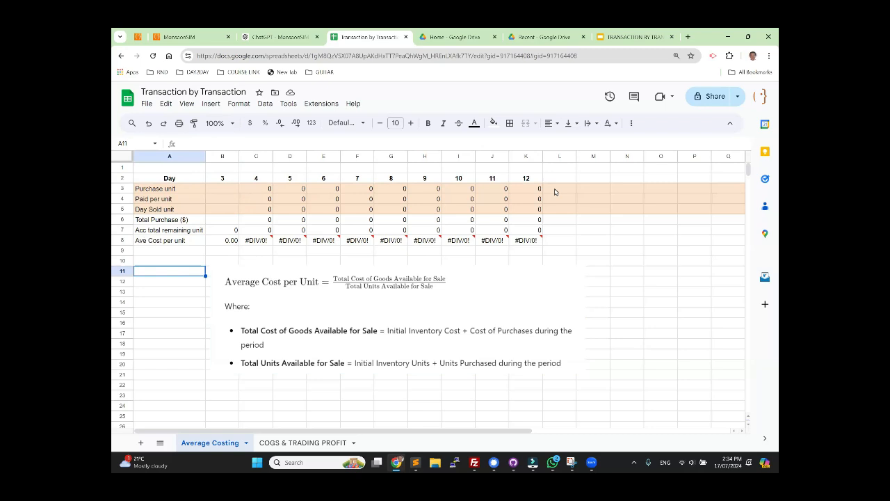
pyautogui.click(153, 210)
pyautogui.click(193, 143)
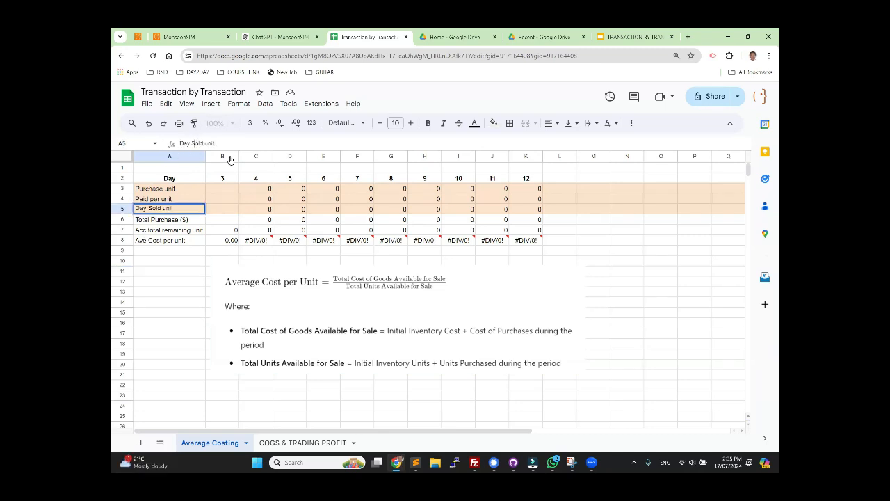
pyautogui.press('BackSpace')
pyautogui.write('s')
pyautogui.press('Return')
pyautogui.rightClick(230, 158)
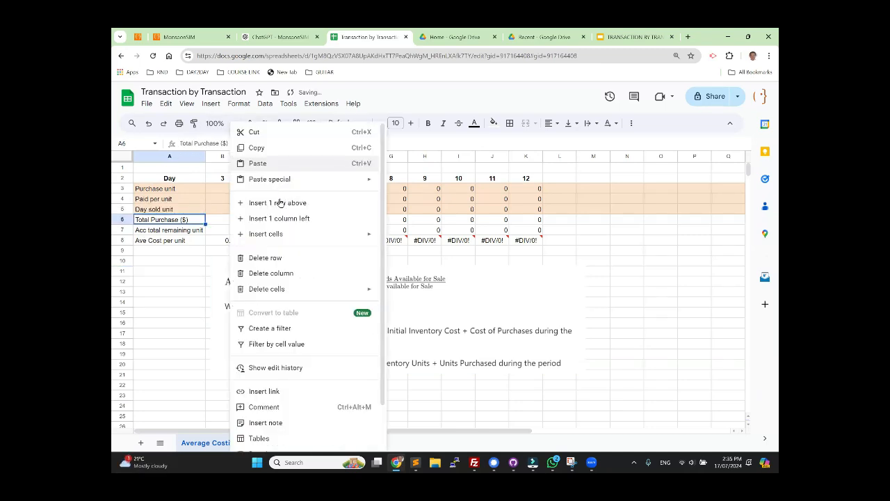
pyautogui.click(594, 285)
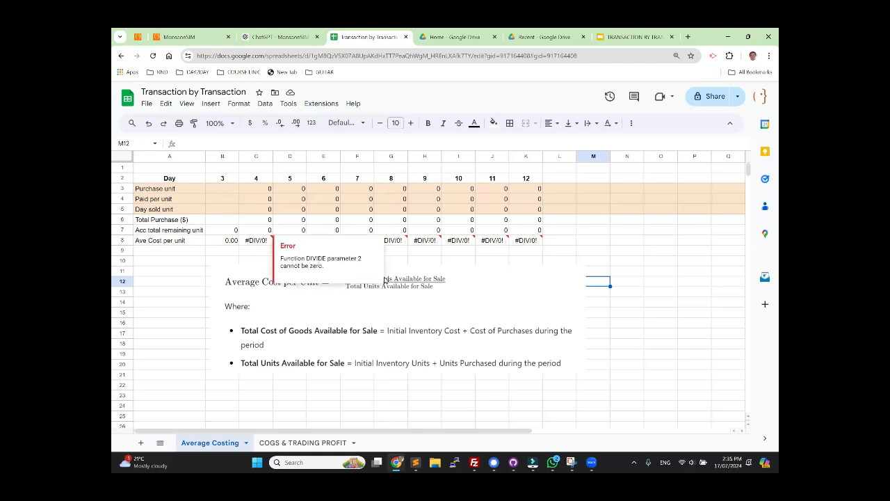
# Step: Capture the Average Costing sheet in a maximized Snipping Tool, circle Initial Inventory Cost and the day 3 average cost, and draw an arrow to day 4
pyautogui.click(652, 347)
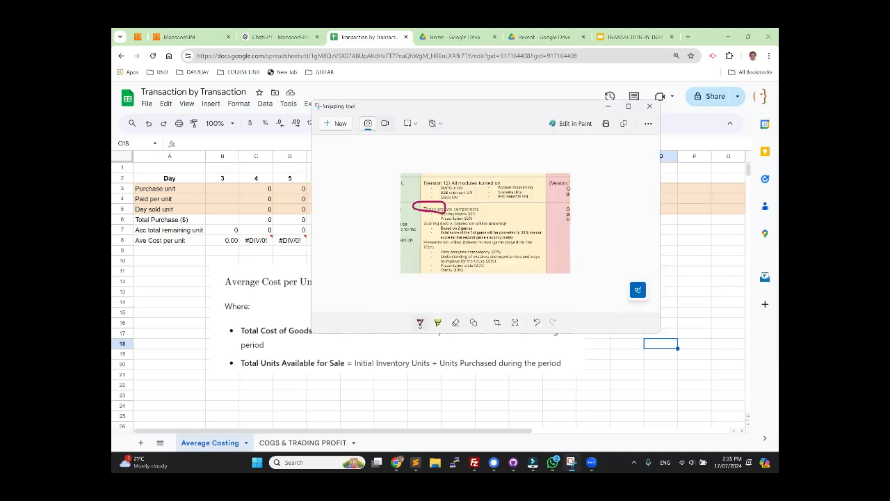
pyautogui.click(629, 108)
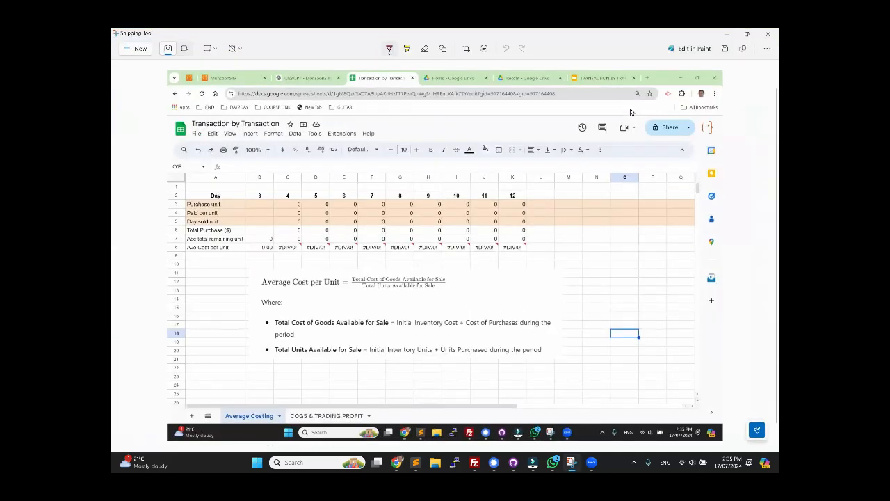
pyautogui.moveTo(402, 313)
pyautogui.mouseDown()
pyautogui.moveTo(394, 315)
pyautogui.moveTo(464, 323)
pyautogui.moveTo(447, 307)
pyautogui.moveTo(395, 314)
pyautogui.mouseUp()
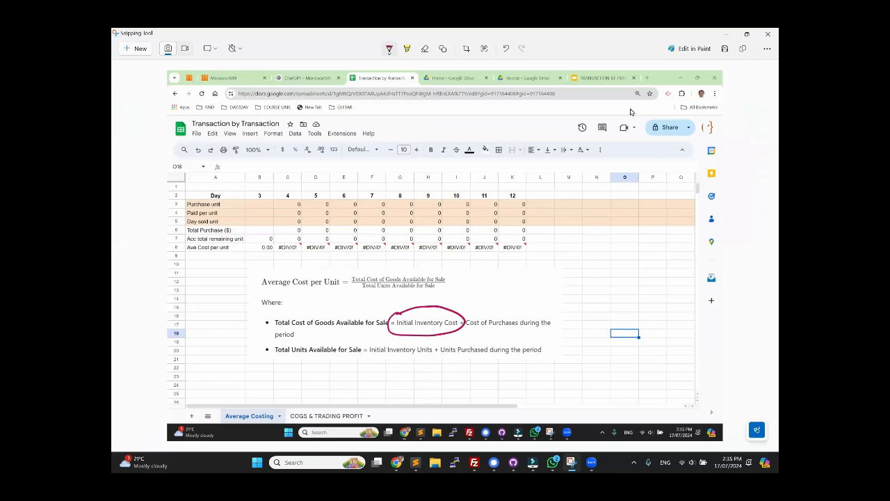
pyautogui.moveTo(262, 234)
pyautogui.mouseDown()
pyautogui.moveTo(258, 252)
pyautogui.moveTo(274, 245)
pyautogui.moveTo(271, 234)
pyautogui.mouseUp()
pyautogui.moveTo(301, 162); pyautogui.dragTo(295, 189)
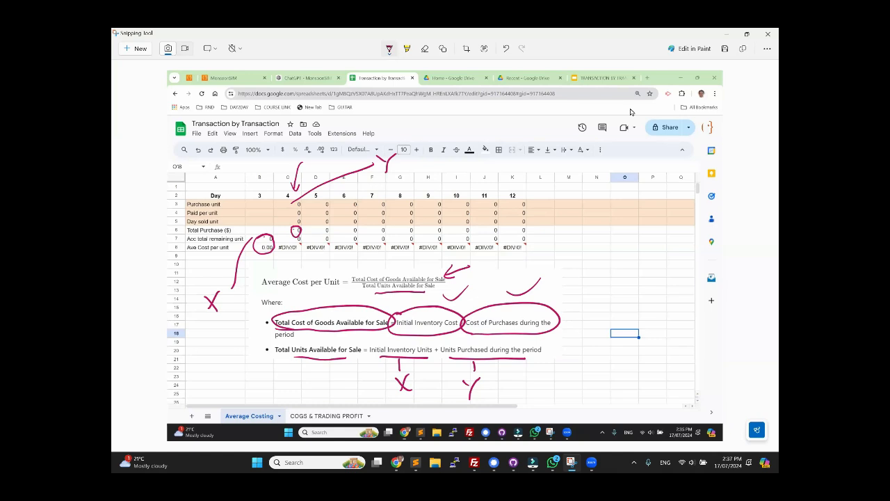
# Step: Finish the pen marks on the captured Average Costing sheet and close the Snipping Tool
pyautogui.moveTo(356, 290)
pyautogui.mouseDown()
pyautogui.moveTo(440, 285)
pyautogui.moveTo(358, 280)
pyautogui.mouseUp()
pyautogui.moveTo(367, 351)
pyautogui.mouseDown()
pyautogui.moveTo(440, 410)
pyautogui.moveTo(538, 364)
pyautogui.moveTo(362, 363)
pyautogui.mouseUp()
pyautogui.moveTo(212, 283); pyautogui.dragTo(221, 286)
pyautogui.moveTo(396, 133)
pyautogui.mouseDown()
pyautogui.moveTo(379, 184)
pyautogui.moveTo(397, 137)
pyautogui.mouseUp()
pyautogui.click(768, 34)
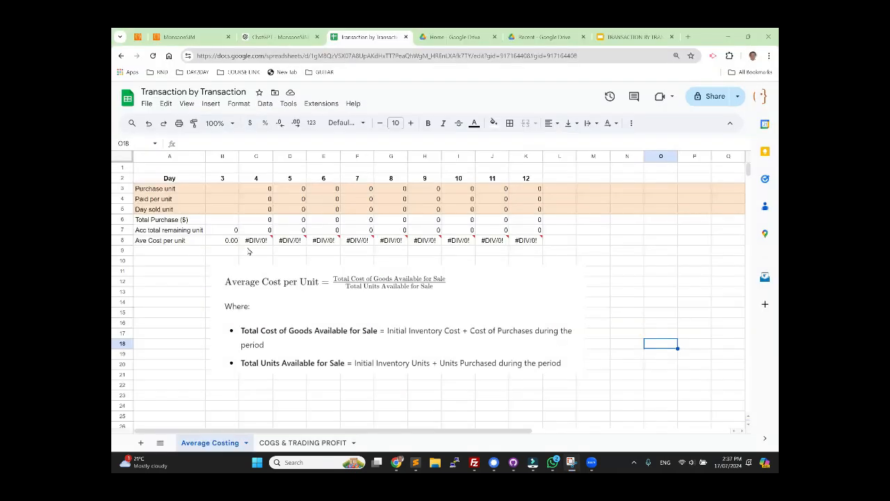
# Step: Inspect the cell references in the day 4 average cost formula in cell C8 and leave it unchanged
pyautogui.click(261, 242)
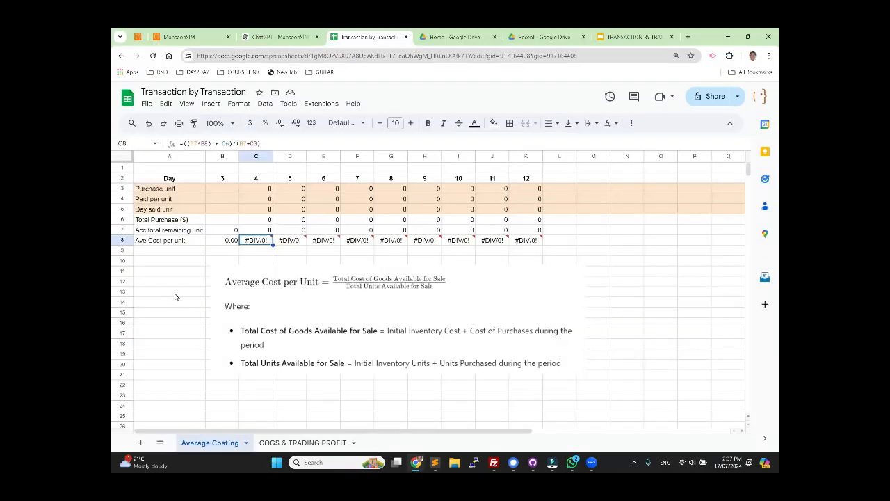
pyautogui.press('F2')
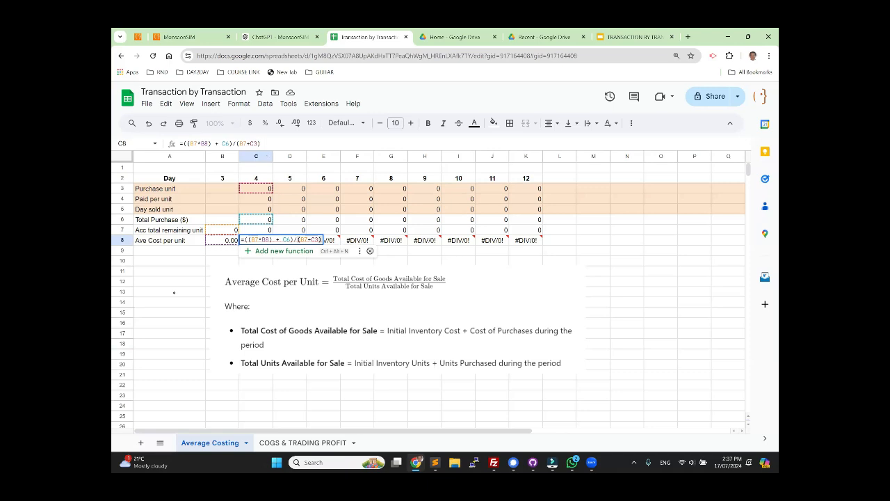
pyautogui.press('Escape')
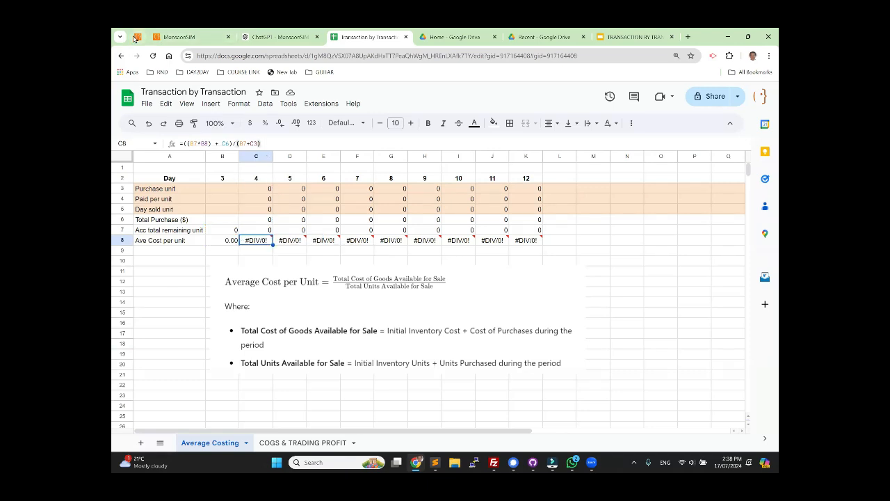
# Step: Switch to the MonsoonSIM admin page, reinitialize the game, and return to Team 1's player page
pyautogui.click(137, 37)
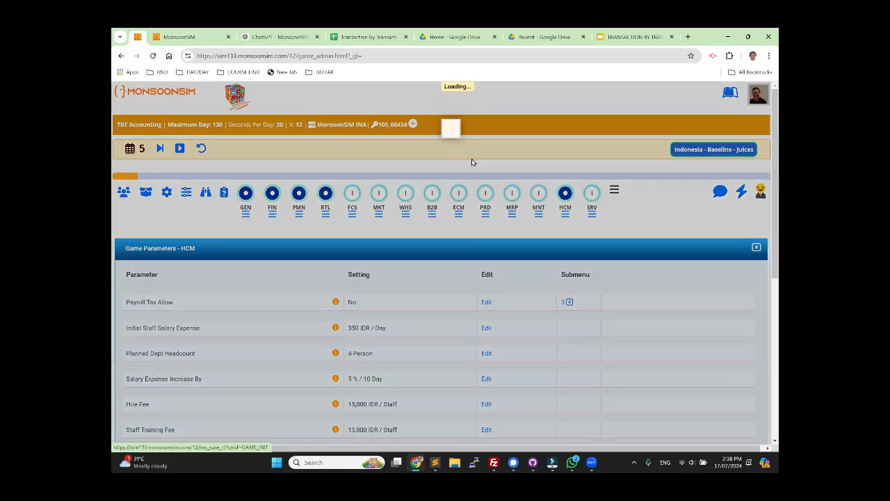
pyautogui.click(179, 37)
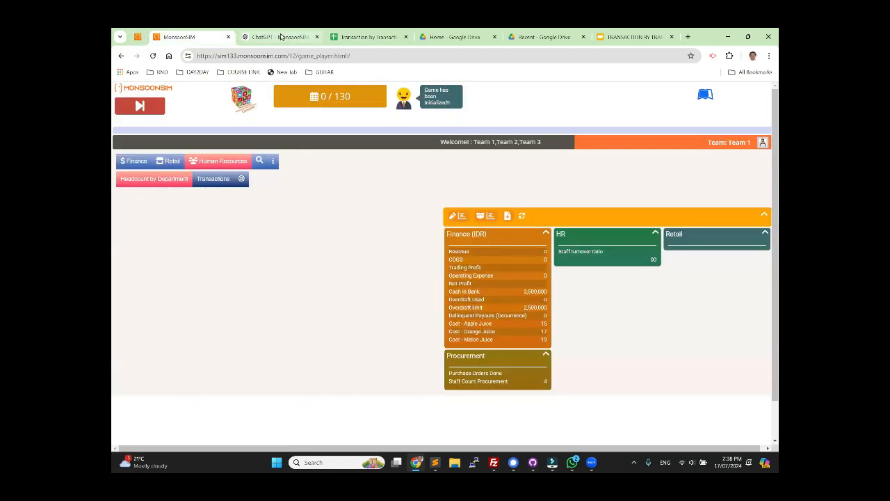
pyautogui.click(280, 37)
pyautogui.click(346, 37)
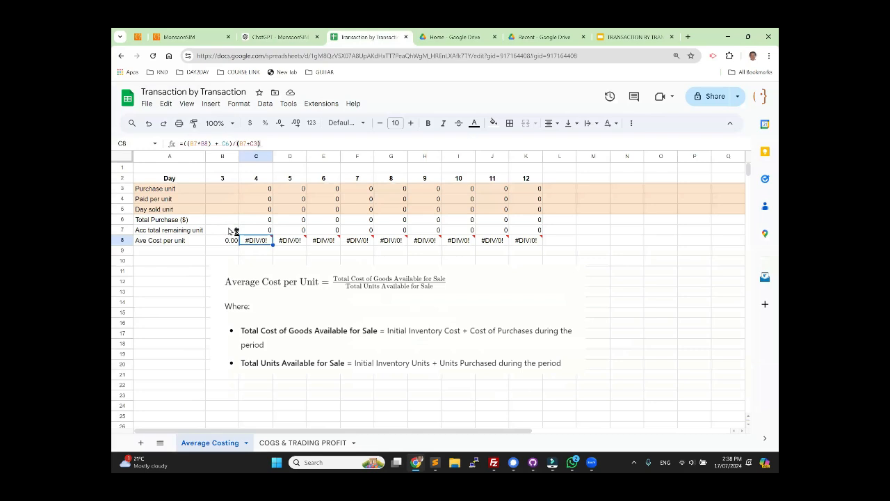
pyautogui.click(182, 36)
# Step: Rent 50 m2 of retail space in Balikpapan on a daily contract with no discount and approve the requisition
pyautogui.click(169, 161)
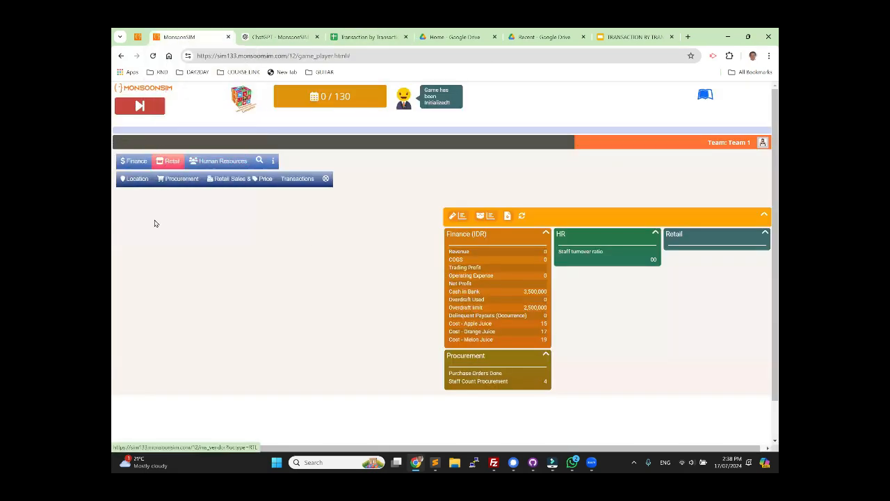
pyautogui.click(137, 179)
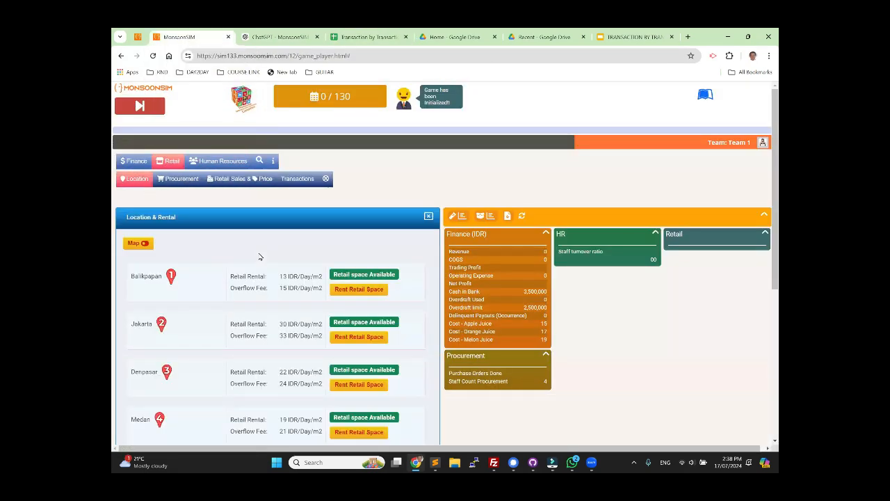
pyautogui.click(362, 293)
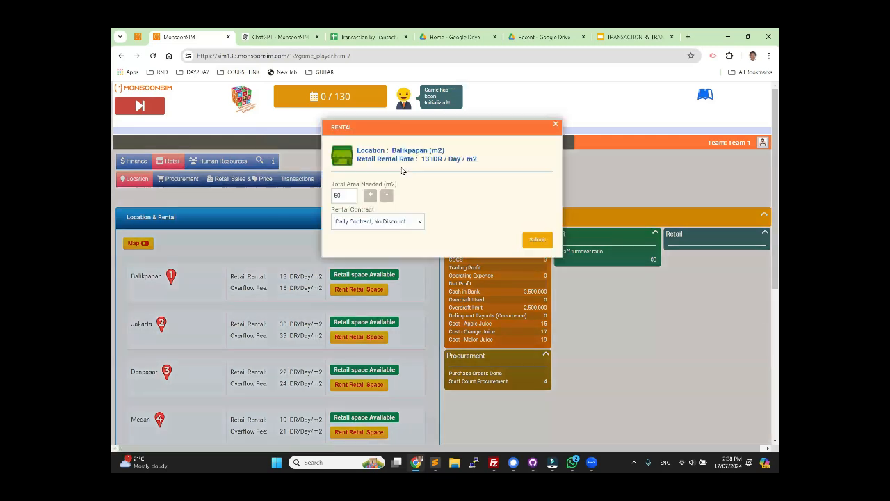
pyautogui.click(538, 240)
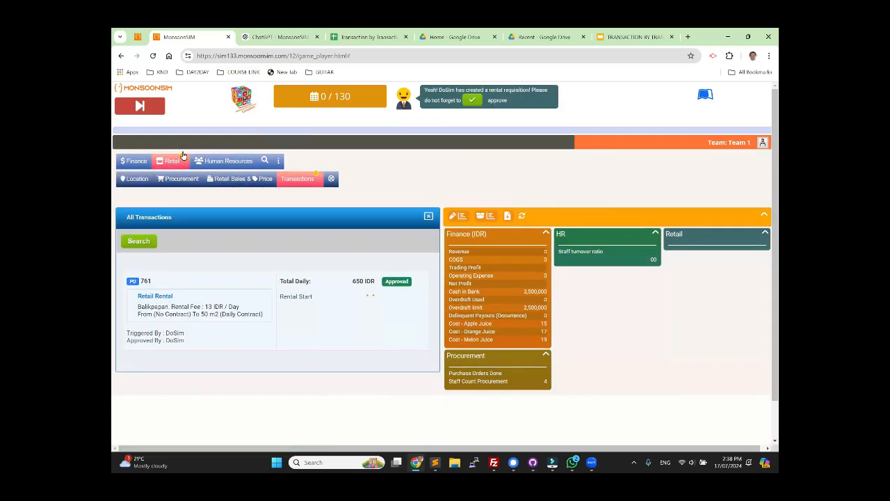
# Step: Advance the simulation to day 3 with the Balikpapan store under contract
pyautogui.click(139, 106)
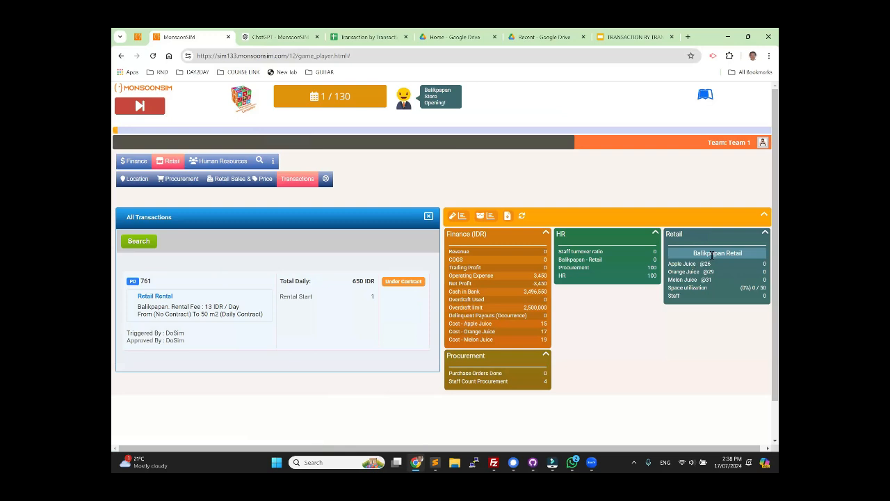
pyautogui.click(361, 36)
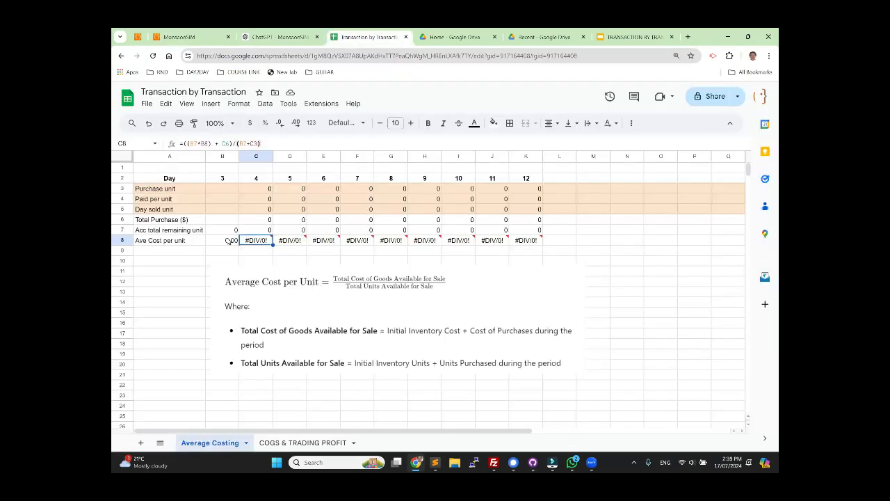
pyautogui.click(174, 38)
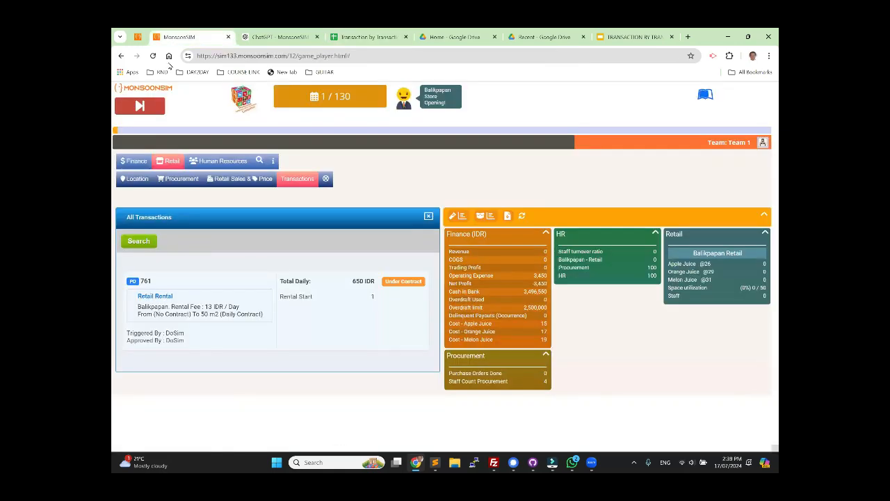
pyautogui.click(139, 106)
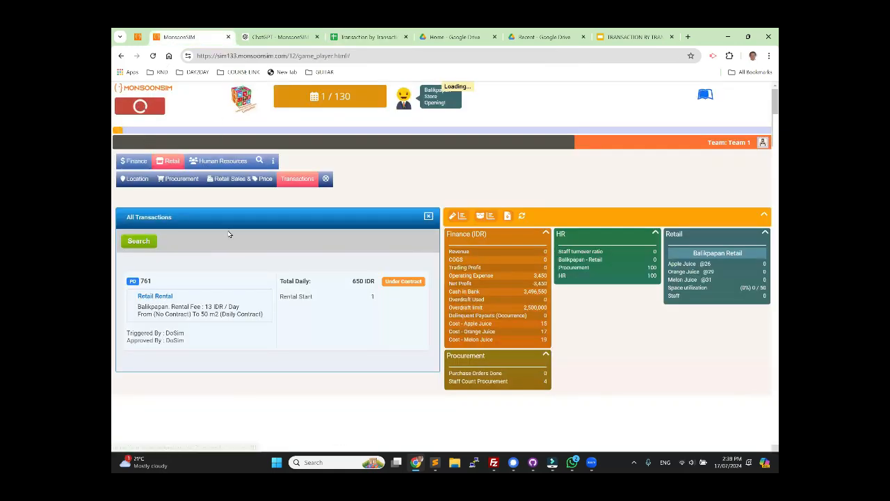
pyautogui.click(144, 110)
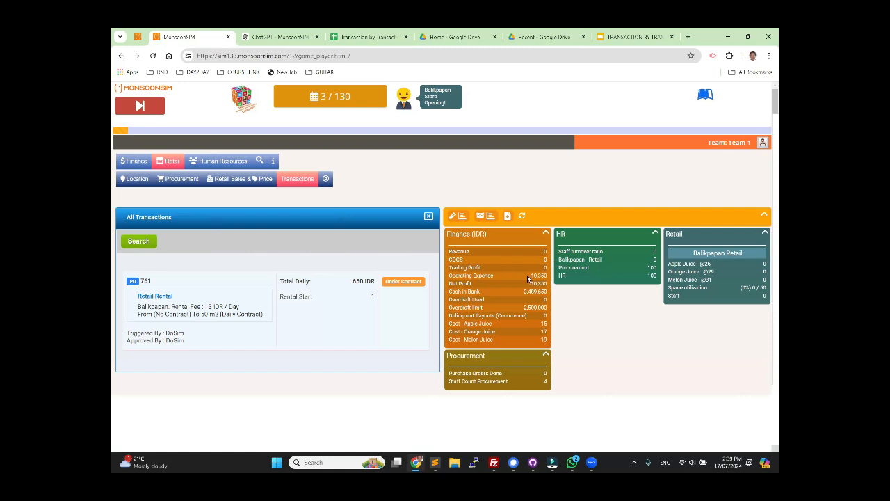
# Step: Order 20,000 Apple Juice from vendor VFG1 for Balikpapan Retail with cash on delivery, approve the purchase order, and advance to day 4
pyautogui.click(170, 179)
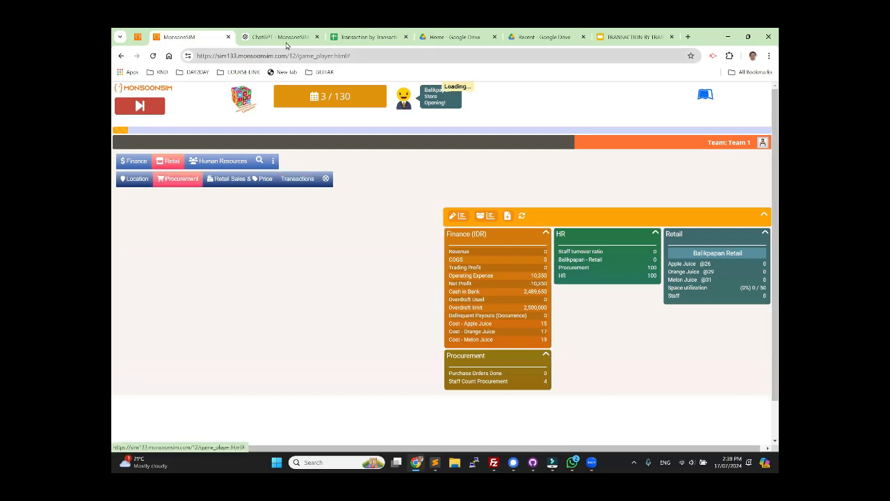
pyautogui.click(355, 39)
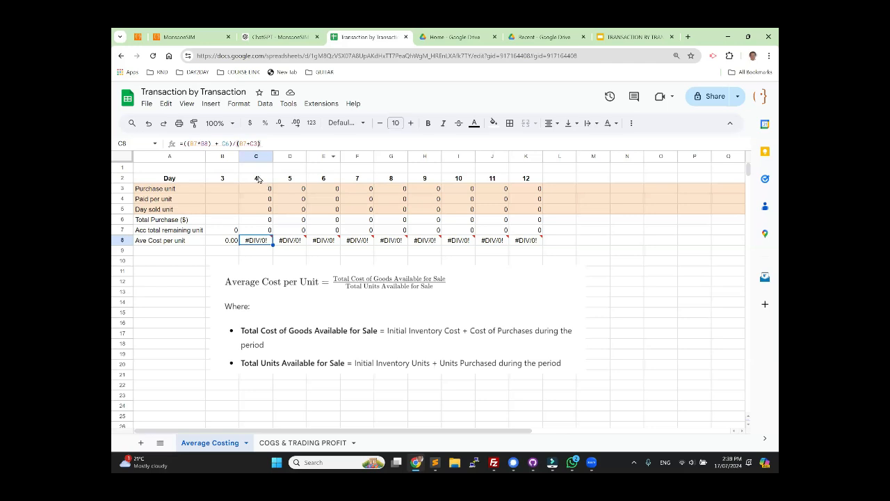
pyautogui.click(182, 37)
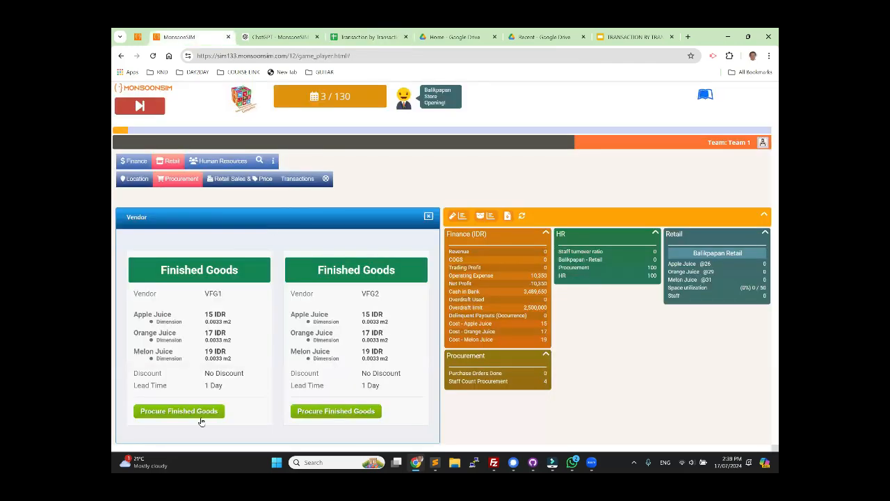
pyautogui.click(202, 411)
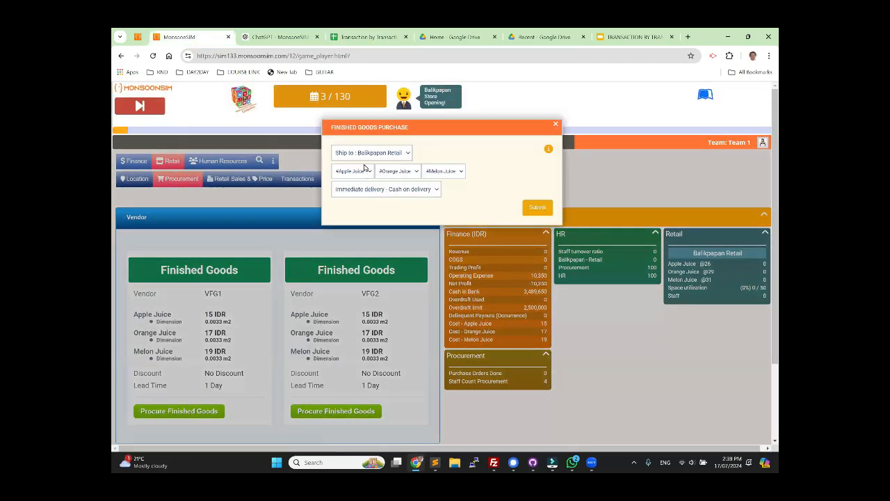
pyautogui.click(353, 173)
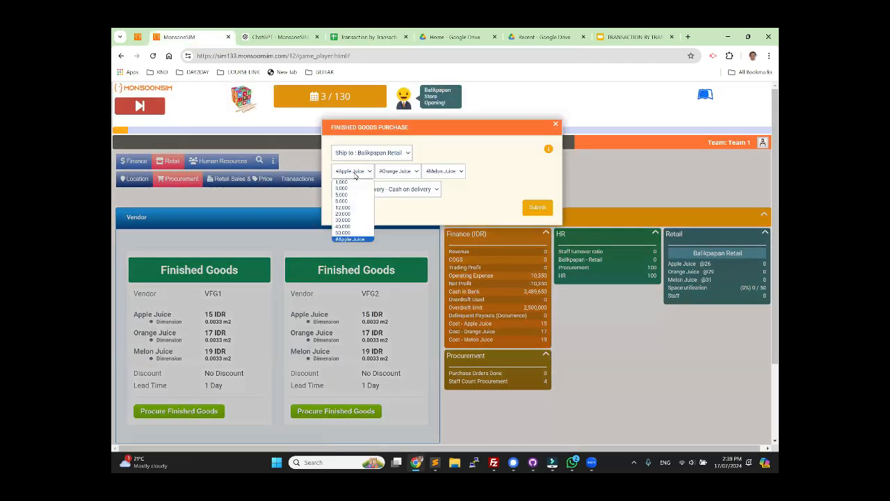
pyautogui.click(343, 213)
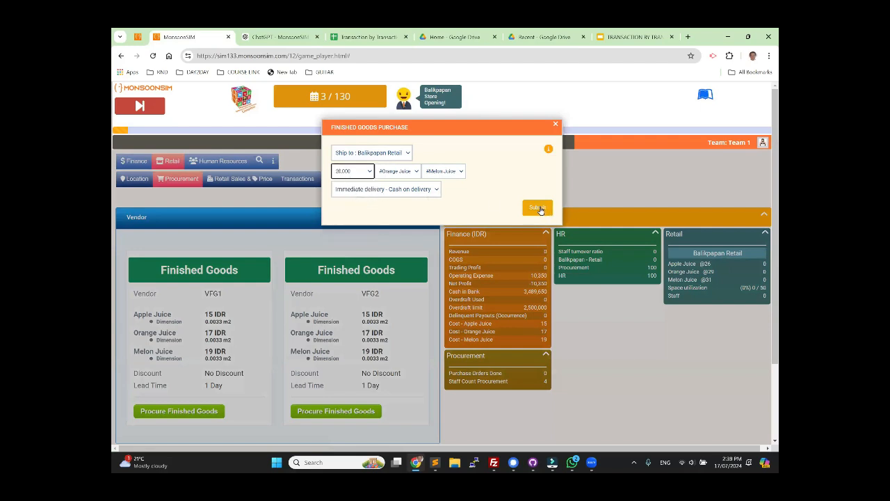
pyautogui.click(538, 208)
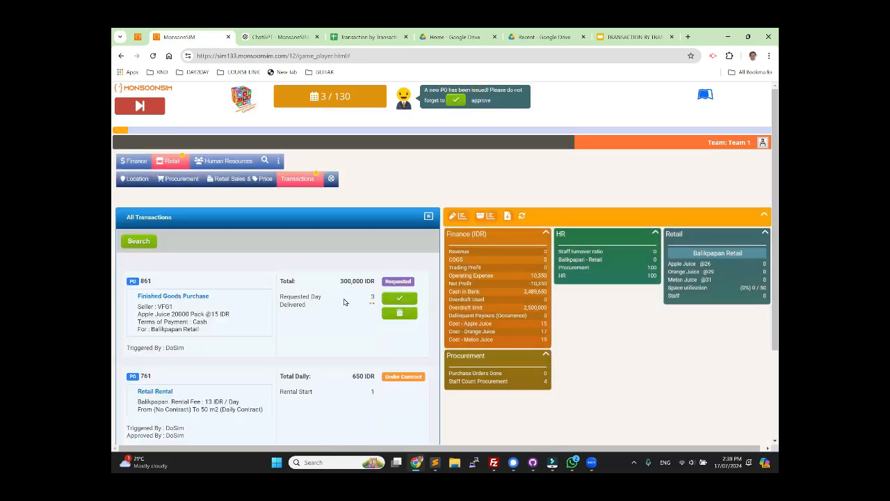
pyautogui.click(391, 299)
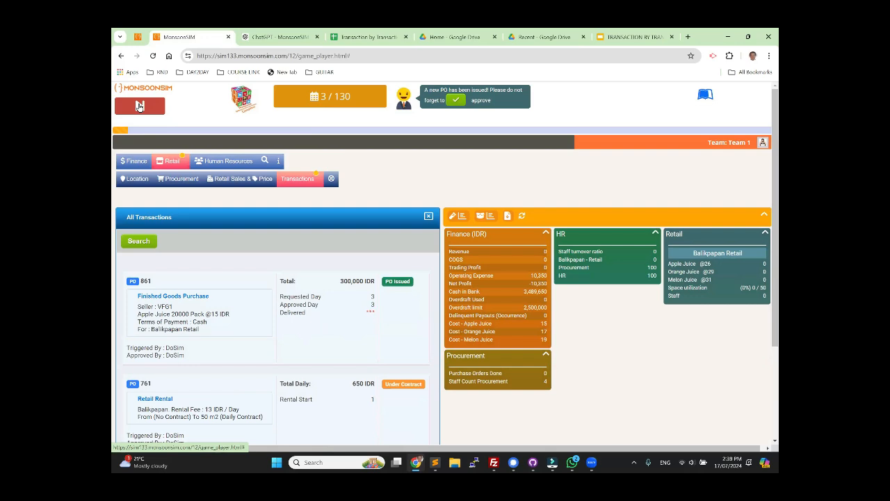
pyautogui.click(139, 106)
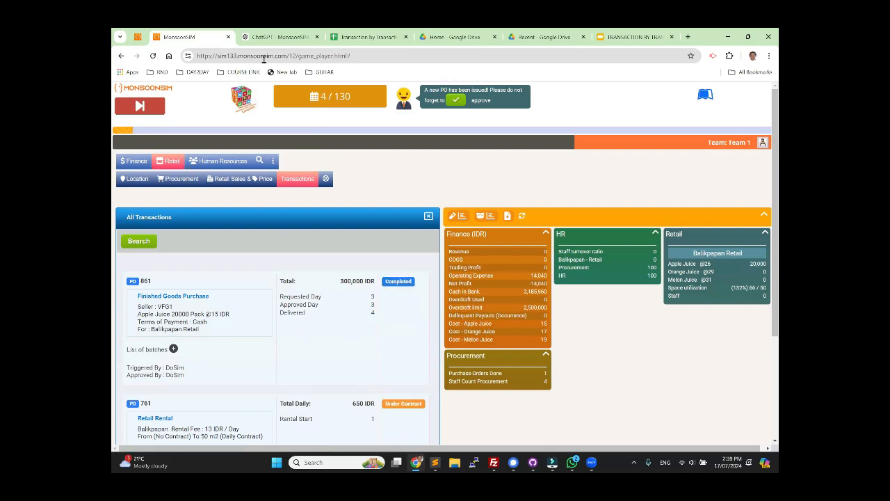
# Step: Highlight the delivery day, the product, and the quantity in the completed Apple Juice purchase order
pyautogui.click(355, 37)
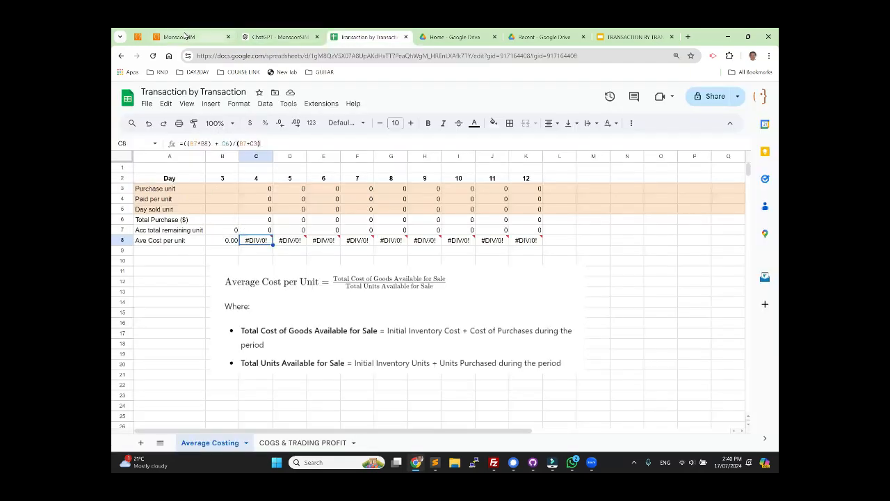
pyautogui.click(185, 36)
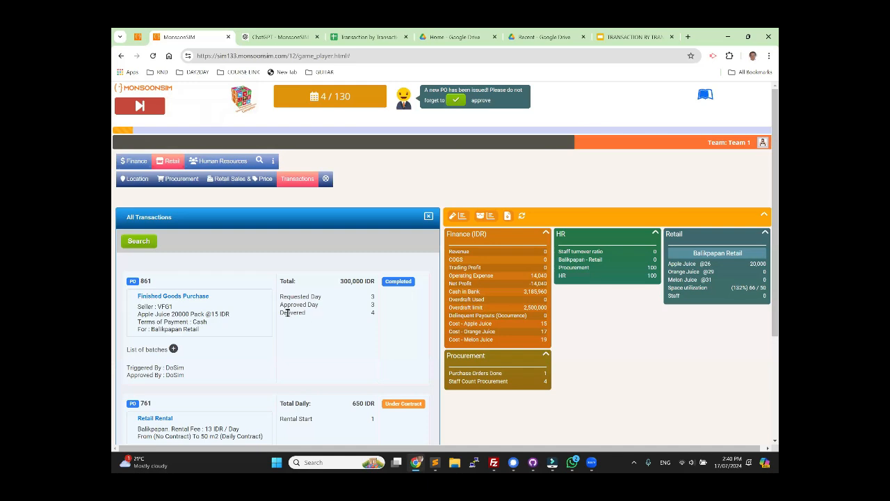
pyautogui.moveTo(287, 313); pyautogui.dragTo(375, 314)
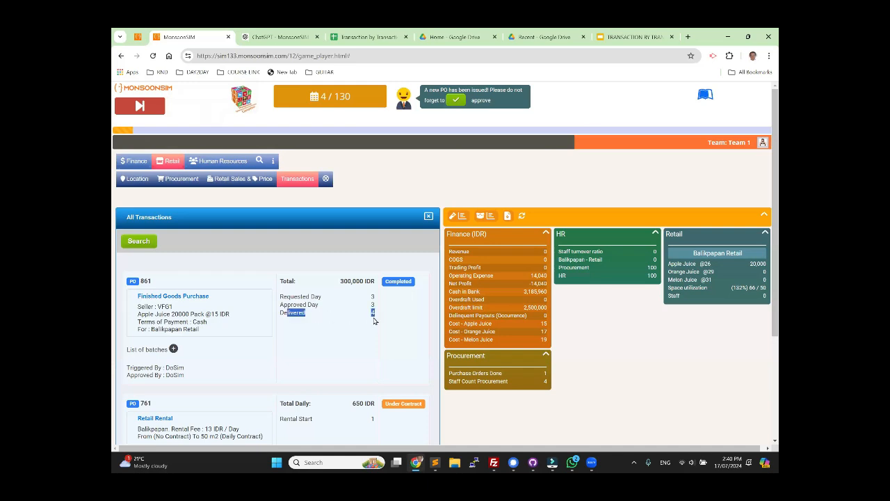
pyautogui.doubleClick(180, 314)
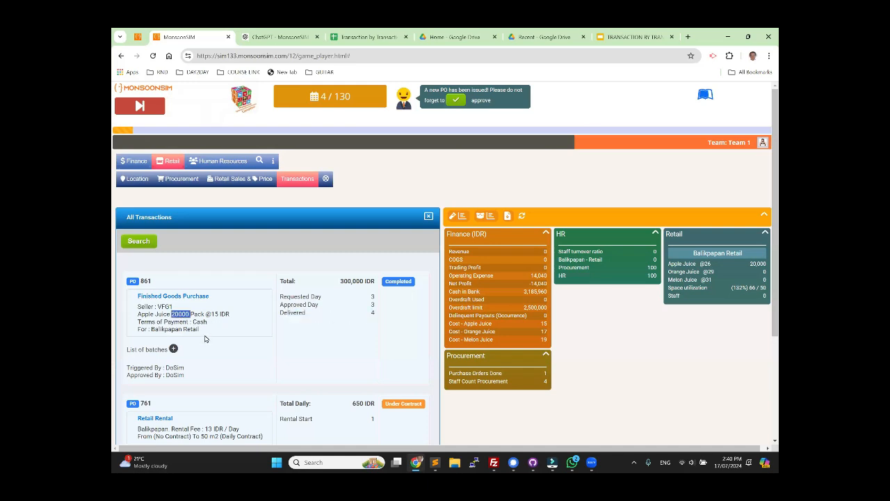
pyautogui.doubleClick(147, 314)
pyautogui.click(176, 315)
pyautogui.doubleClick(176, 314)
# Step: Switch to the Transaction by Transaction spreadsheet and enter 20000 as the day 4 purchase unit in cell C3
pyautogui.click(360, 41)
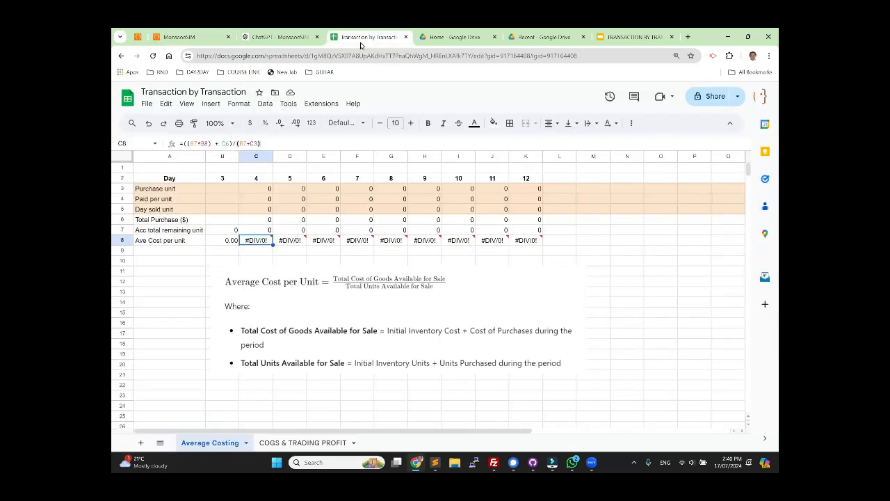
pyautogui.click(264, 190)
pyautogui.write('2000')
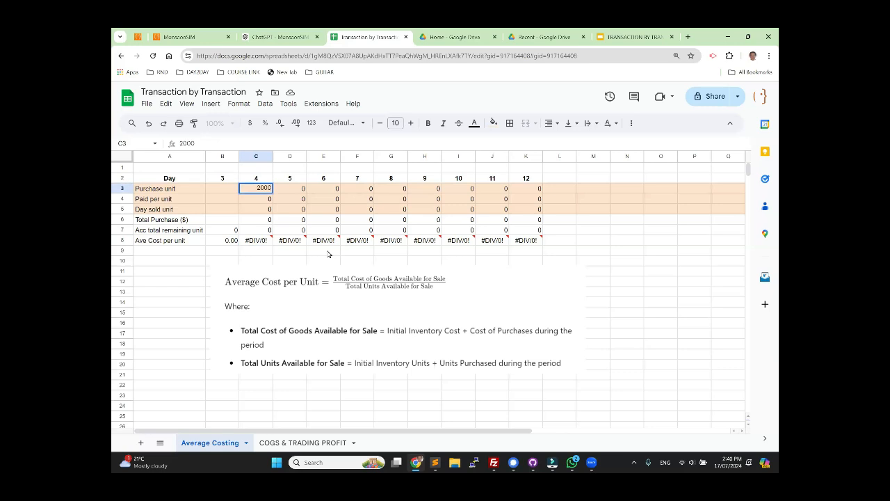
pyautogui.write('0')
pyautogui.press('Return')
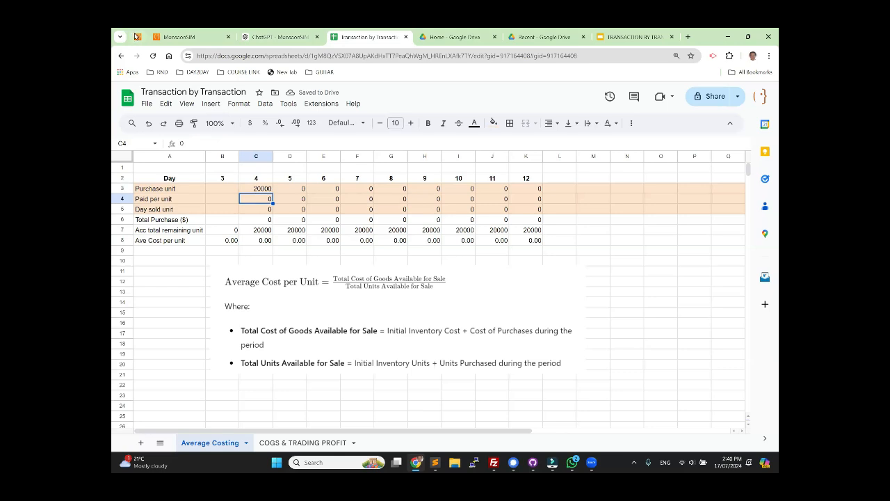
# Step: Check the Apple Juice unit price in the MonsoonSIM purchase order and enter 15 as the day 4 paid per unit in C4
pyautogui.click(167, 37)
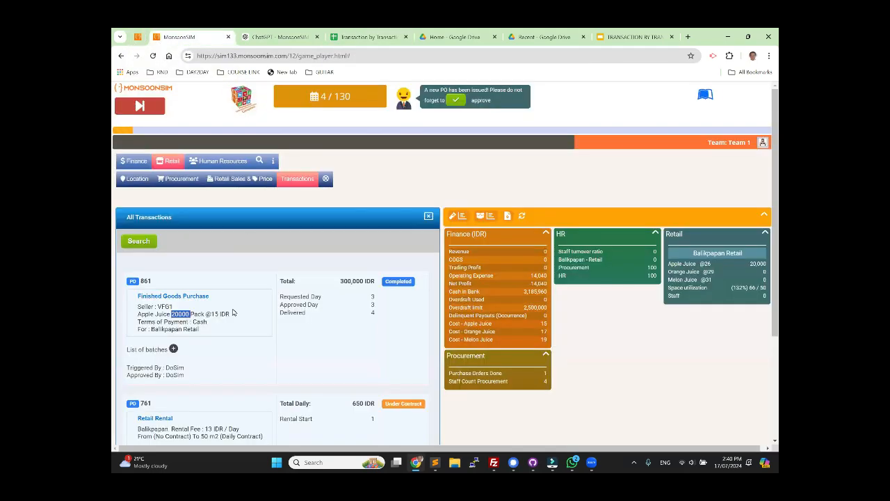
pyautogui.moveTo(211, 314); pyautogui.dragTo(227, 314)
pyautogui.click(373, 37)
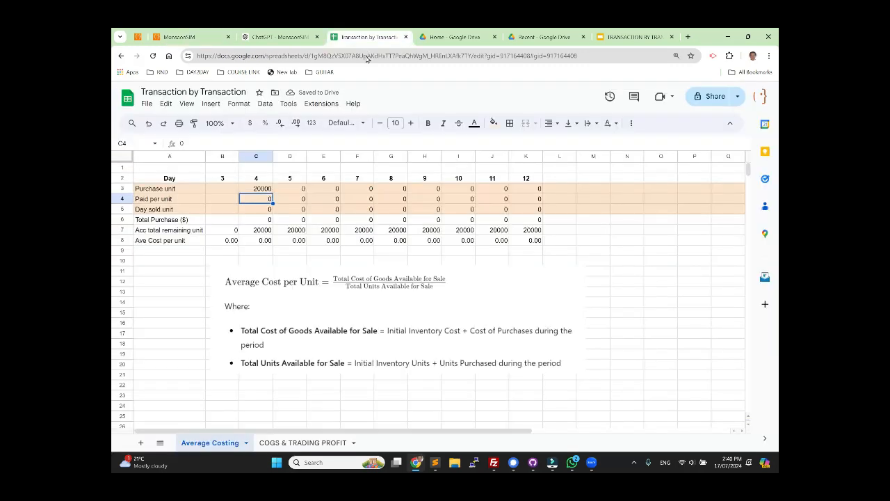
pyautogui.write('15')
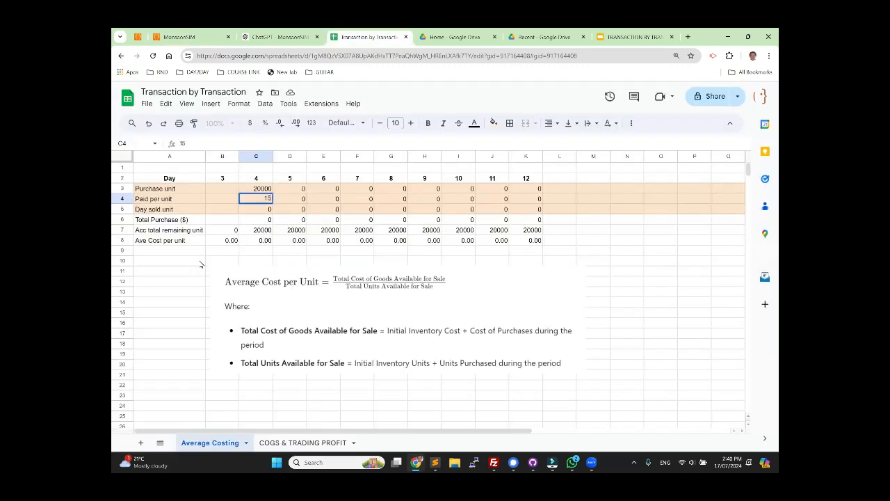
pyautogui.click(200, 265)
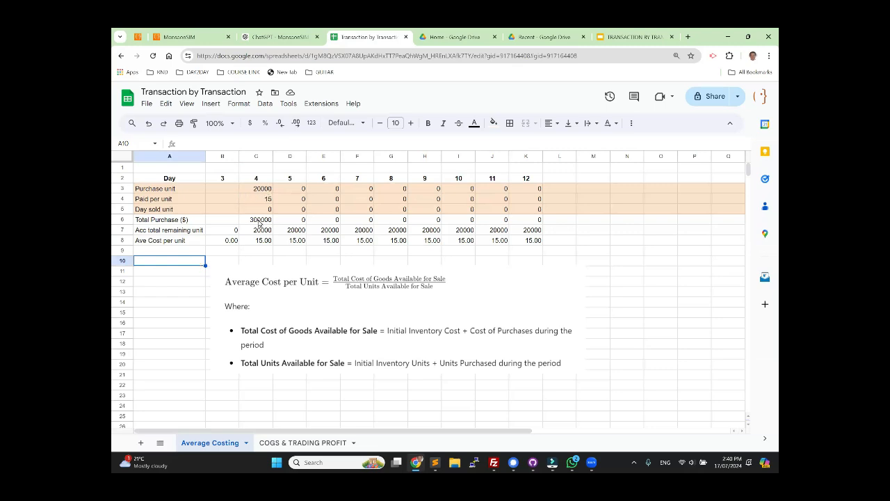
pyautogui.click(261, 242)
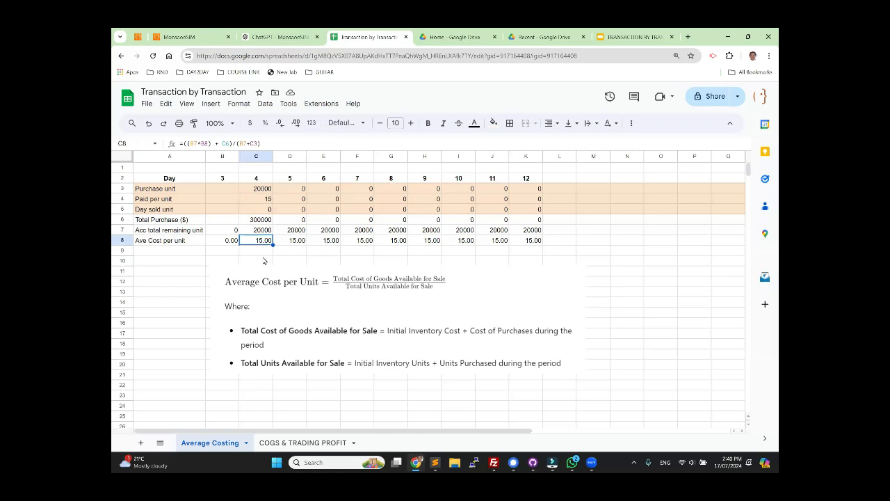
# Step: Switch to MonsoonSIM and check the Apple Juice cost in the Finance figures against the spreadsheet's day 4 average cost
pyautogui.click(331, 288)
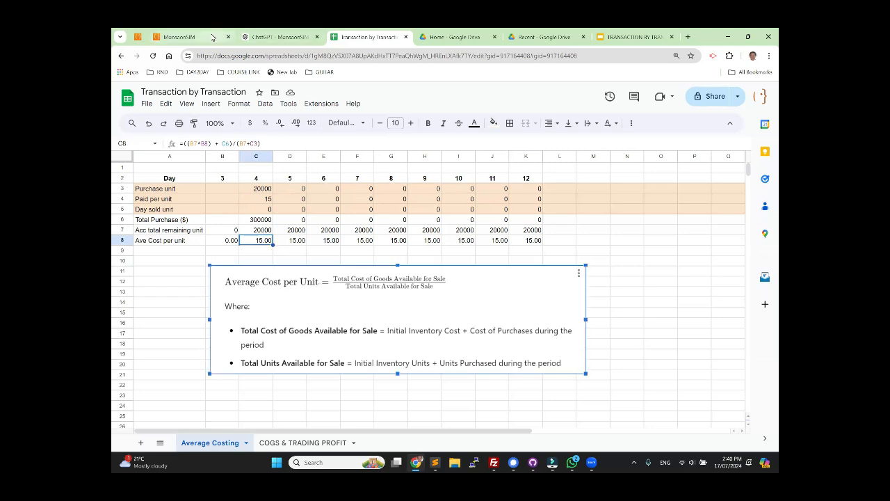
pyautogui.click(167, 37)
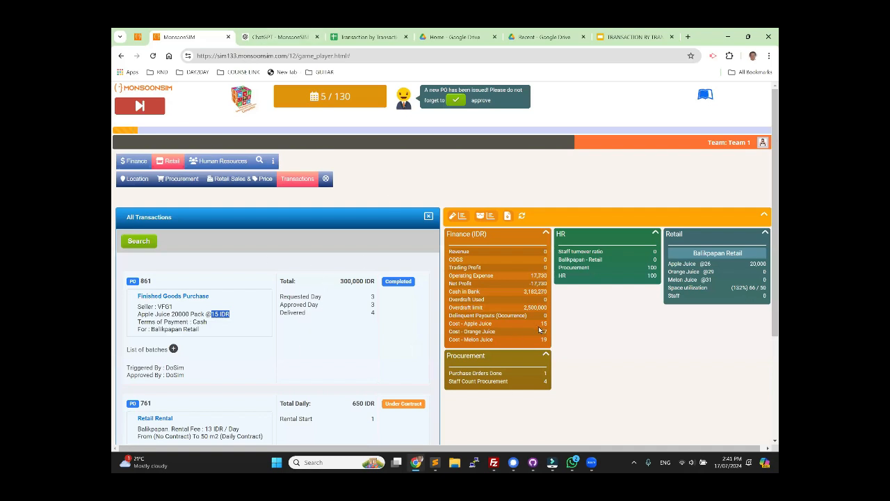
pyautogui.doubleClick(500, 323)
pyautogui.moveTo(546, 322); pyautogui.dragTo(548, 323)
pyautogui.click(554, 327)
# Step: Return to the Transaction by Transaction spreadsheet and review the day 5 column from purchase unit down to the average cost per unit in D8
pyautogui.click(368, 37)
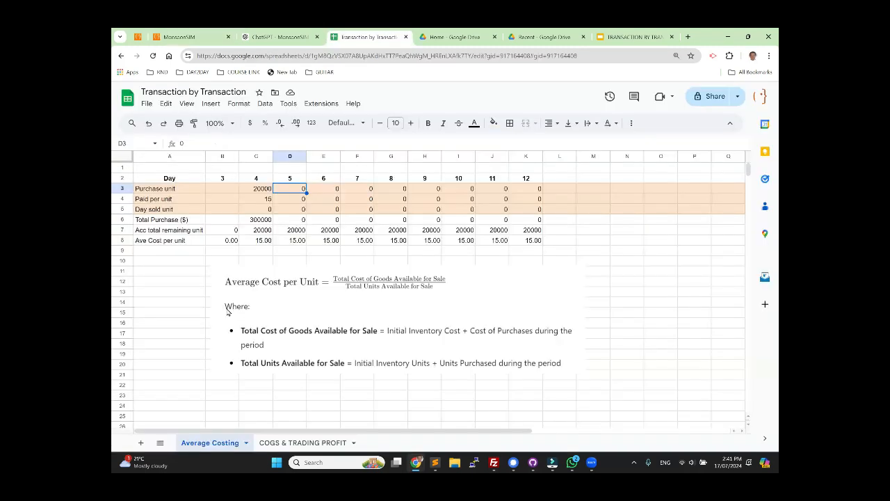
pyautogui.press('Down')
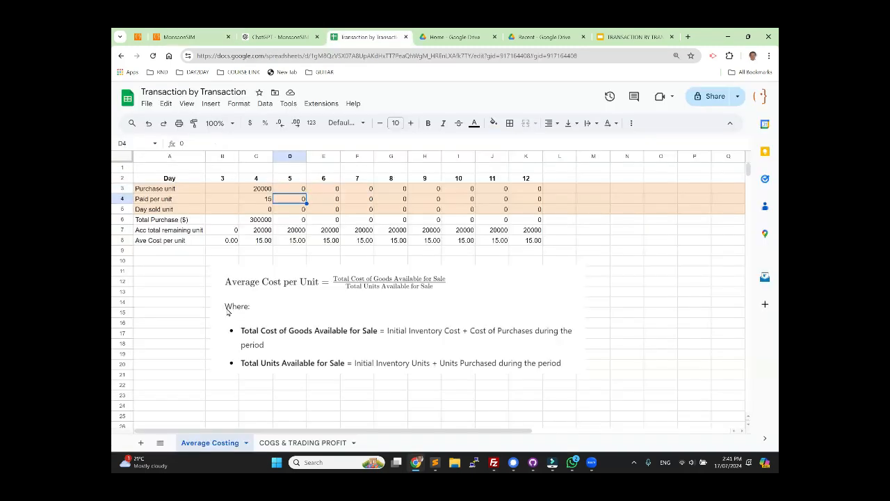
pyautogui.press('Down')
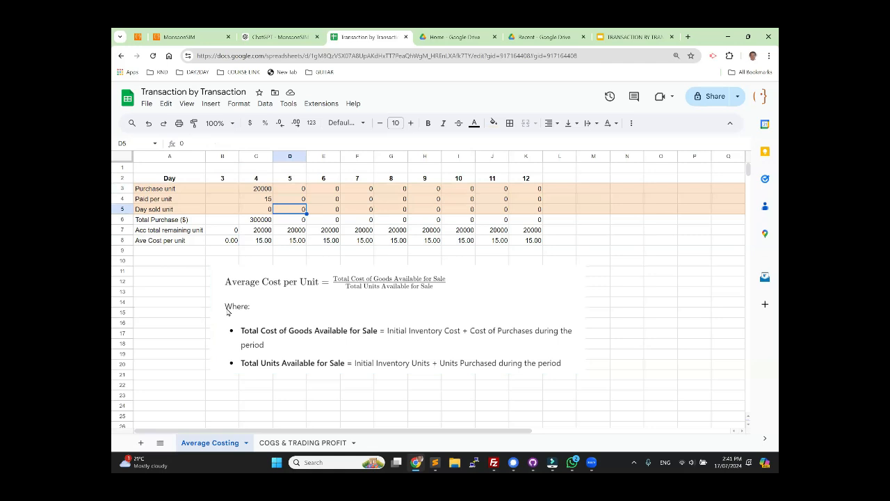
pyautogui.press('Down')
pyautogui.press('Down')
pyautogui.press('Down')
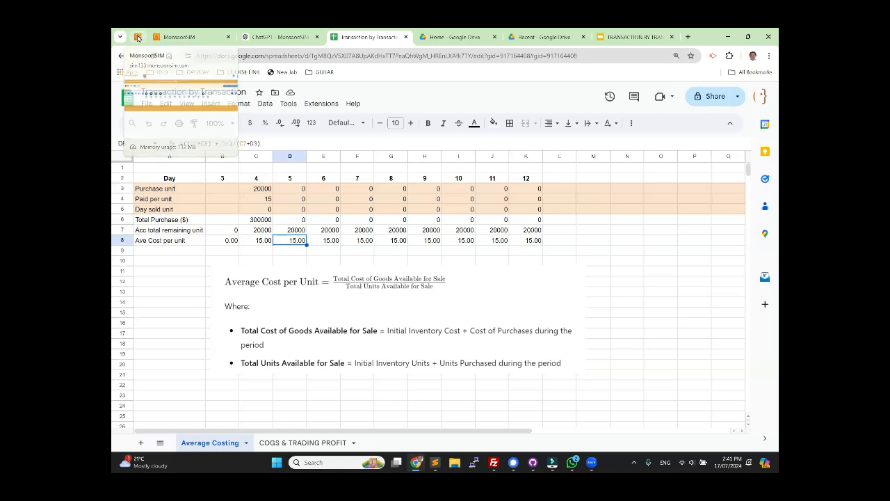
# Step: Switch to MonsoonSIM and examine vendor VFG1's quantity discount in the retail procurement offers
pyautogui.click(181, 37)
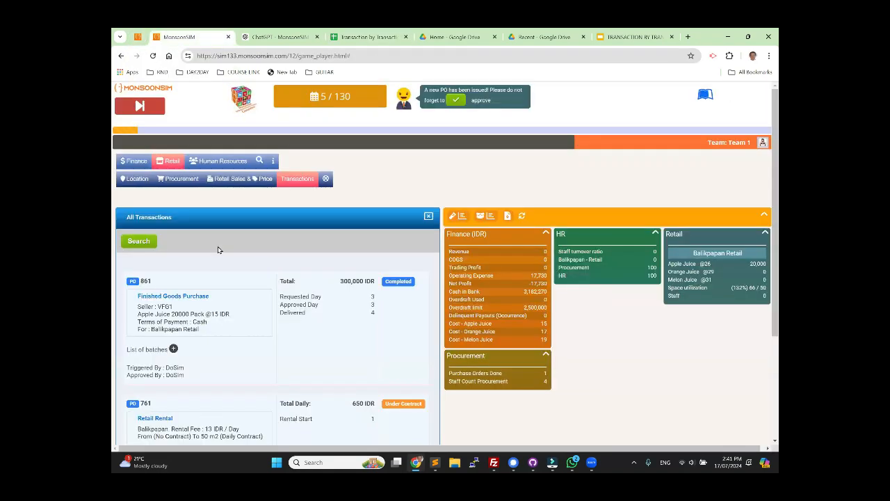
pyautogui.click(183, 181)
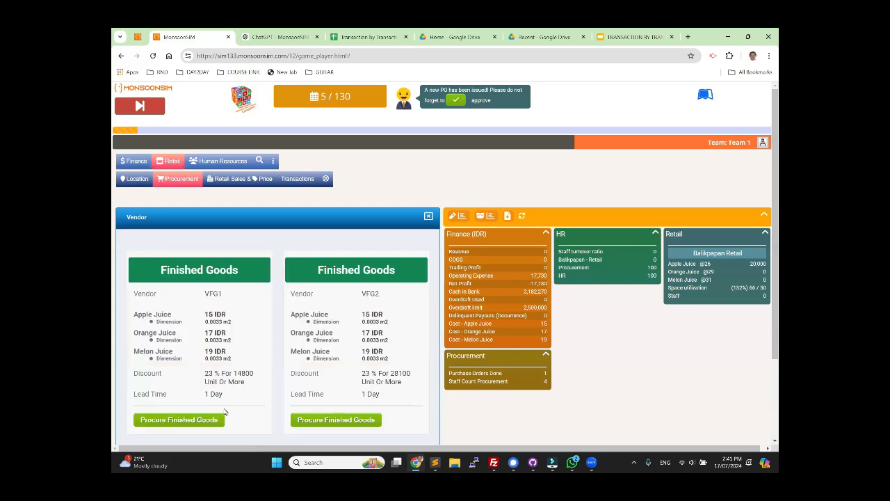
pyautogui.doubleClick(240, 382)
pyautogui.click(232, 377)
# Step: Order 50,000 Apple Juice from vendor VFG1 for Balikpapan Retail with immediate delivery and cash on delivery, and approve the purchase order
pyautogui.click(179, 421)
pyautogui.click(360, 174)
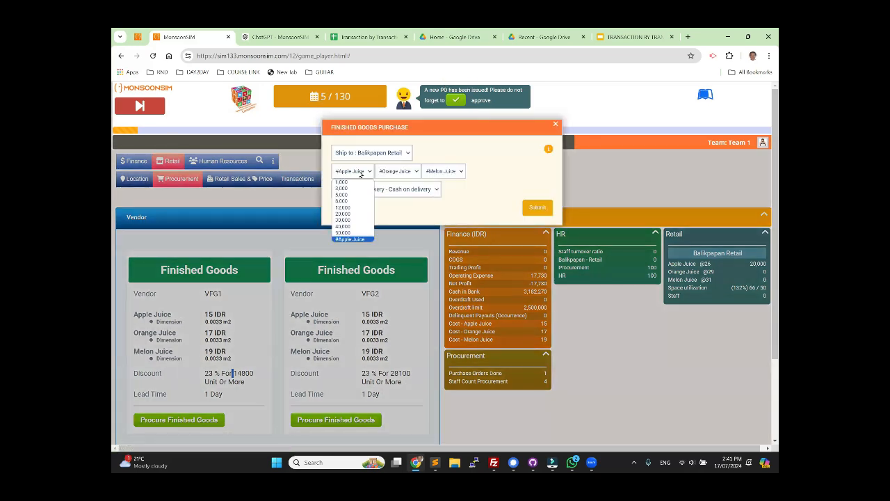
pyautogui.click(349, 239)
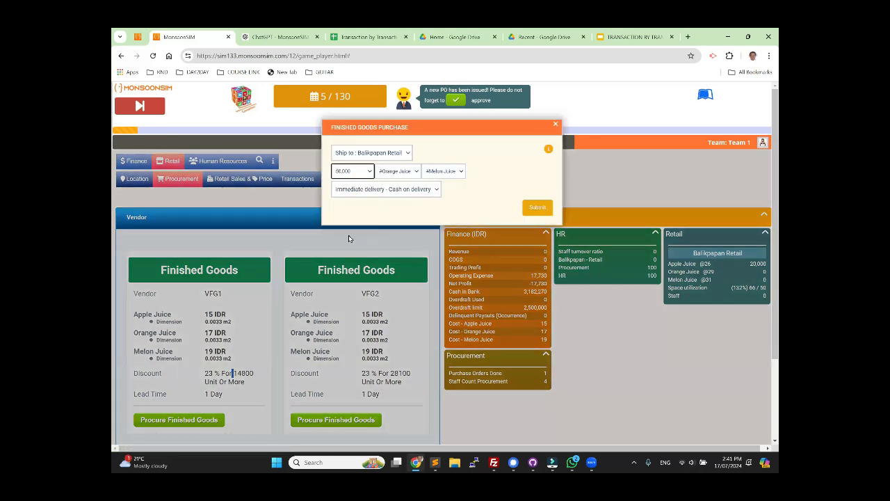
pyautogui.click(537, 210)
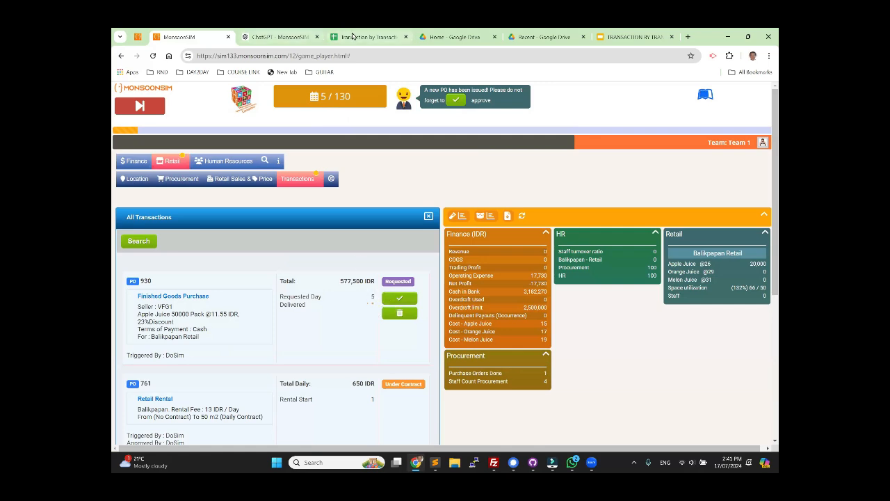
pyautogui.click(391, 298)
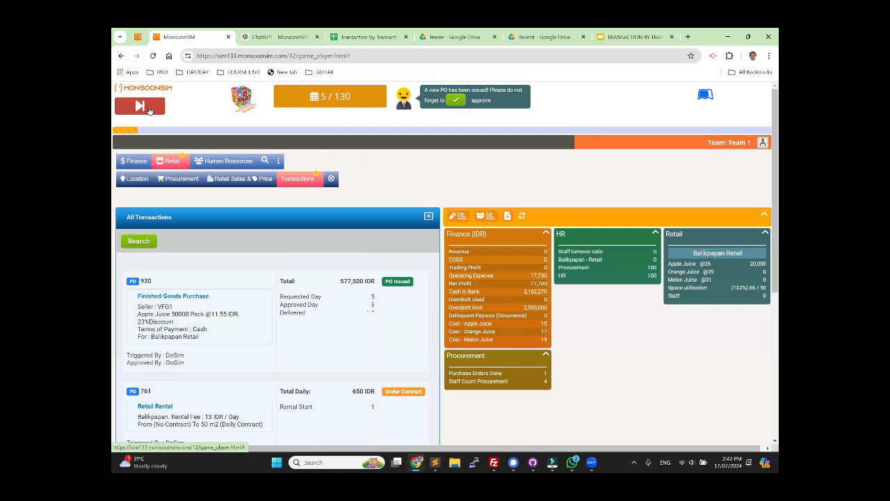
# Step: Advance the game to day 6 and highlight the Apple Juice unit price in the completed purchase order
pyautogui.click(148, 109)
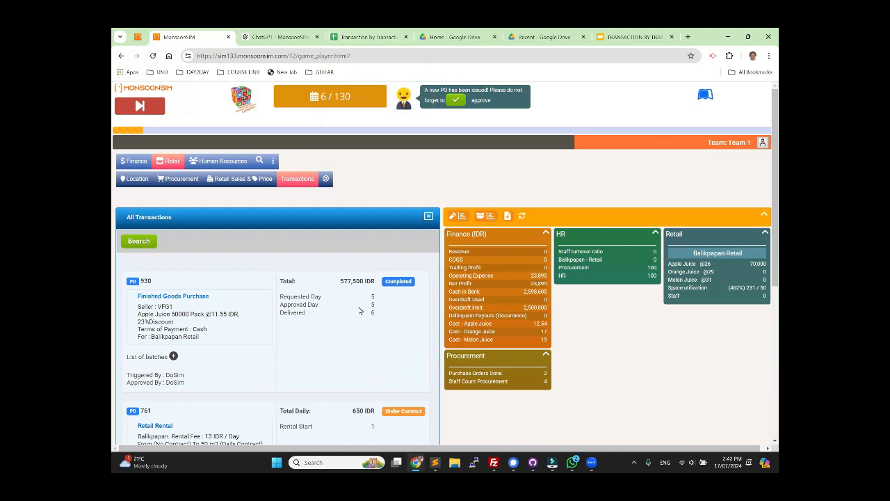
pyautogui.doubleClick(176, 314)
pyautogui.moveTo(212, 315); pyautogui.dragTo(227, 315)
# Step: Switch to the Transaction by Transaction spreadsheet and enter the day 6 purchase unit 50000 in E3 and paid per unit 11.55 in E4
pyautogui.click(354, 36)
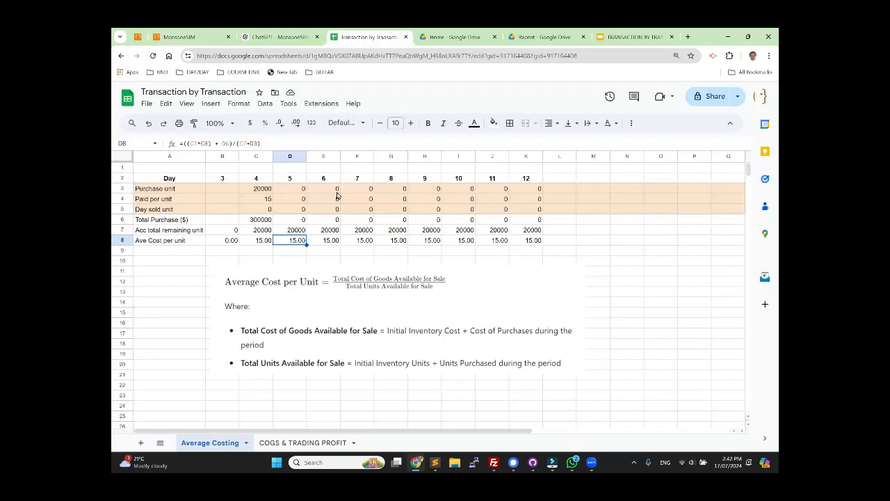
pyautogui.click(333, 190)
pyautogui.write('50000')
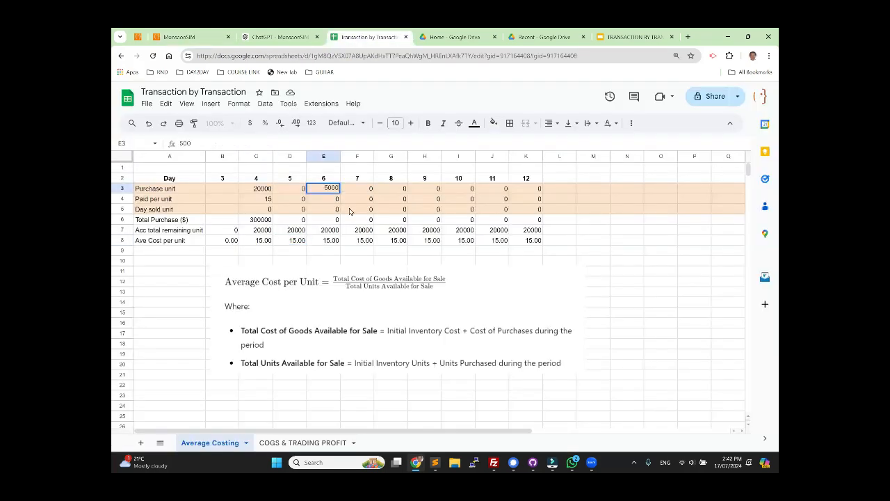
pyautogui.press('Return')
pyautogui.write('11/')
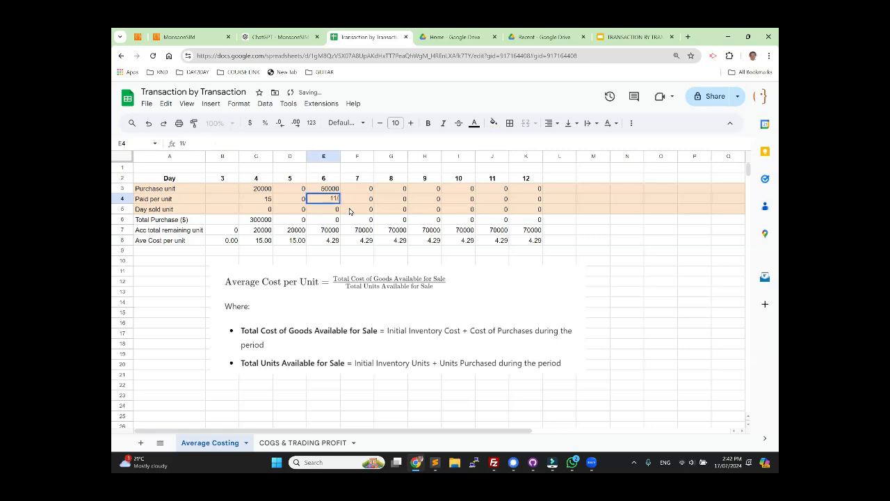
pyautogui.write('.55')
pyautogui.press('Return')
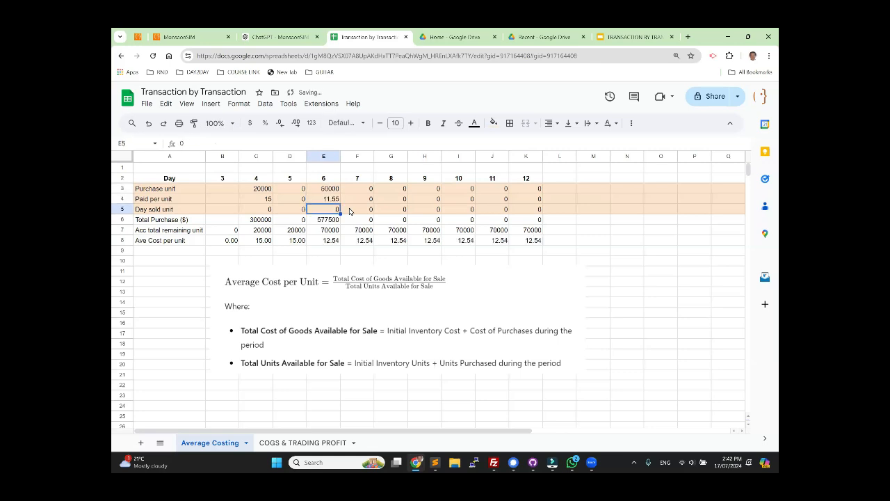
# Step: Compare the day 6 average cost per unit in E8 with the Apple Juice cost in MonsoonSIM's Finance figures
pyautogui.click(330, 242)
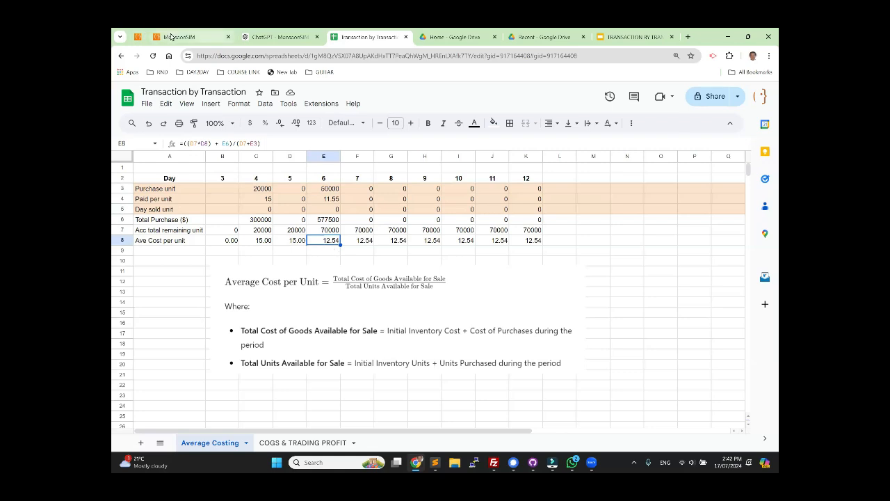
pyautogui.click(171, 36)
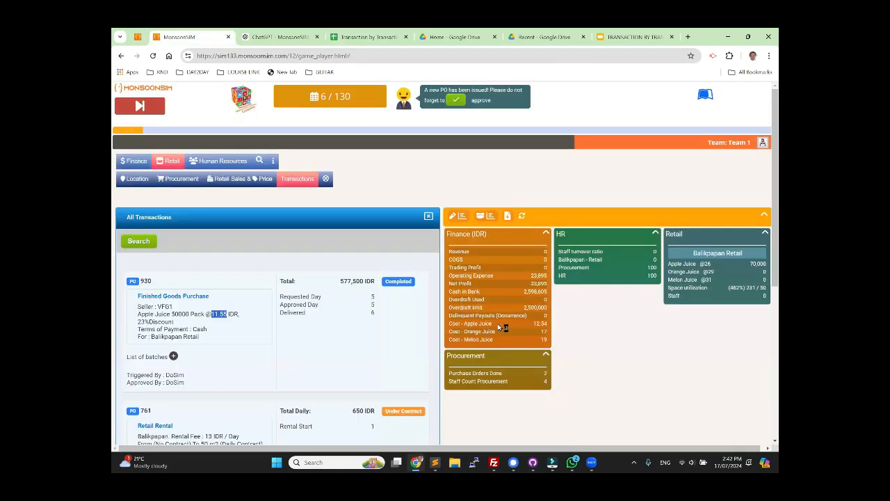
pyautogui.click(535, 325)
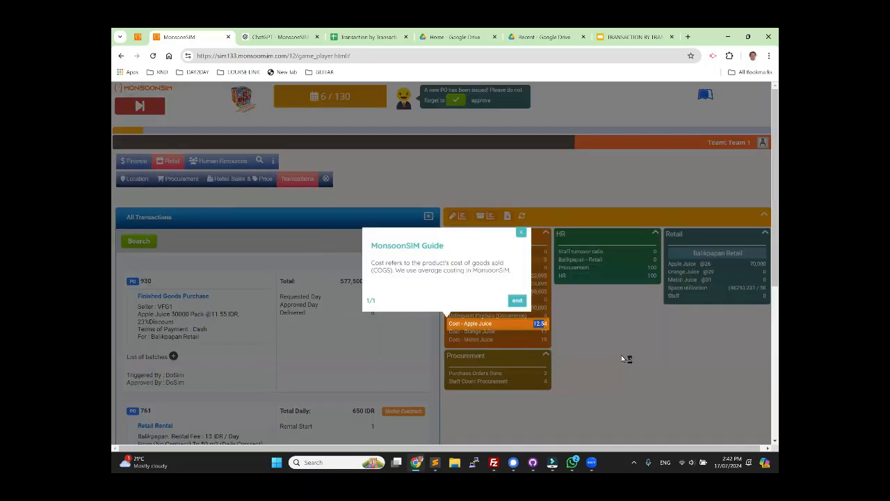
pyautogui.click(520, 232)
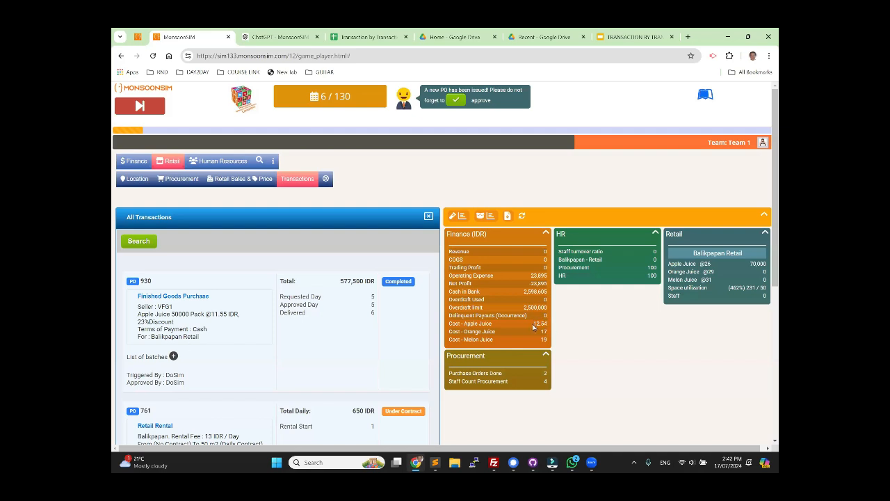
pyautogui.click(369, 37)
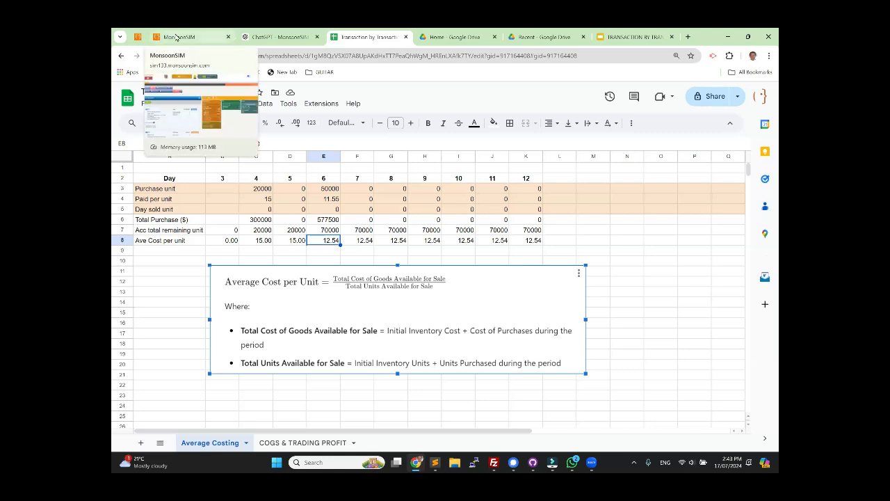
# Step: Switch to MonsoonSIM and hire the available candidate with Retail Store competency for the Balikpapan - Retail department
pyautogui.click(176, 37)
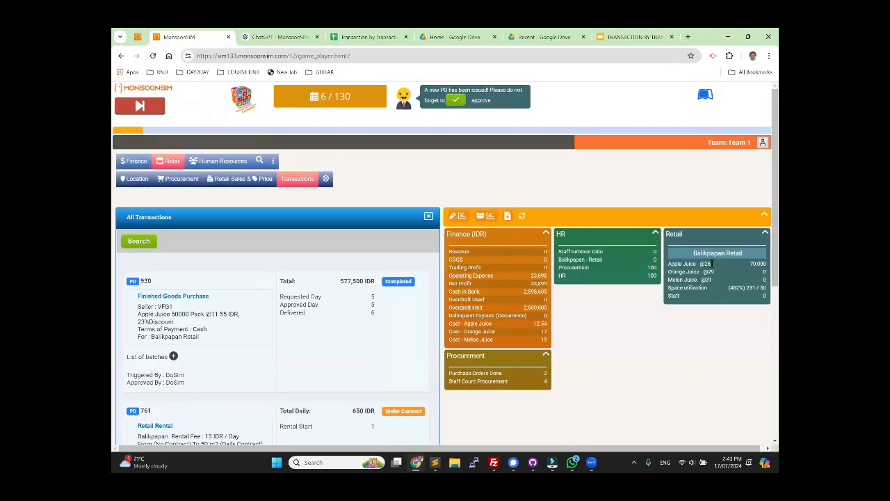
pyautogui.click(218, 161)
pyautogui.click(154, 179)
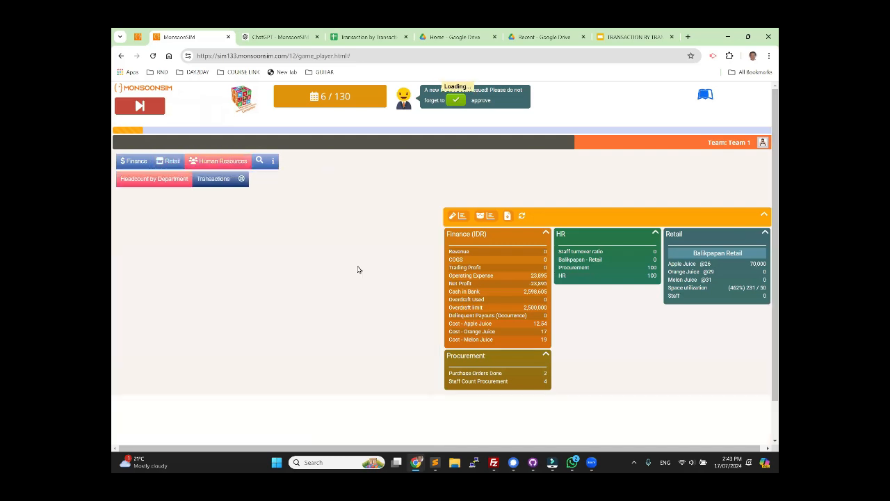
pyautogui.click(402, 297)
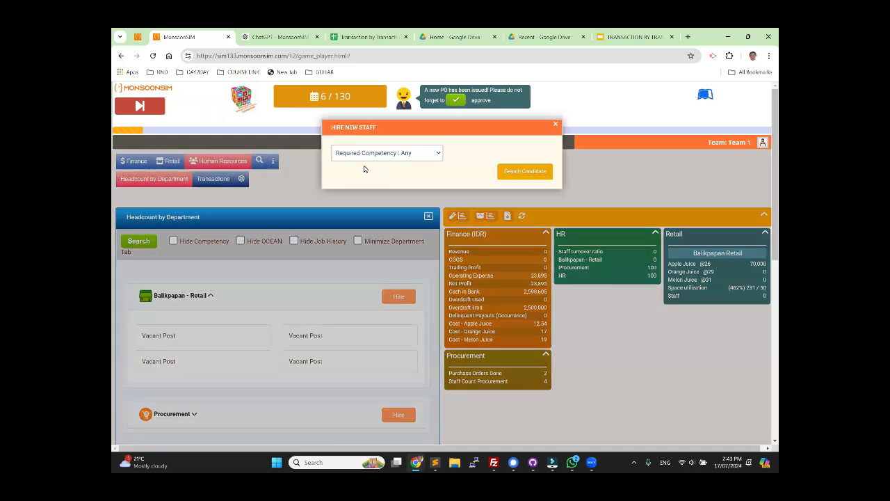
pyautogui.click(375, 153)
pyautogui.click(390, 165)
pyautogui.click(525, 172)
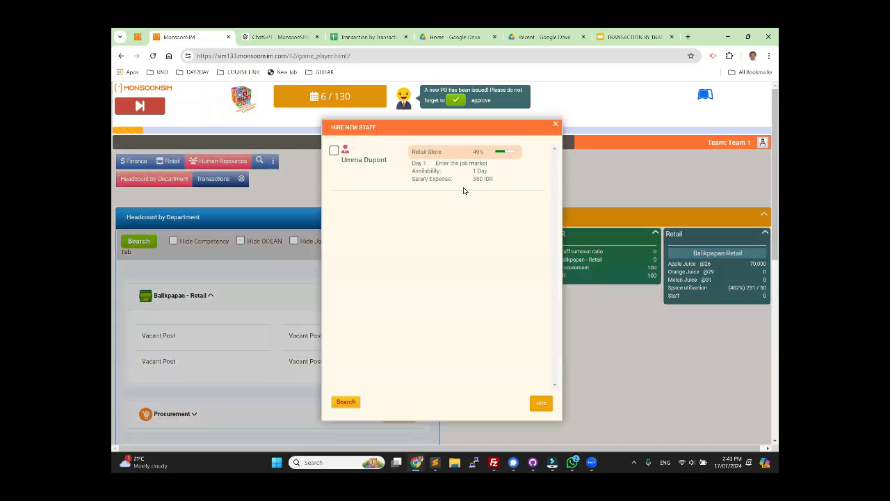
pyautogui.click(333, 150)
pyautogui.click(541, 403)
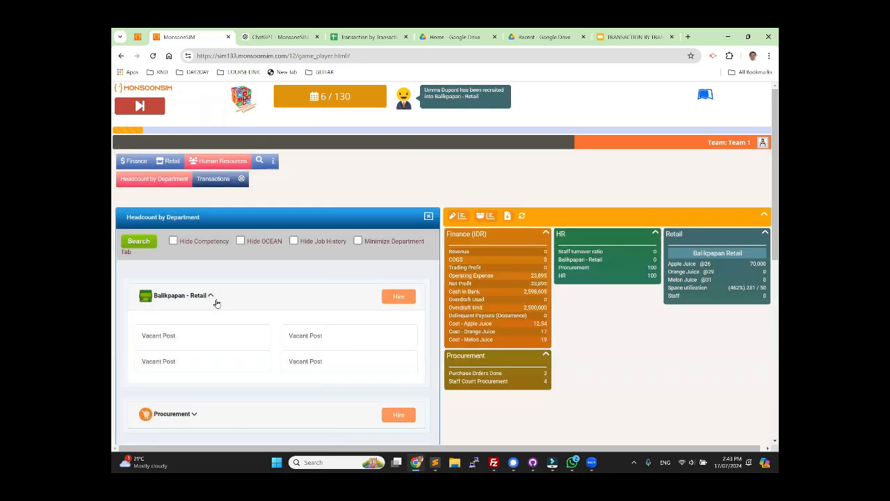
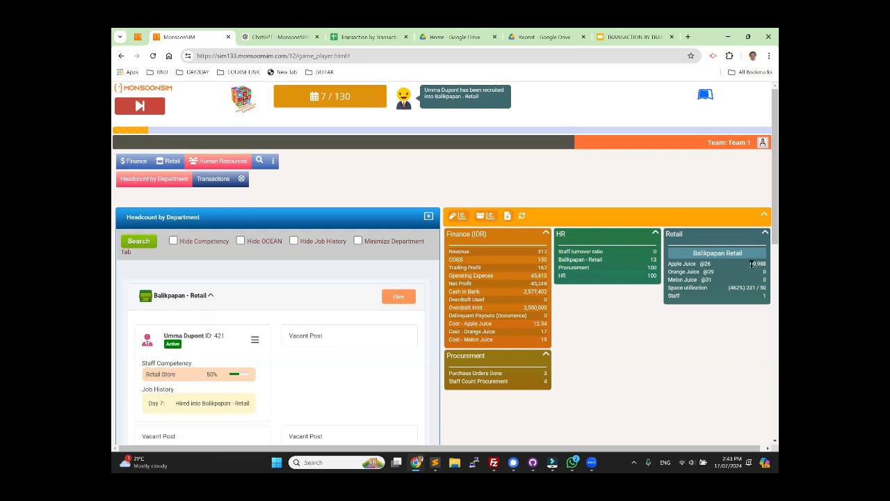
# Step: Check the day 7 Finance figures and the Apple Juice units sold in Balikpapan's retail sales records
pyautogui.moveTo(536, 323); pyautogui.dragTo(577, 329)
pyautogui.click(577, 328)
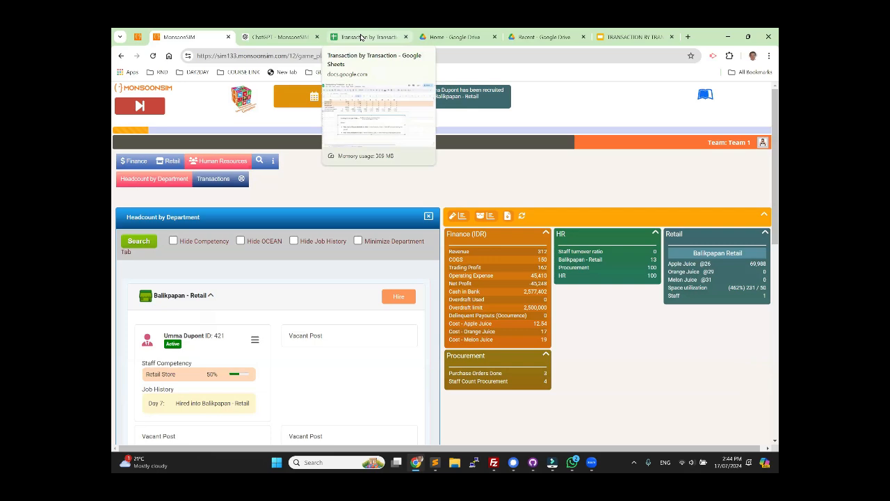
pyautogui.click(361, 37)
pyautogui.click(183, 37)
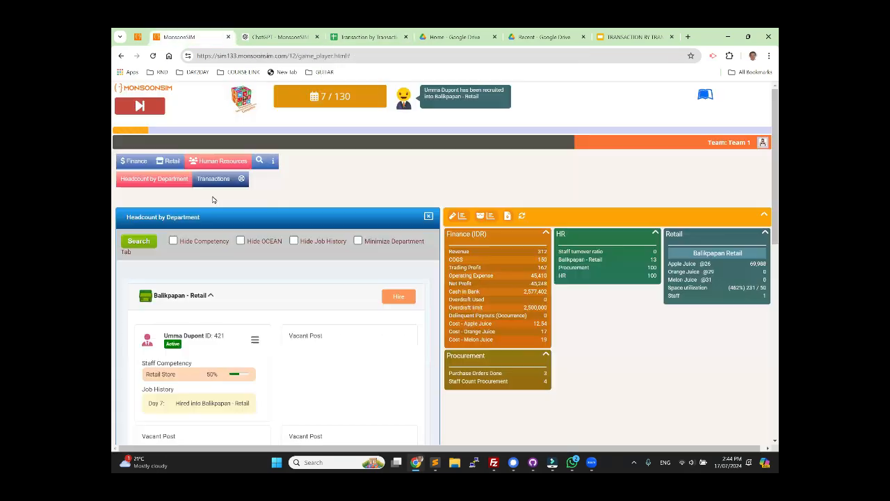
pyautogui.click(172, 161)
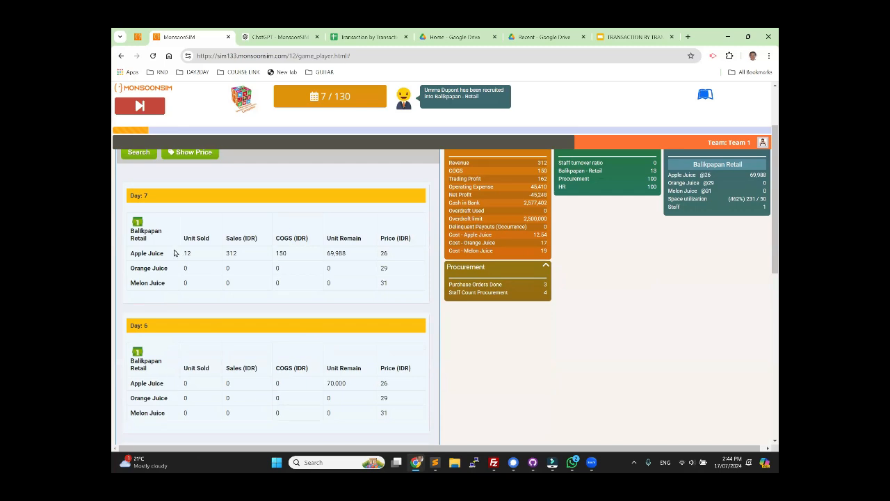
# Step: Switch to the Transaction by Transaction spreadsheet, enter 12 as the day 7 sold units in F5, and inspect the average cost in F8
pyautogui.click(367, 37)
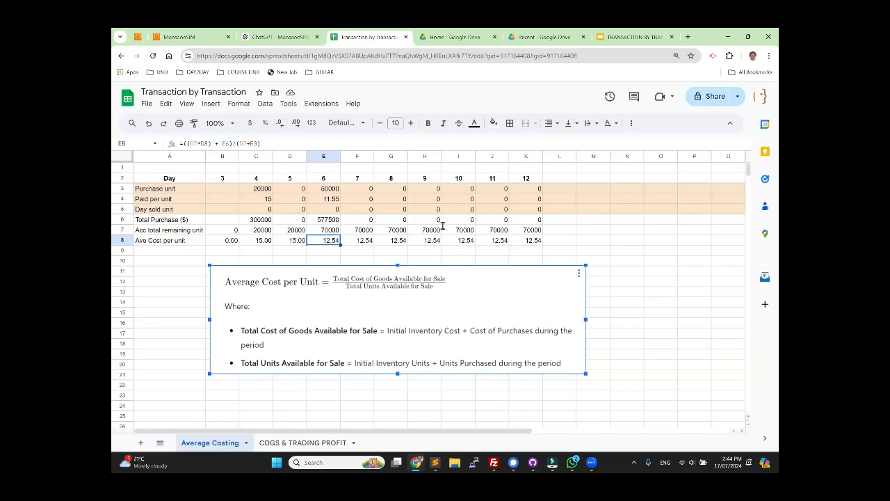
pyautogui.click(358, 210)
pyautogui.write('12')
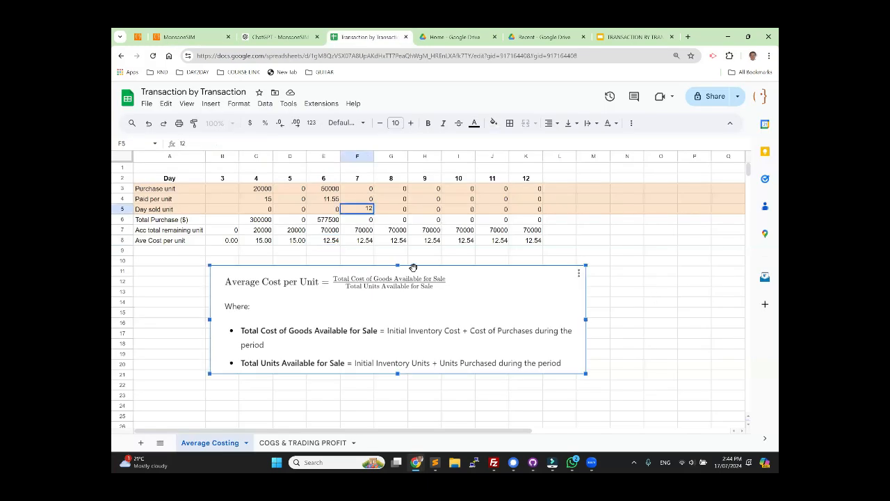
pyautogui.click(588, 254)
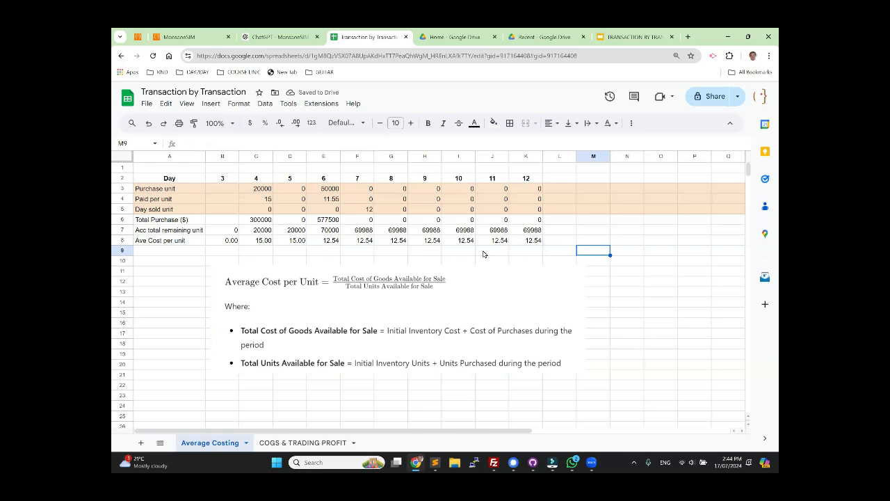
pyautogui.click(368, 243)
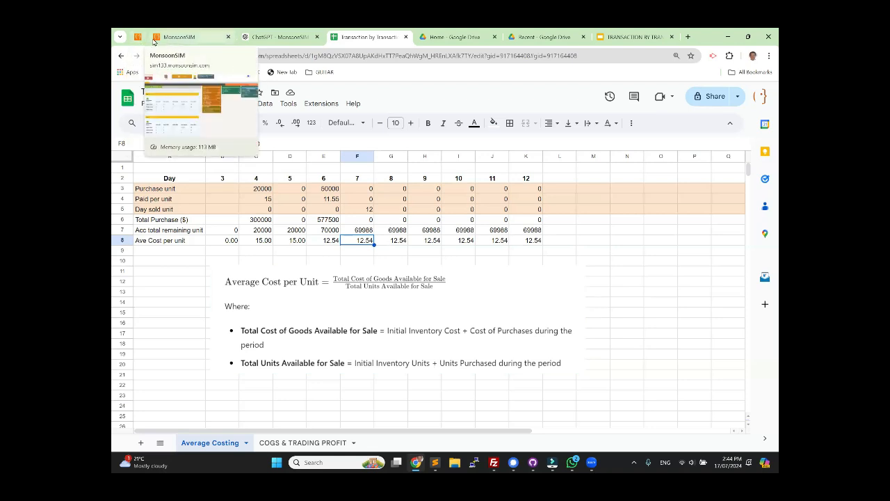
# Step: Switch to MonsoonSIM and order 50,000 Apple Juice from vendor VFG1 for Balikpapan Retail with immediate delivery and cash on delivery
pyautogui.click(178, 37)
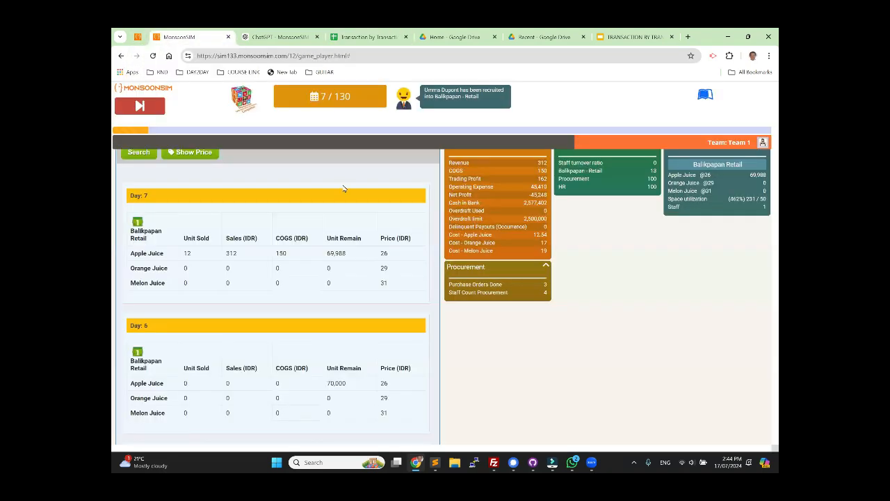
pyautogui.click(176, 179)
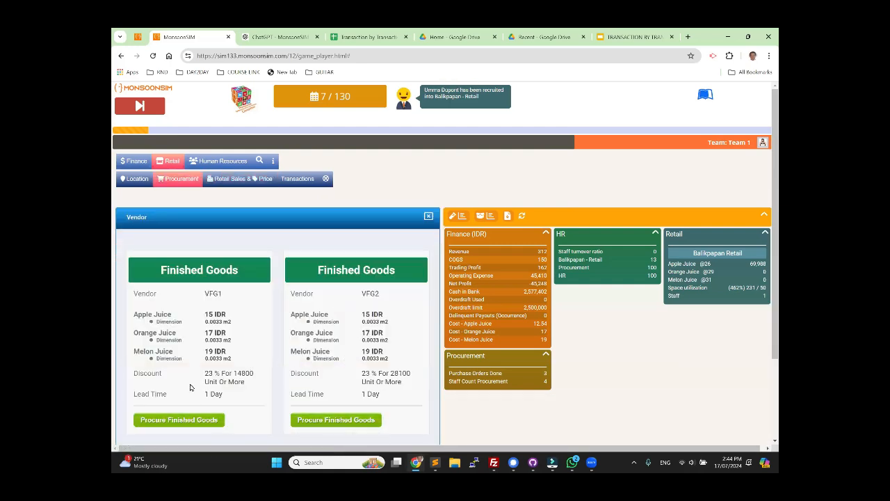
pyautogui.click(200, 420)
pyautogui.click(353, 172)
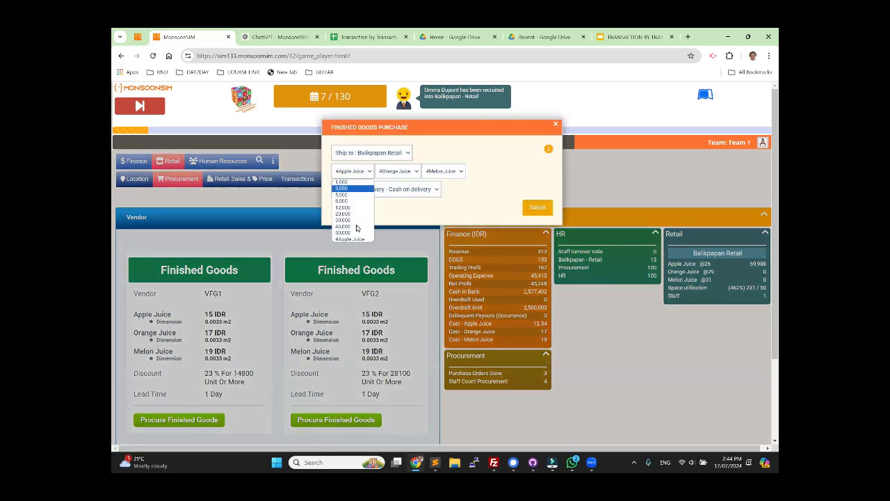
pyautogui.click(350, 233)
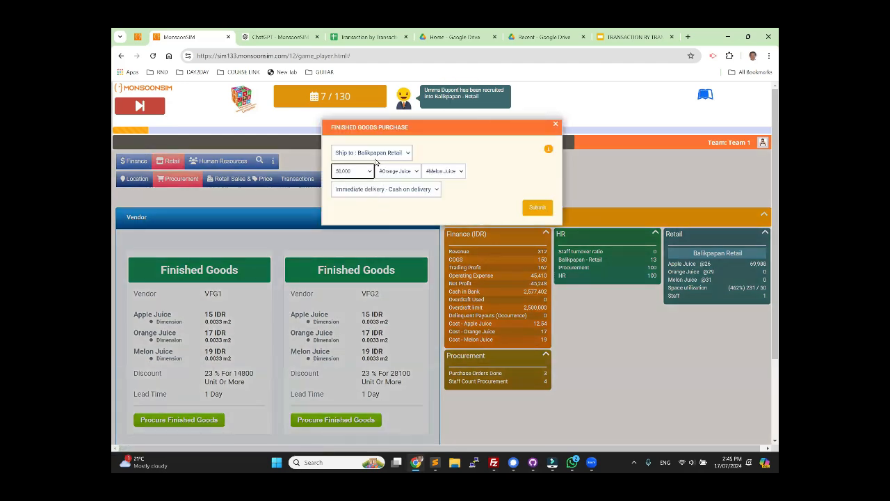
pyautogui.click(556, 211)
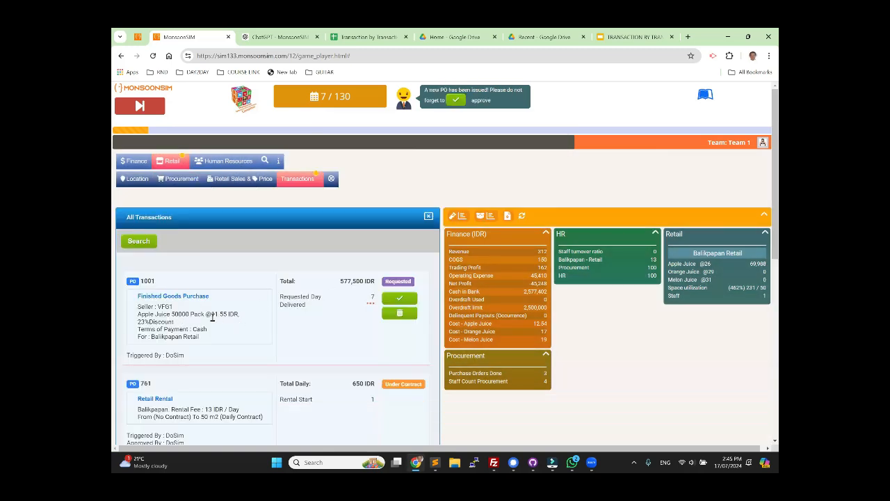
# Step: Approve the Apple Juice purchase order and advance the game to day 8, highlighting the quantity in the completed order
pyautogui.click(399, 300)
pyautogui.click(140, 107)
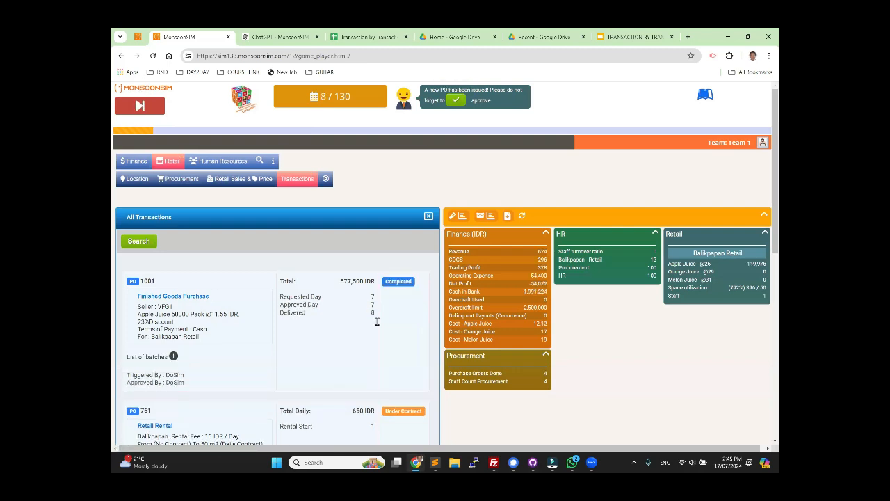
pyautogui.doubleClick(179, 314)
# Step: Switch to the Transaction by Transaction spreadsheet and enter the day 8 purchase unit 50000 in G3 and paid per unit 11.55 in G4
pyautogui.click(371, 38)
pyautogui.click(393, 191)
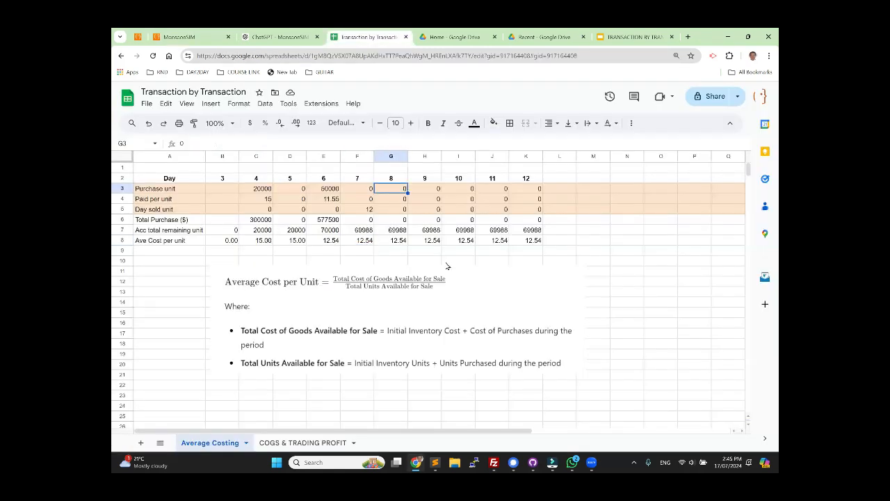
pyautogui.write('50000')
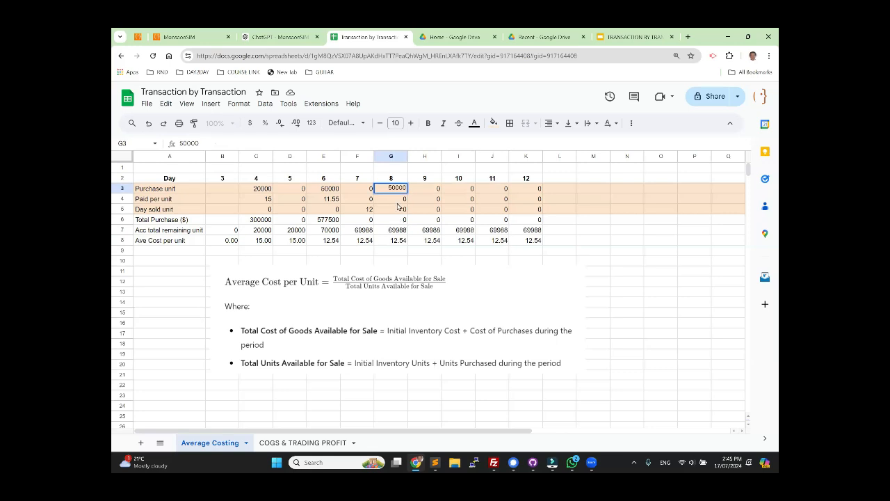
pyautogui.press('Return')
pyautogui.write('11.55')
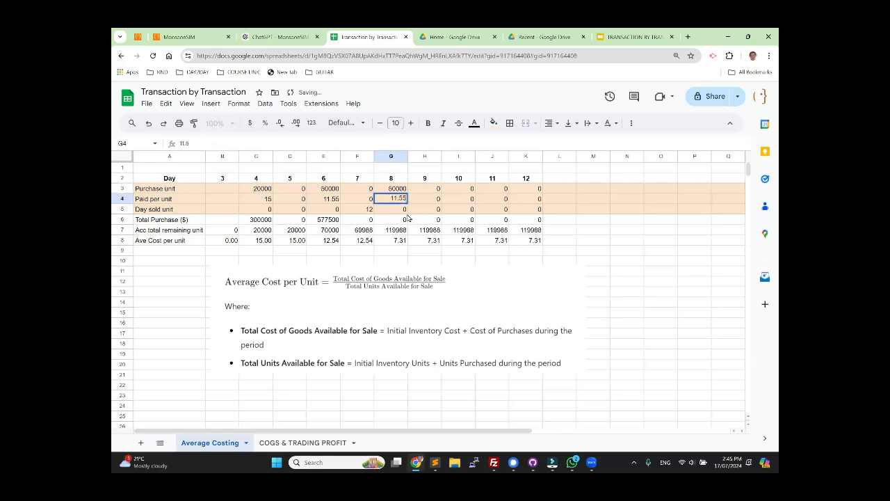
pyautogui.press('Return')
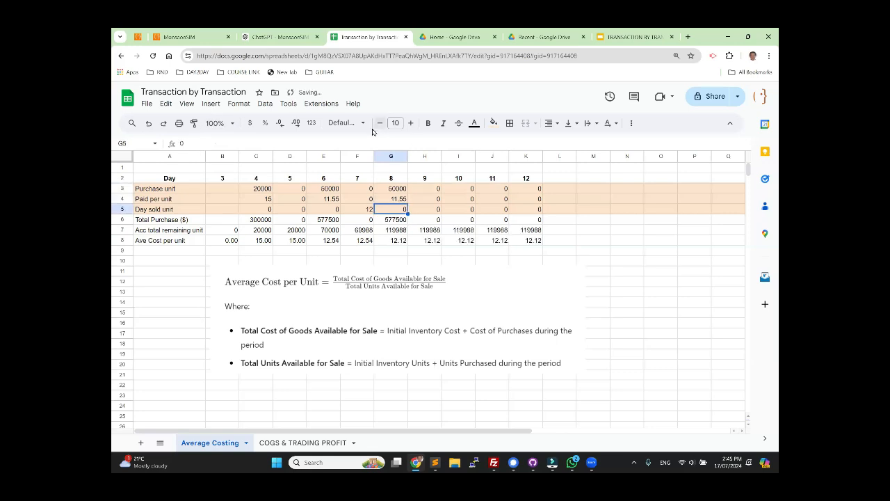
# Step: Look up the day 8 Apple Juice units sold in MonsoonSIM's retail sales and record 12 in G5 of the spreadsheet
pyautogui.click(180, 36)
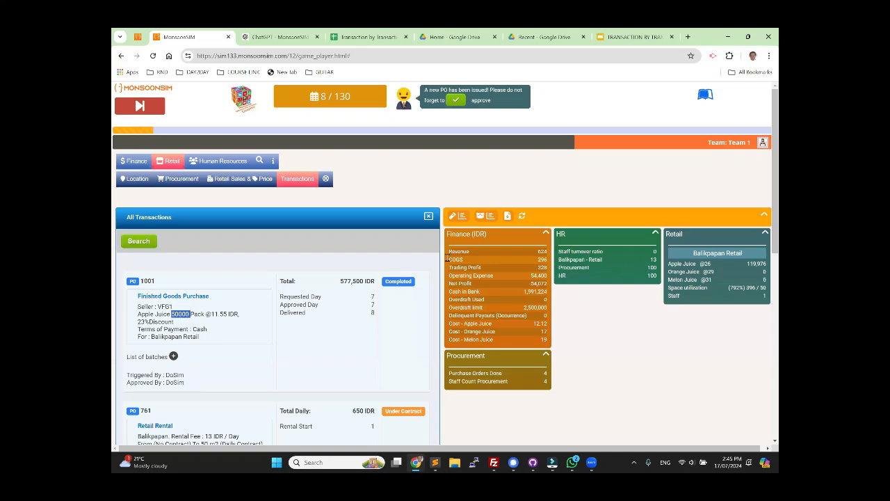
pyautogui.click(234, 179)
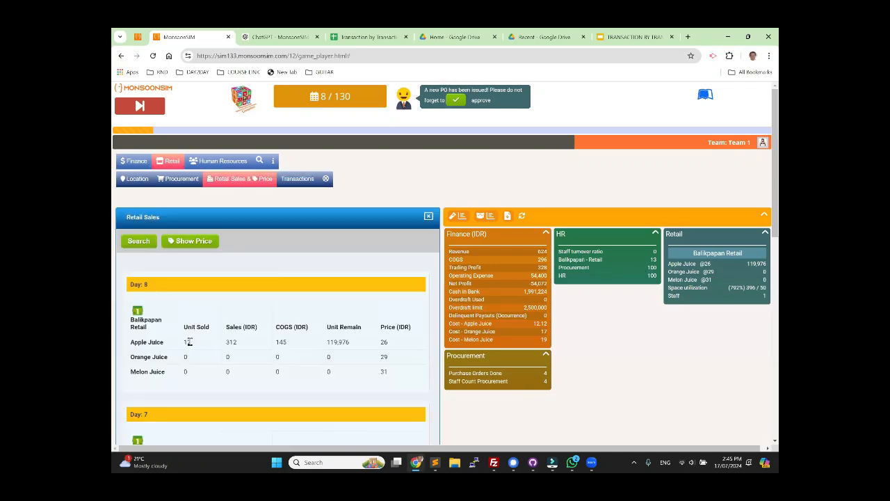
pyautogui.doubleClick(185, 342)
pyautogui.hotkey('ctrl', 'c')
pyautogui.scroll(-2, 235, 358)
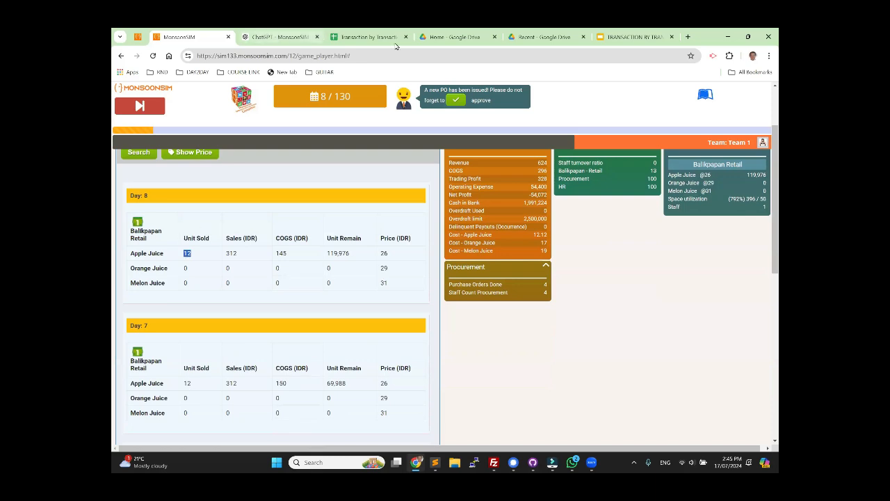
pyautogui.click(365, 36)
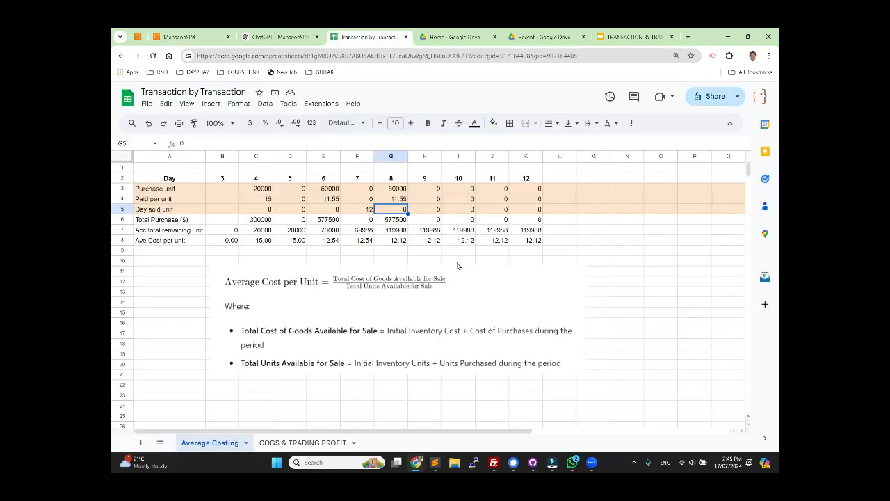
pyautogui.hotkey('ctrl', 'v')
pyautogui.press('Down')
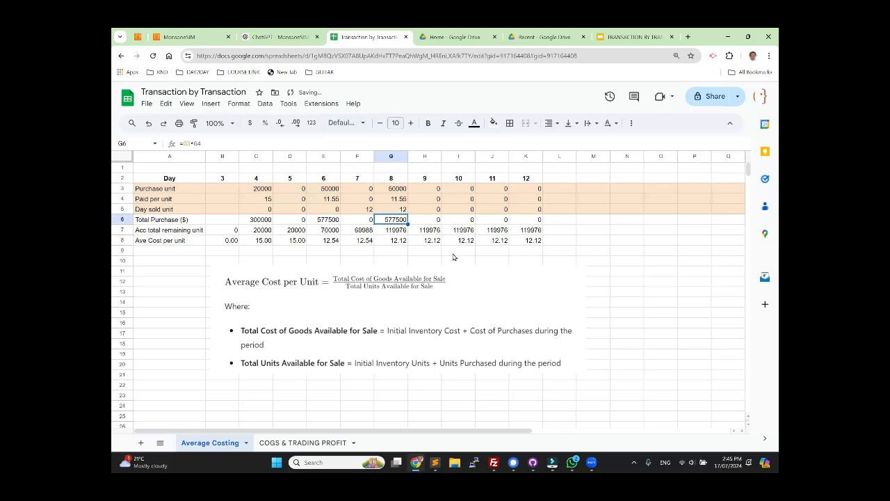
# Step: Compare the day 8 average cost per unit in G8 with the Apple Juice cost in MonsoonSIM's Finance figures
pyautogui.click(459, 251)
pyautogui.click(397, 241)
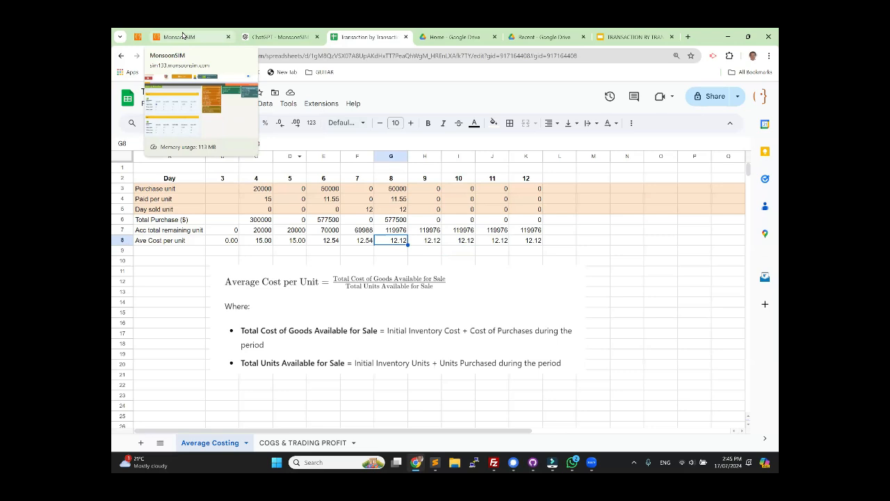
pyautogui.click(183, 35)
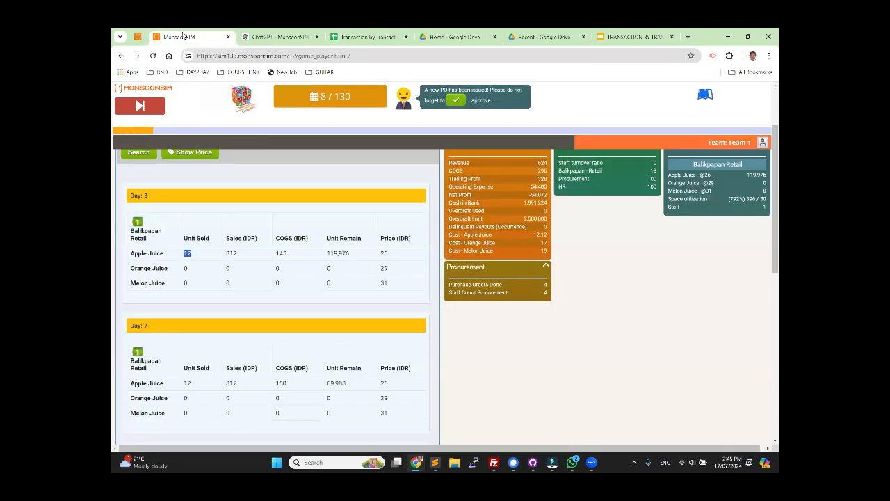
pyautogui.click(470, 235)
pyautogui.moveTo(475, 236); pyautogui.dragTo(551, 237)
pyautogui.scroll(3, 626, 268)
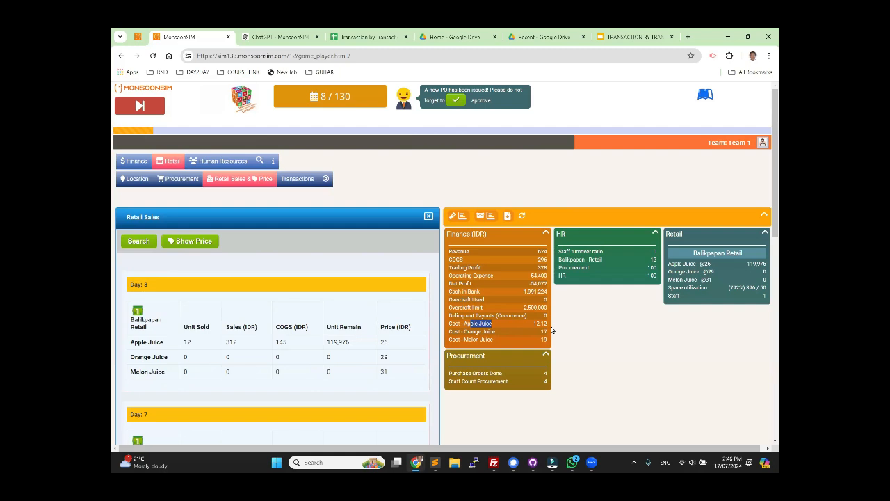
pyautogui.click(357, 42)
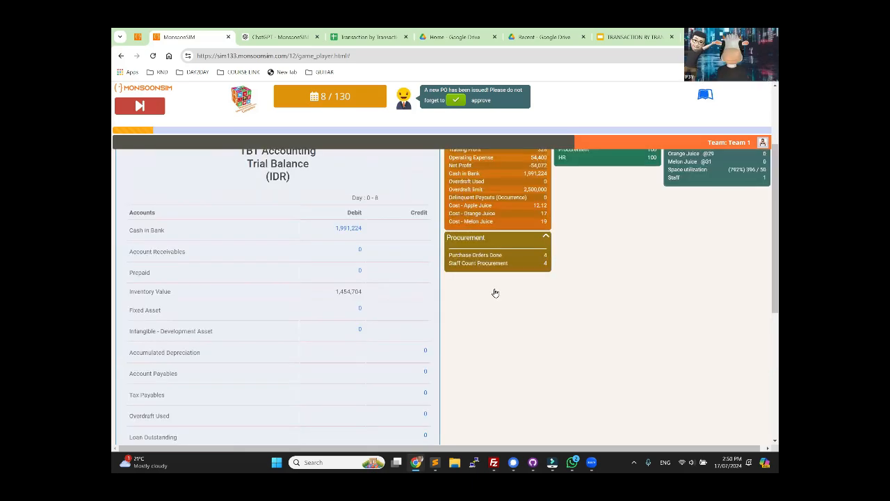
# Step: Open the COGS & TRADING PROFIT sheet of the Transaction by Transaction spreadsheet
pyautogui.scroll(3, 495, 293)
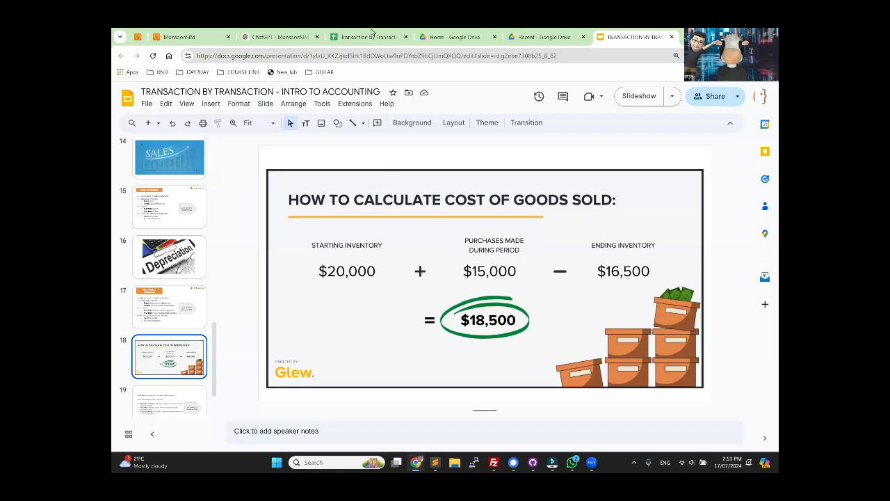
pyautogui.click(350, 42)
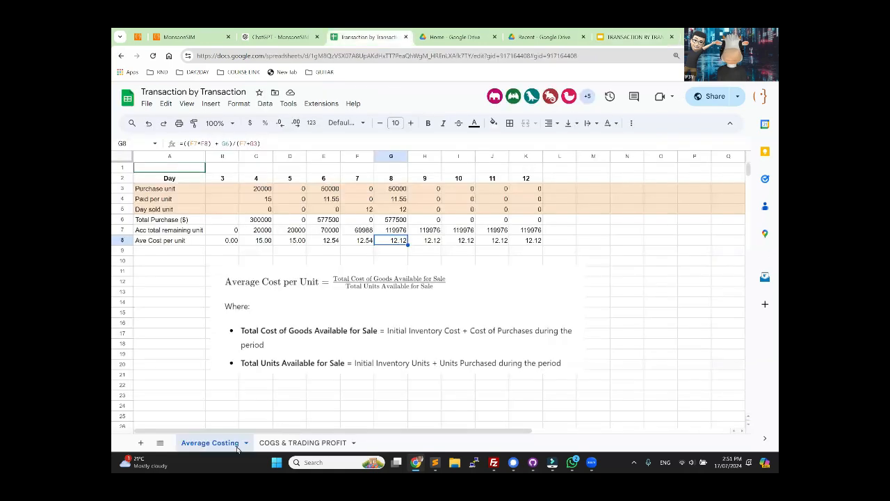
pyautogui.click(303, 442)
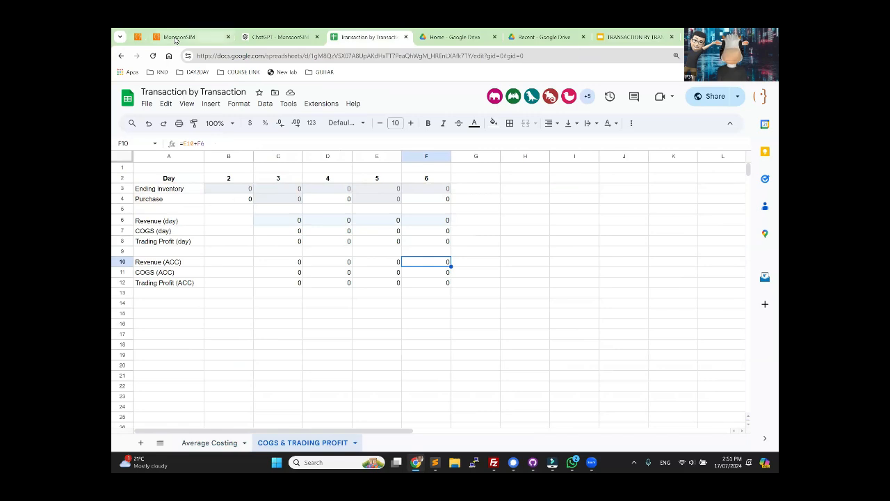
# Step: Switch to the MonsoonSIM admin page and reset the TBT Accounting game to day 0
pyautogui.click(176, 38)
pyautogui.click(137, 37)
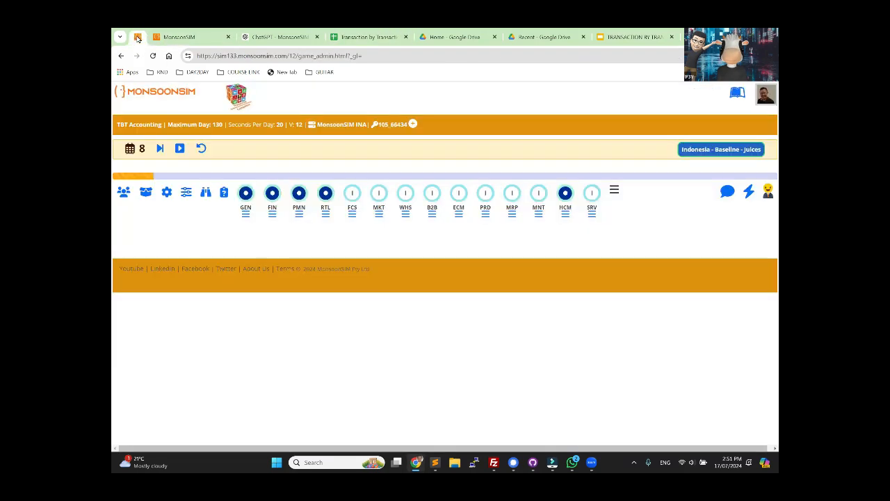
pyautogui.click(202, 148)
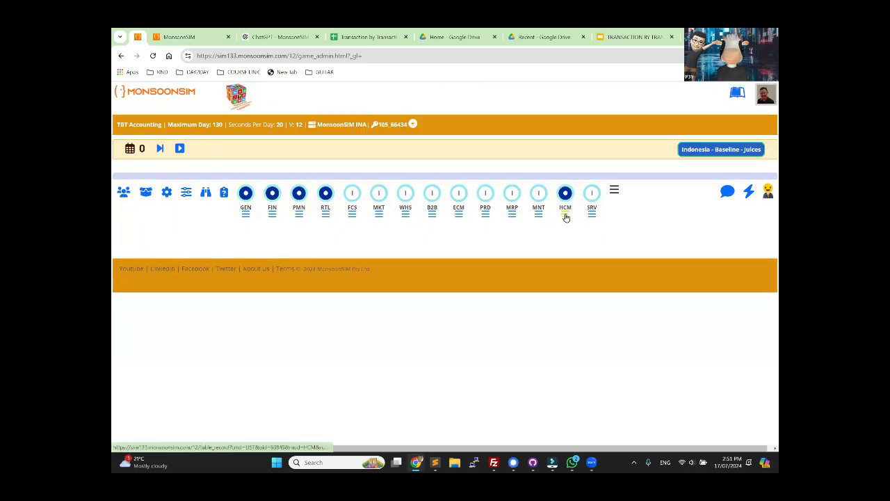
# Step: In the HCM settings, set staff handling when a location is started or closed to Automatic hiring and dismissal, effective immediately
pyautogui.click(565, 215)
pyautogui.scroll(-4, 455, 385)
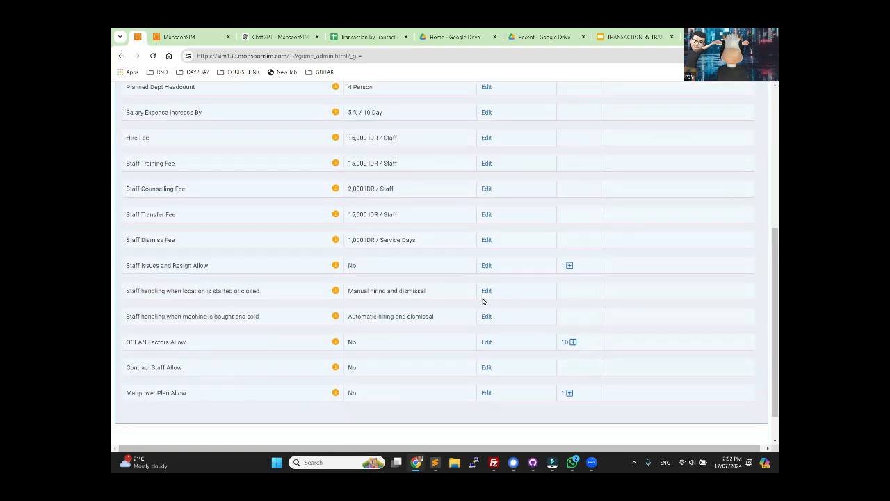
pyautogui.click(484, 291)
pyautogui.click(359, 176)
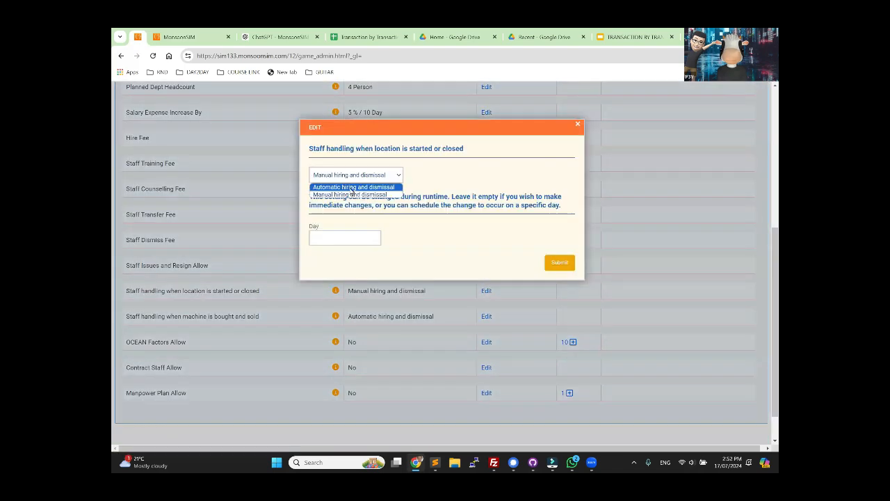
pyautogui.click(352, 194)
pyautogui.click(561, 265)
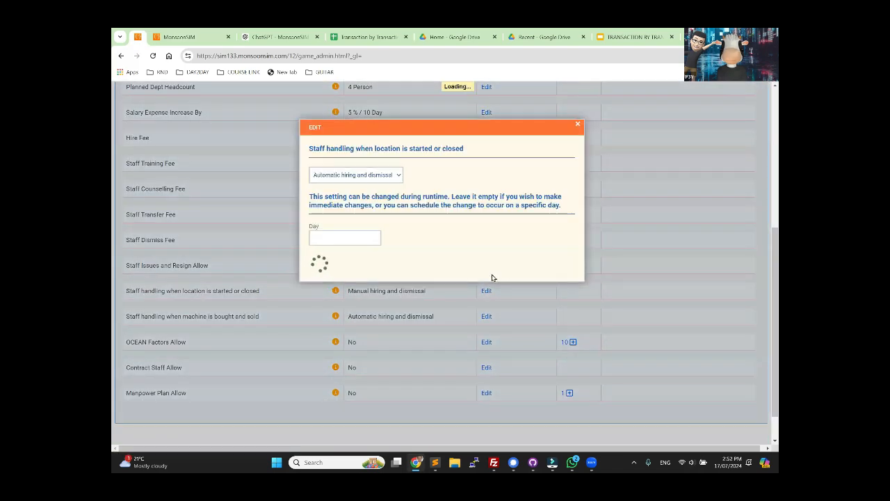
# Step: Turn off the HCM module for the TBT Accounting game
pyautogui.scroll(10, 425, 271)
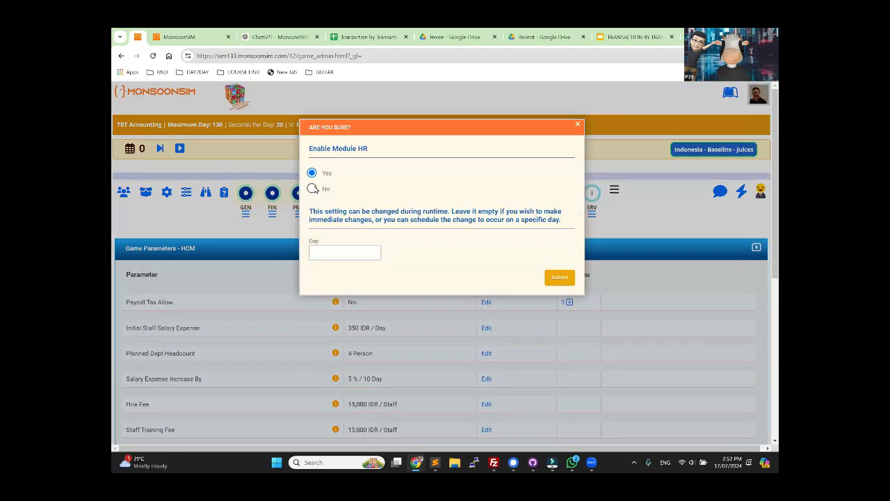
pyautogui.click(313, 189)
pyautogui.click(560, 279)
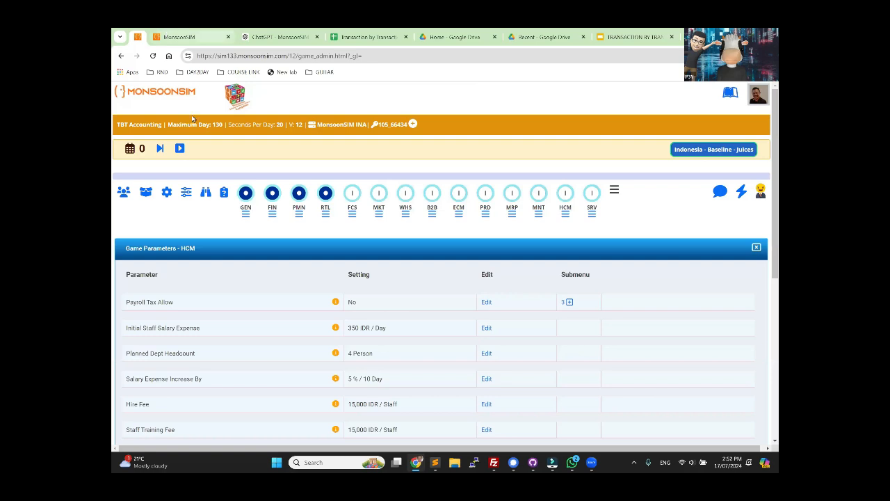
# Step: Switch to the MonsoonSIM player page, rent 50 m2 of retail space in Balikpapan on a daily contract, and advance to day 1
pyautogui.click(183, 37)
pyautogui.click(171, 161)
pyautogui.click(126, 181)
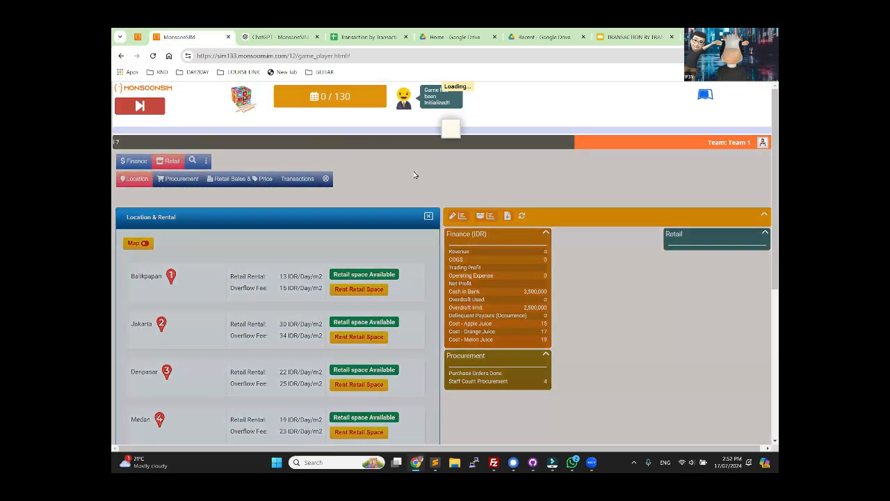
pyautogui.click(536, 241)
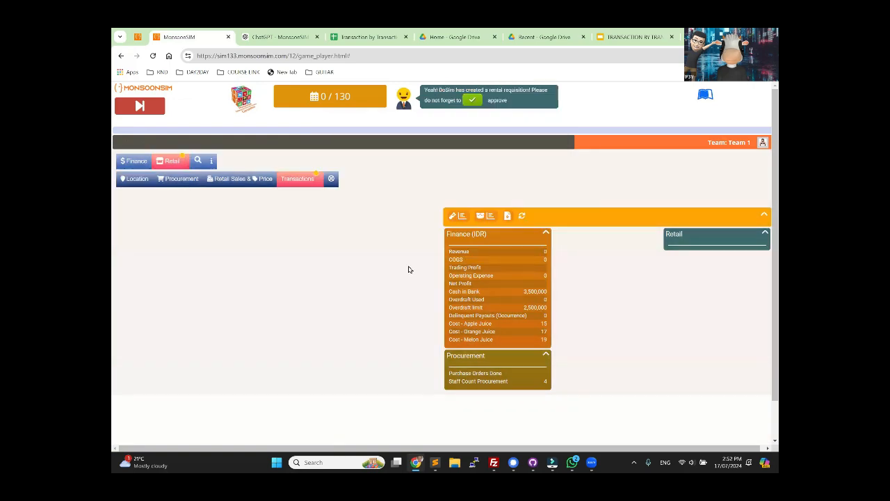
pyautogui.click(400, 298)
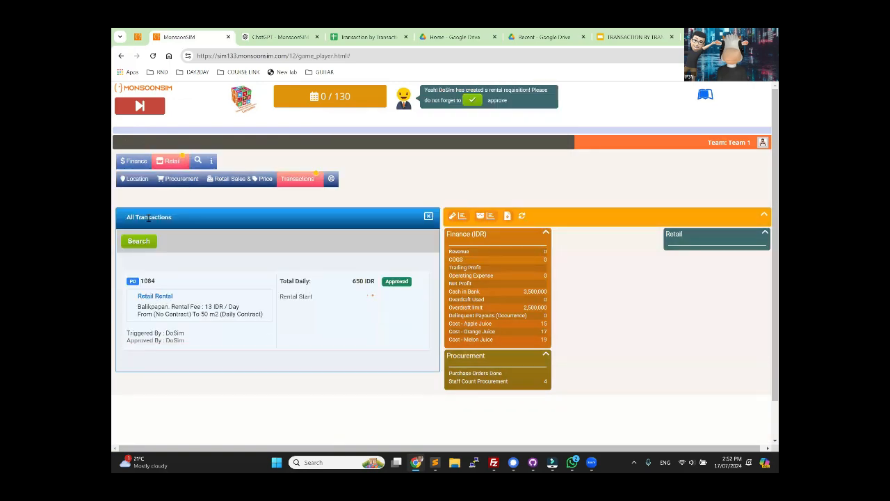
pyautogui.click(142, 111)
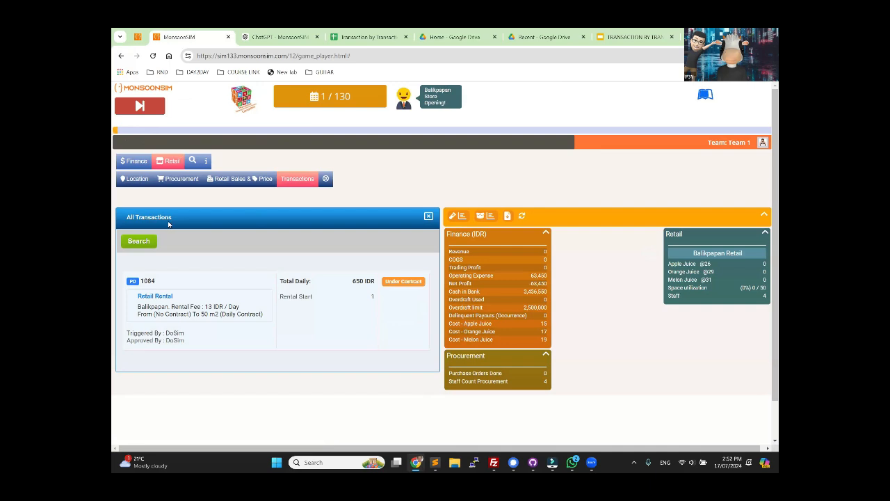
# Step: Order 40,000 Apple Juice from vendor VFG1 for Balikpapan Retail with cash on delivery
pyautogui.click(175, 181)
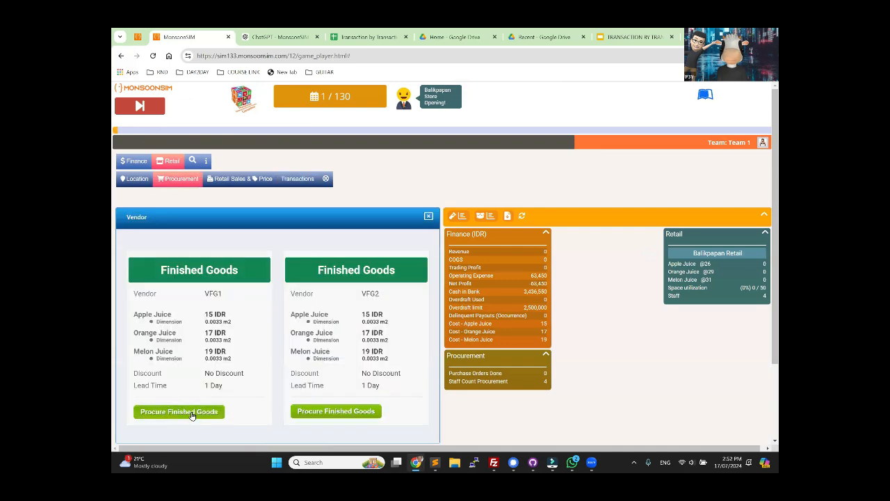
pyautogui.click(178, 410)
pyautogui.click(366, 174)
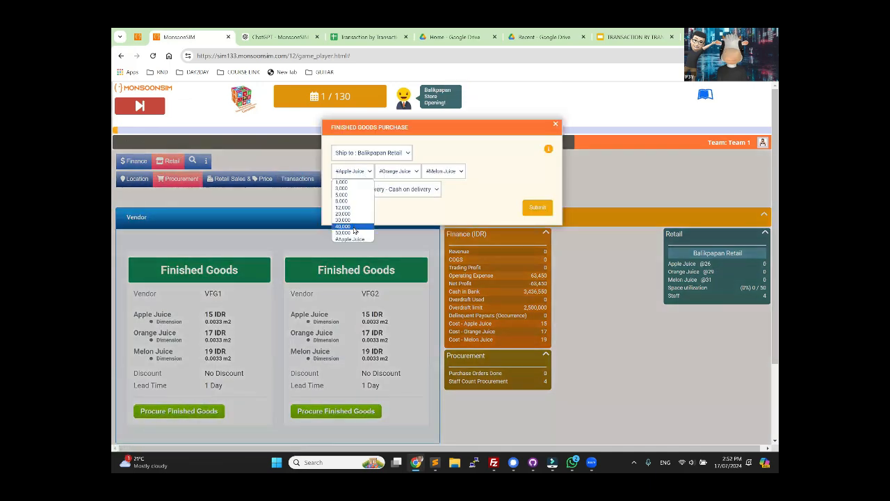
pyautogui.click(352, 233)
pyautogui.click(537, 208)
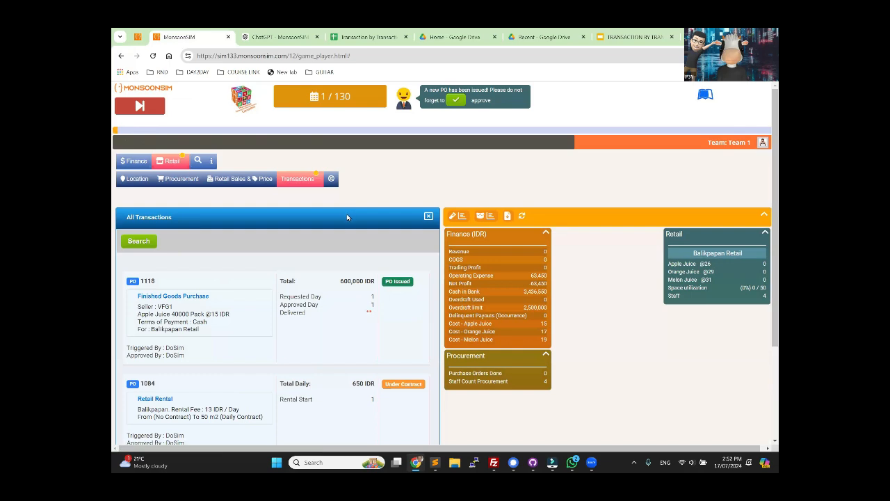
# Step: Check the COGS & TRADING PROFIT sheet, then advance the game to day 2 and consult the guide for the COGS figure
pyautogui.click(356, 38)
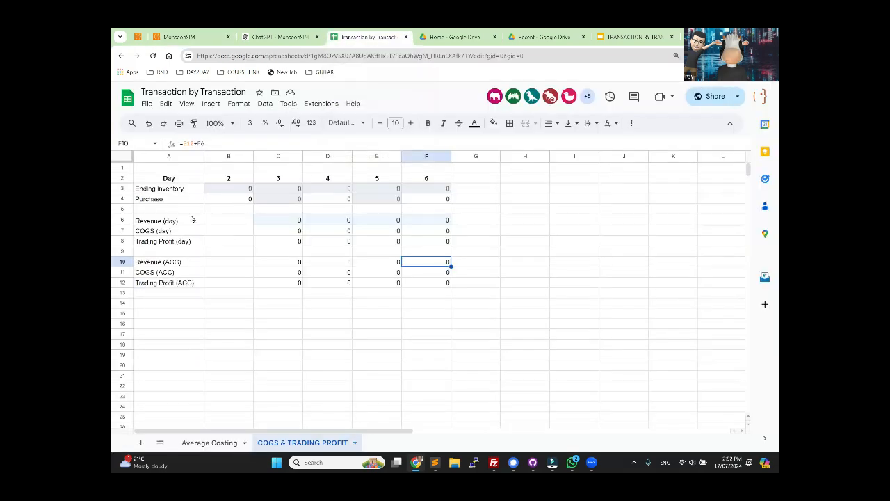
pyautogui.click(178, 37)
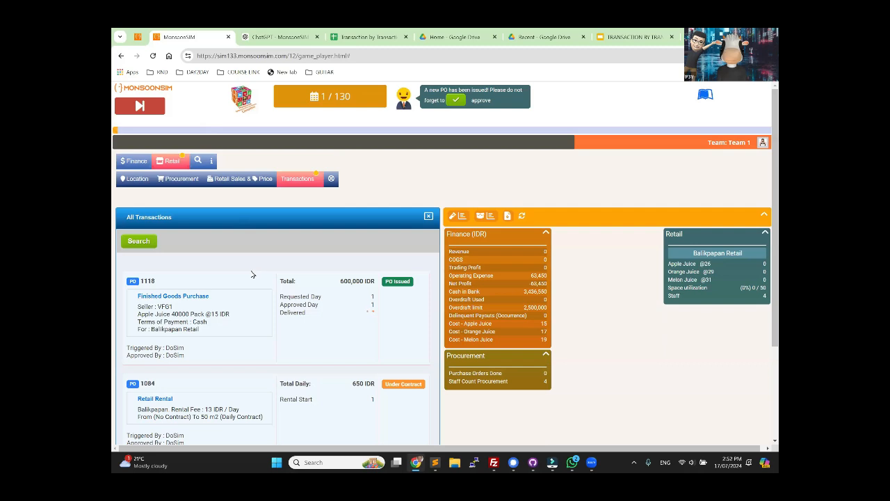
pyautogui.click(146, 110)
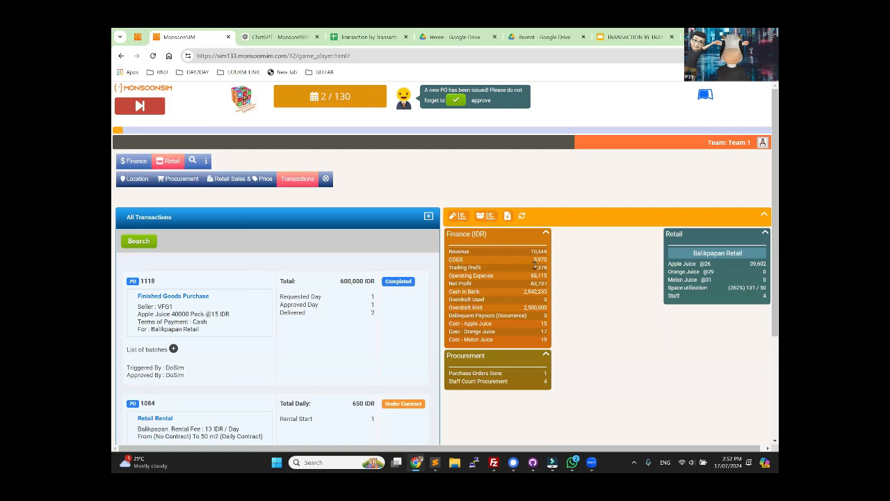
pyautogui.moveTo(534, 260); pyautogui.dragTo(547, 260)
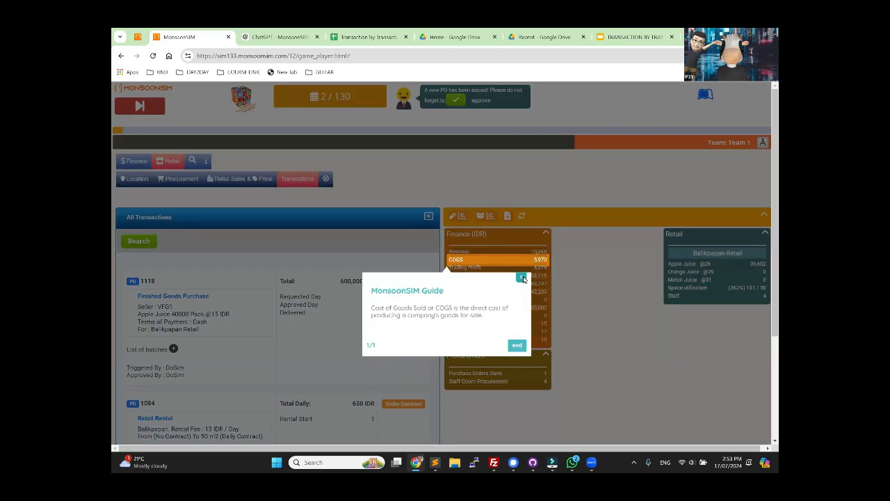
pyautogui.click(523, 279)
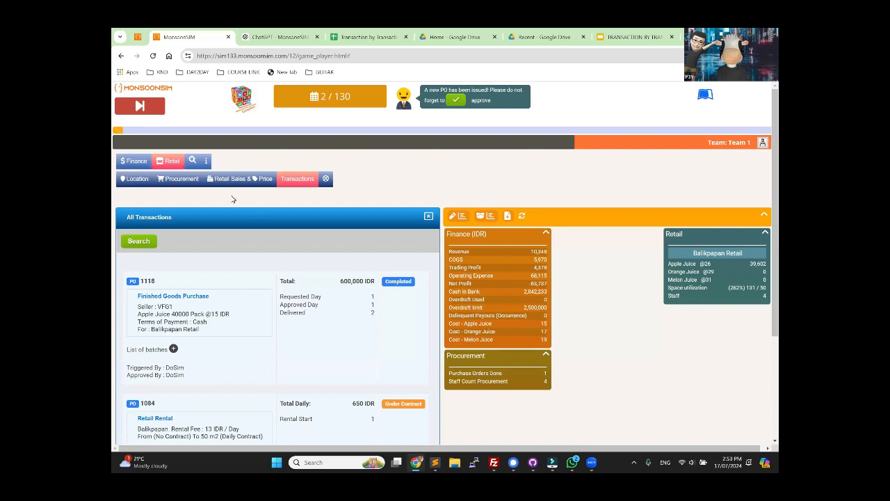
# Step: Show the Finance balance sheet up to day 2 with an accounting period of 1 day
pyautogui.click(133, 161)
pyautogui.click(222, 180)
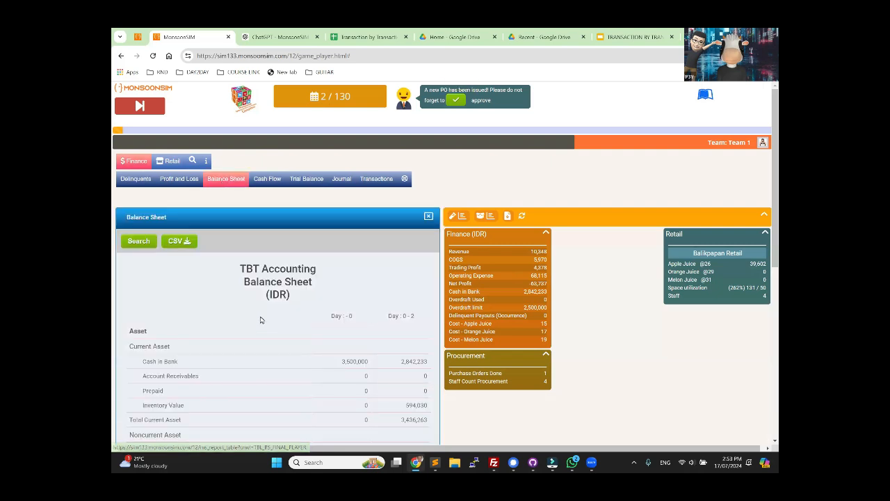
pyautogui.click(139, 241)
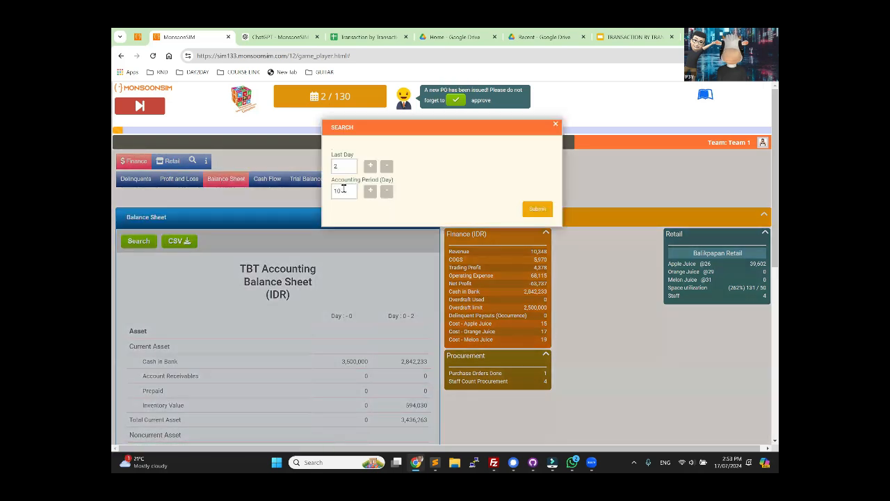
pyautogui.doubleClick(342, 190)
pyautogui.write('1')
pyautogui.click(534, 210)
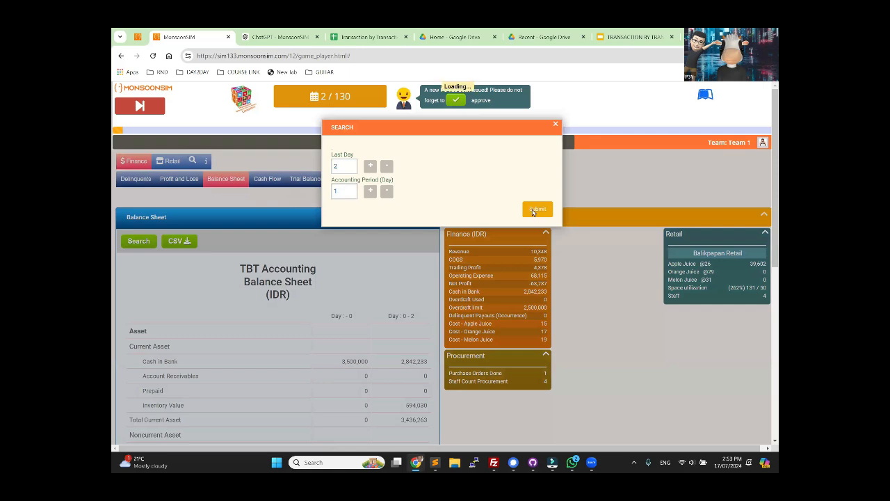
pyautogui.scroll(-2, 384, 328)
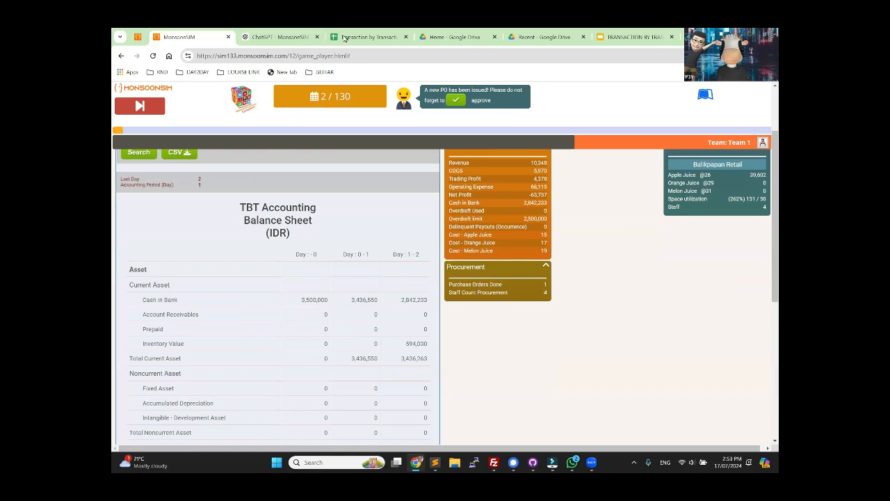
# Step: Copy the day 1-2 inventory value, 594,030, from the balance sheet into cell B3 of the COGS & TRADING PROFIT sheet
pyautogui.click(343, 44)
pyautogui.click(232, 192)
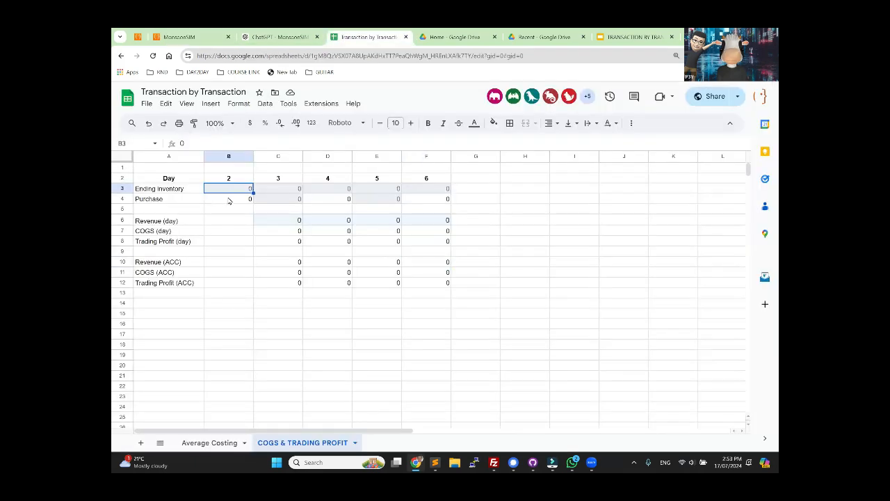
pyautogui.click(232, 199)
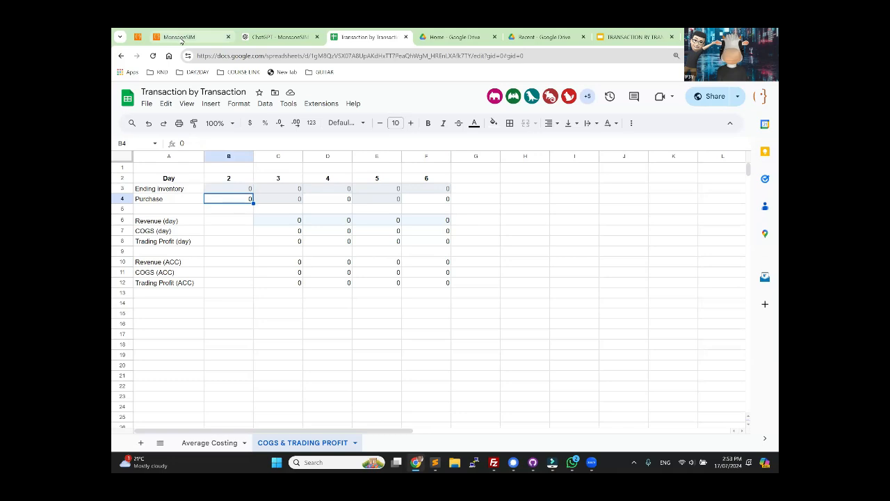
pyautogui.click(181, 39)
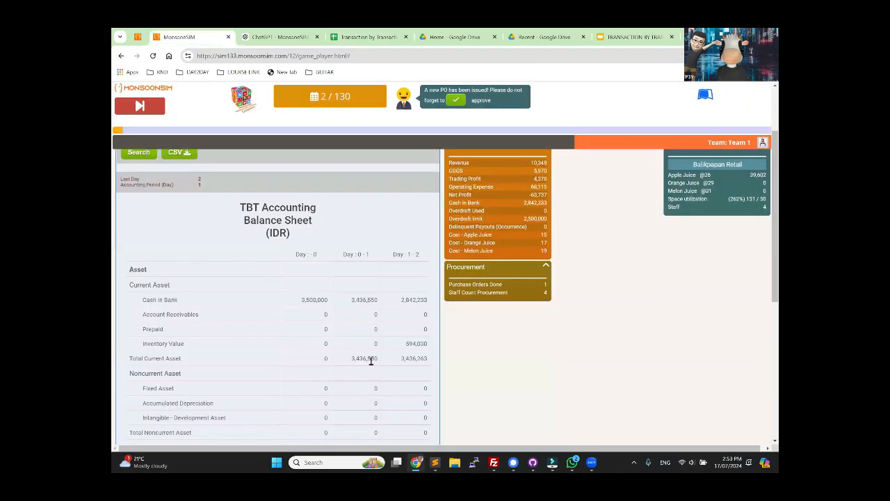
pyautogui.doubleClick(414, 344)
pyautogui.hotkey('ctrl', 'c')
pyautogui.click(365, 38)
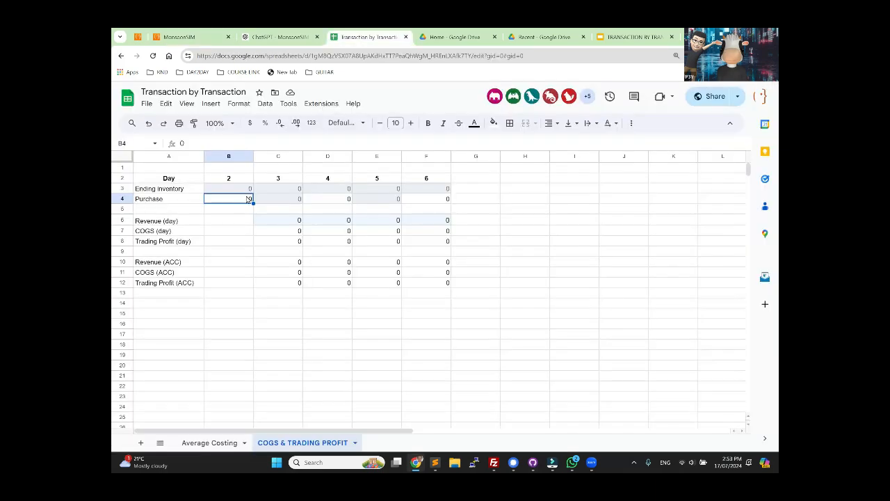
pyautogui.click(233, 190)
pyautogui.hotkey('ctrl', 'v')
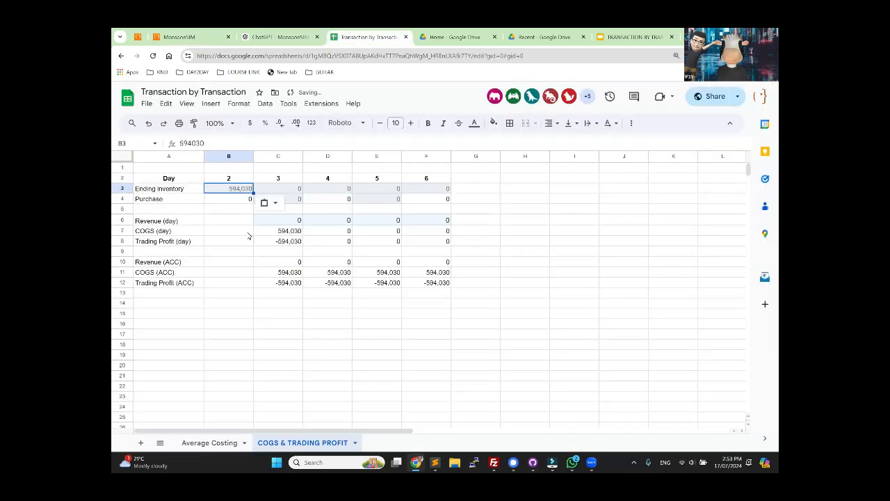
pyautogui.click(229, 286)
# Step: Review the balance sheet and the Finance COGS figure in MonsoonSIM against the values in the COGS & TRADING PROFIT sheet
pyautogui.click(185, 39)
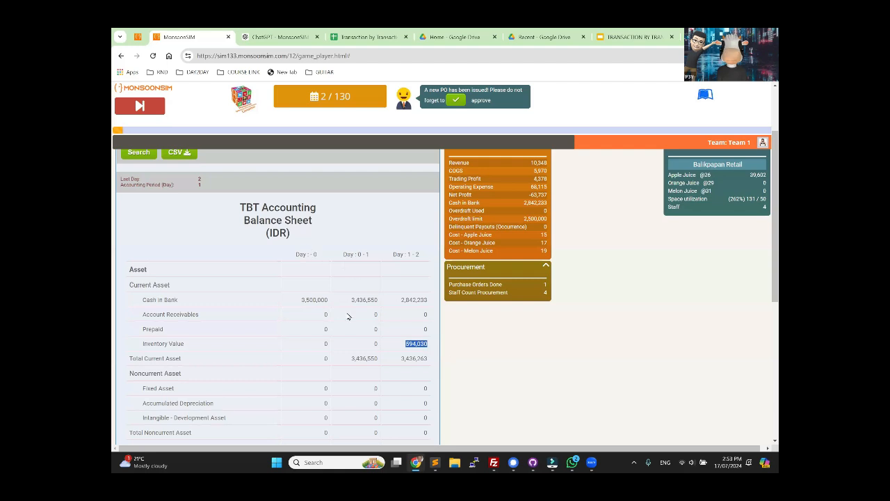
pyautogui.scroll(-5, 348, 315)
pyautogui.scroll(5, 348, 317)
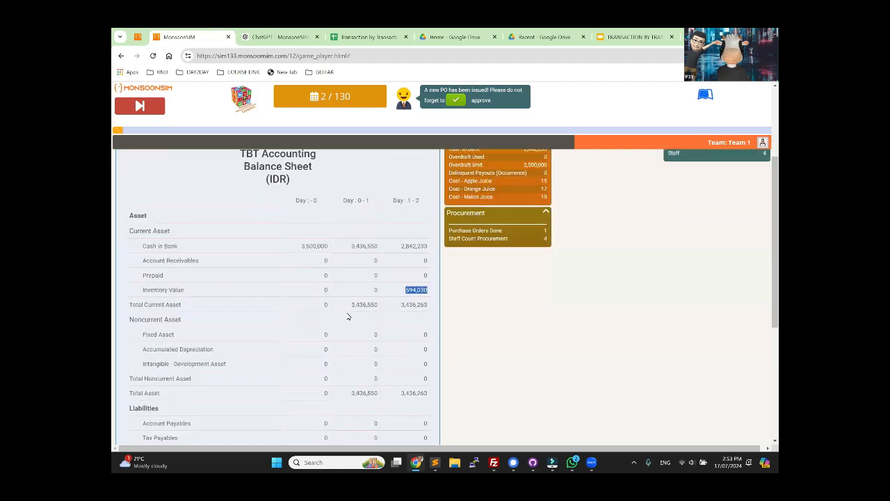
pyautogui.click(361, 39)
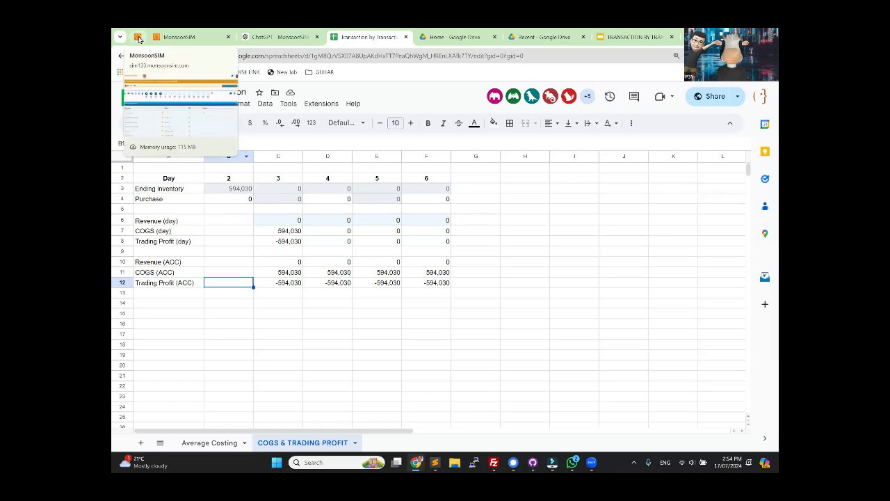
pyautogui.click(178, 37)
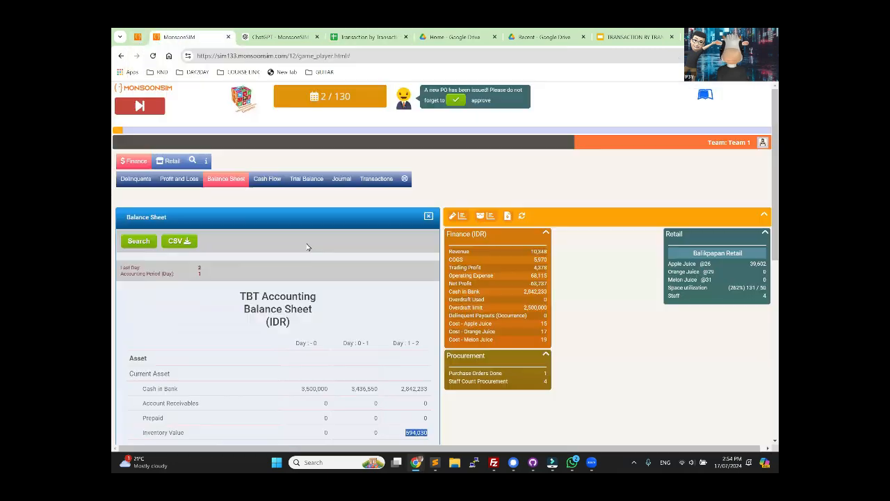
pyautogui.doubleClick(537, 260)
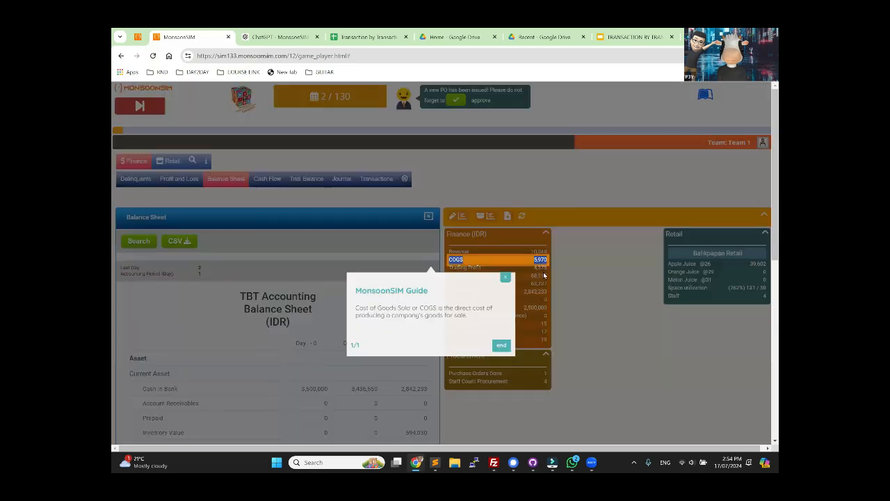
pyautogui.click(521, 276)
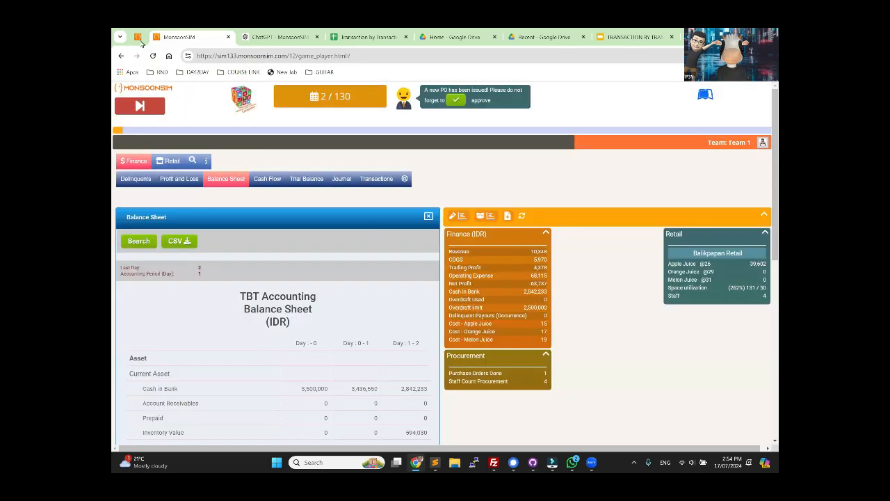
pyautogui.click(356, 38)
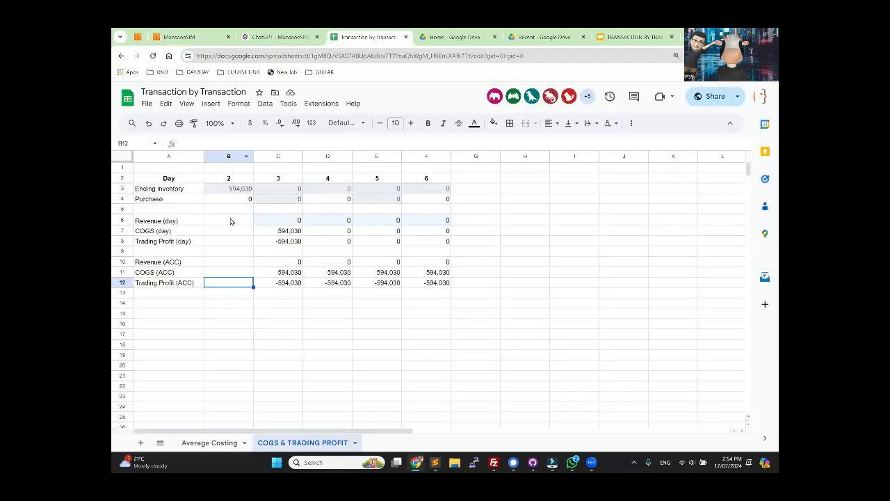
# Step: Relabel the first two day headers, setting C2 to 2 and B2 to 1
pyautogui.click(284, 180)
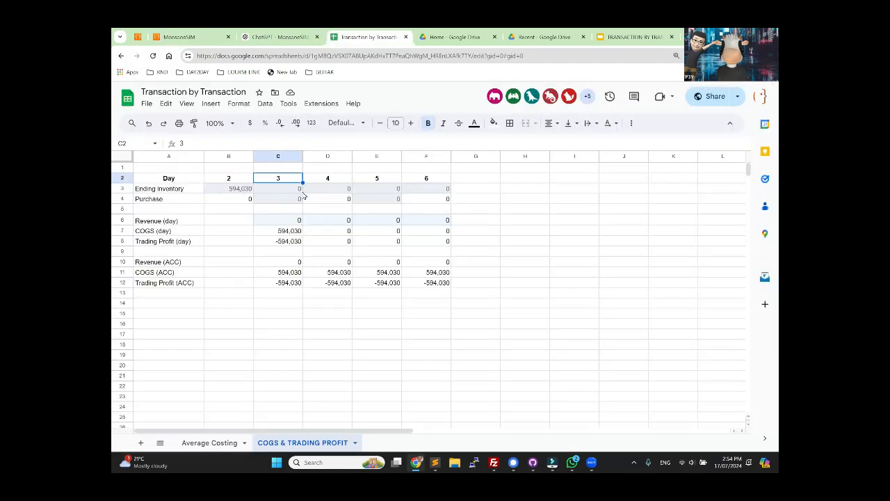
pyautogui.write('2')
pyautogui.press('Left')
pyautogui.press('Down')
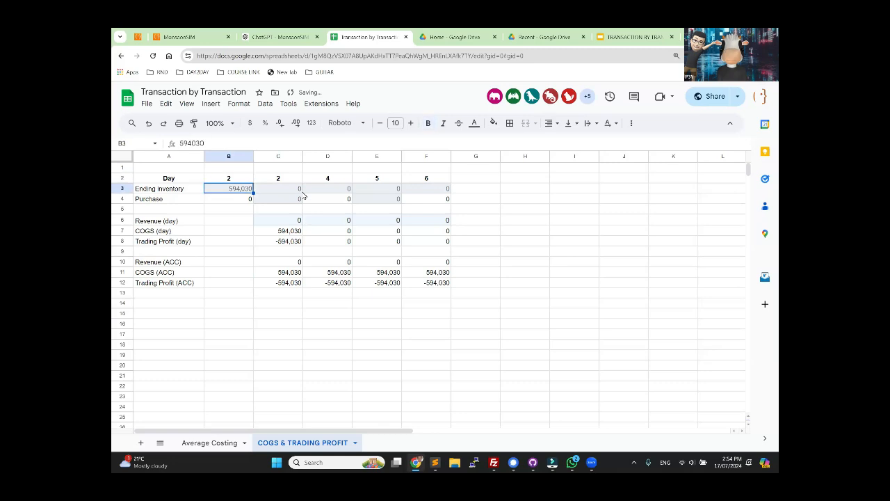
pyautogui.press('Up')
pyautogui.write('1')
pyautogui.press('Return')
# Step: Copy the ending inventory of 594,030 from B3 into C3 under day 2
pyautogui.click(284, 190)
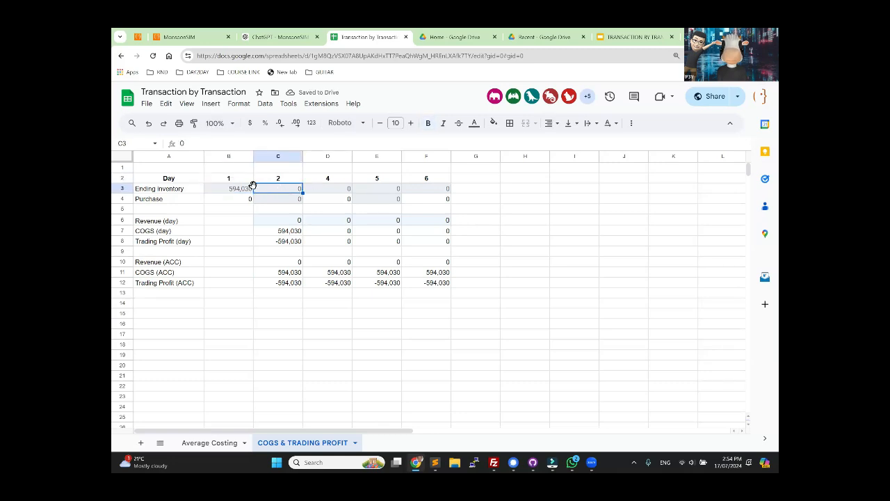
pyautogui.click(231, 191)
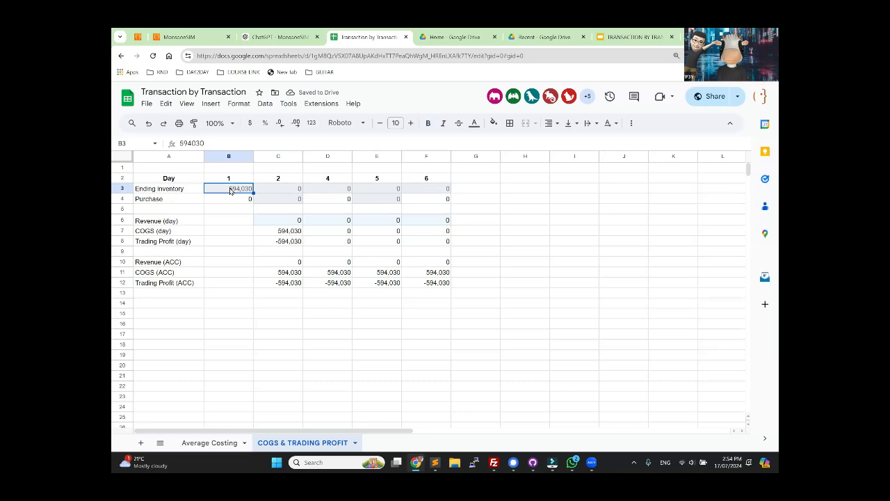
pyautogui.hotkey('ctrl', 'c')
pyautogui.click(279, 191)
pyautogui.hotkey('ctrl', 'v')
pyautogui.click(233, 193)
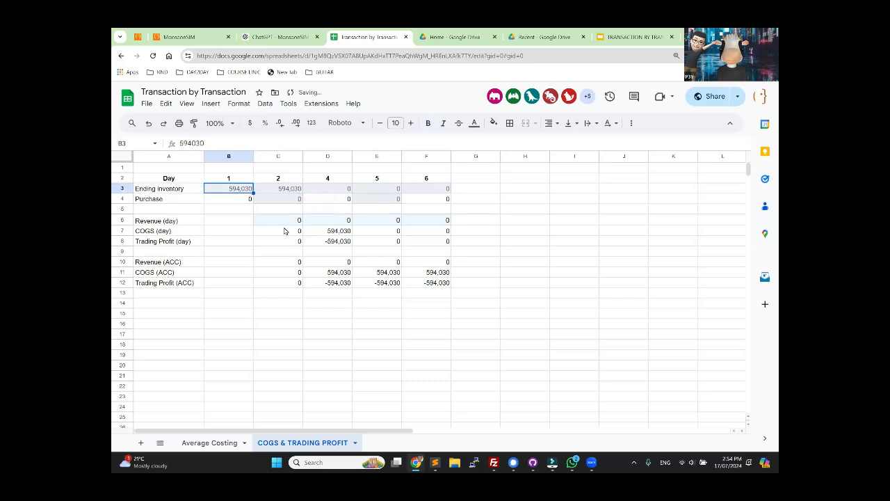
# Step: Set the day 1 ending inventory in B3 to 0 and record the 600,000 finished goods purchase from MonsoonSIM's Retail transactions in C4
pyautogui.write('0')
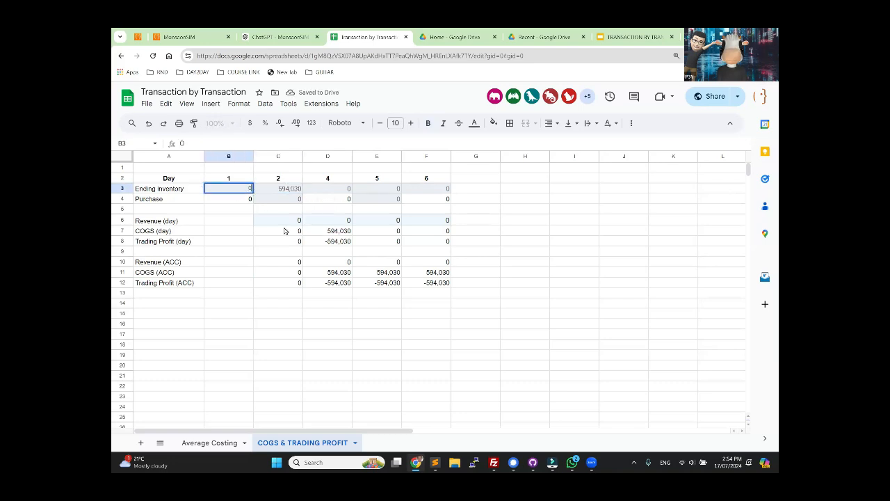
pyautogui.click(284, 231)
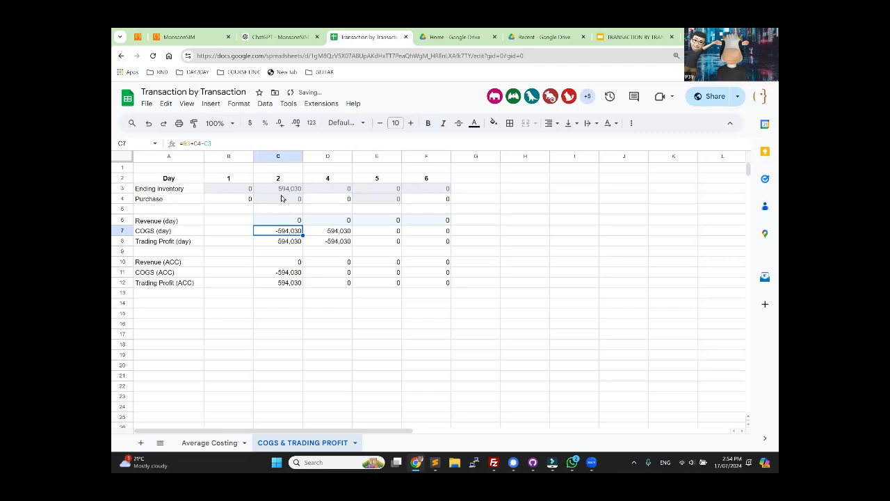
pyautogui.click(191, 36)
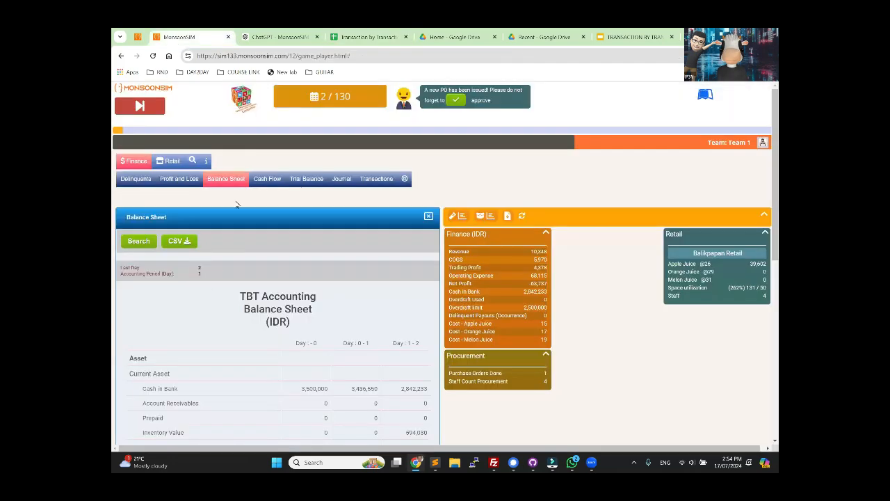
pyautogui.click(374, 182)
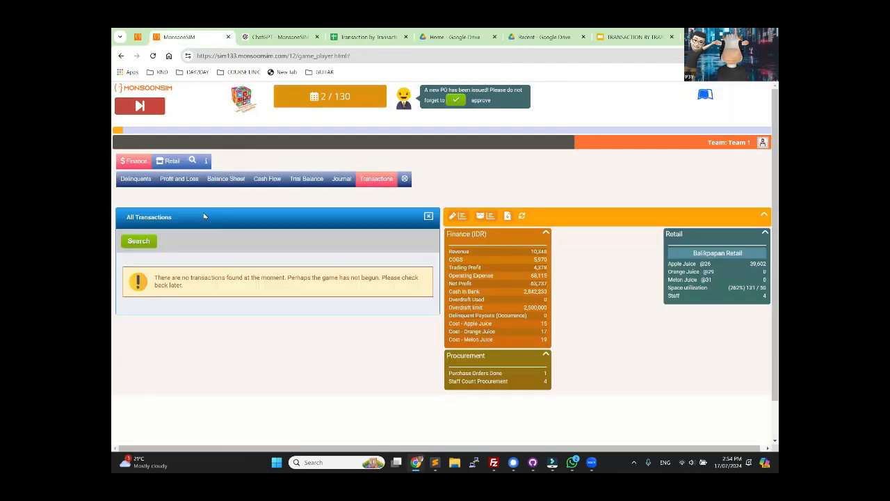
pyautogui.click(169, 161)
pyautogui.click(299, 179)
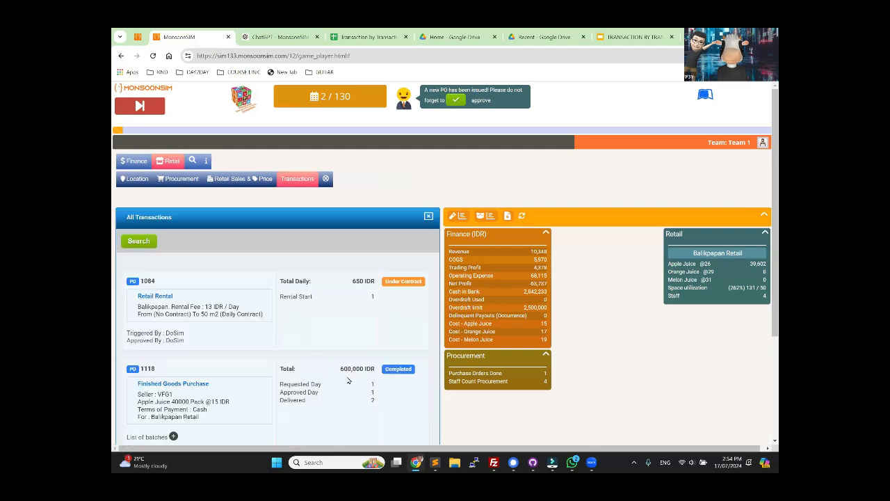
pyautogui.doubleClick(350, 367)
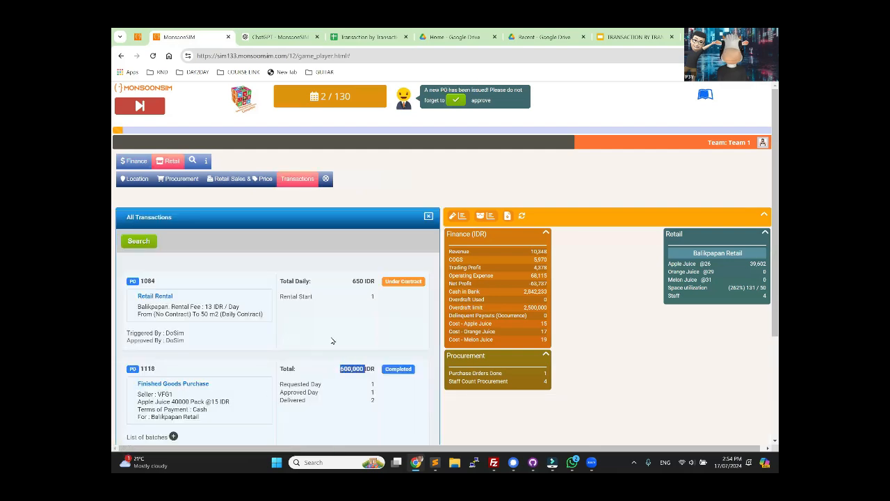
pyautogui.click(367, 36)
pyautogui.click(290, 199)
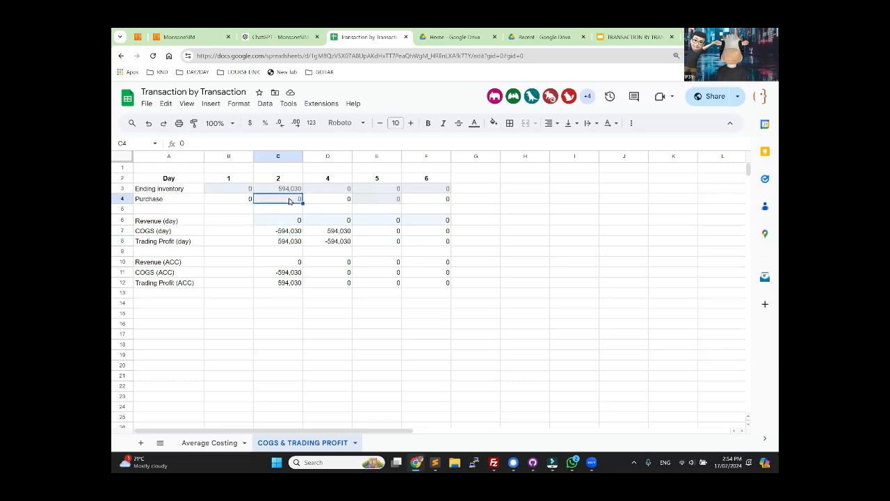
pyautogui.write('600,000')
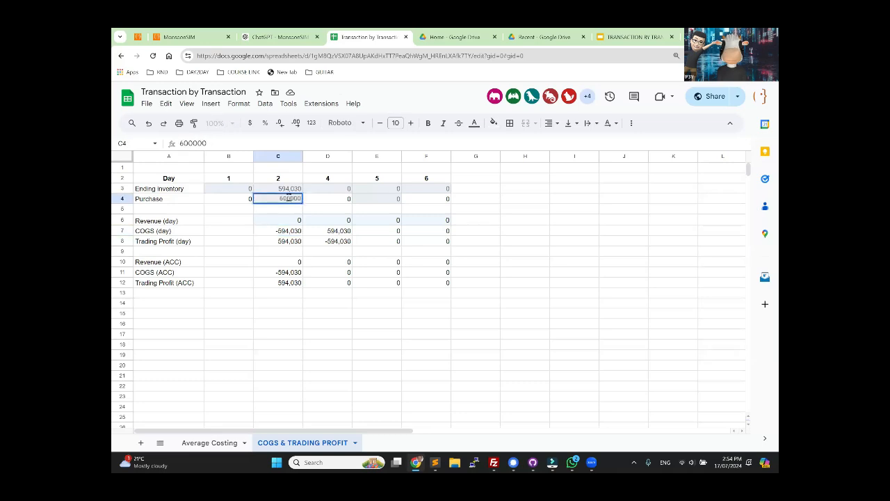
pyautogui.press('Return')
# Step: Copy the revenue of 10,348 from MonsoonSIM's Finance summary into C6 as the day 2 revenue
pyautogui.click(182, 37)
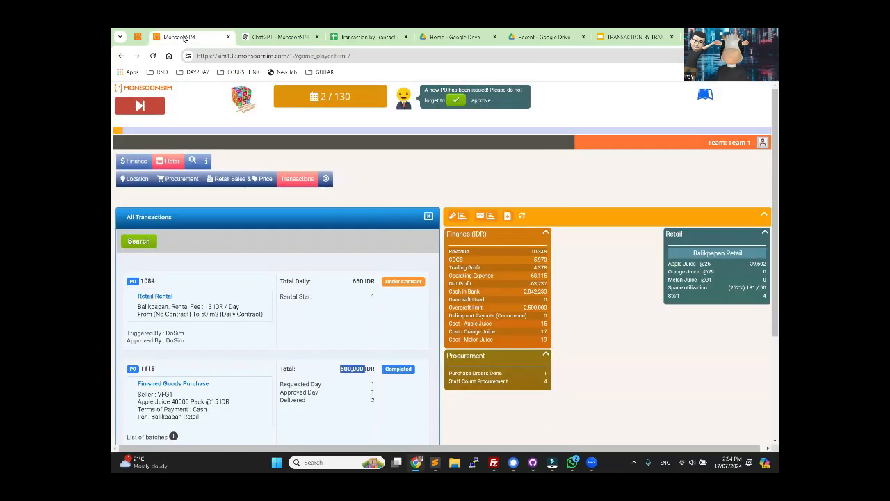
pyautogui.click(533, 251)
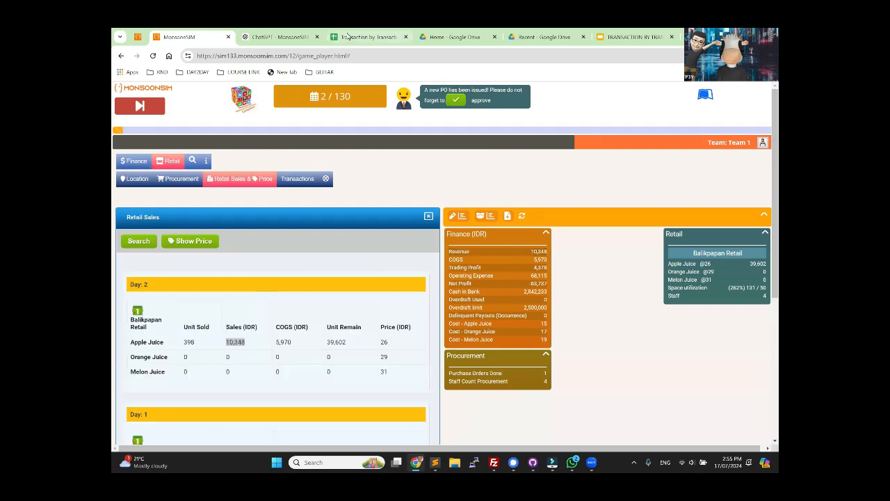
pyautogui.click(348, 37)
pyautogui.click(271, 221)
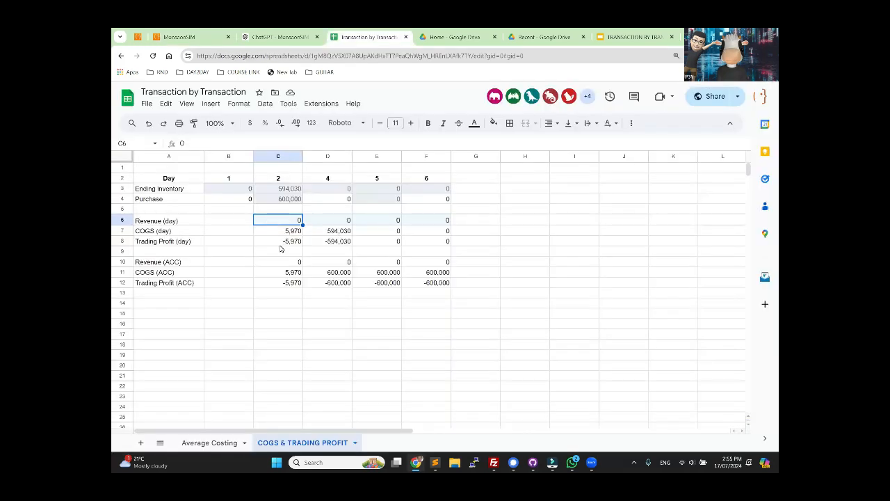
pyautogui.hotkey('ctrl', 'v')
pyautogui.click(267, 304)
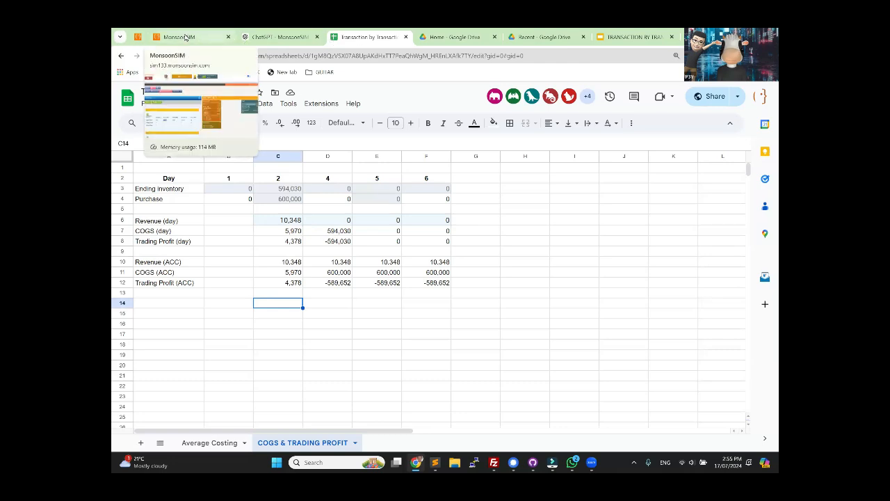
# Step: Compare the day 2 COGS formula and trading profit in the sheet with MonsoonSIM's Retail Sales and Finance figures
pyautogui.click(185, 37)
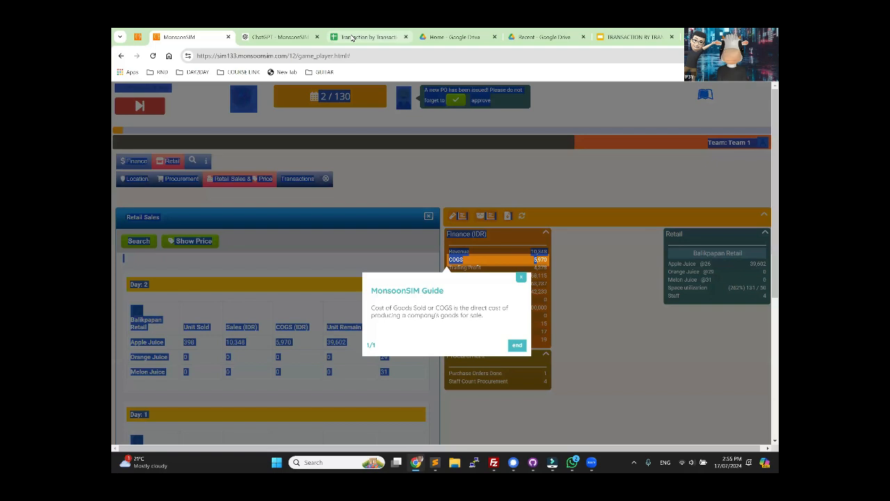
pyautogui.click(354, 37)
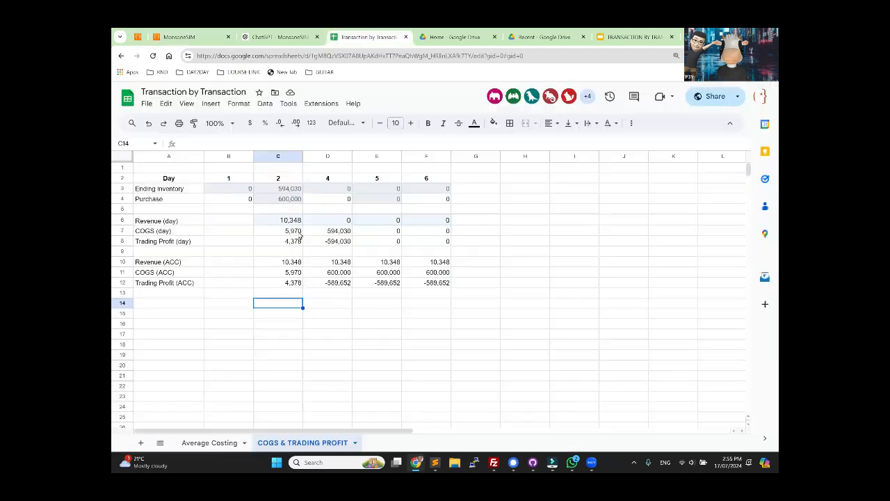
pyautogui.click(294, 232)
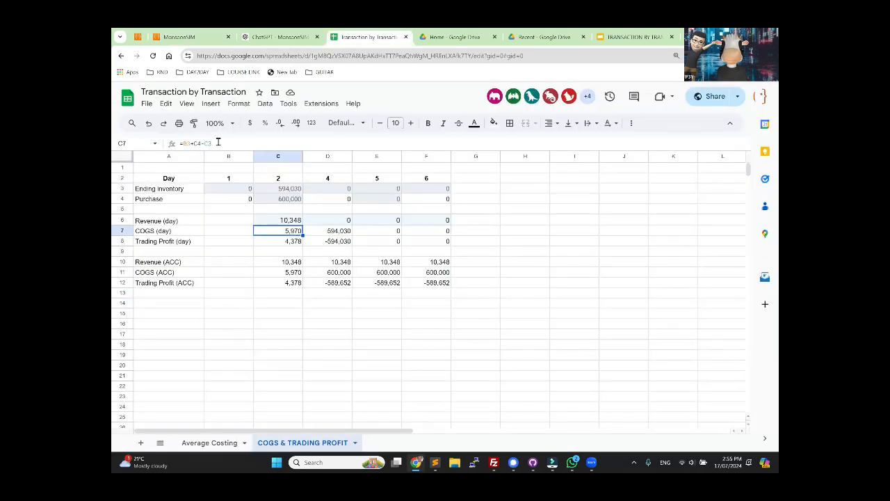
pyautogui.moveTo(212, 144); pyautogui.dragTo(171, 145)
pyautogui.click(179, 37)
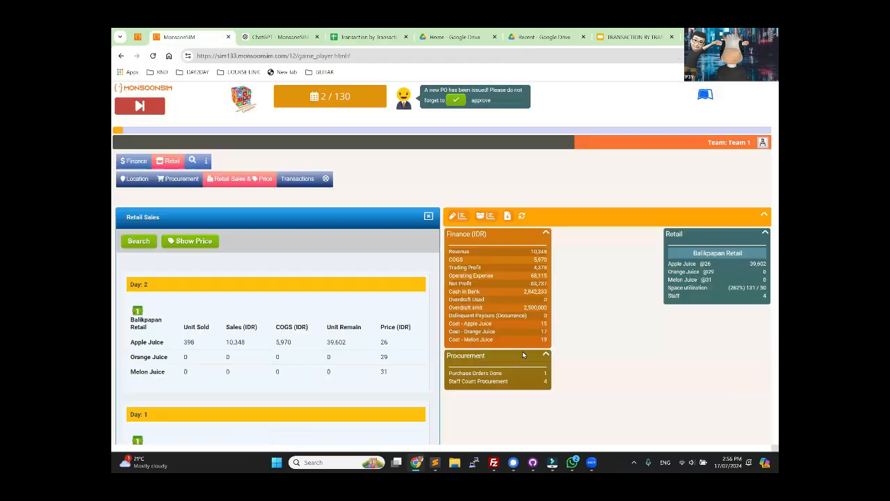
pyautogui.doubleClick(535, 266)
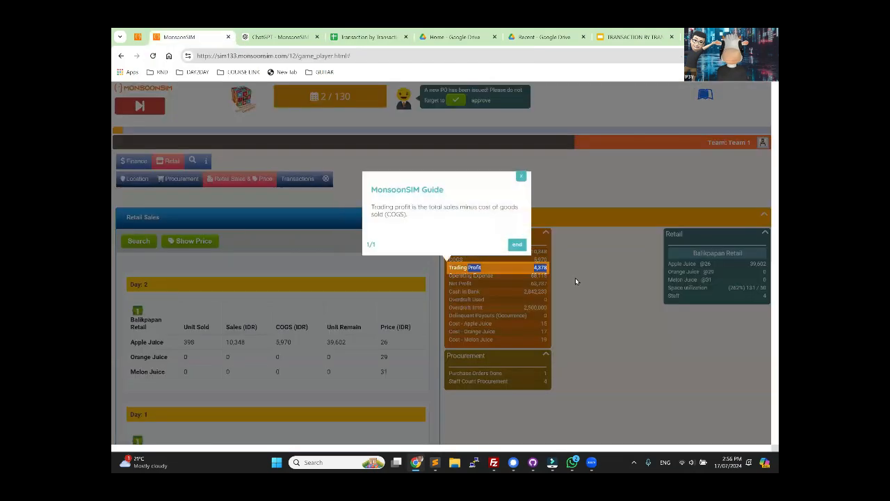
pyautogui.click(369, 37)
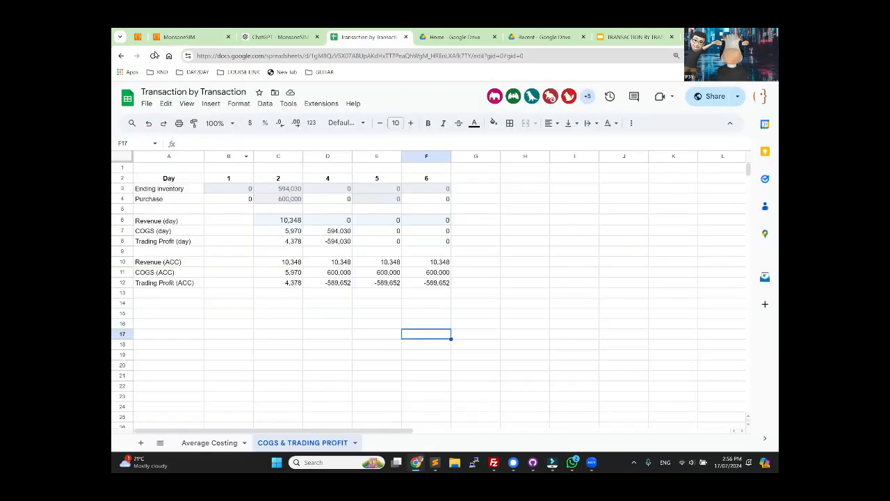
# Step: Advance the MonsoonSIM game to day 3 and load the new day's retail sales
pyautogui.click(180, 38)
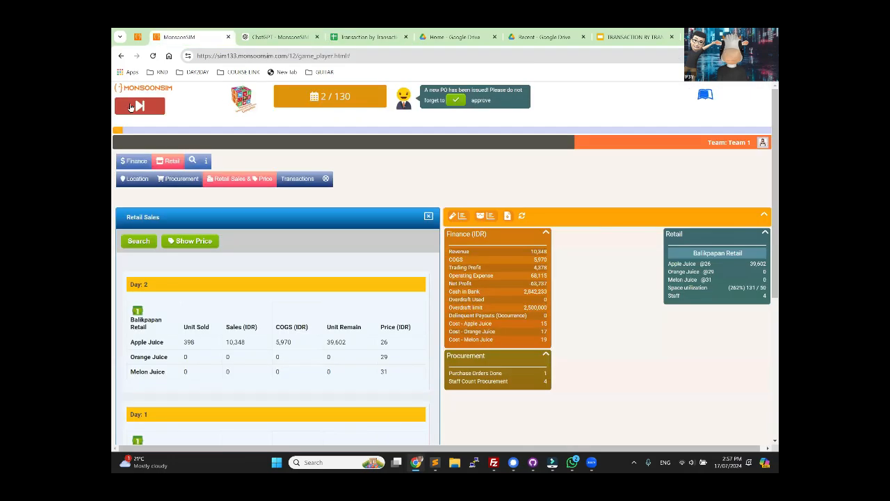
pyautogui.click(132, 105)
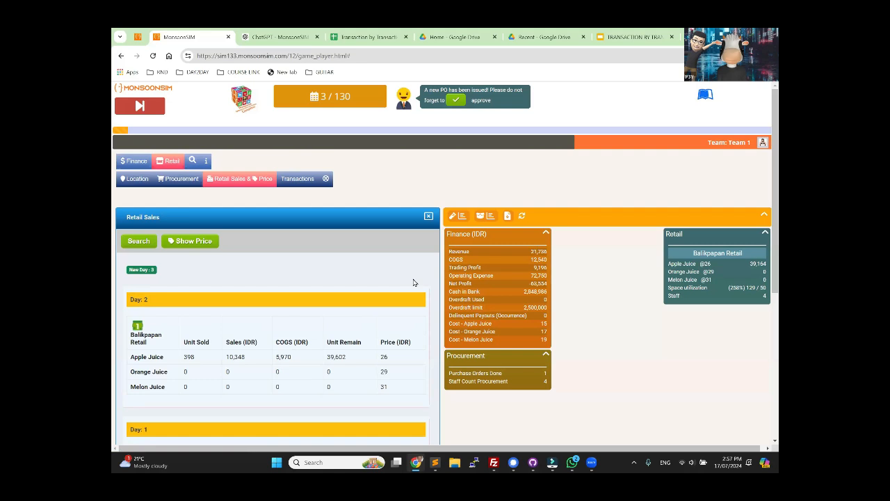
pyautogui.click(141, 269)
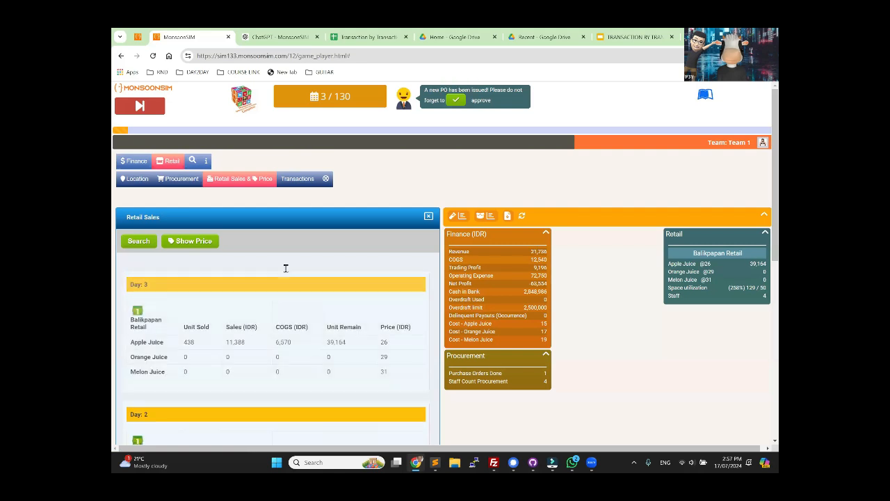
# Step: Copy the day 3 inventory value of 587,460 from MonsoonSIM's balance sheet into D3 as the ending inventory
pyautogui.click(346, 35)
pyautogui.click(340, 188)
pyautogui.click(334, 200)
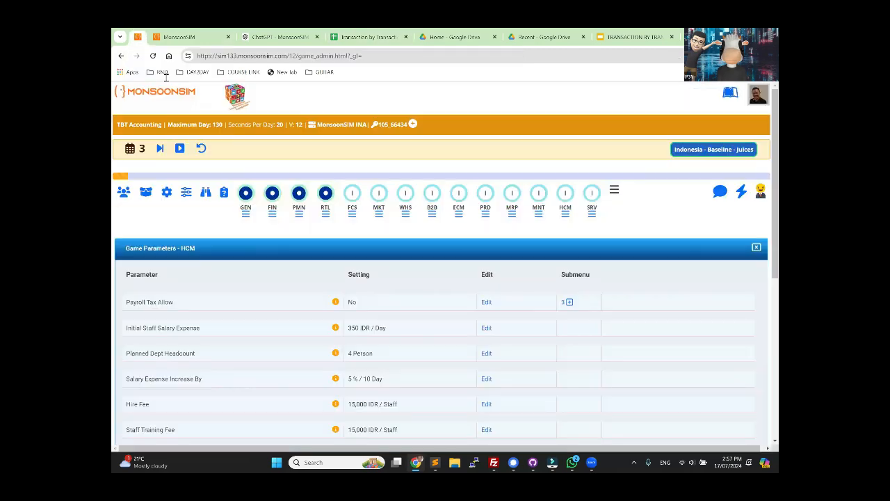
pyautogui.click(177, 36)
pyautogui.click(186, 36)
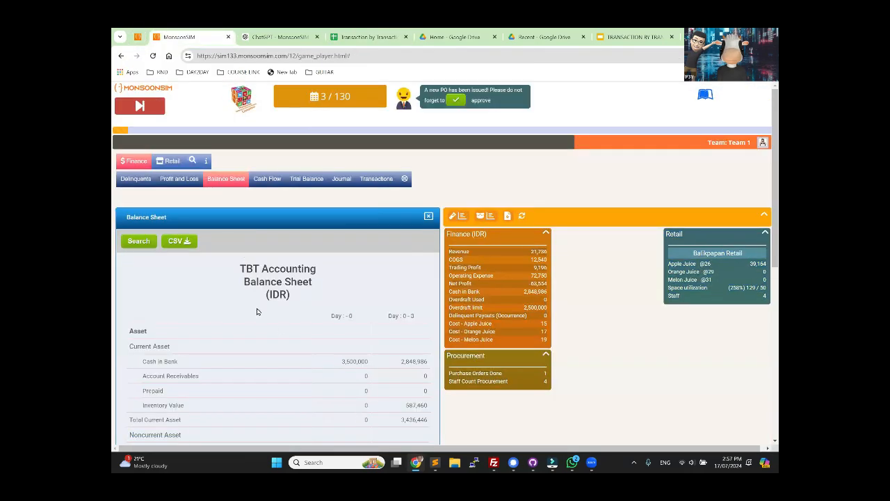
pyautogui.scroll(-1, 381, 365)
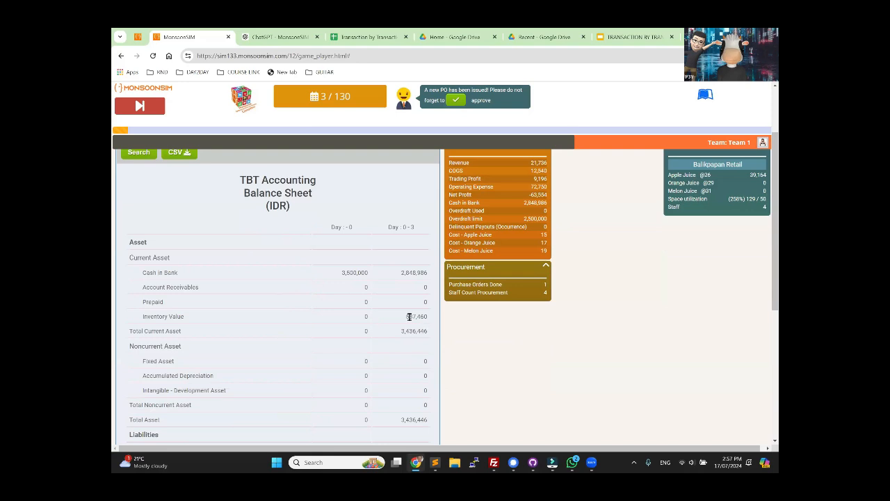
pyautogui.doubleClick(409, 317)
pyautogui.hotkey('ctrl', 'c')
pyautogui.click(361, 38)
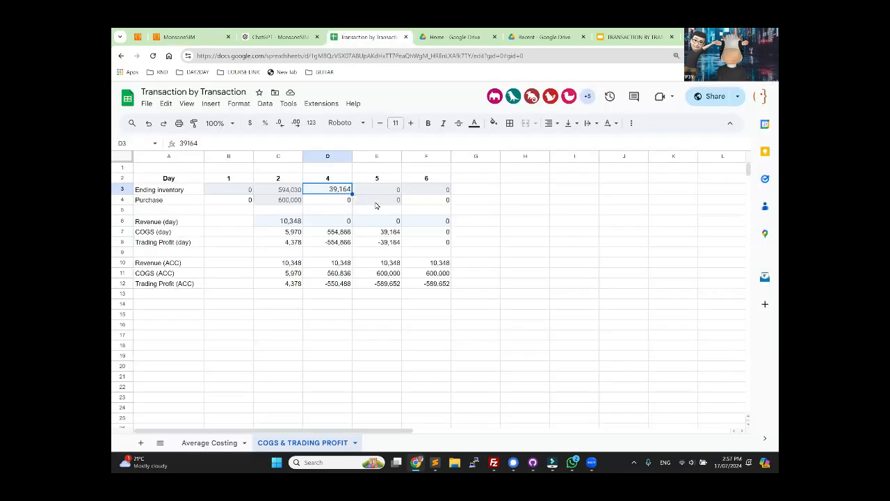
pyautogui.hotkey('ctrl', 'v')
# Step: Inspect the accumulated COGS formulas in C11 and D11
pyautogui.click(515, 228)
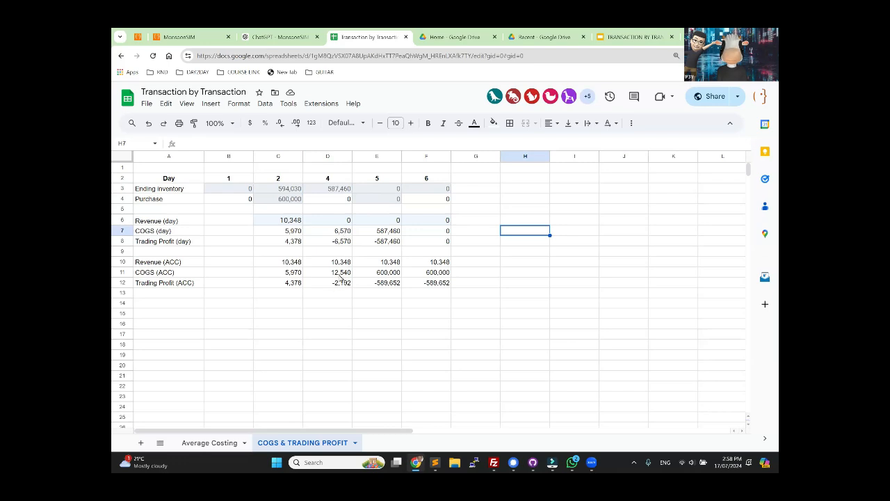
pyautogui.click(289, 275)
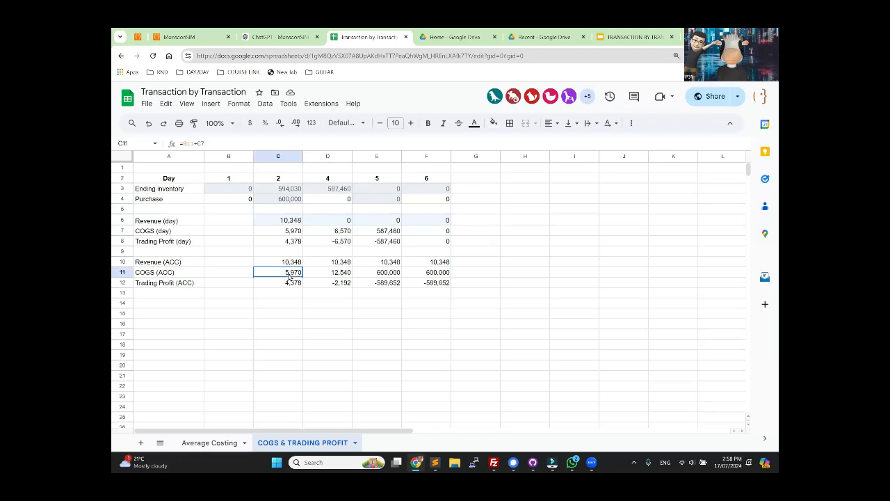
pyautogui.click(335, 276)
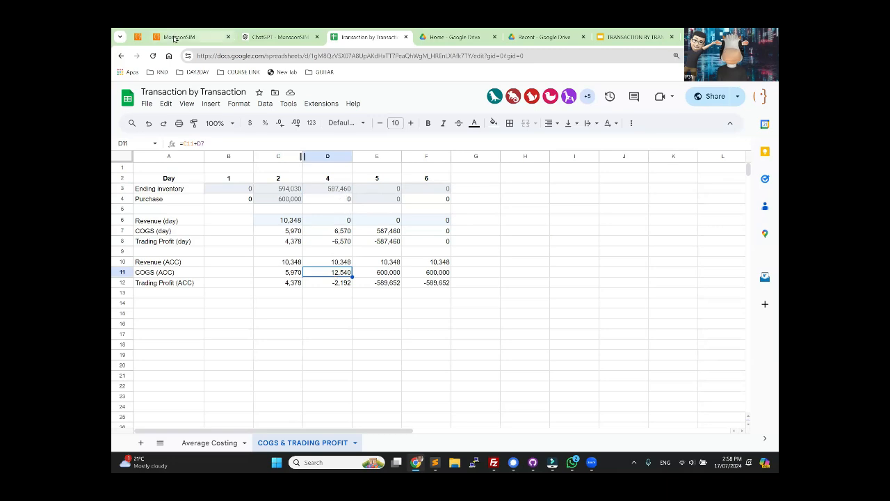
# Step: Copy the day 3 apple juice sales of 11,388 from MonsoonSIM's Retail Sales report into D6 as the day's revenue
pyautogui.click(175, 37)
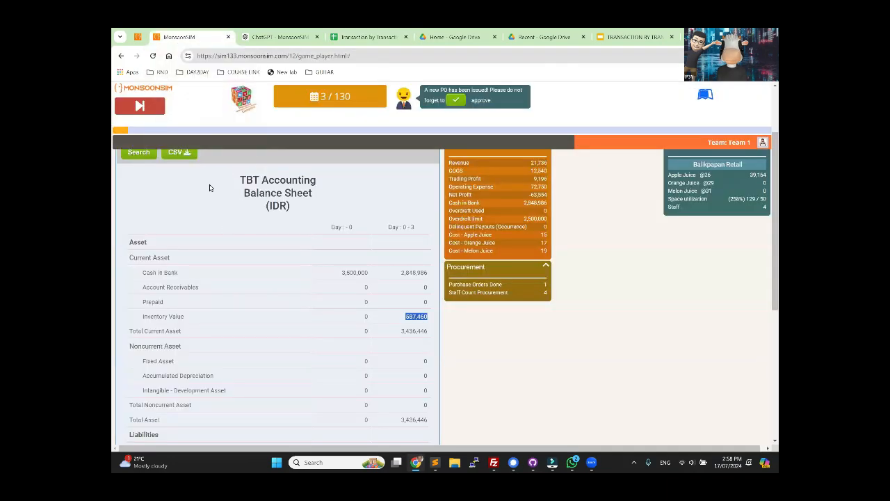
pyautogui.click(172, 164)
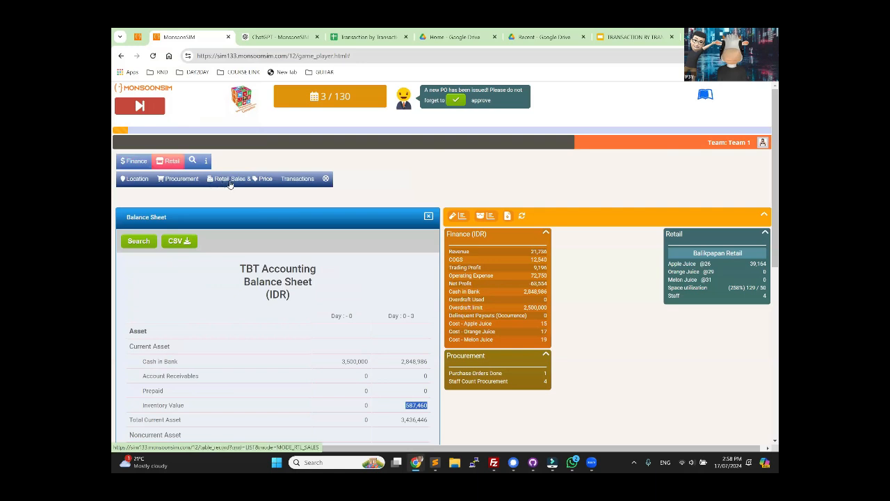
pyautogui.click(231, 185)
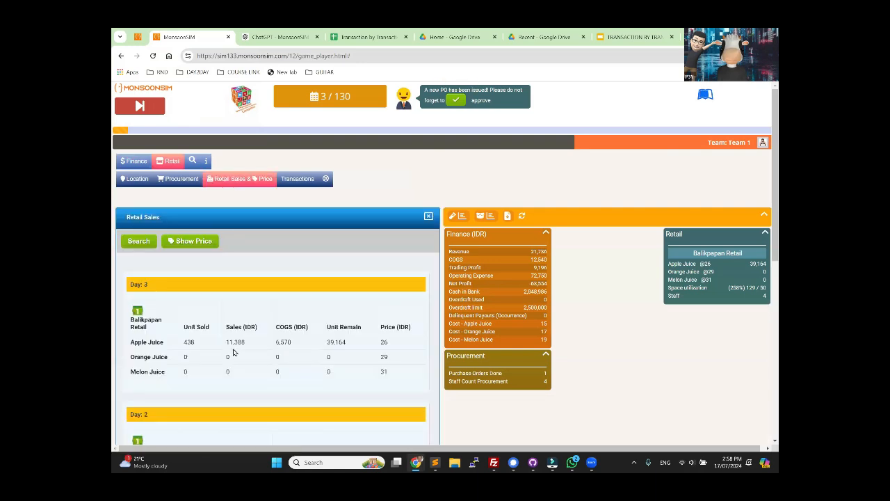
pyautogui.moveTo(226, 341); pyautogui.dragTo(249, 346)
pyautogui.hotkey('ctrl', 'c')
pyautogui.click(366, 37)
pyautogui.click(338, 221)
pyautogui.hotkey('ctrl', 'v')
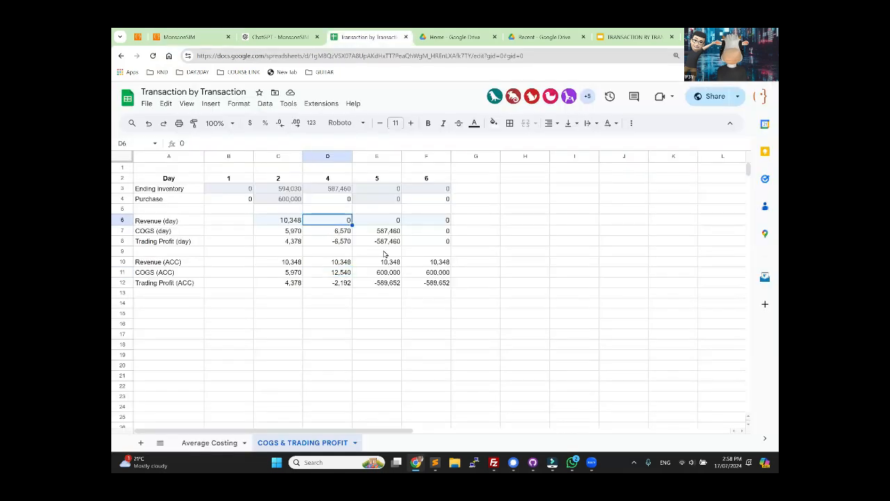
pyautogui.click(379, 326)
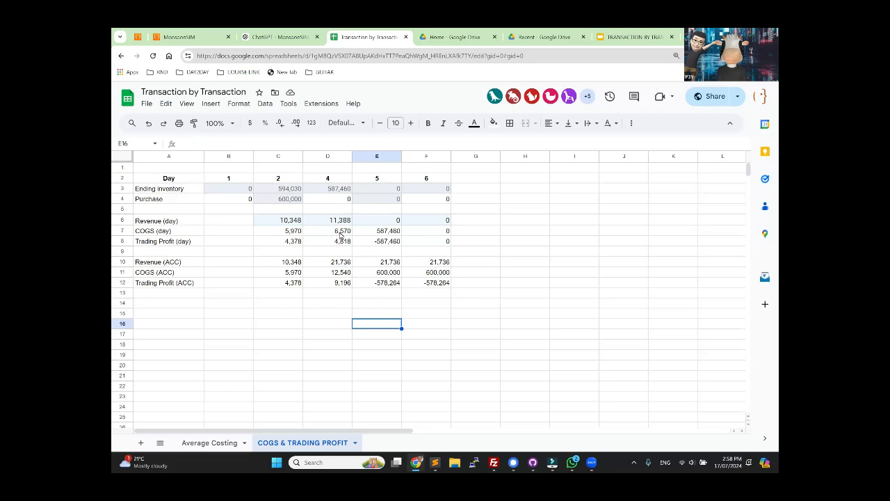
# Step: Compare MonsoonSIM's Finance totals with the accumulated revenue, COGS and trading profit in column D of the sheet
pyautogui.click(178, 36)
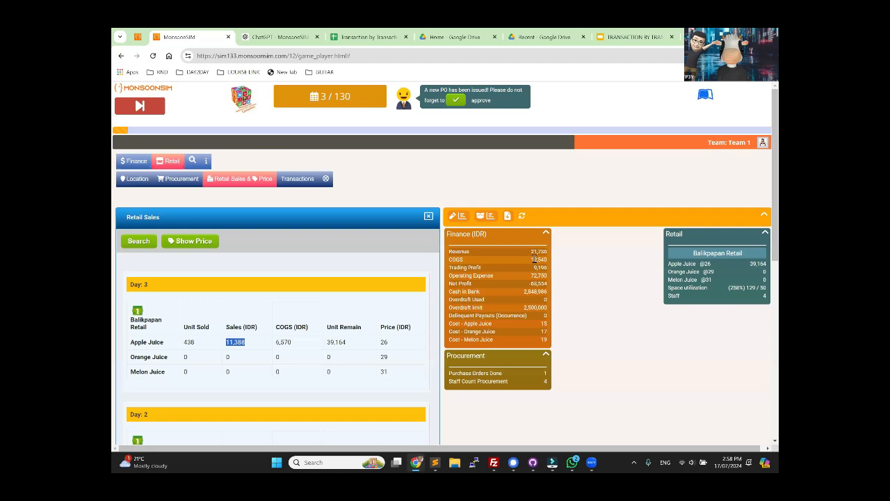
pyautogui.click(365, 37)
pyautogui.click(341, 273)
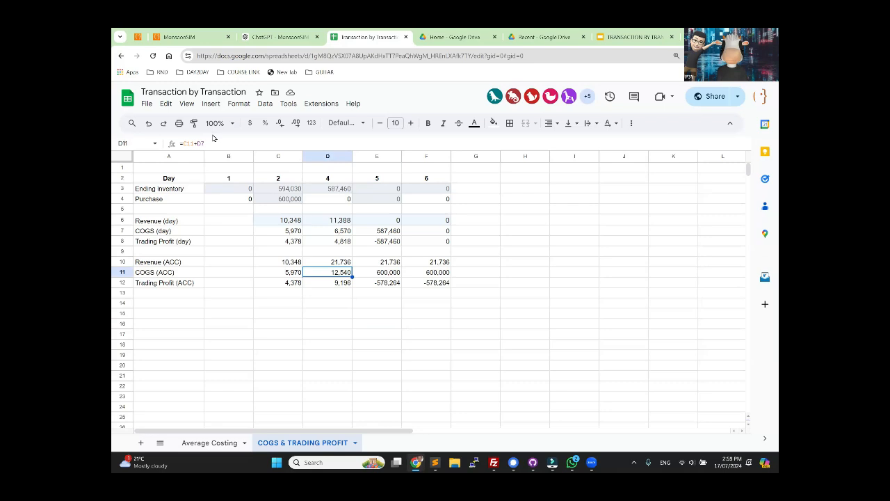
# Step: Check MonsoonSIM's Finance COGS and trading profit against the accumulated values in D11 and D12 of the sheet
pyautogui.click(337, 233)
pyautogui.click(345, 277)
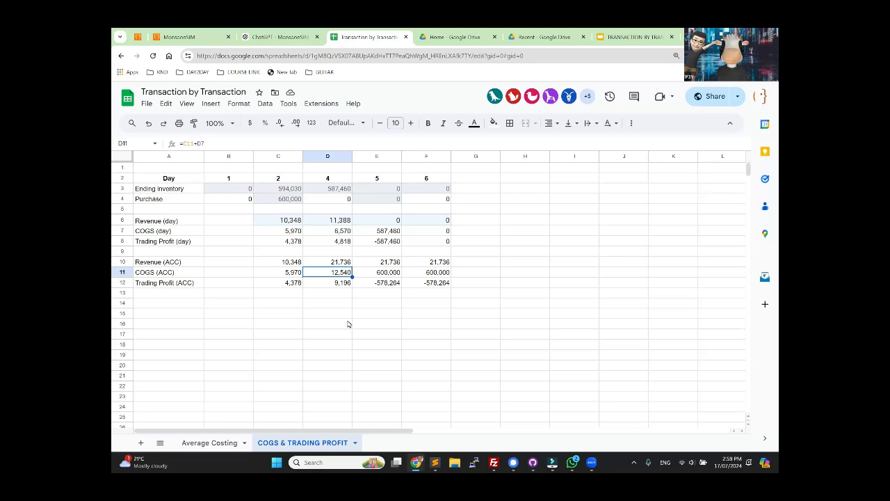
pyautogui.click(178, 36)
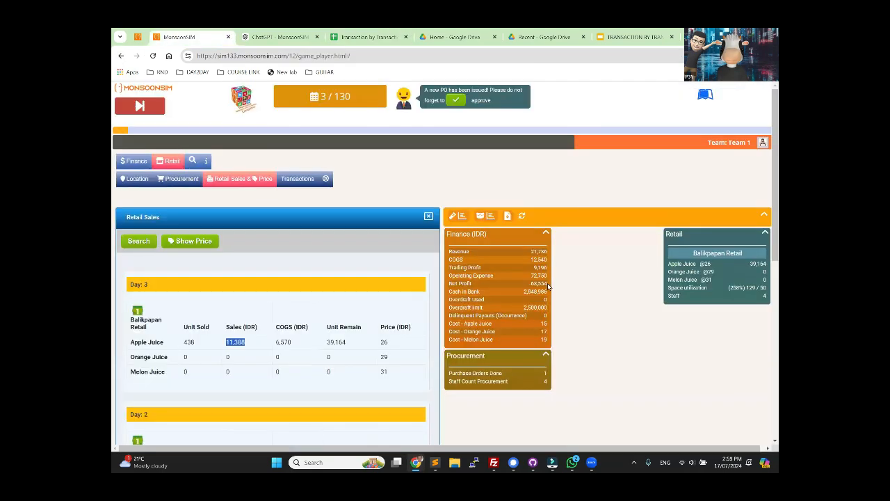
pyautogui.click(537, 258)
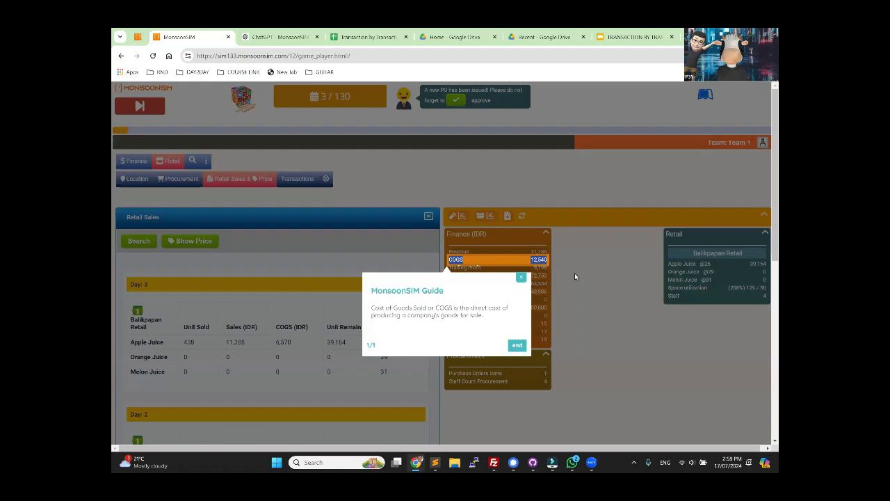
pyautogui.click(521, 277)
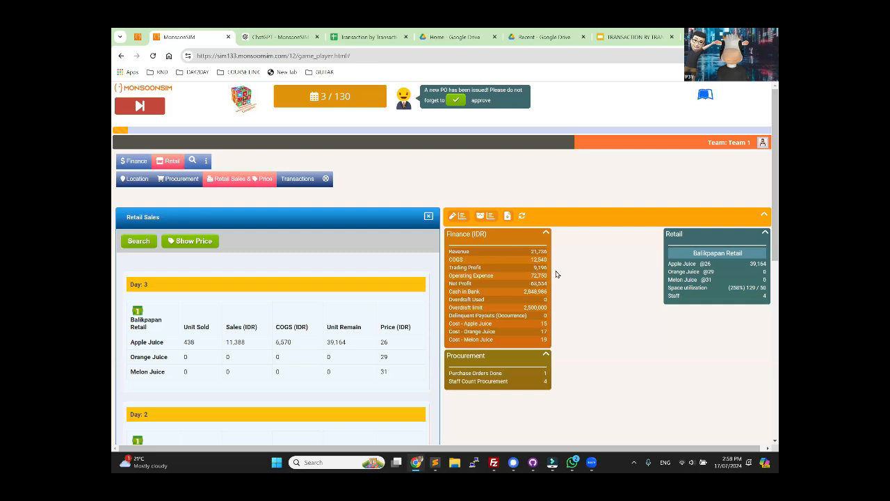
pyautogui.click(362, 41)
pyautogui.press('Down')
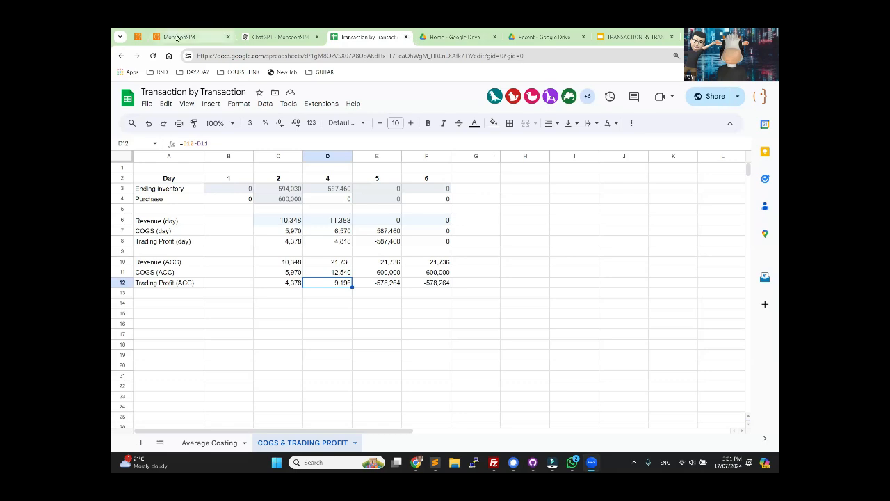
# Step: Reset the TBT Accounting game to day 0 from the MonsoonSIM admin page
pyautogui.click(178, 37)
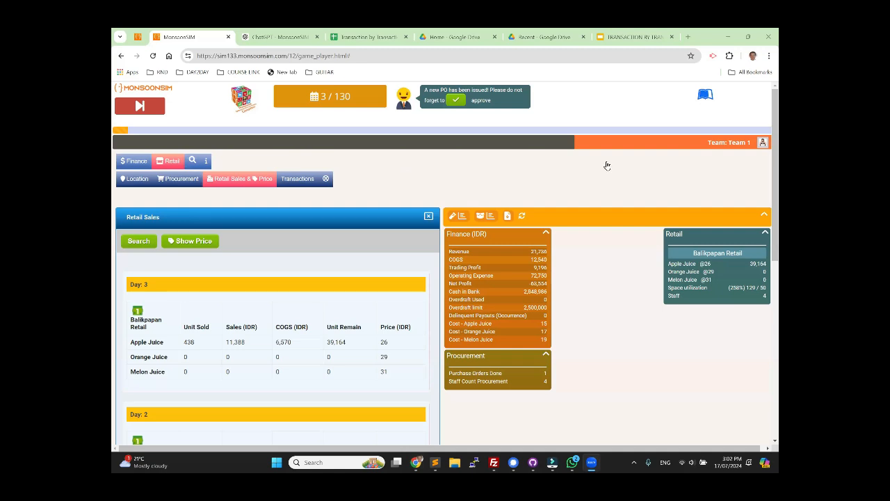
pyautogui.click(221, 153)
pyautogui.click(137, 37)
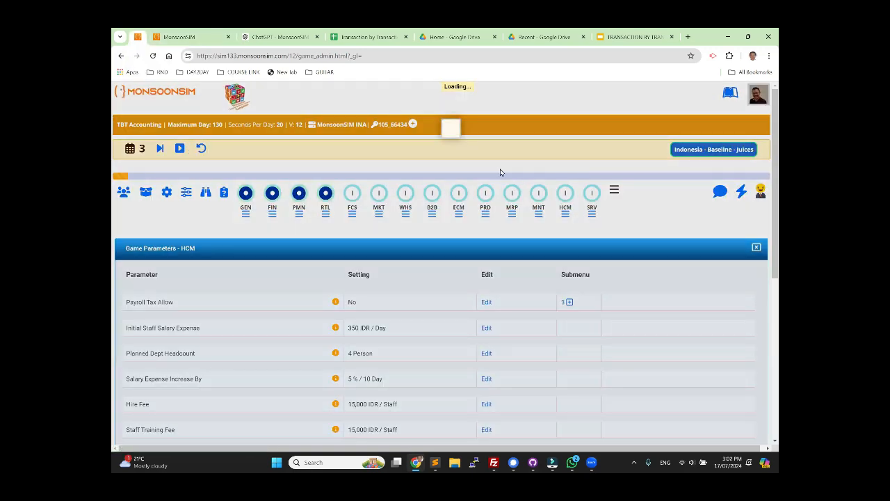
pyautogui.click(535, 159)
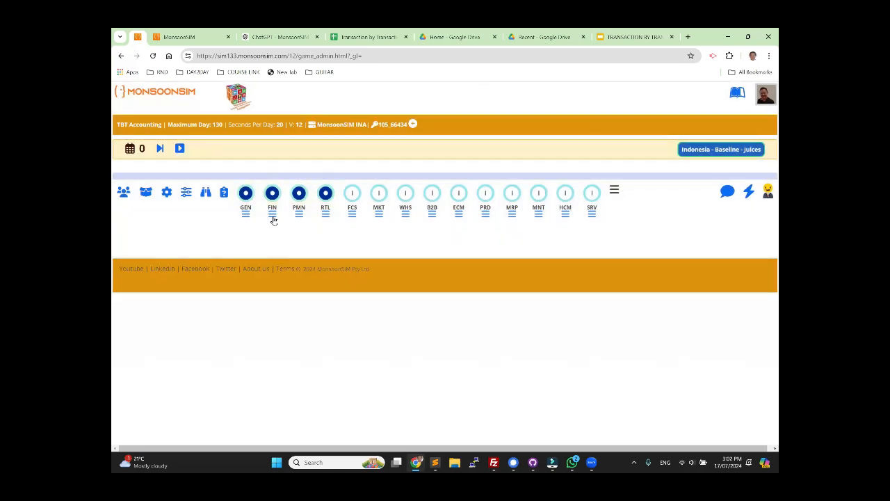
# Step: Set the Loans 1 Allow parameter to Yes in the game's FIN parameters
pyautogui.click(272, 217)
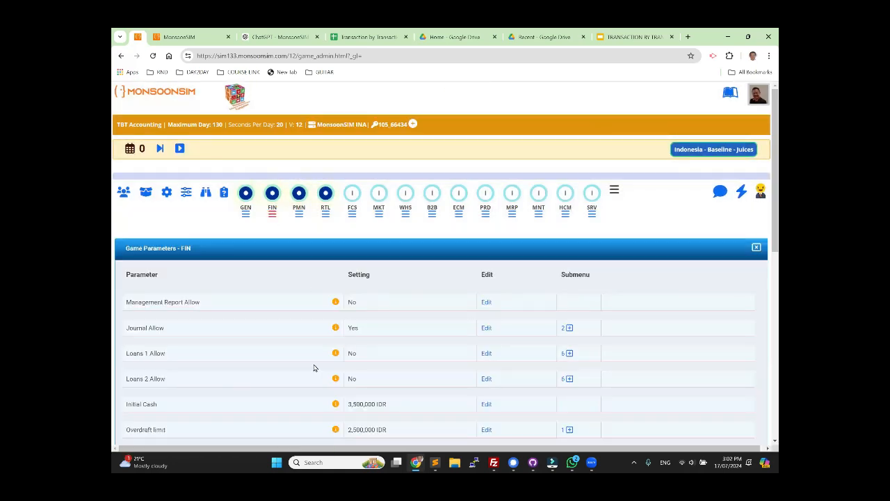
pyautogui.click(486, 353)
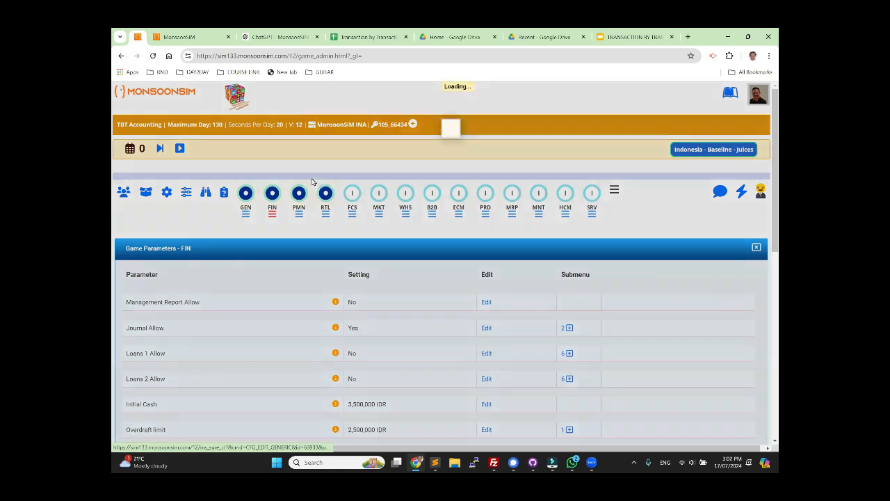
pyautogui.click(320, 176)
pyautogui.click(320, 194)
pyautogui.click(563, 265)
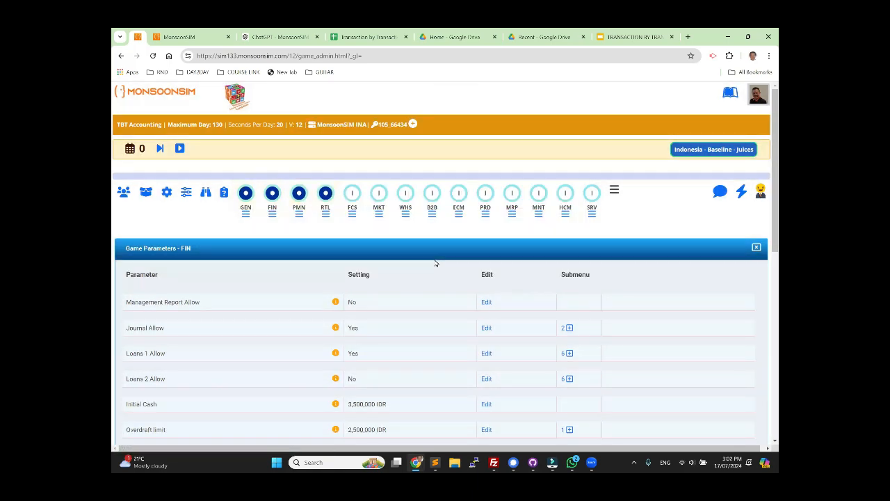
# Step: Rent 50 m2 of Balikpapan retail space on a daily contract in the player game and advance to day 1
pyautogui.click(173, 36)
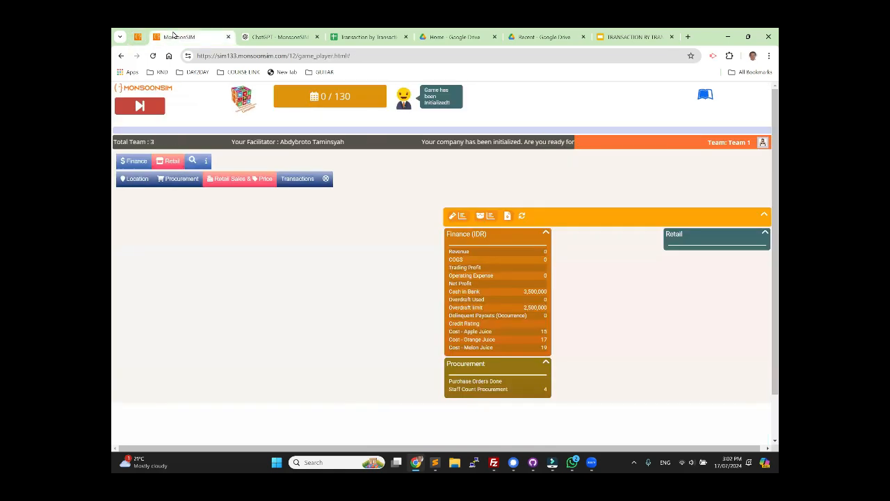
pyautogui.click(131, 179)
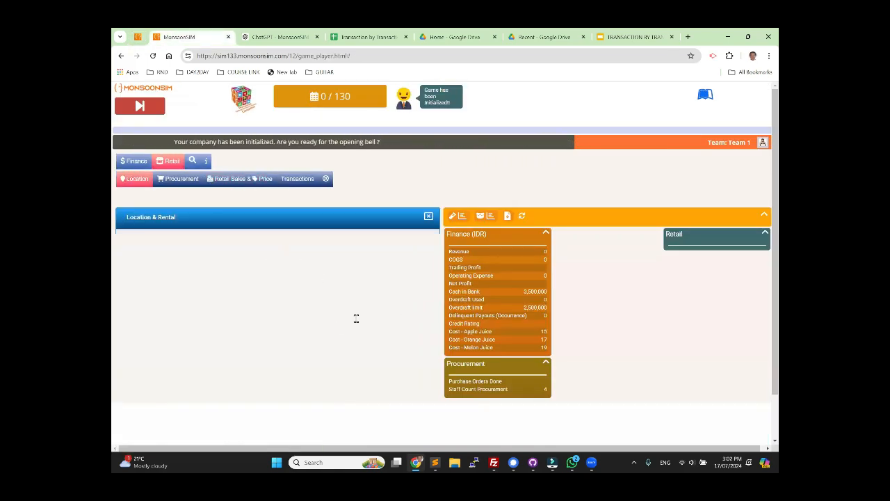
pyautogui.click(359, 289)
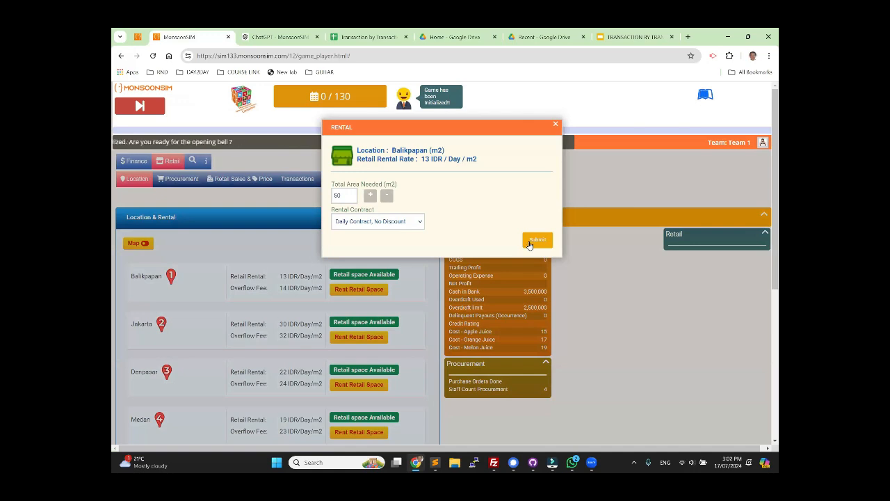
pyautogui.click(536, 239)
pyautogui.click(405, 300)
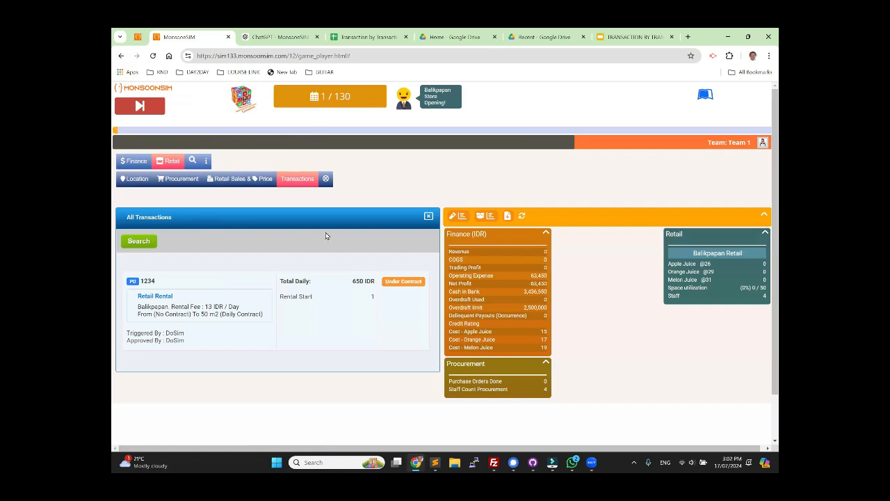
# Step: Try to apply for the Easy Money loan on day 1
pyautogui.click(132, 161)
pyautogui.click(128, 179)
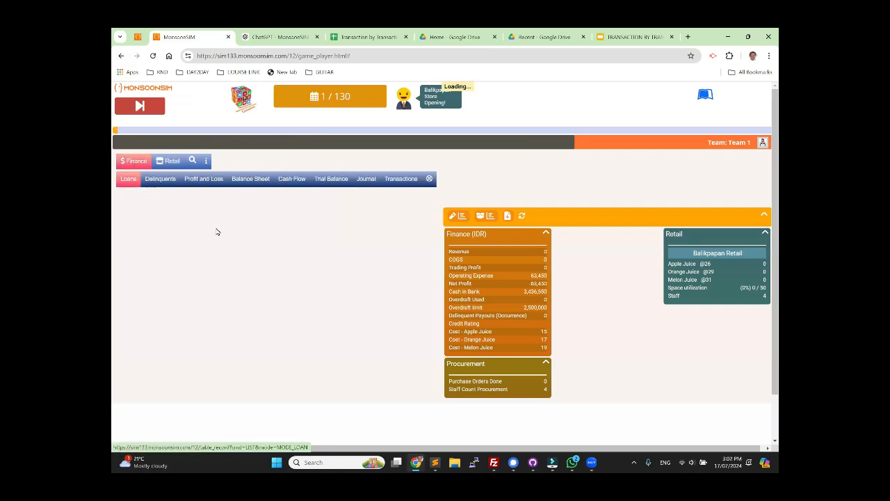
pyautogui.click(342, 272)
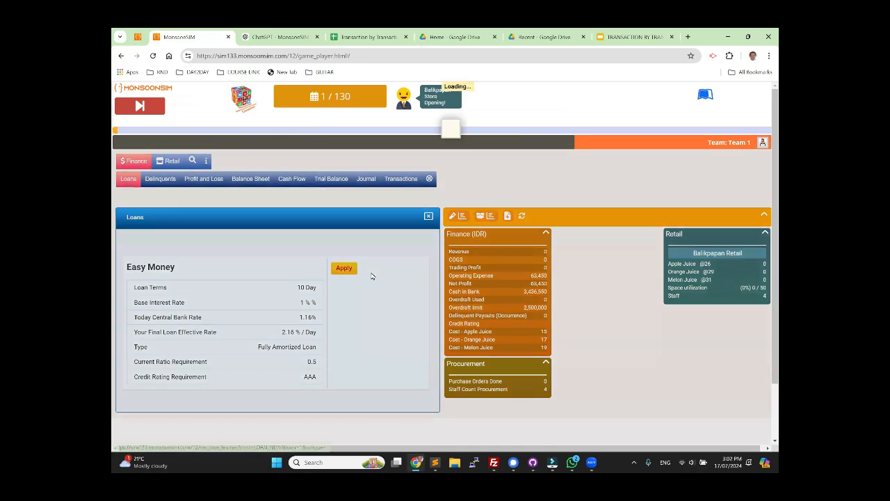
pyautogui.moveTo(374, 163); pyautogui.dragTo(498, 167)
pyautogui.click(498, 167)
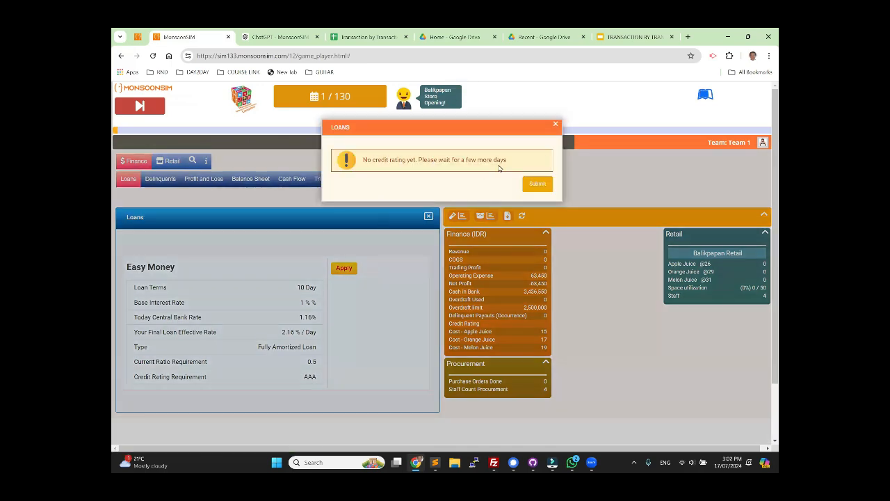
pyautogui.click(556, 125)
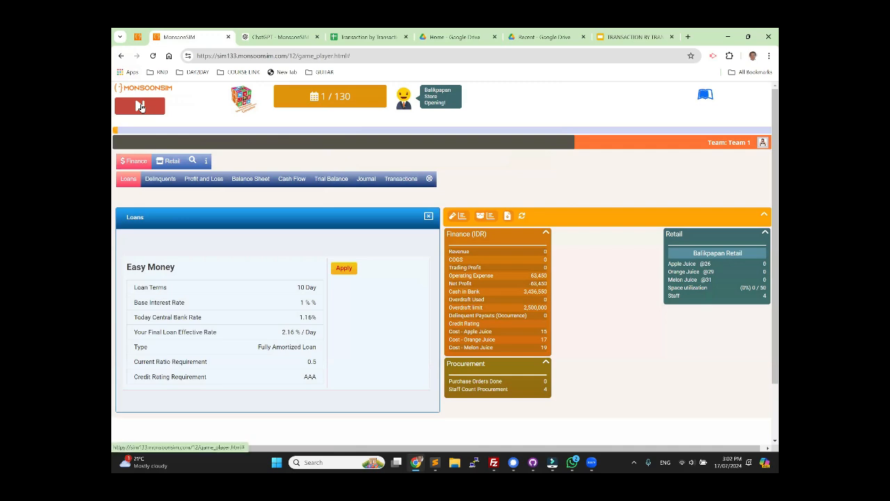
# Step: Purchase 12,000 packs of apple juice from vendor VFG1 for the Balikpapan retail store with cash on delivery
pyautogui.click(169, 161)
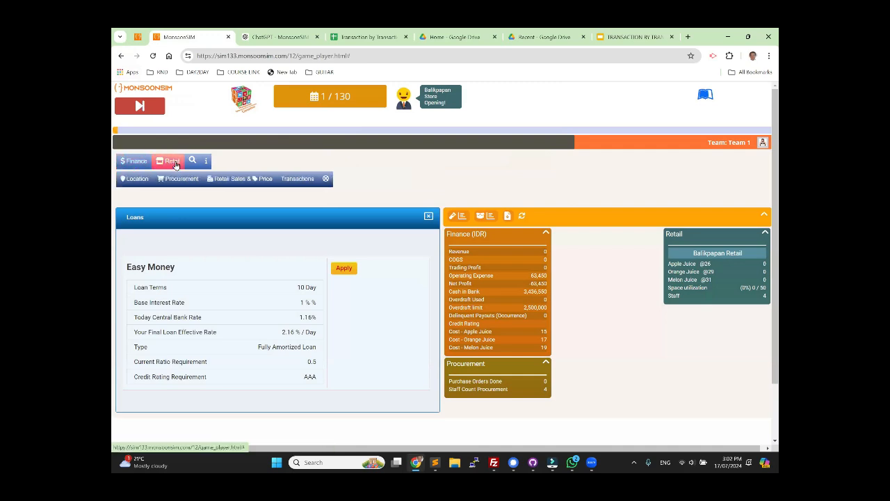
pyautogui.click(182, 180)
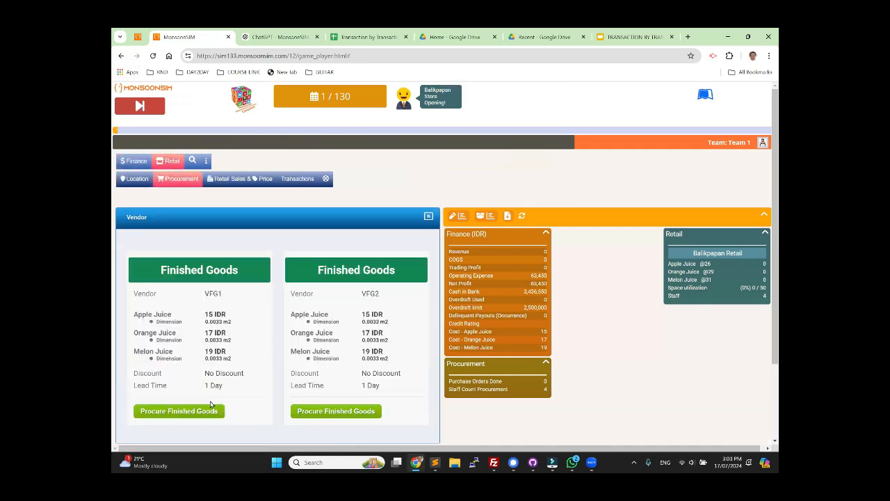
pyautogui.click(199, 411)
pyautogui.click(367, 172)
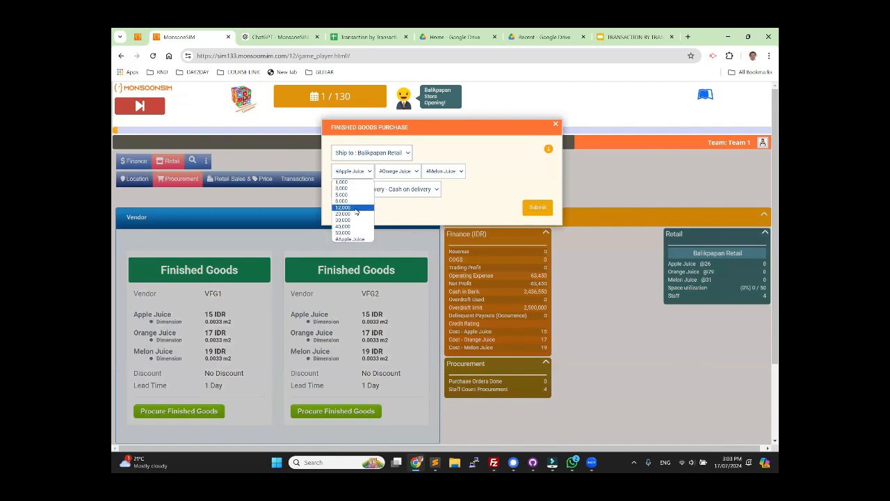
pyautogui.click(357, 207)
pyautogui.click(527, 210)
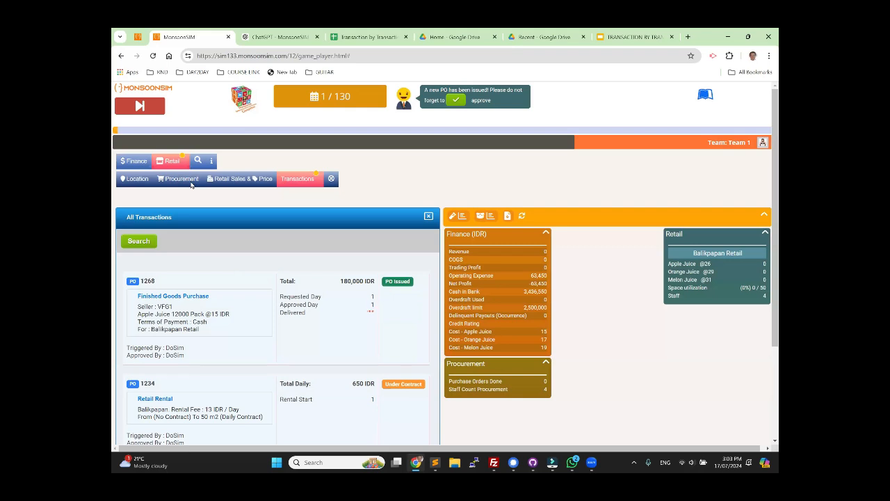
# Step: Advance the simulation to day 5 and read the incoming credit rating message in the inbox
pyautogui.click(139, 107)
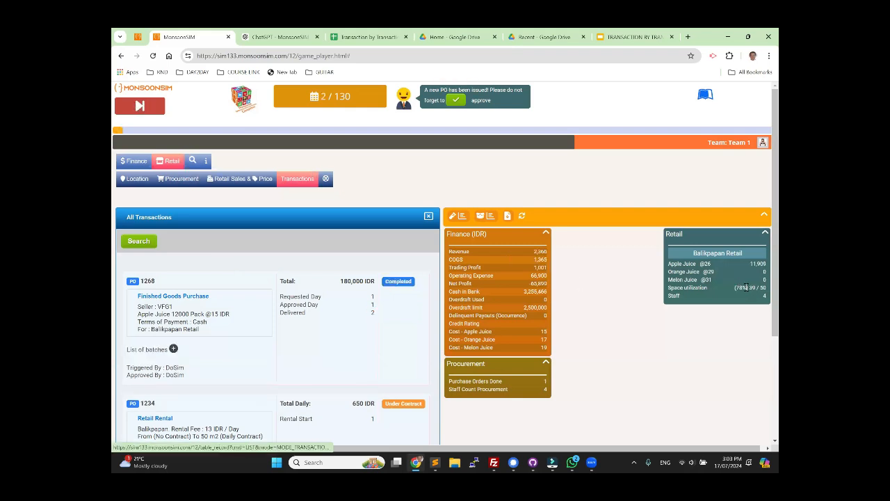
pyautogui.click(140, 106)
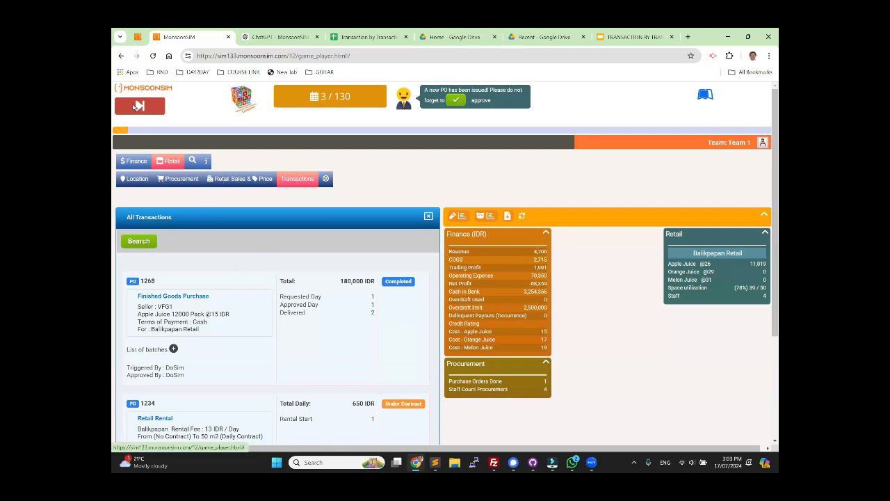
pyautogui.click(136, 106)
pyautogui.click(139, 106)
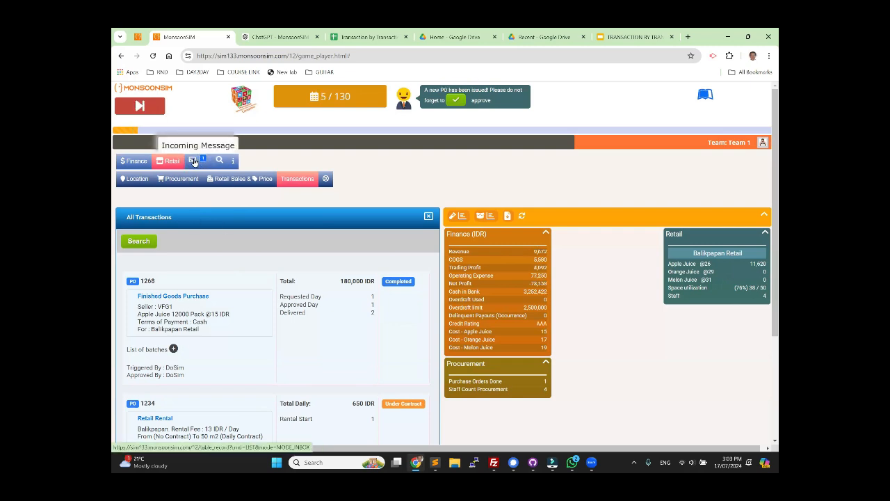
pyautogui.click(194, 161)
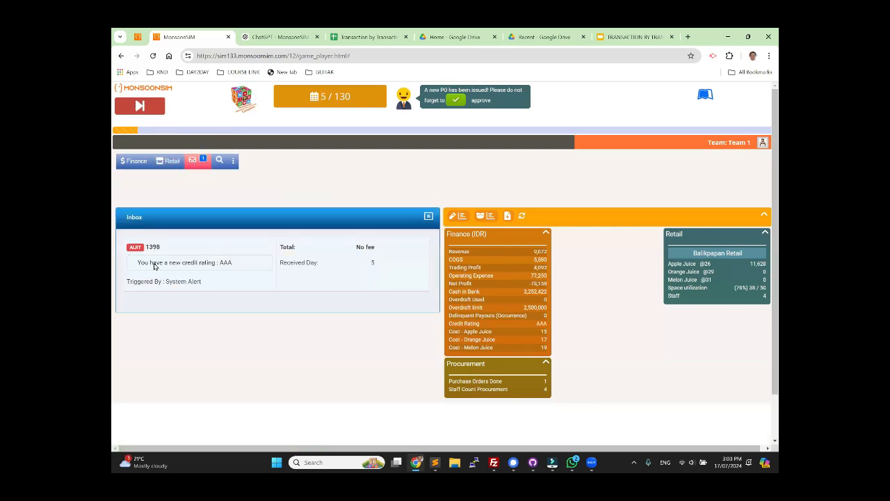
pyautogui.moveTo(154, 266); pyautogui.dragTo(234, 271)
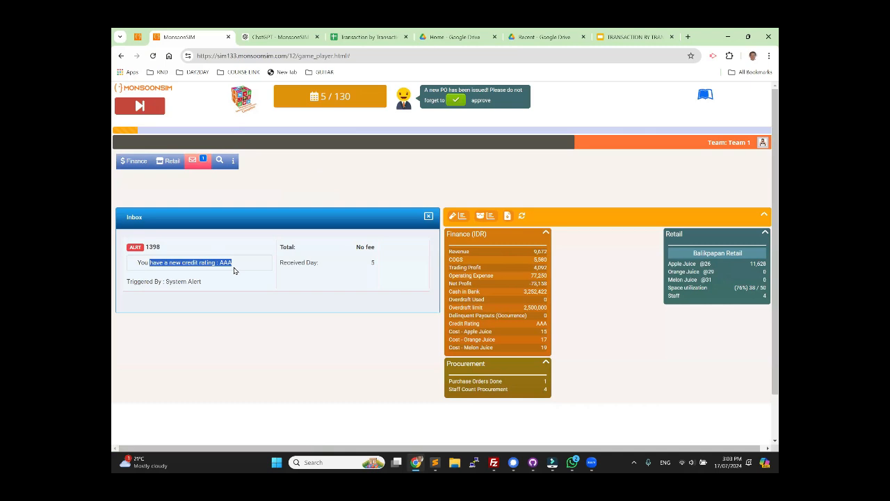
pyautogui.click(251, 304)
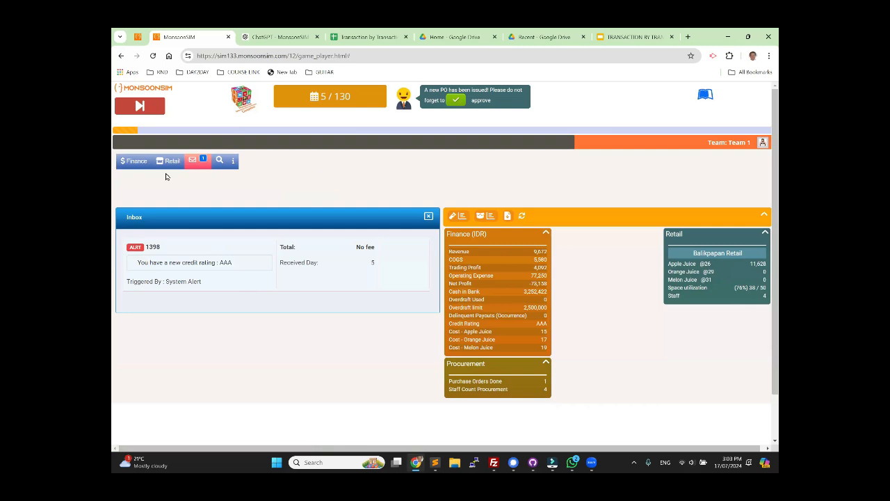
# Step: Request the payment plan for a 100000 IDR Easy Money loan and circle its Total Daily payment column
pyautogui.click(137, 162)
pyautogui.click(136, 181)
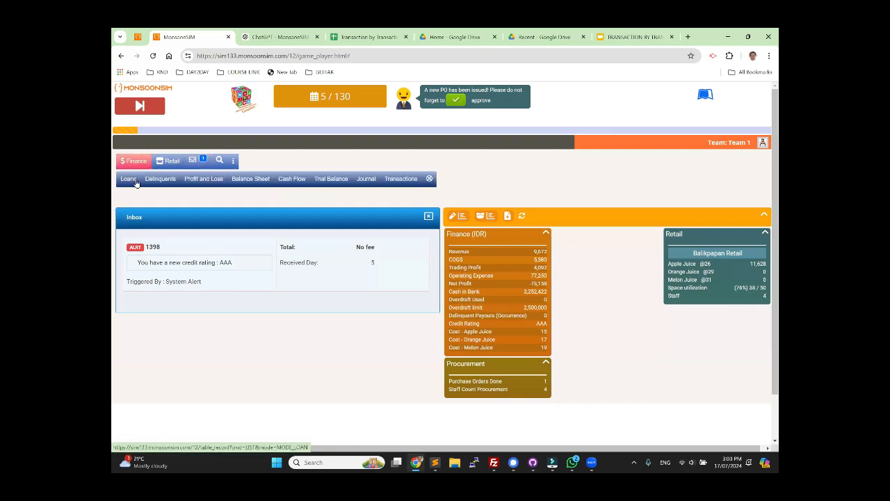
pyautogui.click(341, 269)
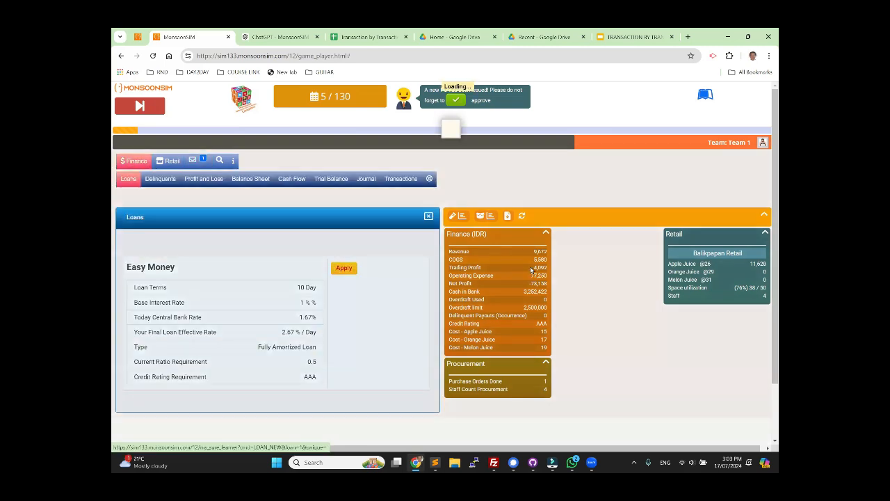
pyautogui.click(361, 162)
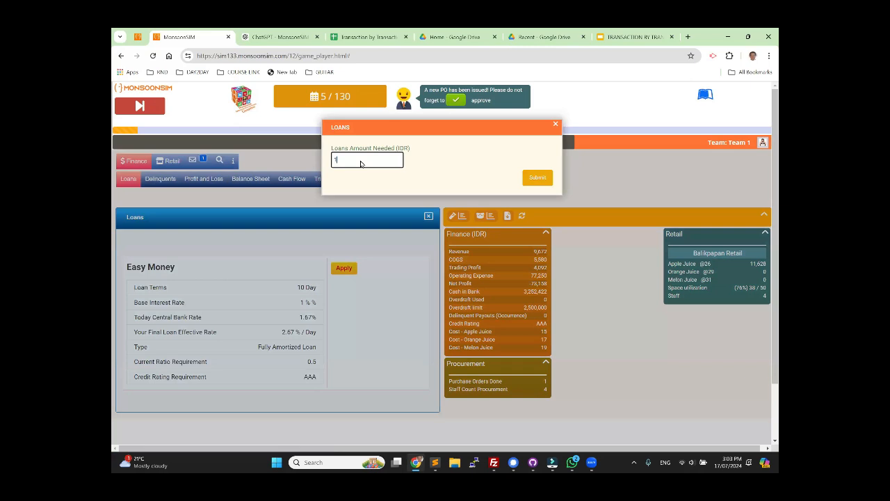
pyautogui.press('Return')
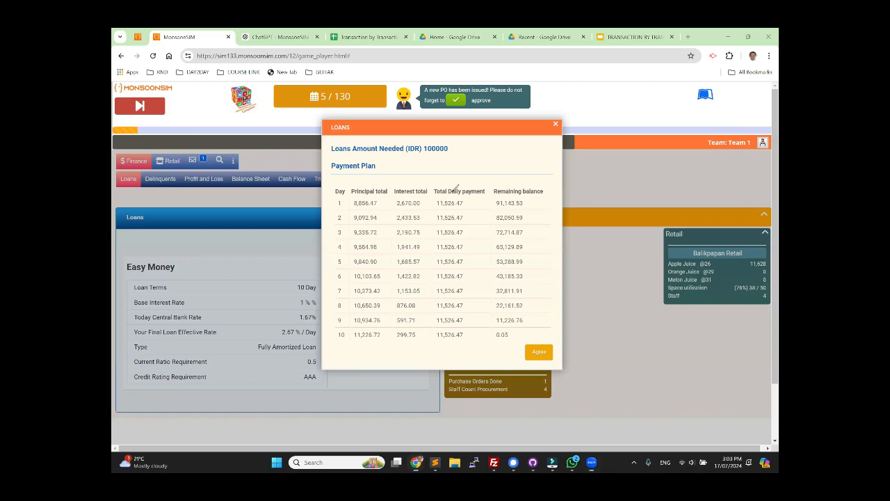
pyautogui.moveTo(456, 188)
pyautogui.mouseDown()
pyautogui.moveTo(427, 237)
pyautogui.moveTo(423, 340)
pyautogui.moveTo(483, 307)
pyautogui.moveTo(478, 221)
pyautogui.moveTo(450, 180)
pyautogui.mouseUp()
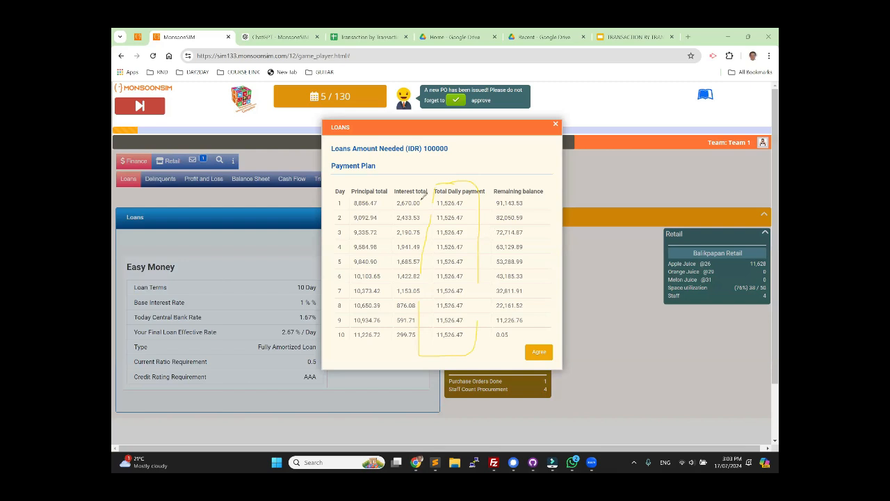
# Step: Mark the first and last principal and interest amounts and the declining remaining balance in the loan's payment plan
pyautogui.moveTo(354, 208)
pyautogui.mouseDown()
pyautogui.moveTo(383, 207)
pyautogui.moveTo(366, 202)
pyautogui.mouseUp()
pyautogui.moveTo(350, 333); pyautogui.dragTo(379, 343)
pyautogui.moveTo(396, 333); pyautogui.dragTo(420, 338)
pyautogui.moveTo(492, 198)
pyautogui.mouseDown()
pyautogui.moveTo(524, 207)
pyautogui.moveTo(502, 191)
pyautogui.moveTo(496, 209)
pyautogui.moveTo(528, 222)
pyautogui.moveTo(534, 329)
pyautogui.moveTo(501, 341)
pyautogui.moveTo(480, 323)
pyautogui.mouseUp()
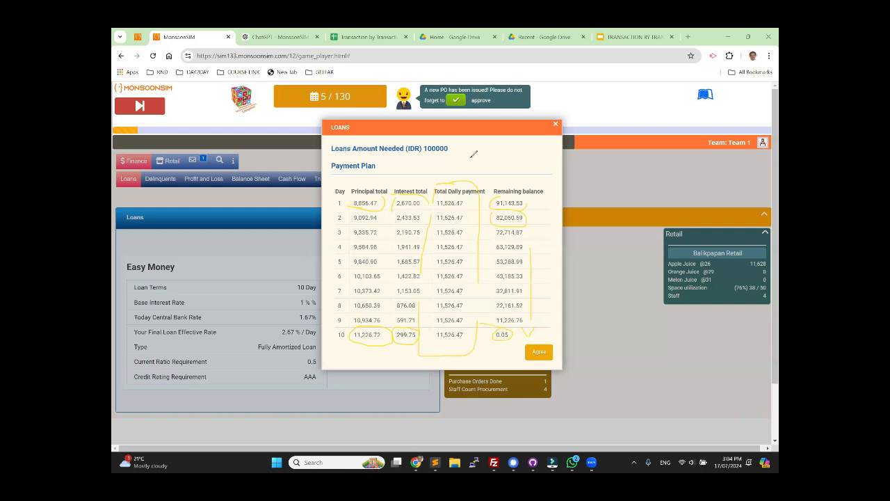
# Step: Agree to the 100000 IDR Easy Money loan and advance the simulation to day 6
pyautogui.click(538, 352)
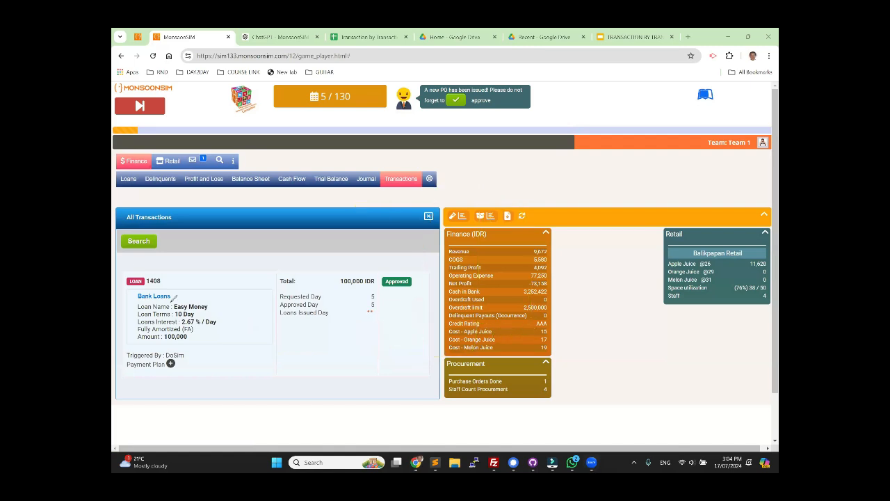
pyautogui.click(146, 108)
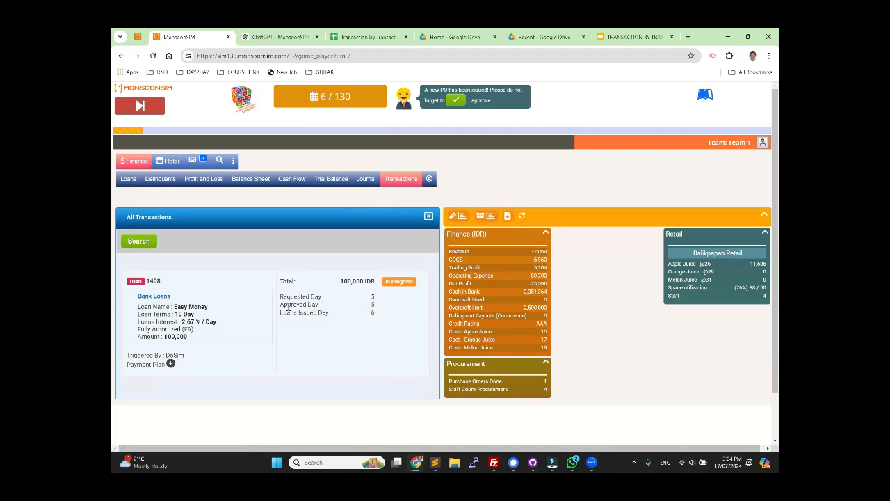
# Step: Show the balance sheet with an accounting period of 1 day
pyautogui.click(249, 179)
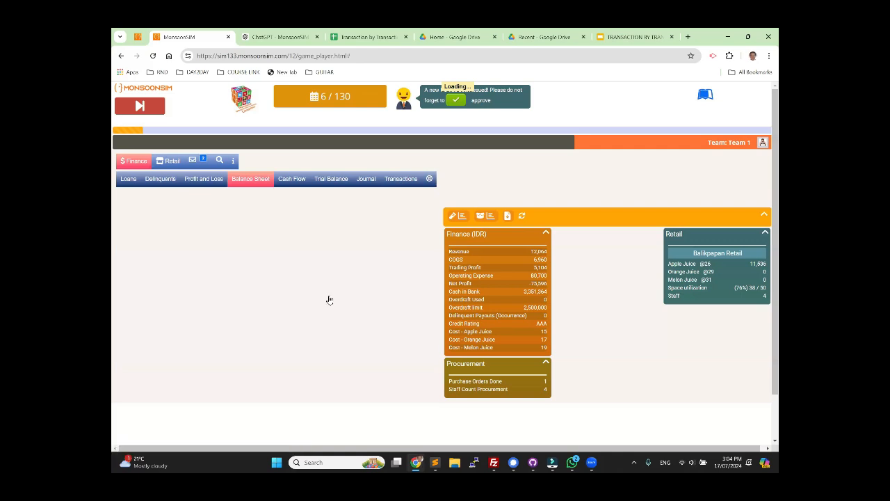
pyautogui.scroll(-3, 340, 299)
pyautogui.scroll(1, 342, 300)
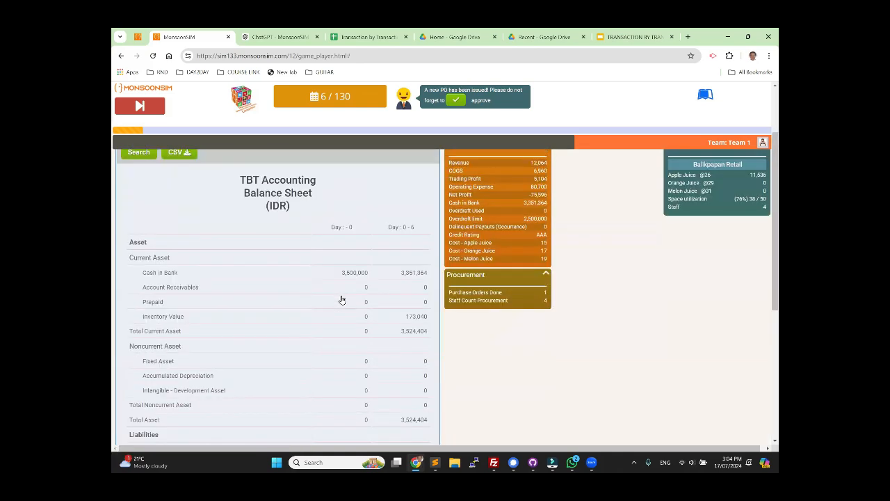
pyautogui.scroll(2, 187, 213)
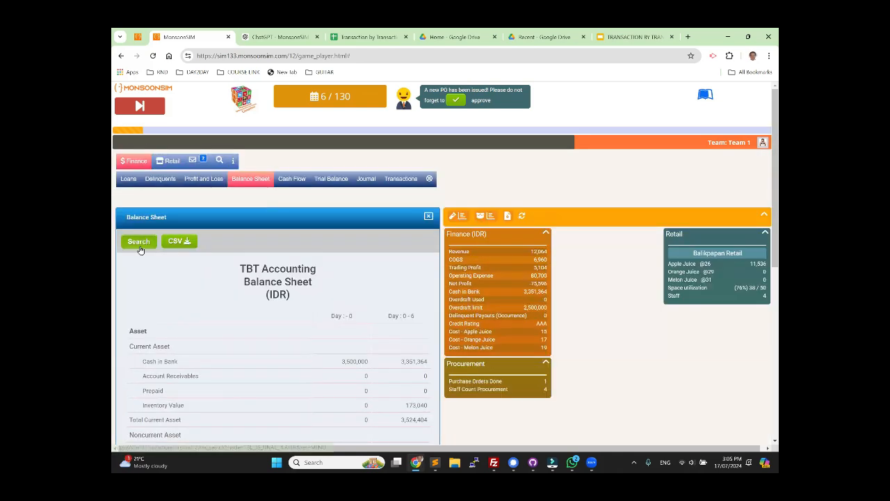
pyautogui.click(140, 241)
pyautogui.moveTo(343, 190); pyautogui.dragTo(302, 190)
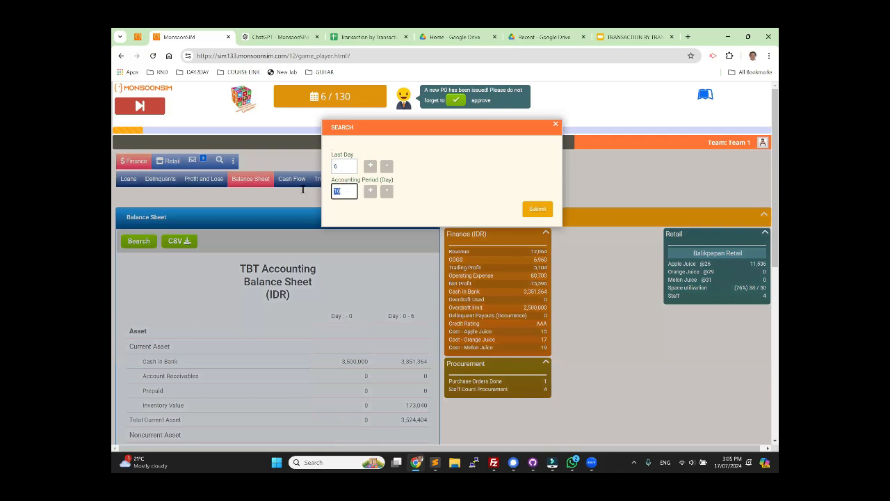
pyautogui.write('1')
pyautogui.click(537, 209)
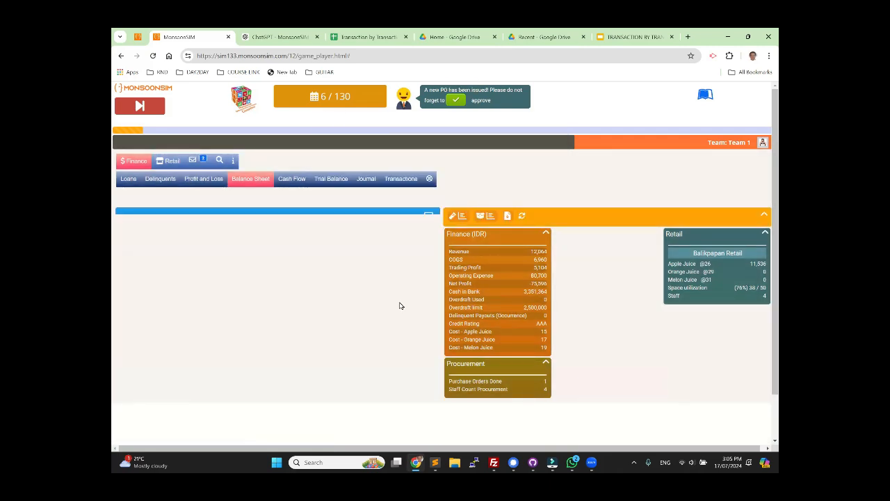
# Step: Examine the loan outstanding and total liabilities in the balance sheet for days 4-5 and 5-6
pyautogui.scroll(-3, 400, 305)
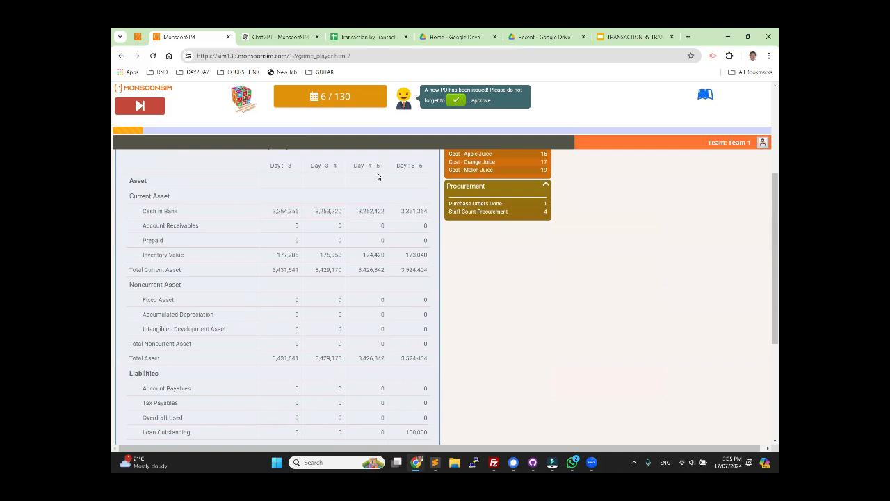
pyautogui.doubleClick(380, 434)
pyautogui.moveTo(407, 432); pyautogui.dragTo(471, 416)
pyautogui.scroll(-2, 471, 416)
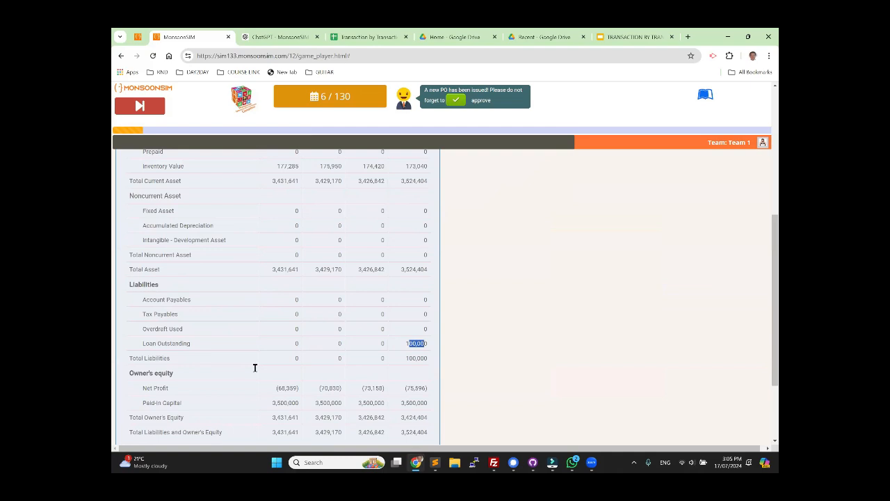
pyautogui.moveTo(409, 358); pyautogui.dragTo(425, 363)
pyautogui.scroll(6, 428, 363)
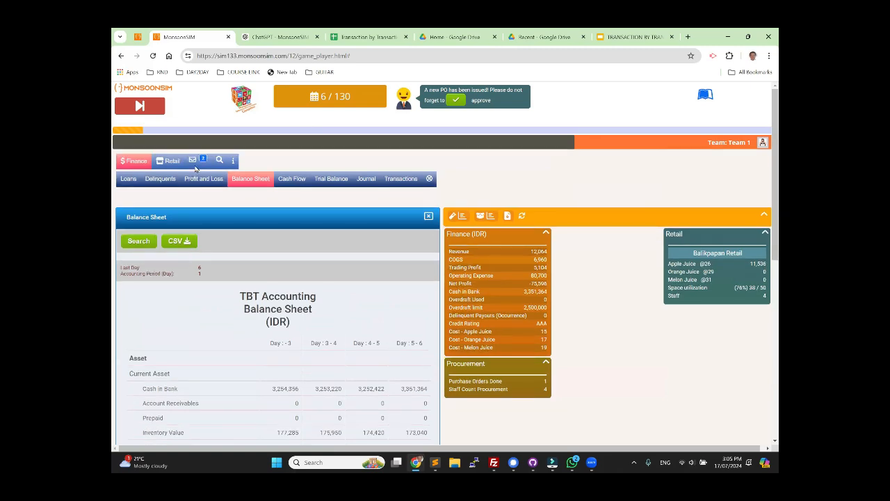
# Step: Check the day 6 bank loan entry in the journal against ChatGPT's example of an initial loan transaction
pyautogui.click(380, 180)
pyautogui.scroll(-2, 303, 353)
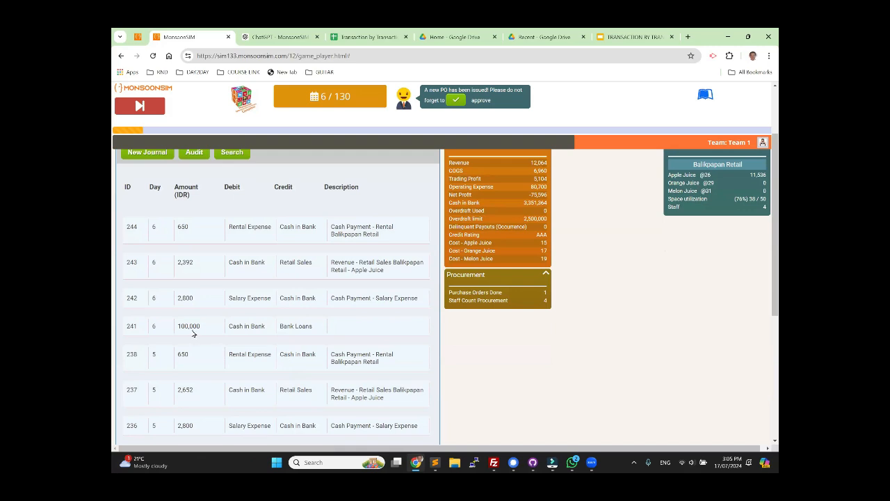
pyautogui.moveTo(232, 326); pyautogui.dragTo(313, 331)
pyautogui.click(270, 38)
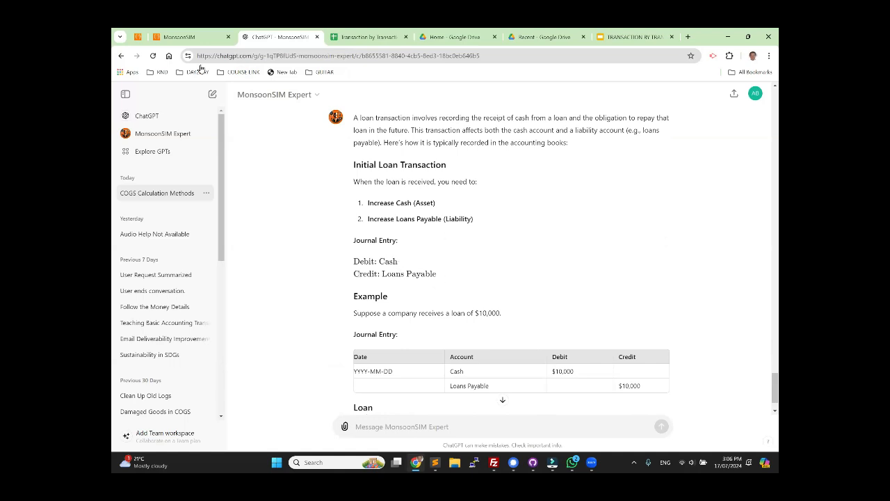
pyautogui.click(182, 37)
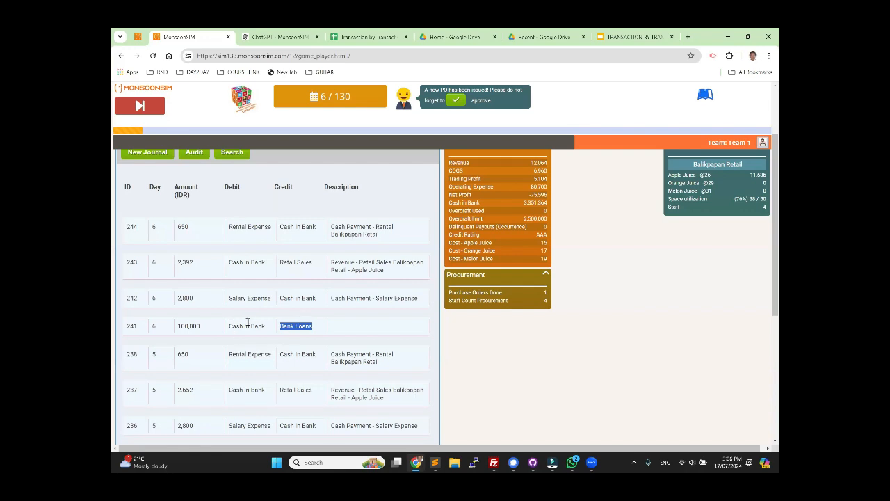
pyautogui.scroll(2, 337, 222)
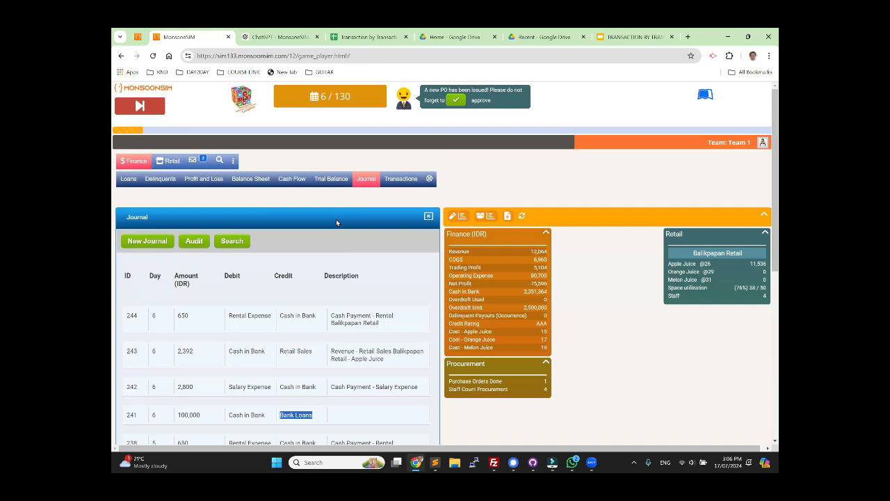
# Step: Expand the Easy Money loan's payment plan in the transactions and examine the day 7 principal and interest
pyautogui.click(398, 180)
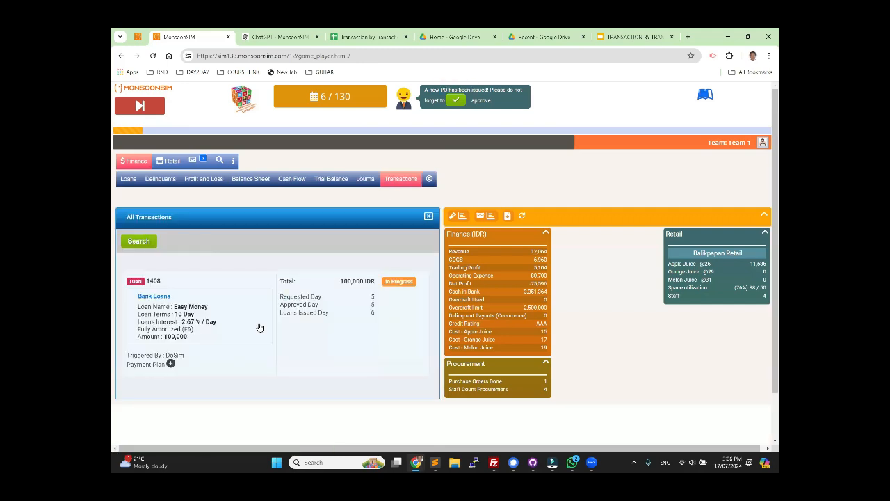
pyautogui.click(171, 363)
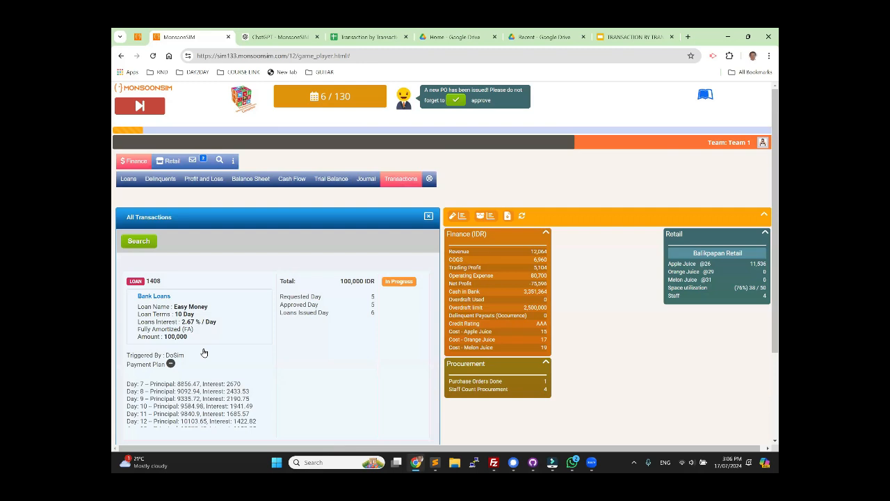
pyautogui.scroll(-2, 188, 362)
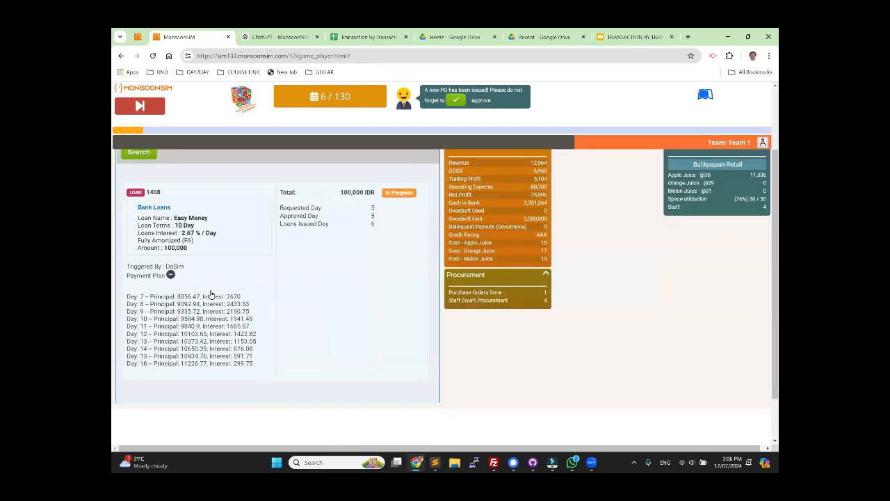
pyautogui.moveTo(176, 297); pyautogui.dragTo(200, 297)
pyautogui.doubleClick(232, 297)
pyautogui.scroll(3, 312, 333)
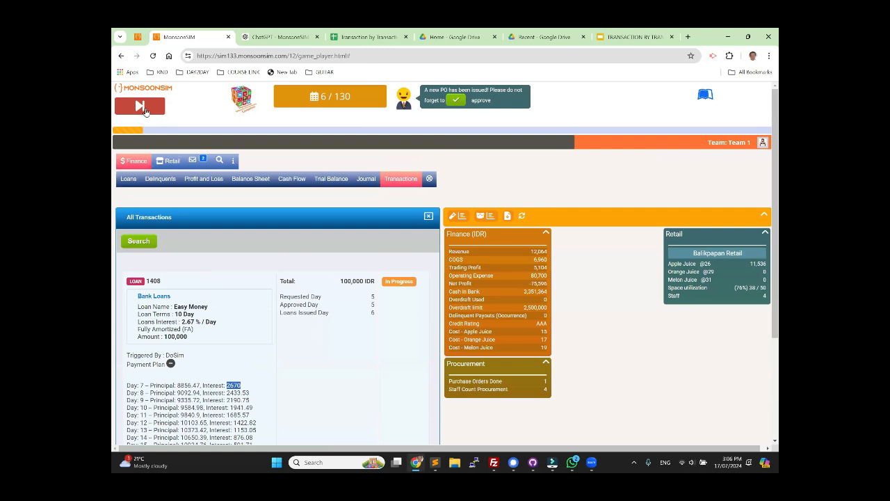
# Step: Advance the simulation to day 7 and check the loan principal and interest payments in the journal
pyautogui.click(141, 107)
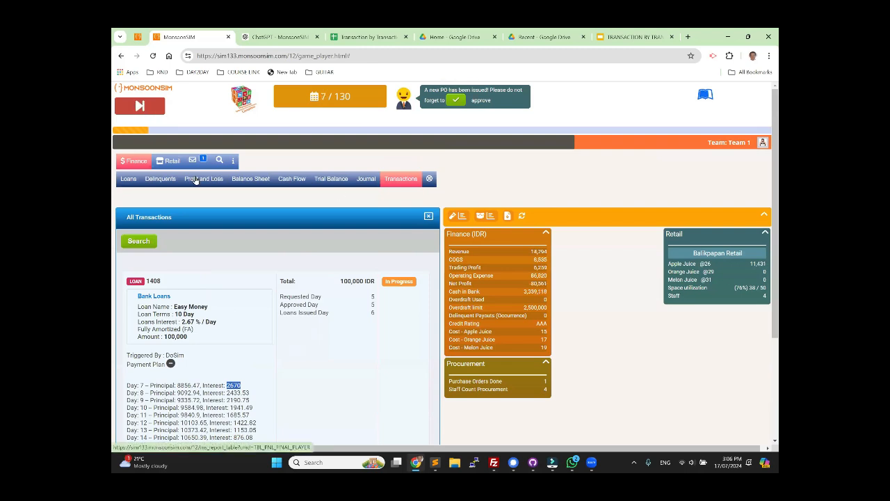
pyautogui.click(365, 181)
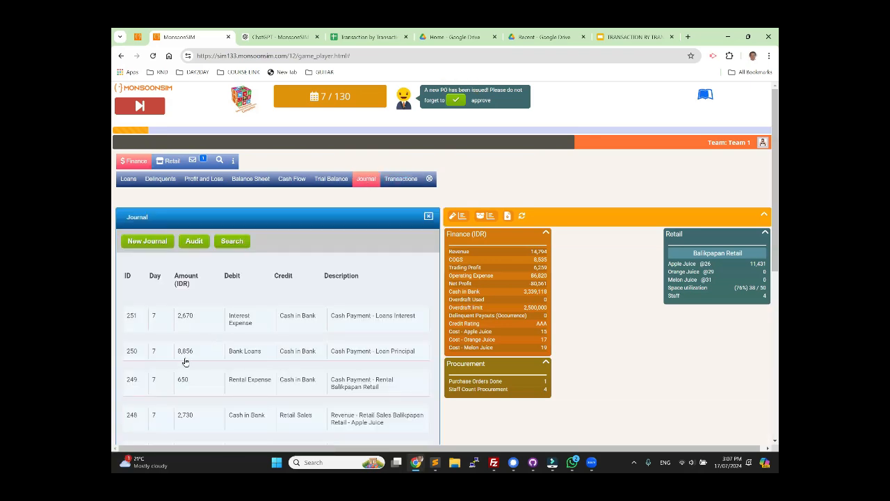
pyautogui.doubleClick(185, 353)
pyautogui.doubleClick(185, 316)
# Step: Review the loan transaction's payment plan again for the day 7 principal and interest
pyautogui.click(400, 179)
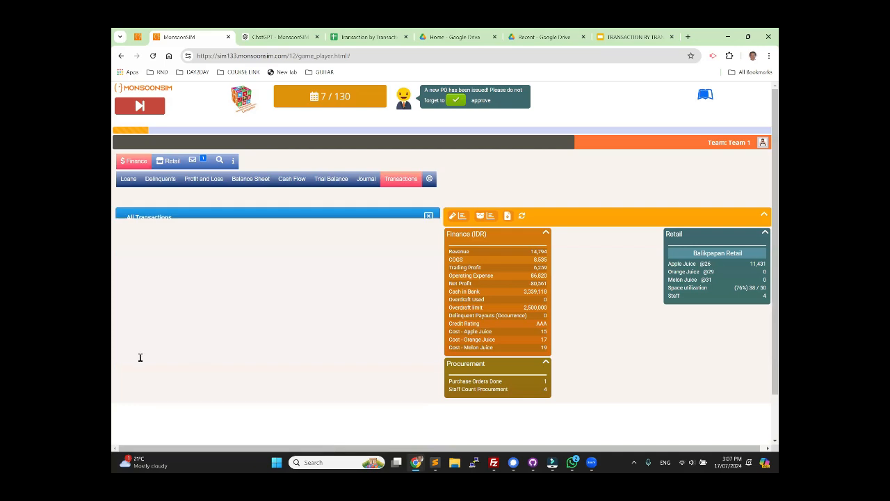
pyautogui.click(171, 363)
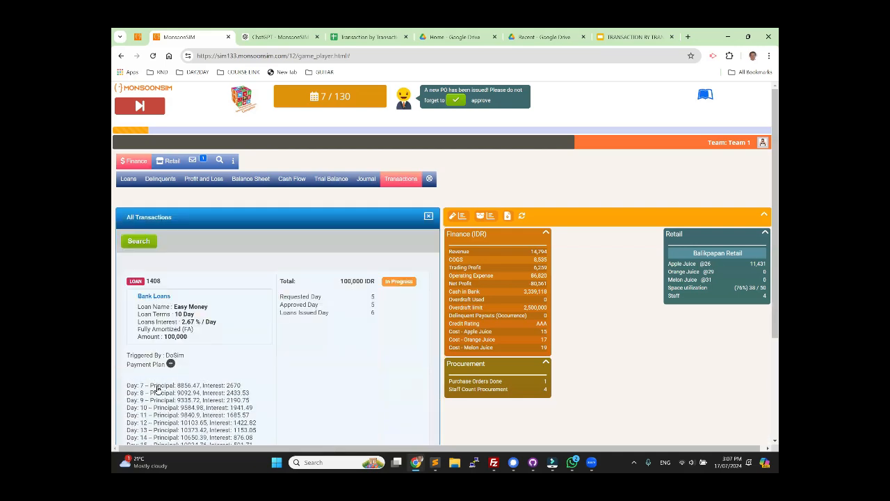
pyautogui.moveTo(157, 387); pyautogui.dragTo(240, 385)
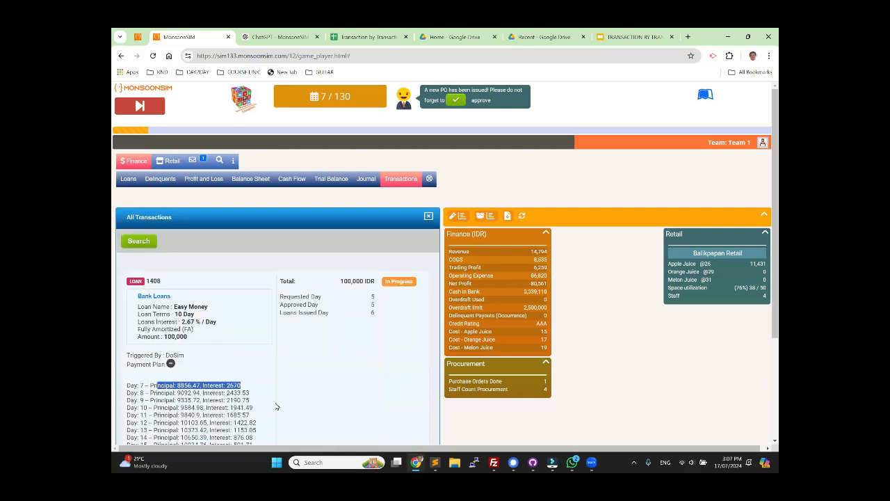
# Step: Update the balance sheet to last day 7 with the 1-day accounting period
pyautogui.click(249, 179)
pyautogui.scroll(-2, 314, 324)
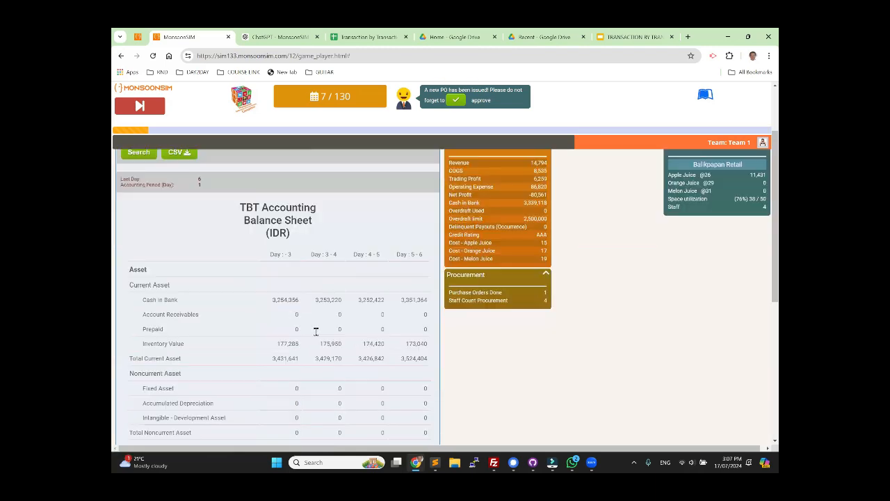
pyautogui.scroll(2, 207, 242)
pyautogui.click(139, 241)
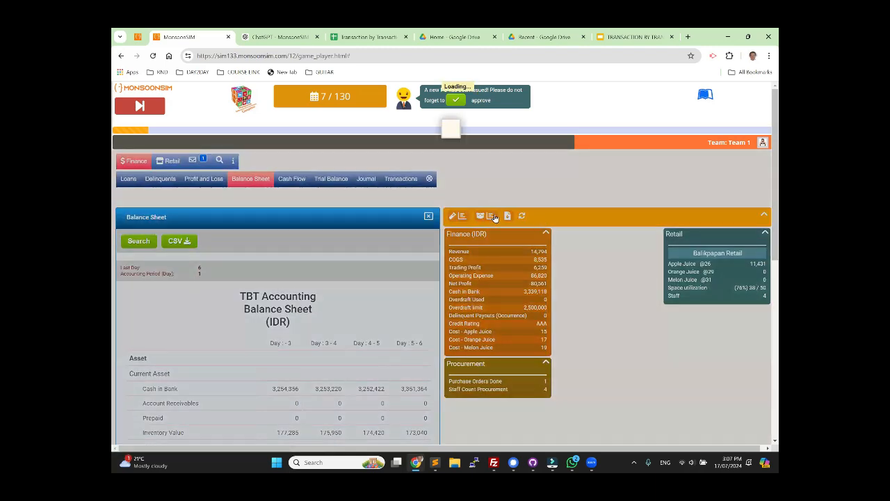
pyautogui.click(372, 169)
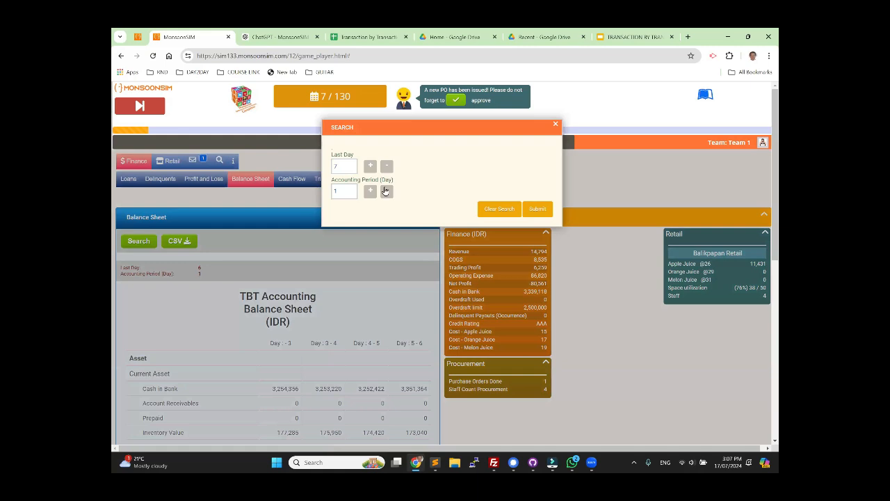
pyautogui.click(537, 210)
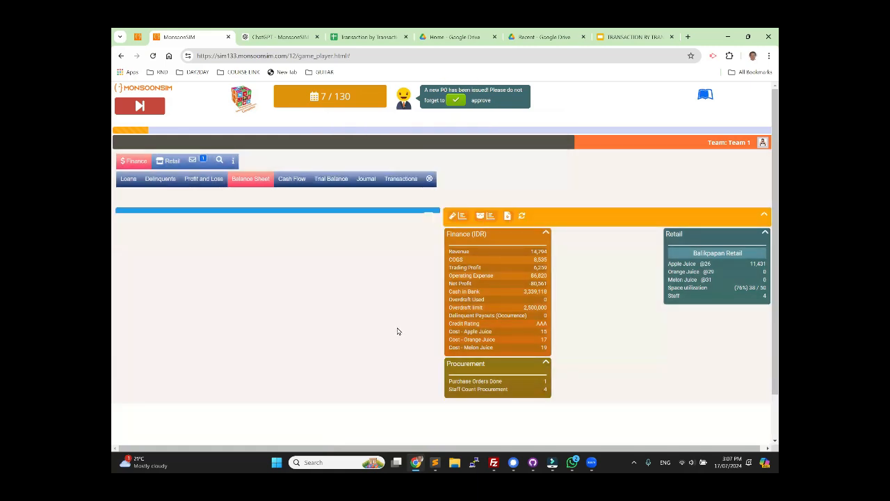
# Step: Compare the loan outstanding amounts of days 5-6 and 6-7 in the balance sheet
pyautogui.scroll(-6, 399, 348)
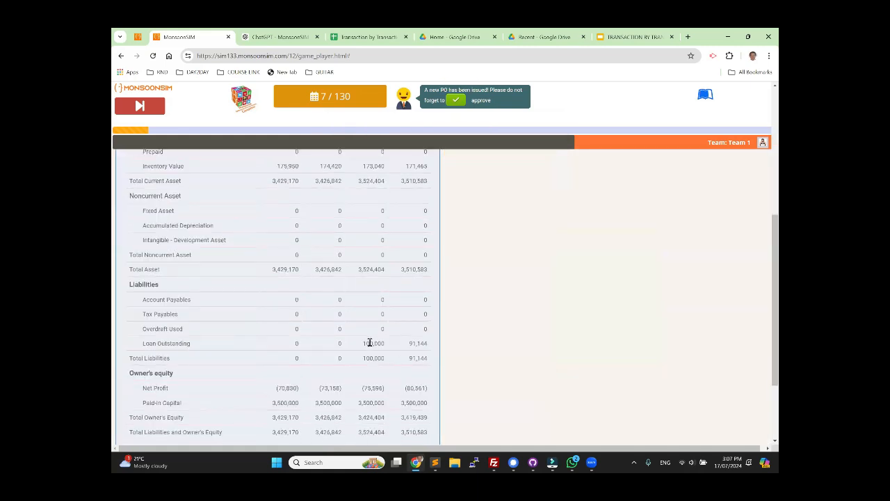
pyautogui.doubleClick(371, 342)
pyautogui.doubleClick(418, 343)
pyautogui.scroll(4, 400, 320)
# Step: Switch to the game administration page and reset the simulation to day 0
pyautogui.click(137, 37)
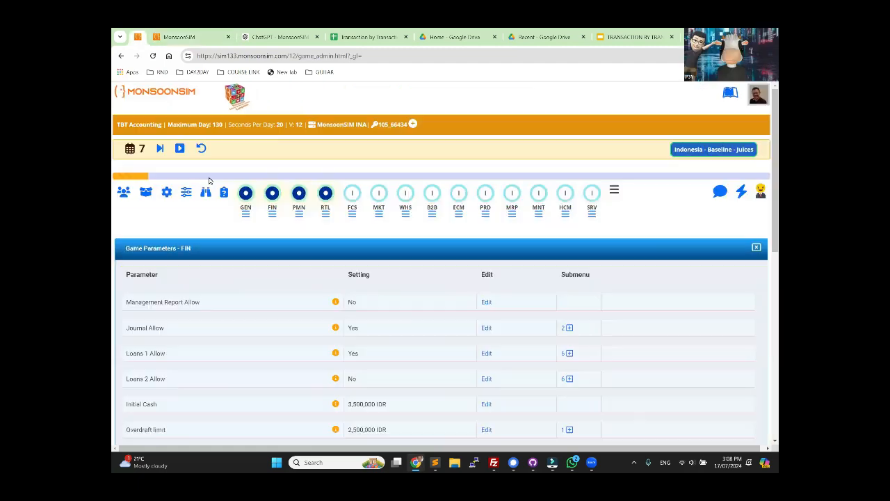
pyautogui.click(200, 149)
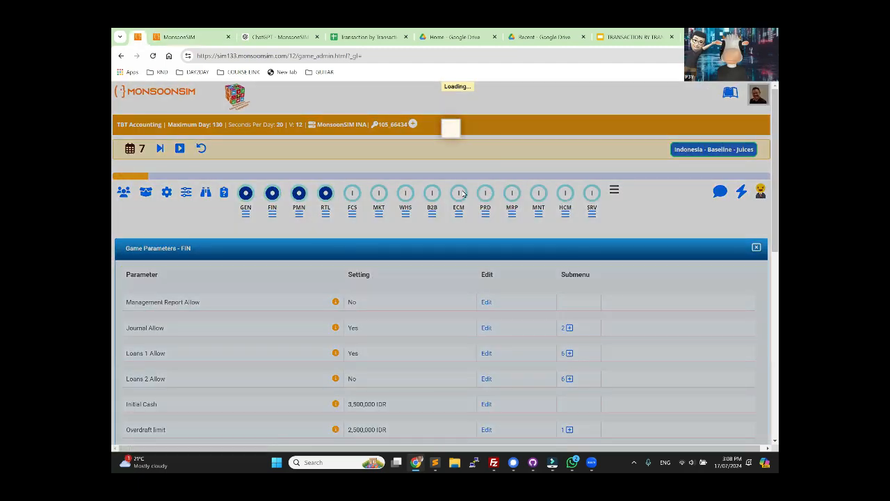
pyautogui.click(513, 161)
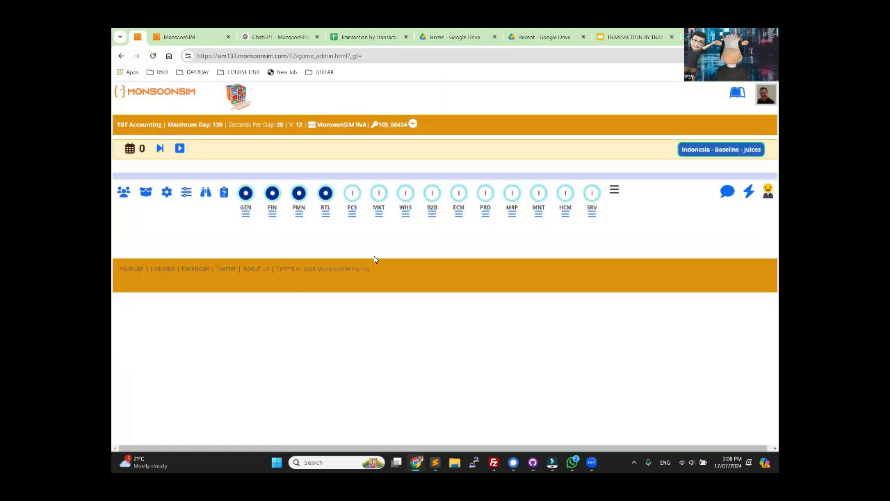
# Step: Open the setting that enables the Production module and dismiss it without submitting
pyautogui.click(484, 198)
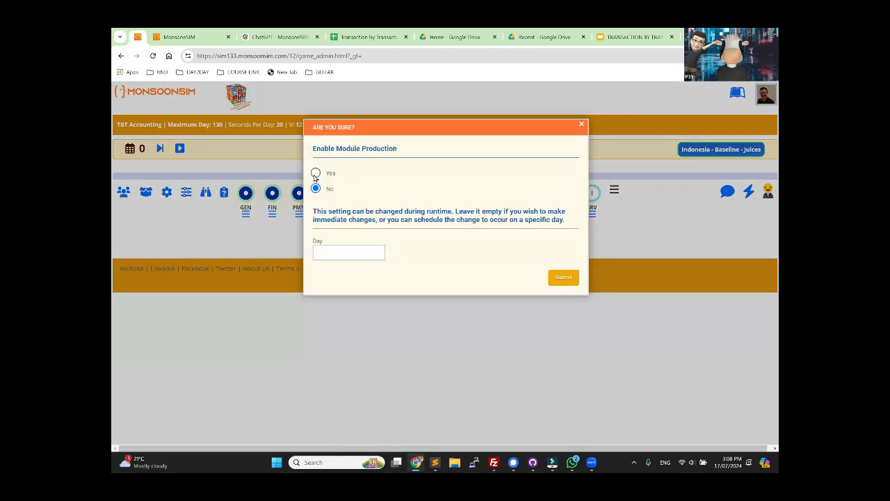
pyautogui.click(583, 124)
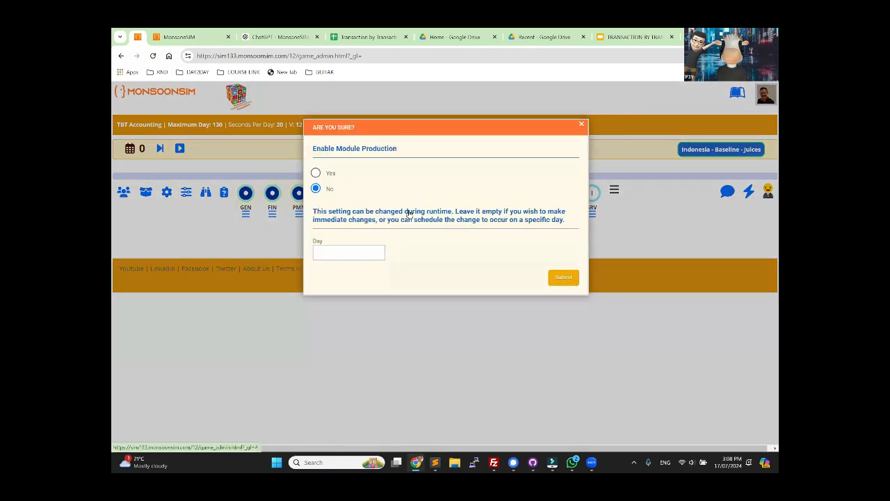
# Step: Enable the Warehouse/Logistics and Production modules with immediate effect
pyautogui.click(406, 194)
pyautogui.click(316, 172)
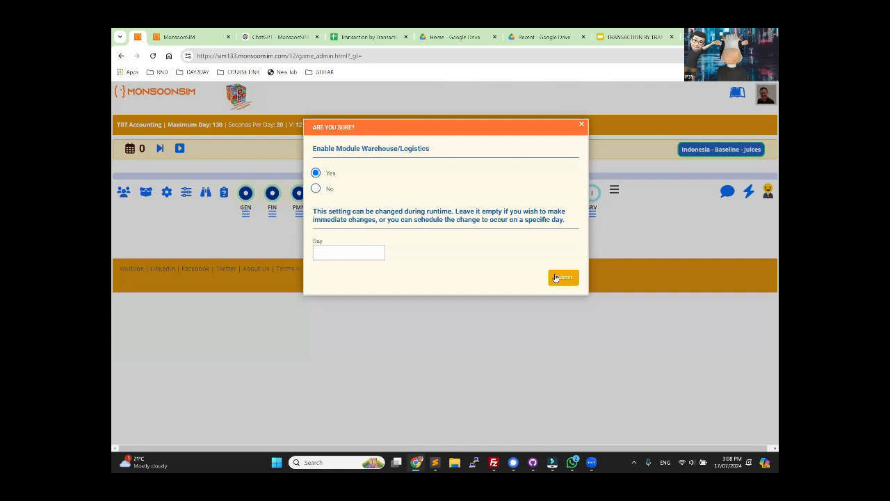
pyautogui.click(562, 277)
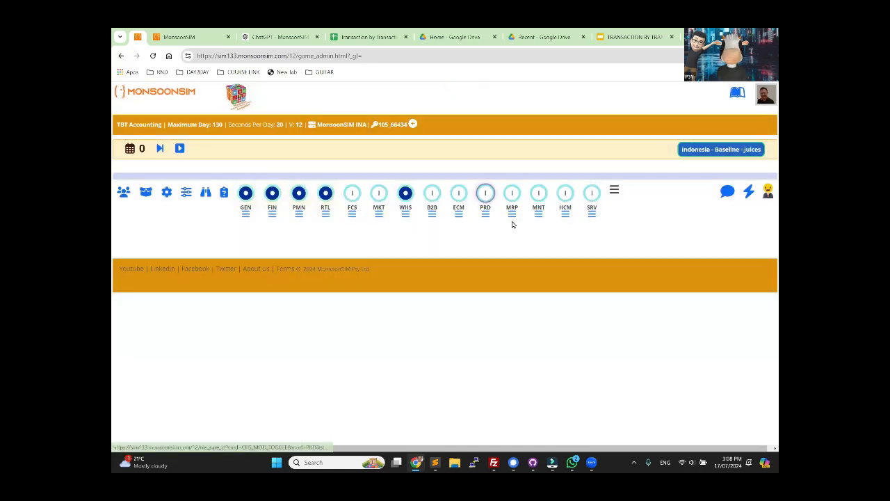
pyautogui.click(485, 193)
pyautogui.click(316, 172)
pyautogui.click(561, 278)
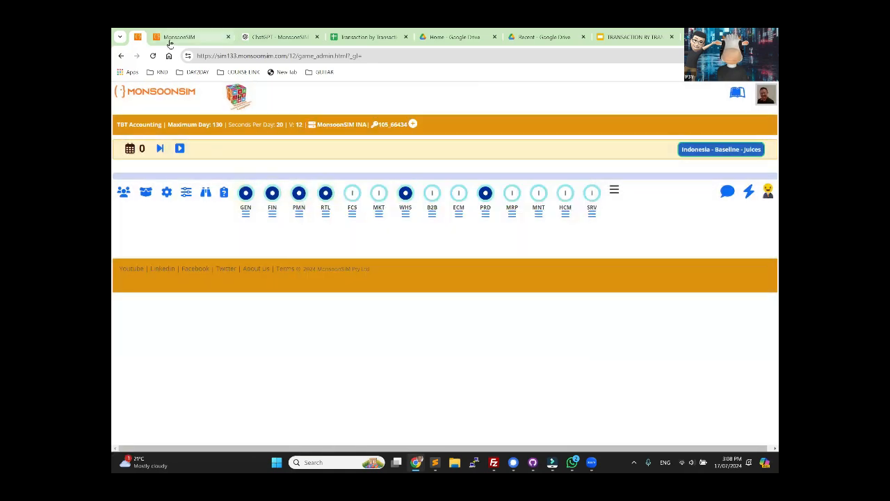
# Step: Switch to the player page, rent and approve 500 m2 of Balikpapan warehouse space on a daily contract, and advance to day 1
pyautogui.click(174, 39)
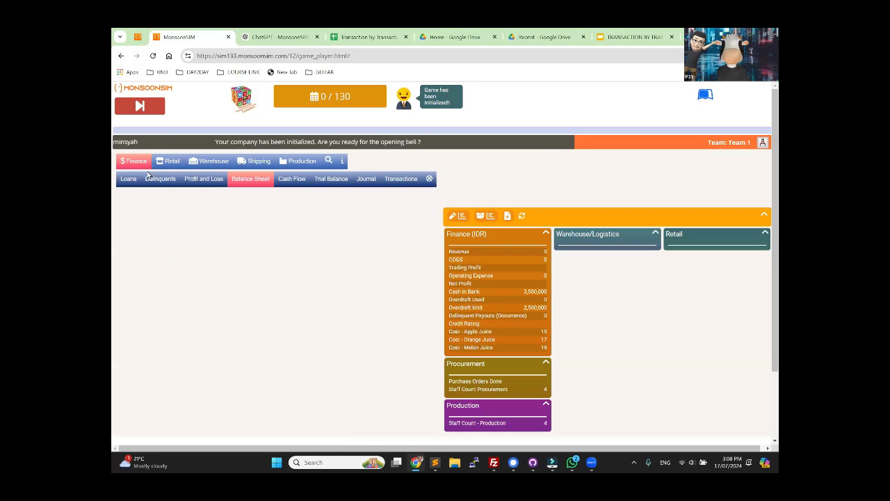
pyautogui.click(209, 161)
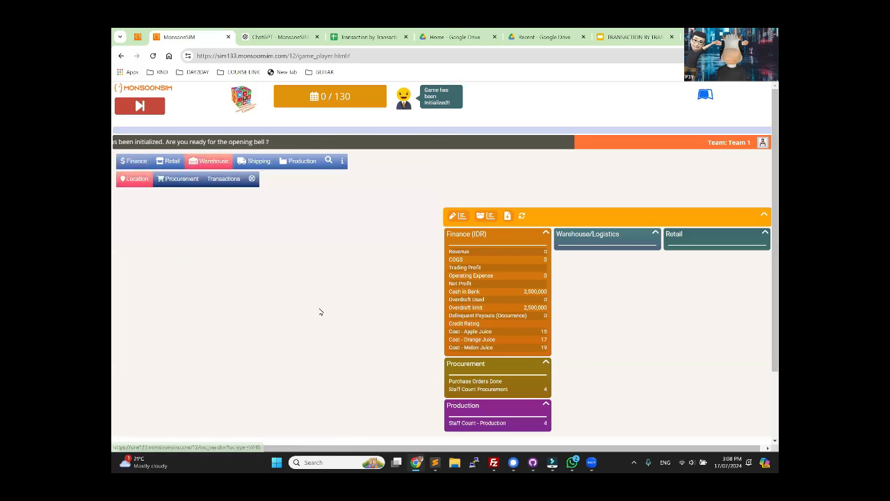
pyautogui.click(368, 289)
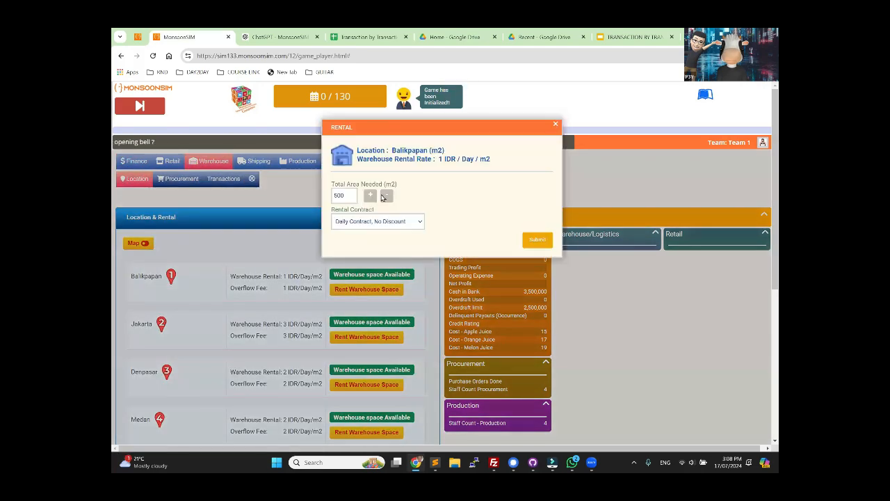
pyautogui.click(537, 239)
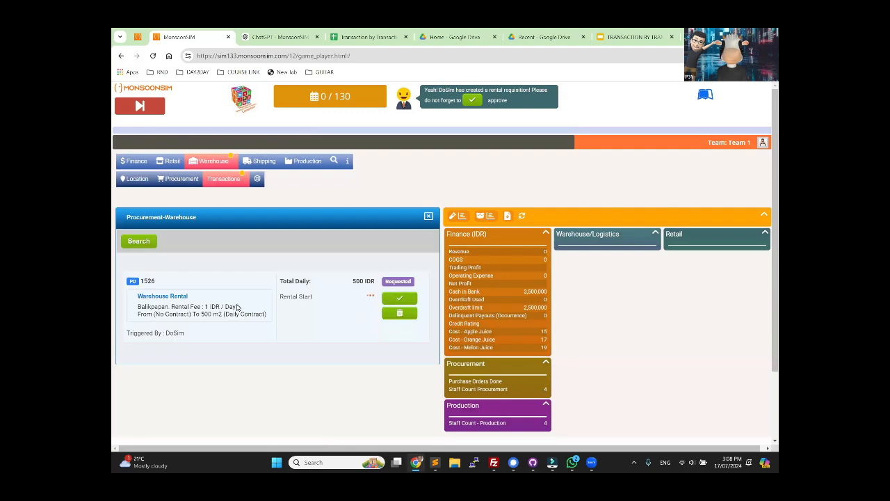
pyautogui.click(141, 109)
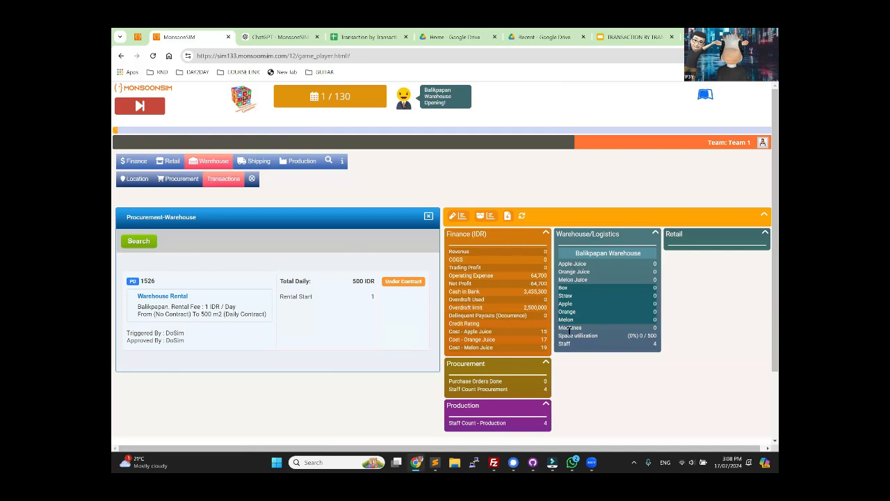
# Step: Buy one Machine A for the Balikpapan warehouse and advance the simulation to day 2
pyautogui.click(280, 163)
pyautogui.click(137, 179)
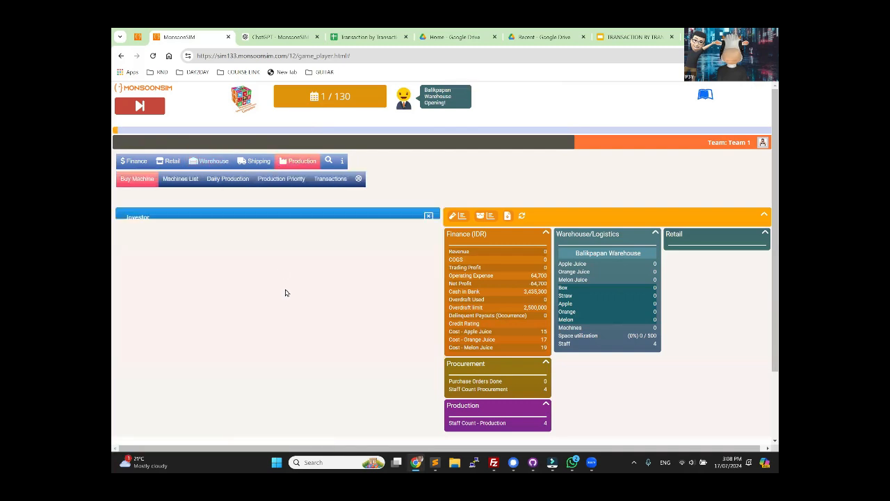
pyautogui.click(162, 392)
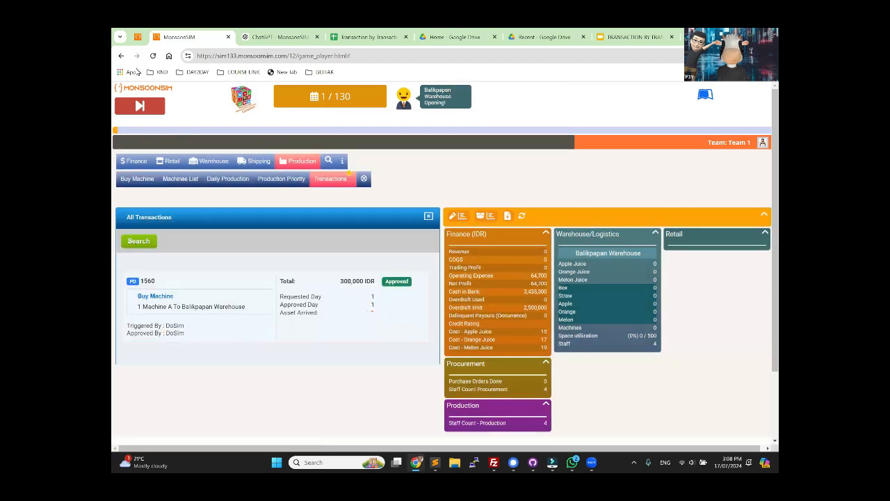
pyautogui.click(140, 106)
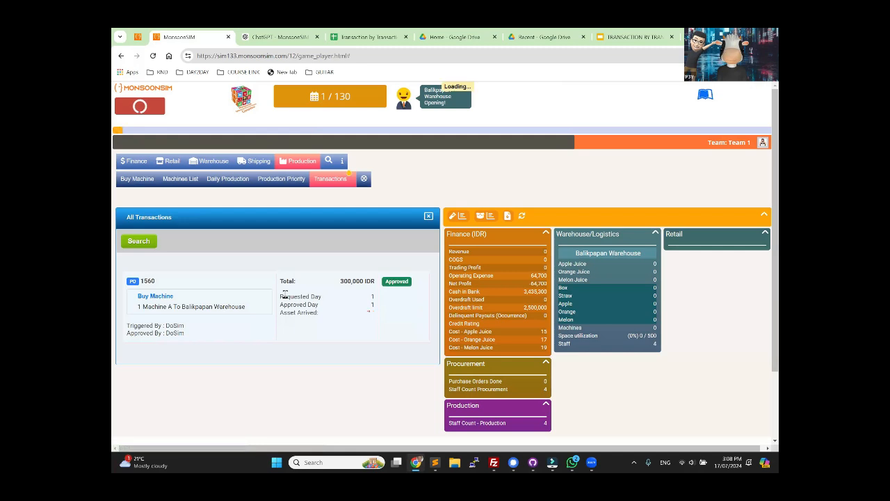
# Step: Check the machine's purchase price and capacity, and locate its cash payment entry in the finance journal
pyautogui.doubleClick(347, 281)
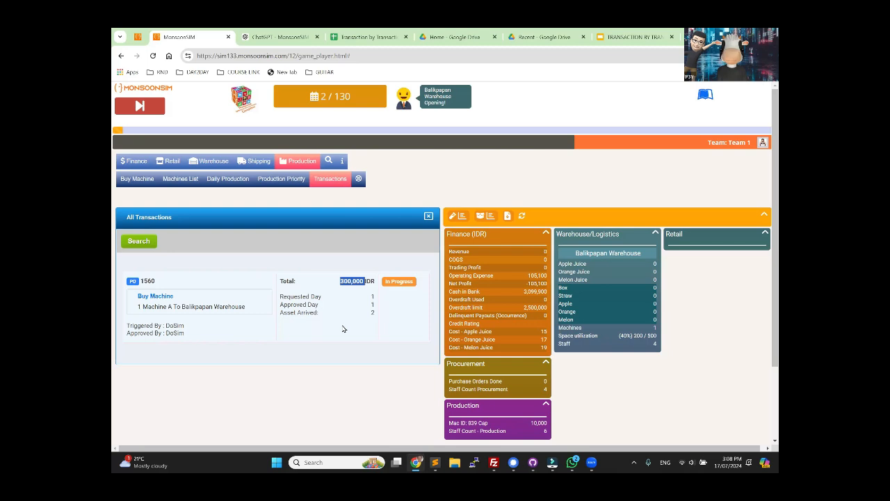
pyautogui.click(506, 425)
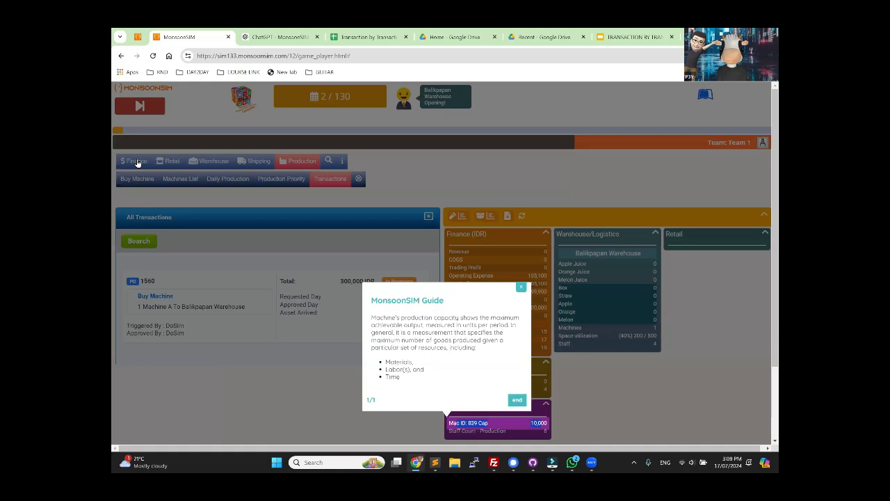
pyautogui.click(137, 163)
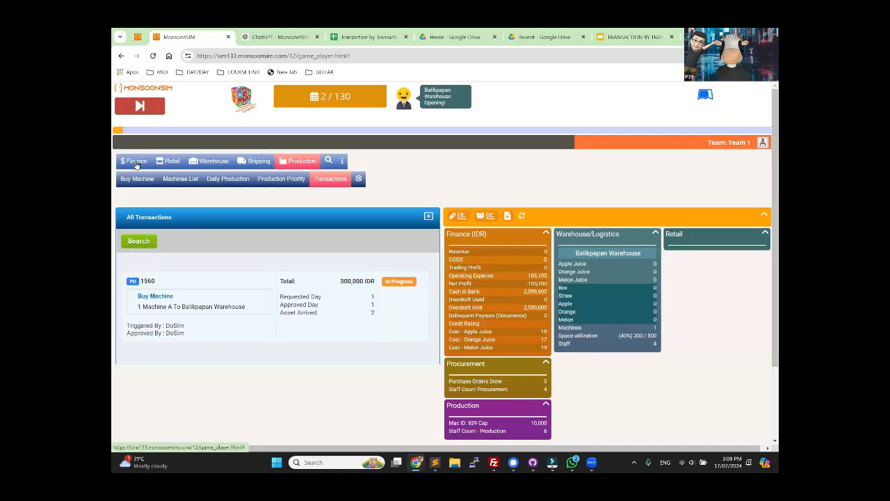
pyautogui.click(137, 163)
pyautogui.click(364, 181)
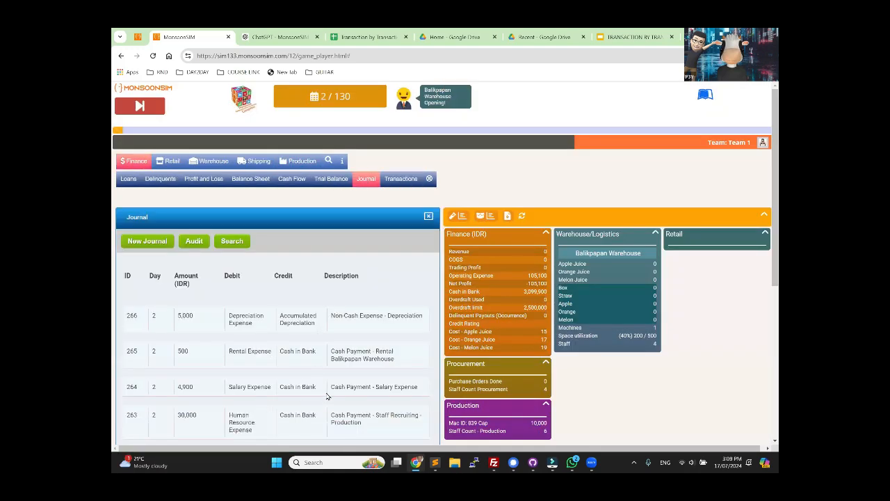
pyautogui.scroll(-2, 327, 395)
pyautogui.moveTo(232, 369); pyautogui.dragTo(383, 371)
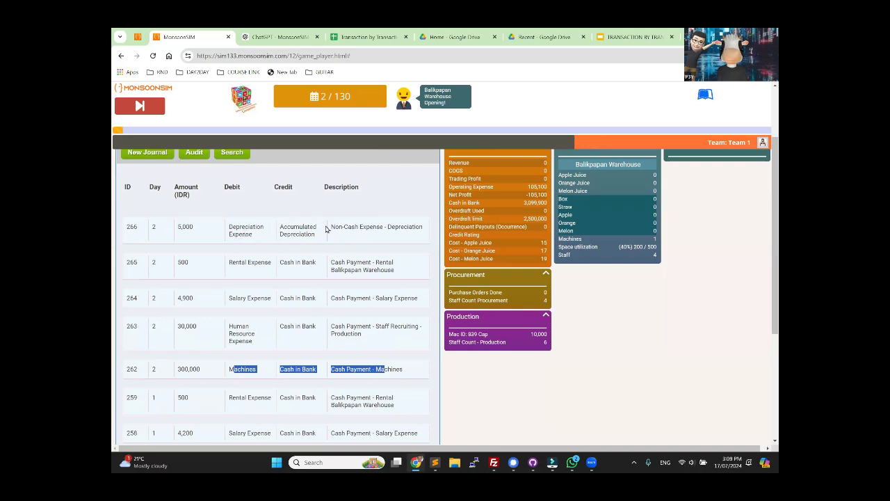
# Step: Switch to ChatGPT and ask MonsoonSIM Expert "journal for depreciation please", stopping the response once the journal entry is shown
pyautogui.click(279, 37)
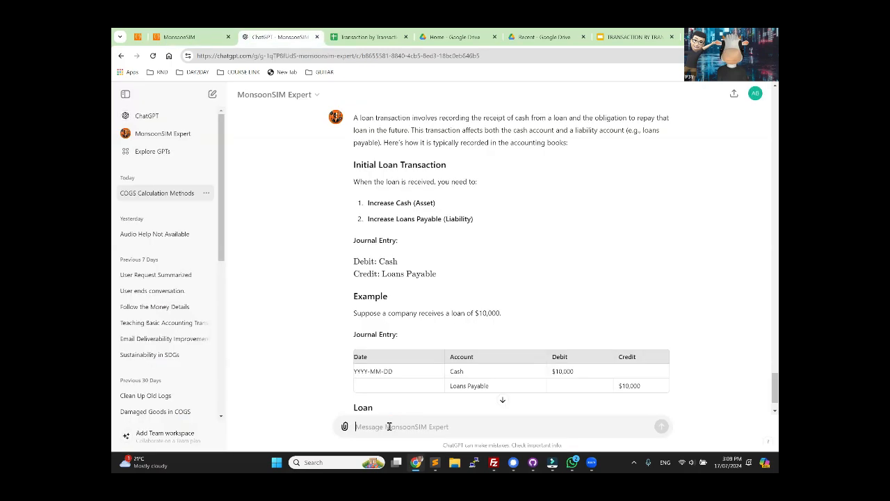
pyautogui.write('journal for depreciation please')
pyautogui.press('Return')
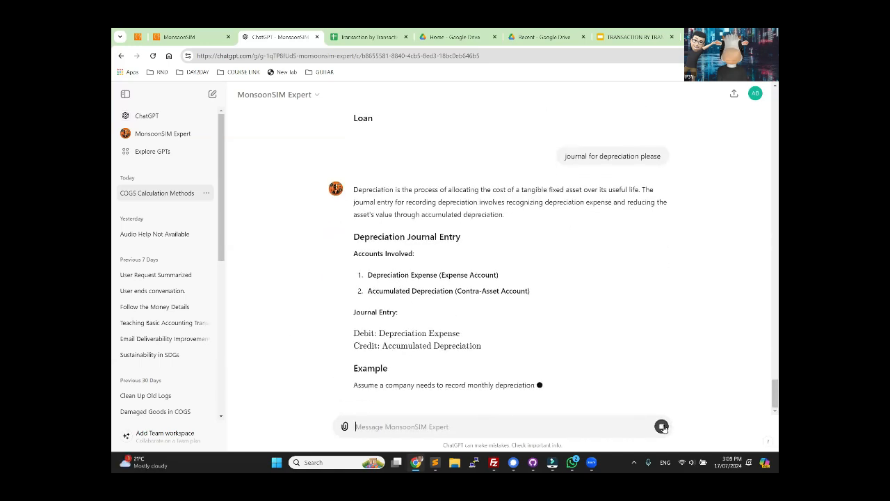
pyautogui.click(661, 426)
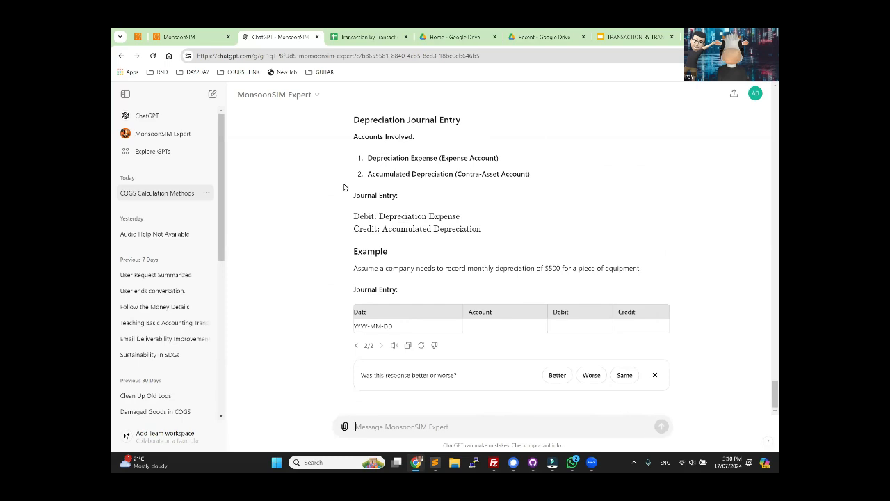
# Step: Compare the debit and credit accounts in ChatGPT's depreciation entry with the day 2 depreciation entry in the MonsoonSIM journal
pyautogui.moveTo(381, 216); pyautogui.dragTo(461, 216)
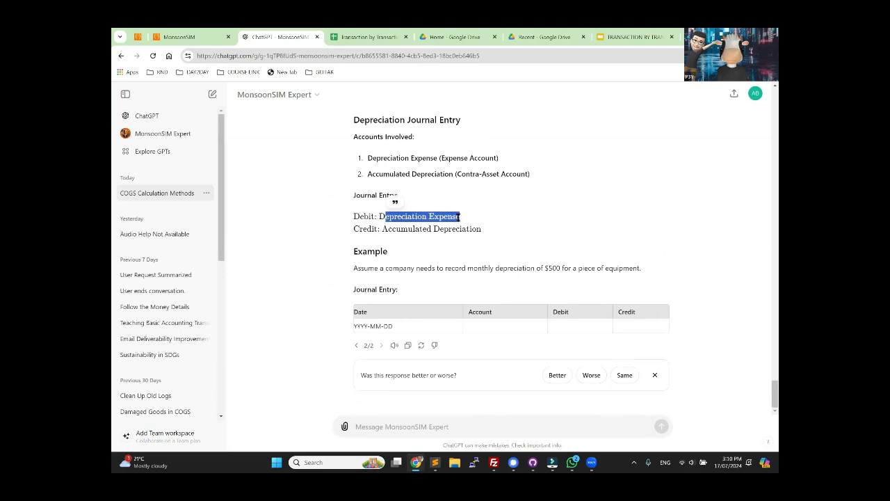
pyautogui.click(391, 229)
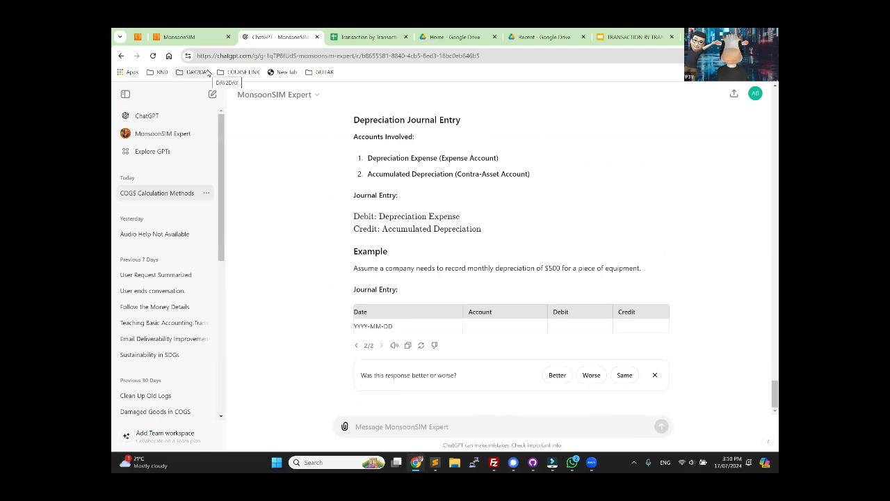
pyautogui.click(181, 38)
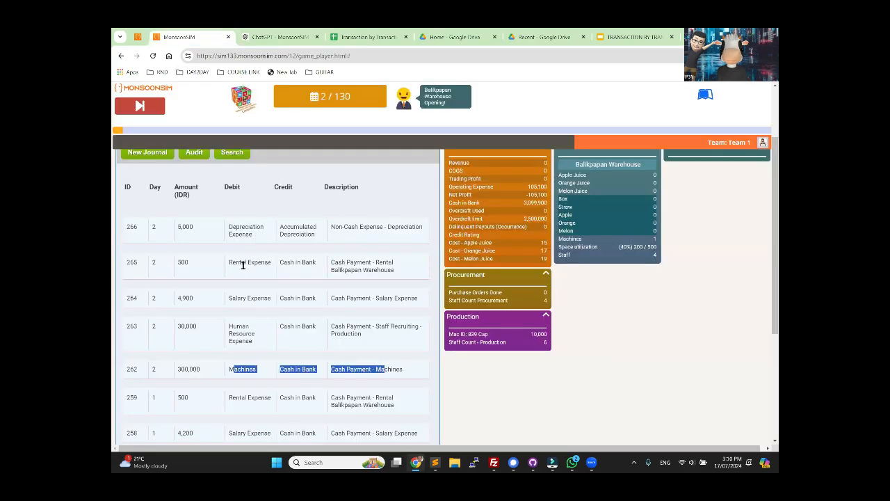
pyautogui.doubleClick(241, 226)
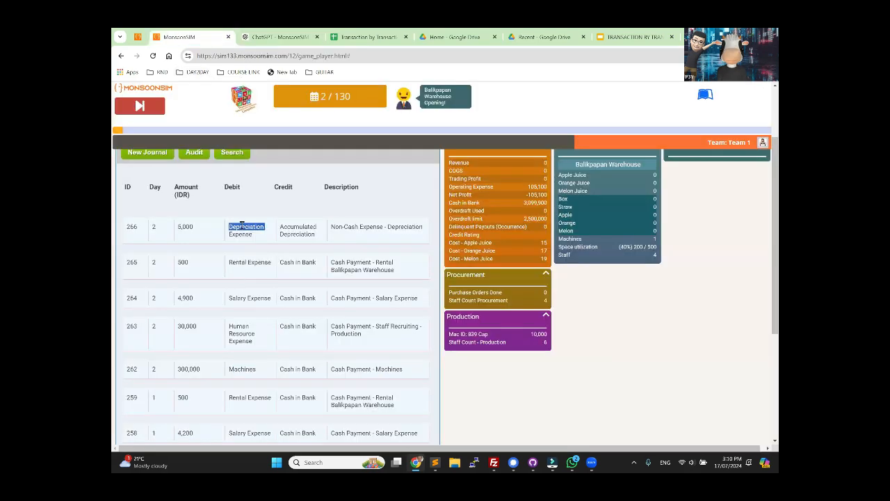
pyautogui.doubleClick(289, 228)
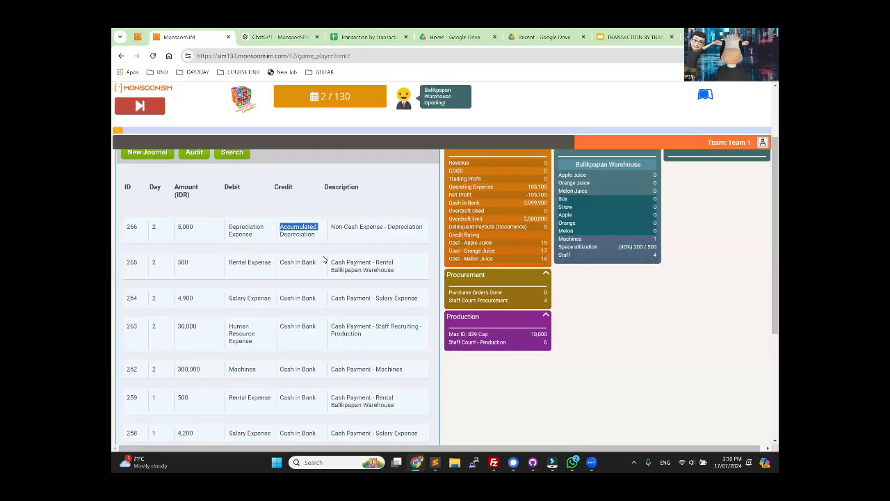
pyautogui.click(266, 37)
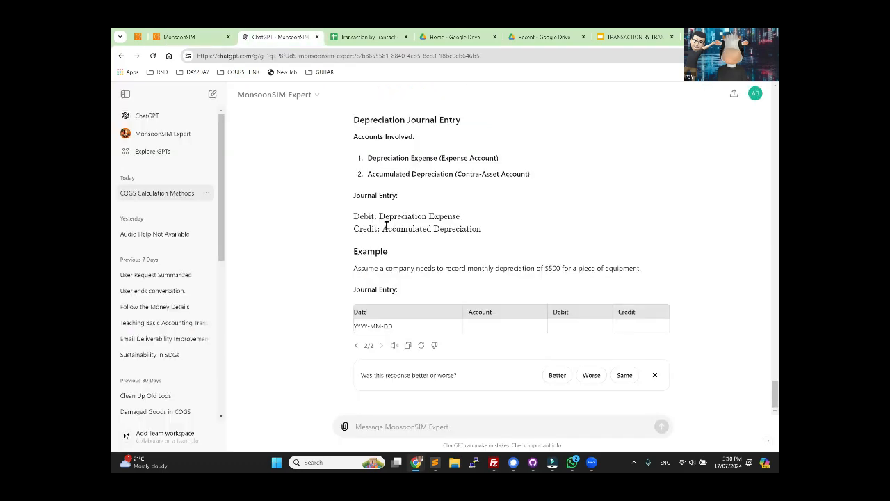
pyautogui.moveTo(387, 228); pyautogui.dragTo(480, 231)
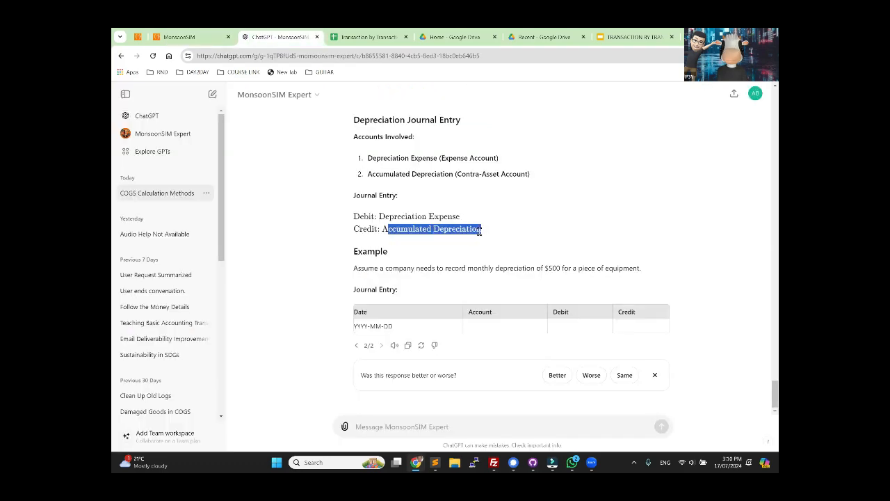
# Step: Return to MonsoonSIM, open the balance sheet and clear its last day and accounting period filter
pyautogui.hotkey('ctrl', 'shift', 'Tab')
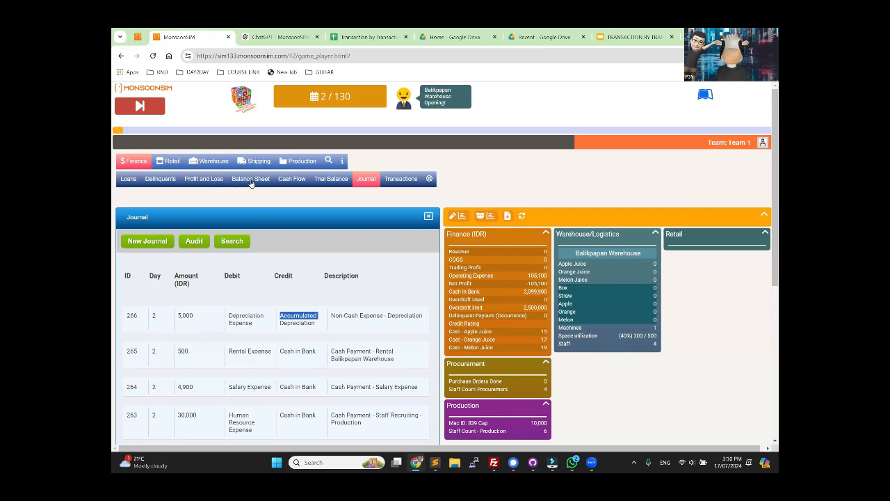
pyautogui.click(251, 180)
pyautogui.scroll(-4, 338, 308)
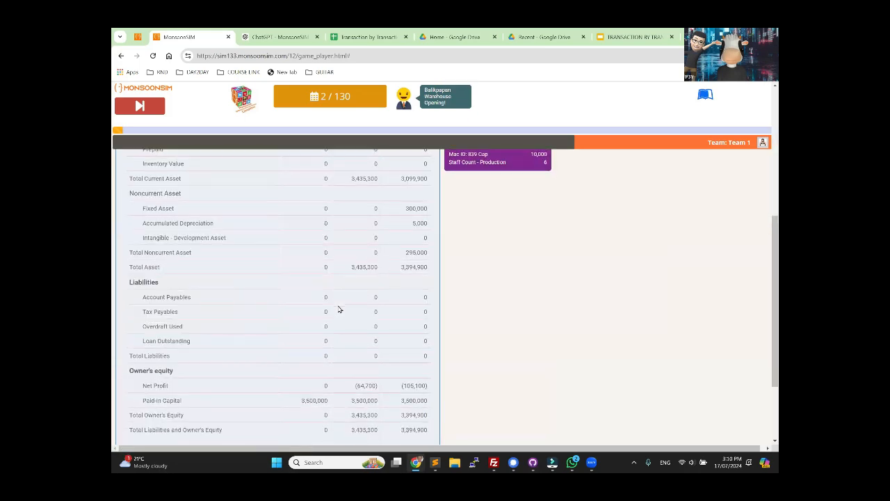
pyautogui.scroll(5, 341, 306)
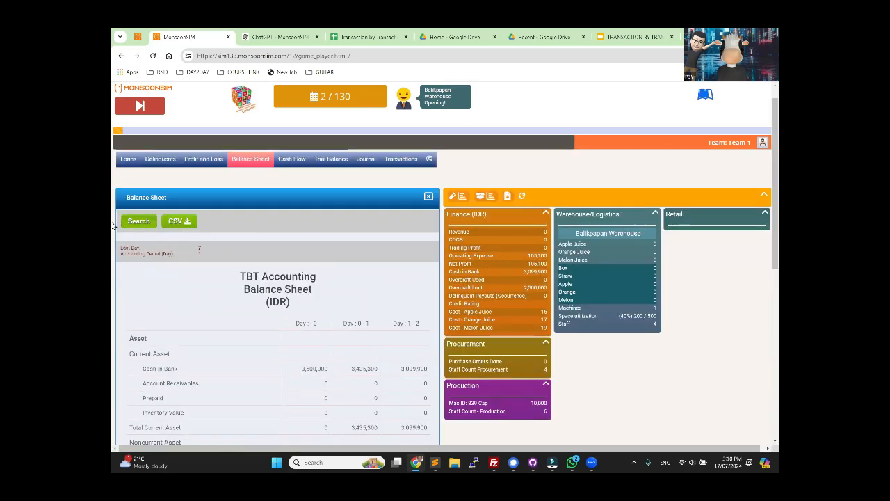
pyautogui.click(138, 220)
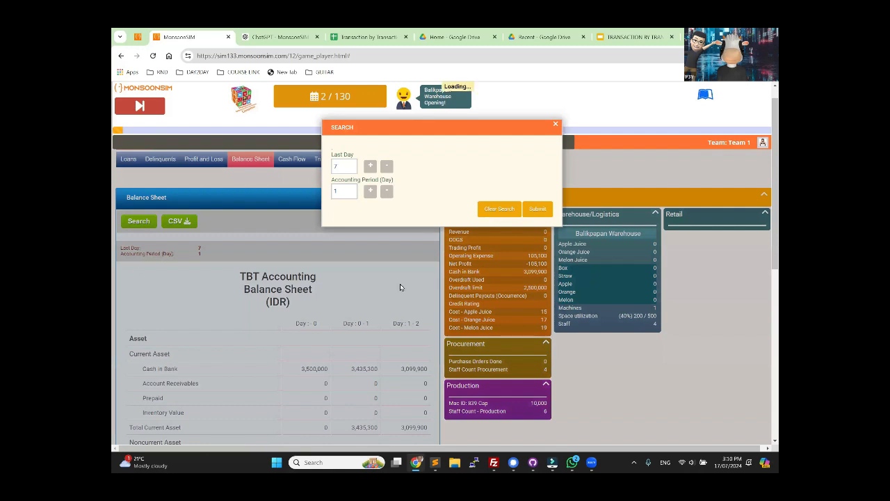
pyautogui.click(394, 324)
# Step: Examine the fixed asset and accumulated depreciation amounts in the balance sheet
pyautogui.scroll(-6, 392, 325)
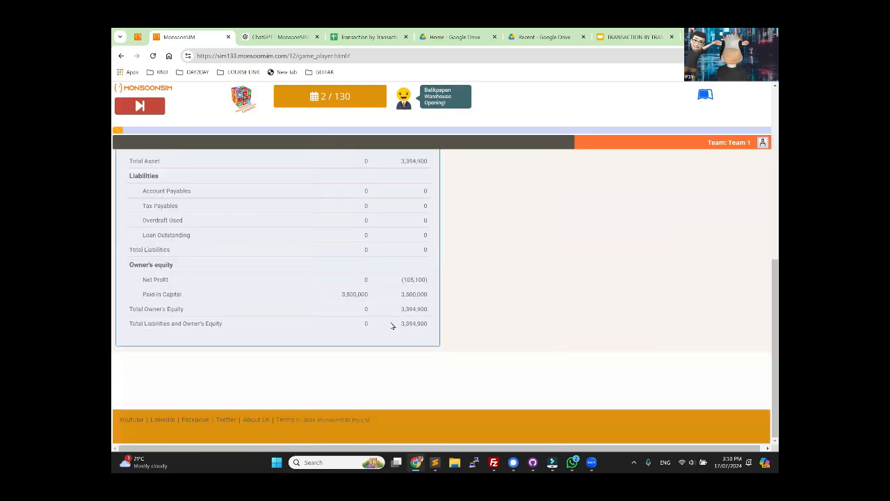
pyautogui.scroll(2, 392, 324)
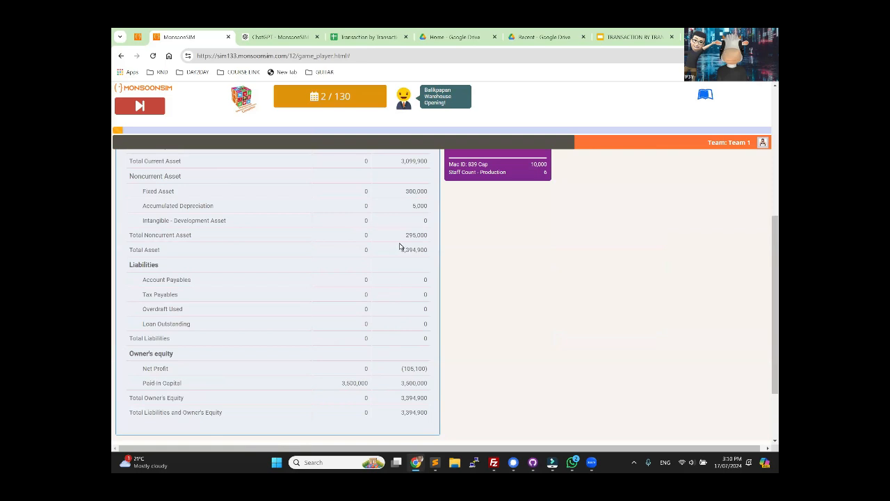
pyautogui.doubleClick(420, 206)
# Step: Open the profit and loss report, expand the operating expense breakdown and examine the depreciation expense
pyautogui.scroll(5, 449, 311)
pyautogui.click(204, 179)
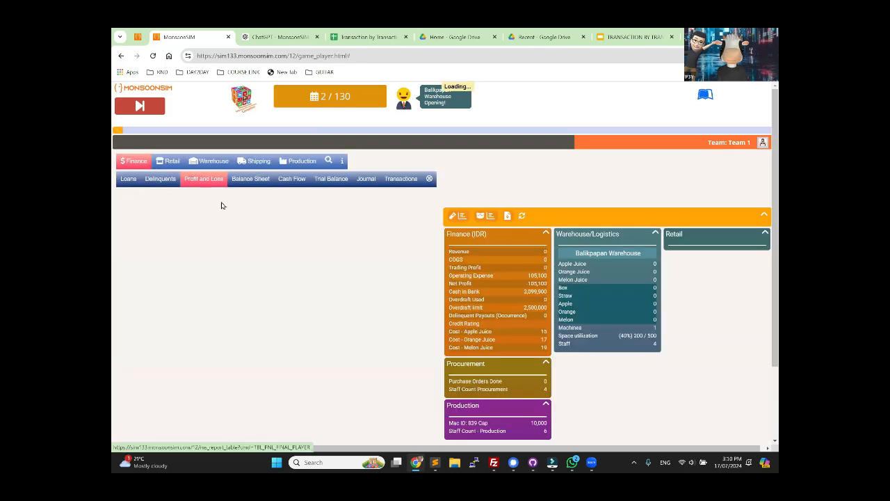
pyautogui.scroll(-3, 250, 331)
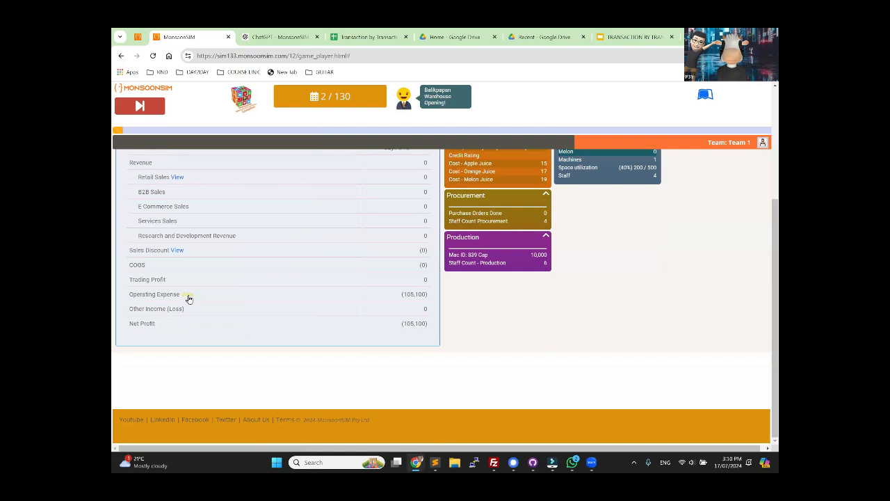
pyautogui.click(187, 295)
pyautogui.scroll(-2, 269, 310)
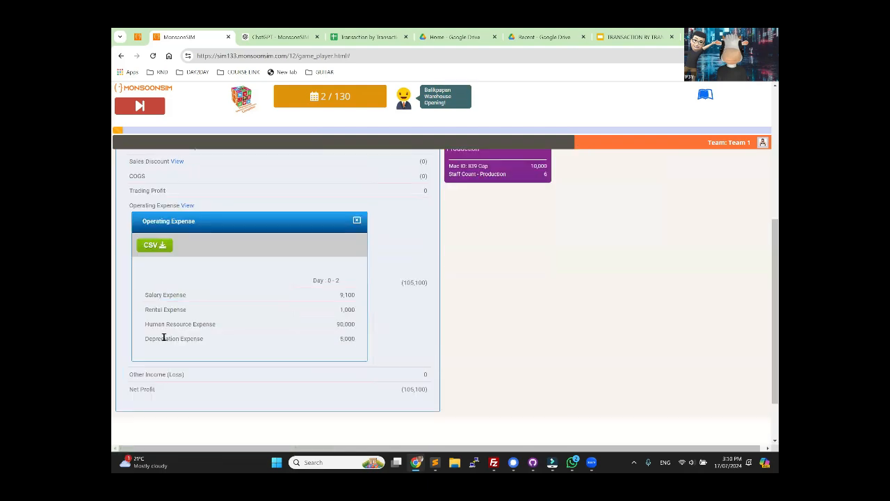
pyautogui.moveTo(164, 338); pyautogui.dragTo(208, 338)
pyautogui.moveTo(345, 338); pyautogui.dragTo(361, 341)
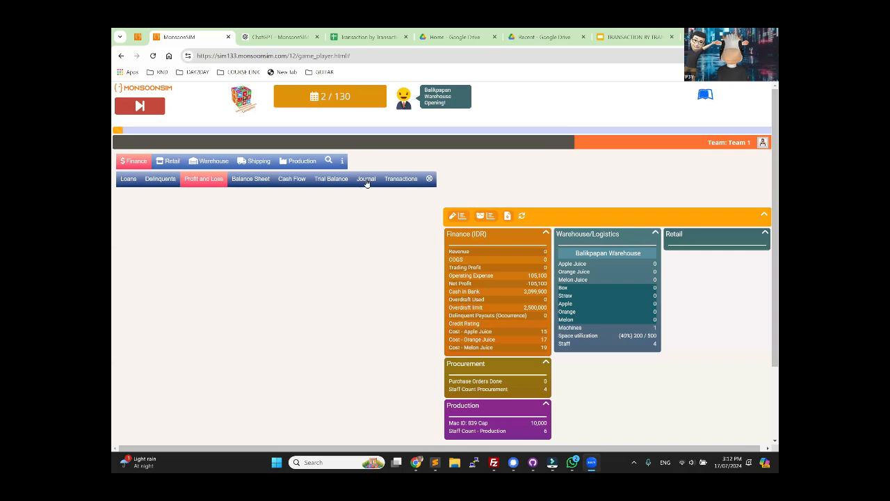
# Step: Reopen the finance journal and review the day 1 and day 2 entries
pyautogui.click(366, 180)
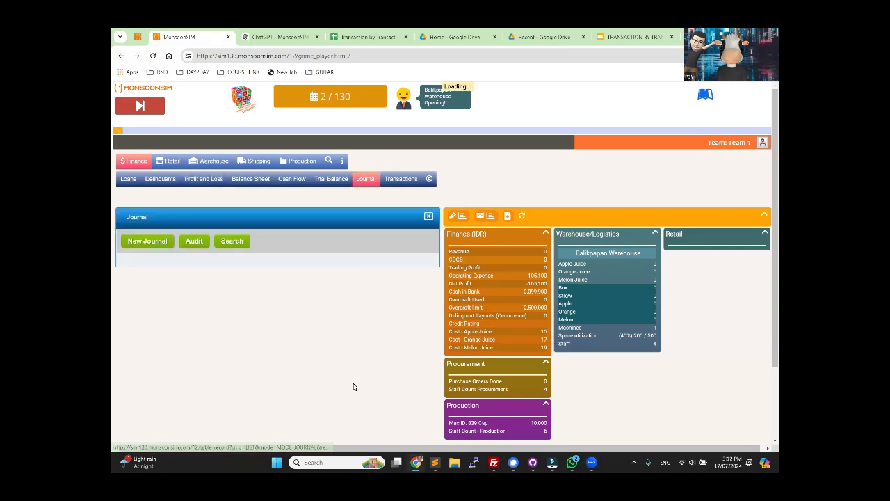
pyautogui.scroll(-4, 327, 317)
pyautogui.scroll(2, 351, 311)
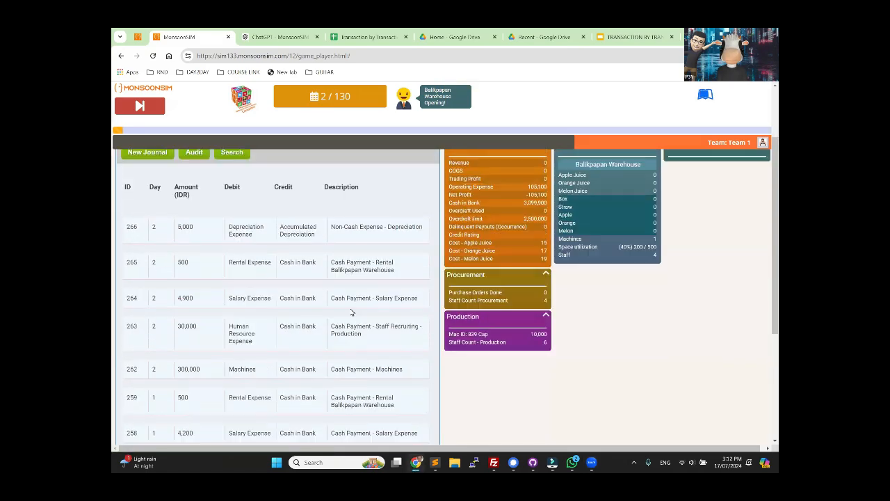
pyautogui.scroll(2, 352, 313)
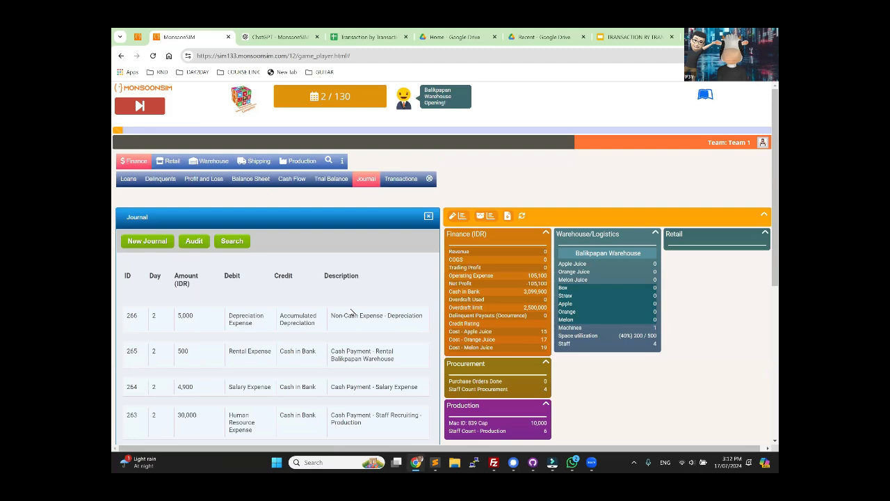